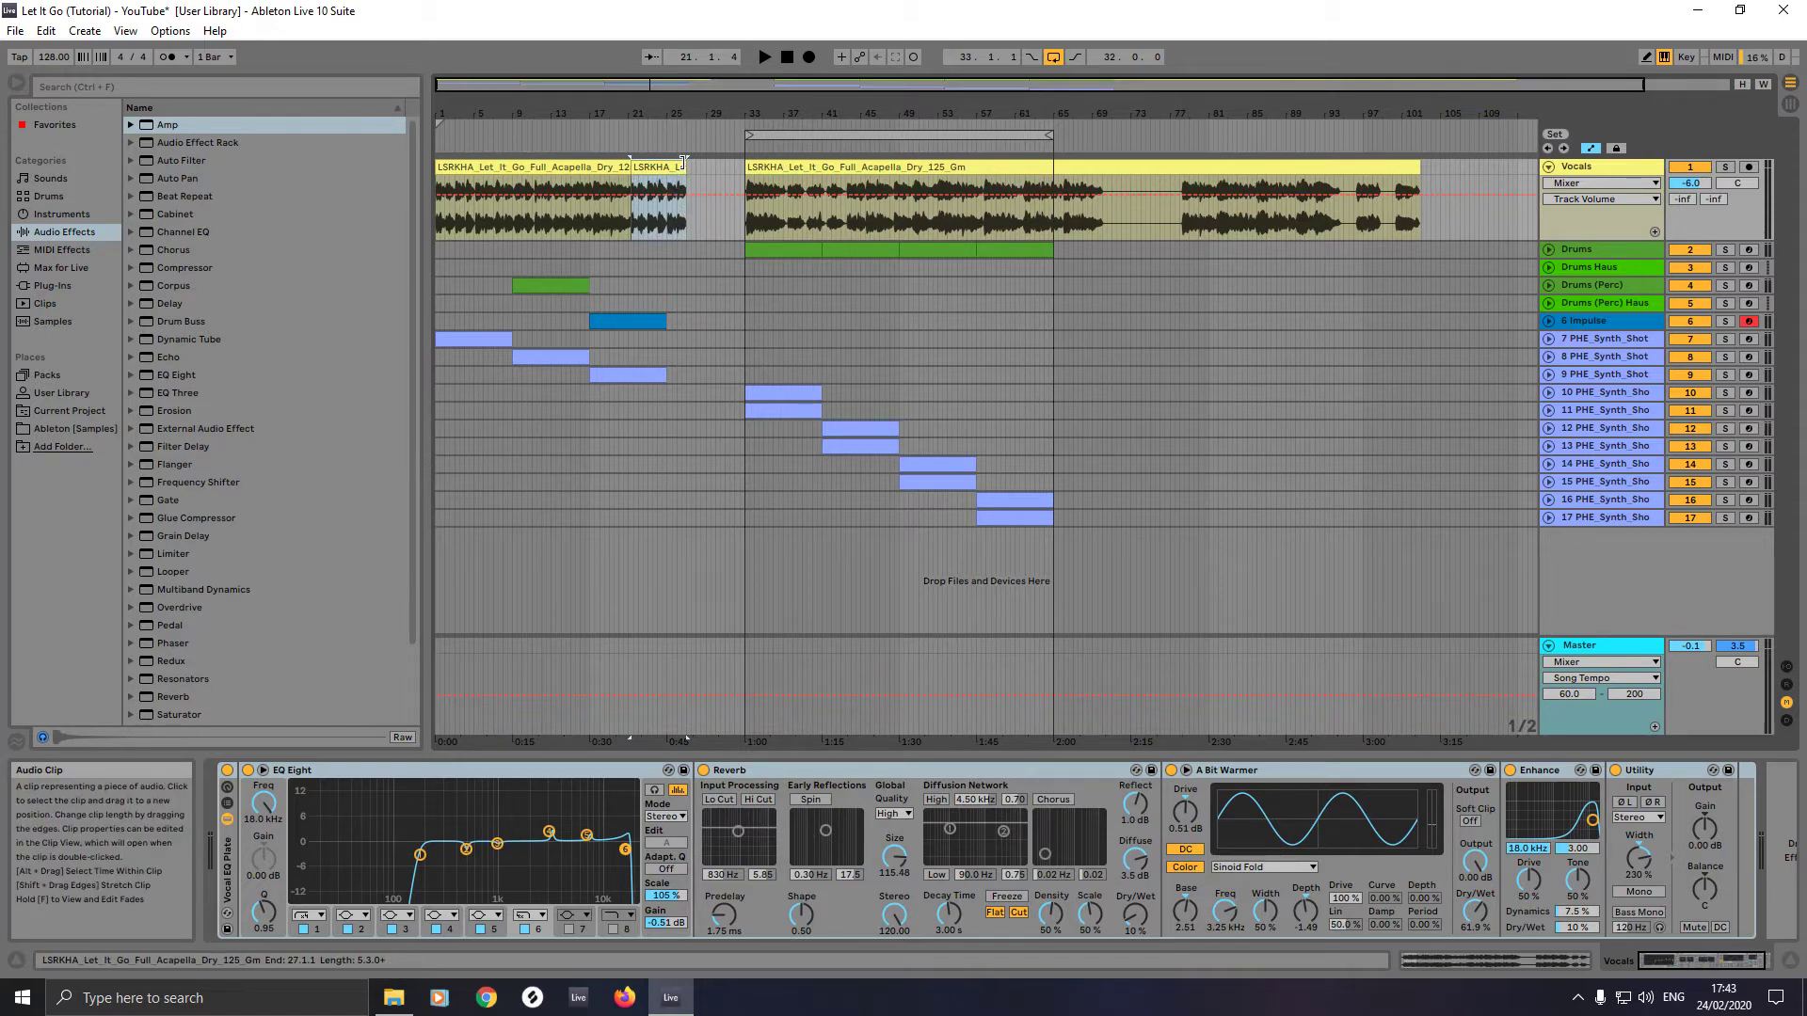
# - Trim the end of the vocal clip that starts at bar 21 back to bar 25
pyautogui.moveTo(683, 161); pyautogui.dragTo(667, 166)
pyautogui.click(644, 321)
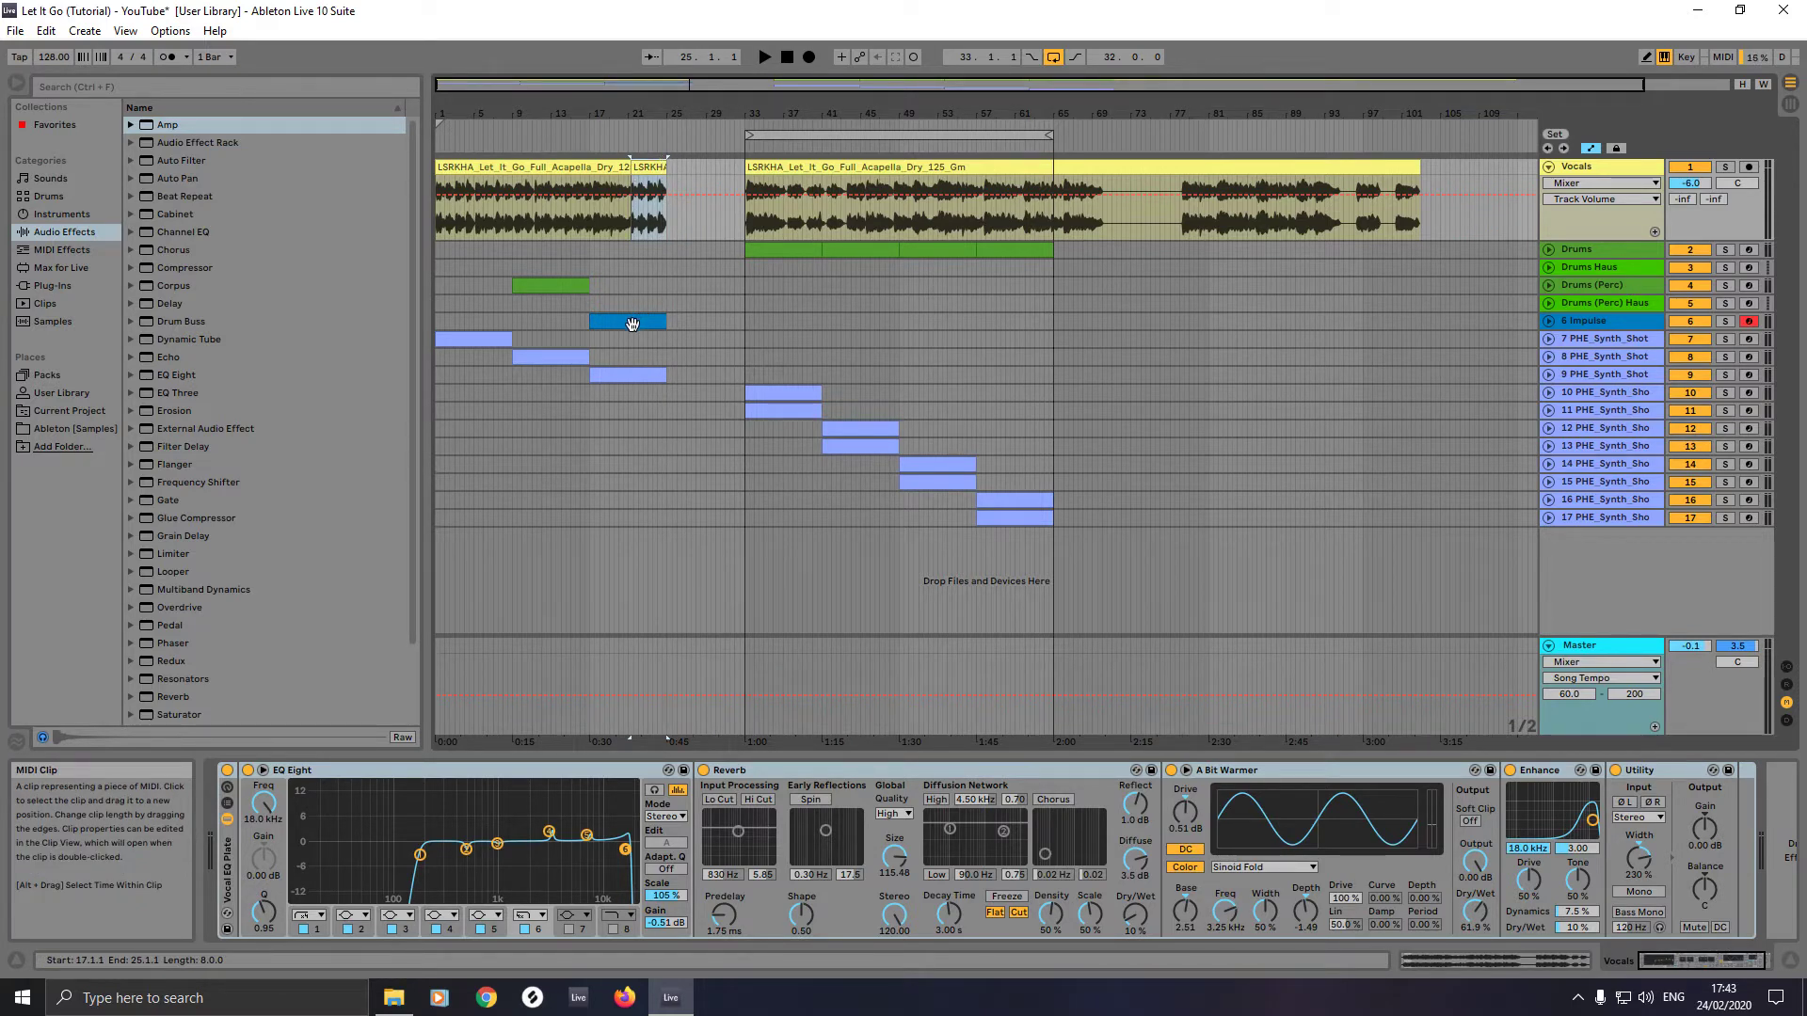
pyautogui.moveTo(627, 358); pyautogui.dragTo(647, 280)
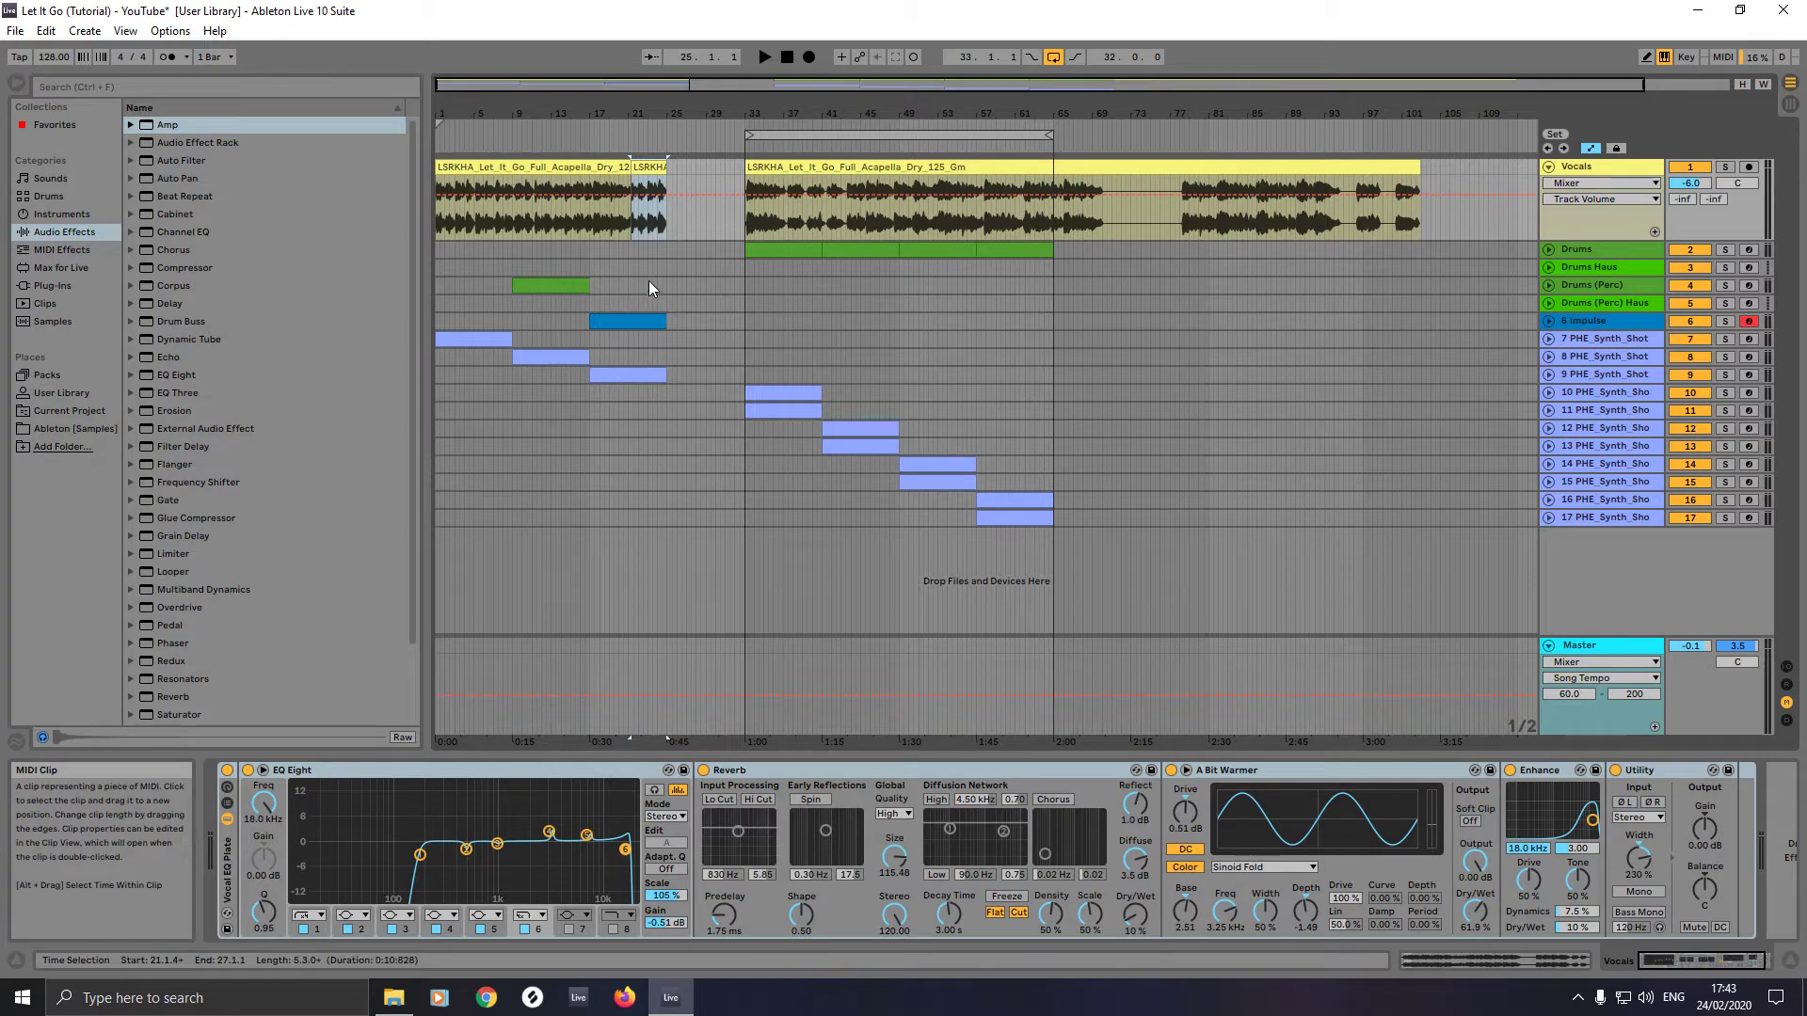
# - Play the arrangement from around bar 21 a few times to check the trimmed vocal, and stop playback
pyautogui.click(626, 139)
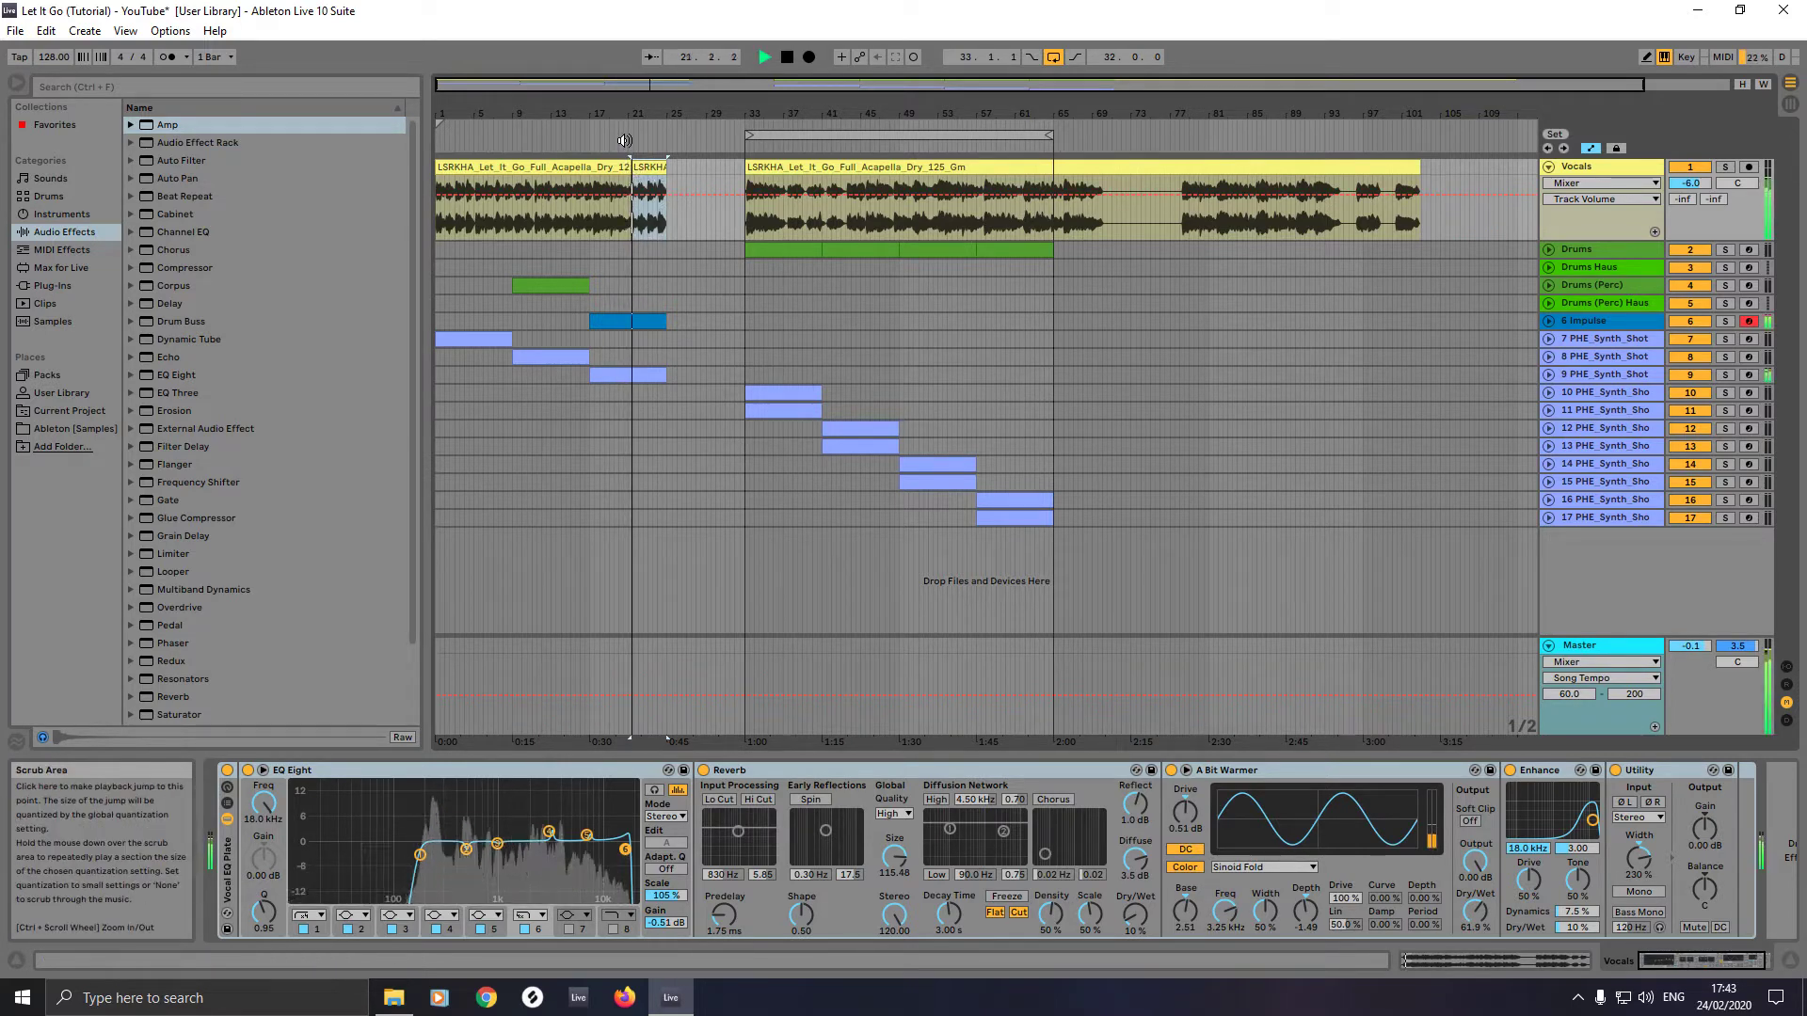
pyautogui.press('space')
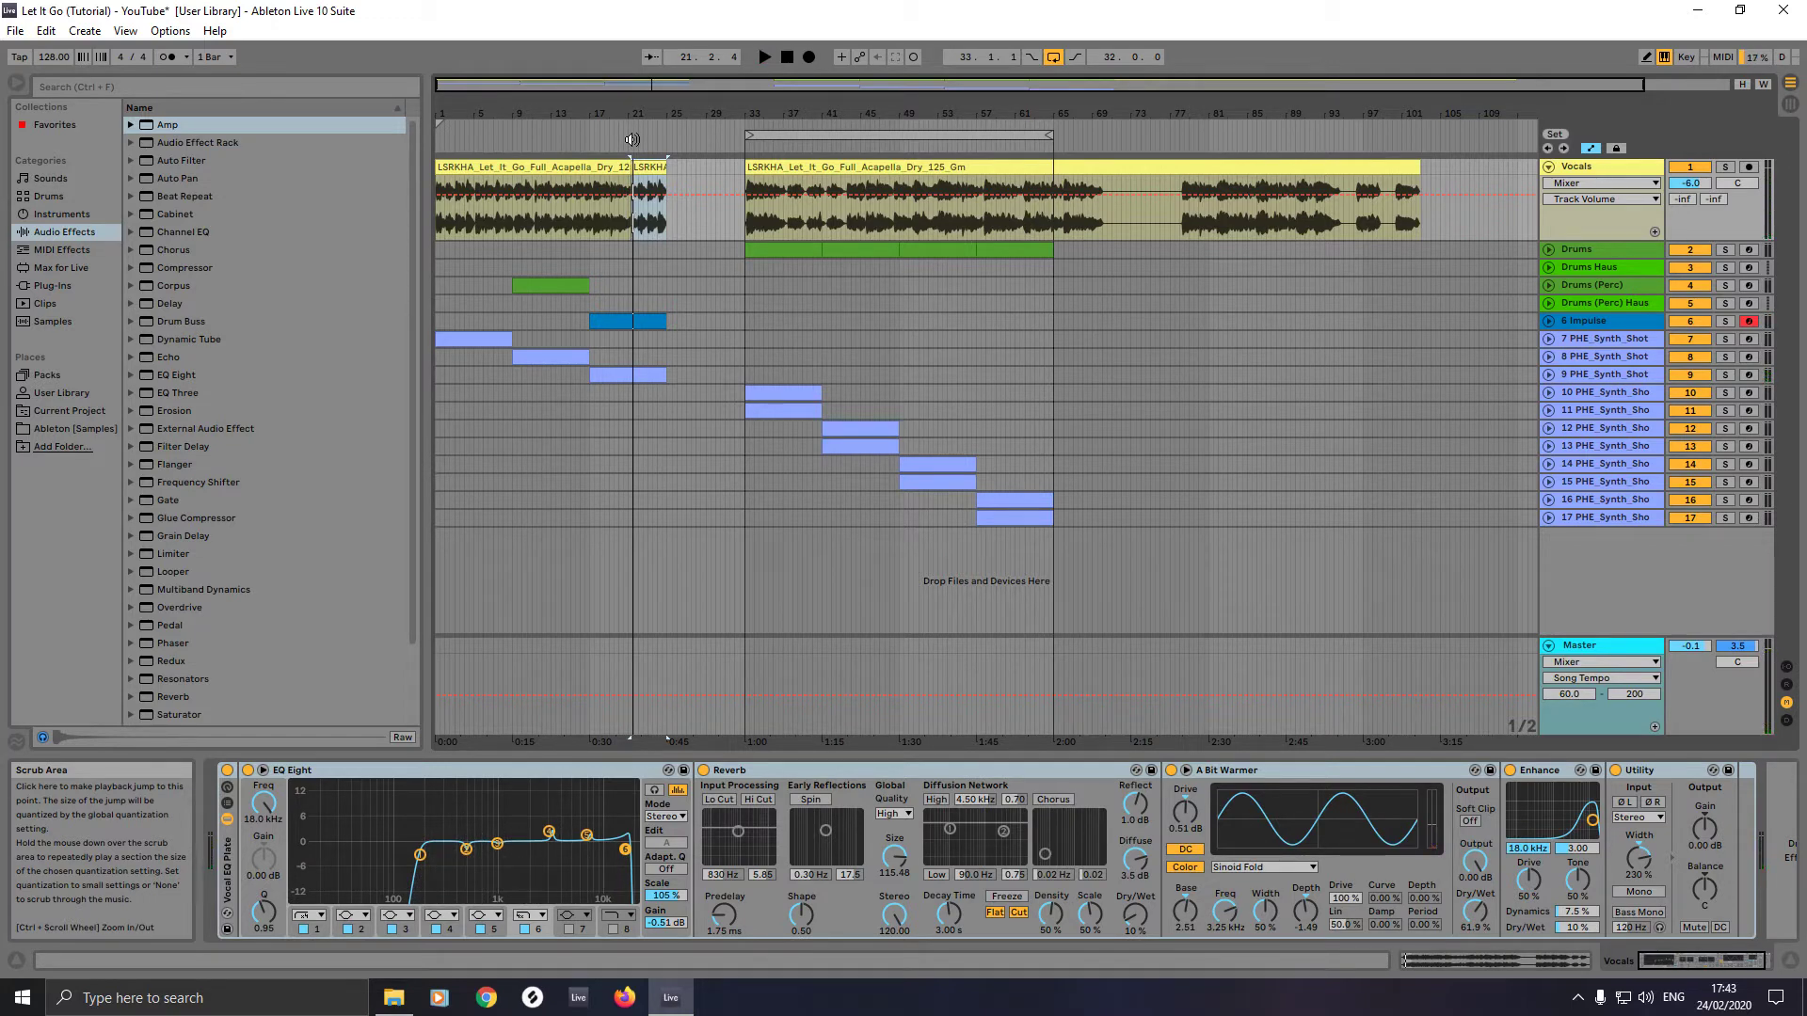
pyautogui.click(631, 139)
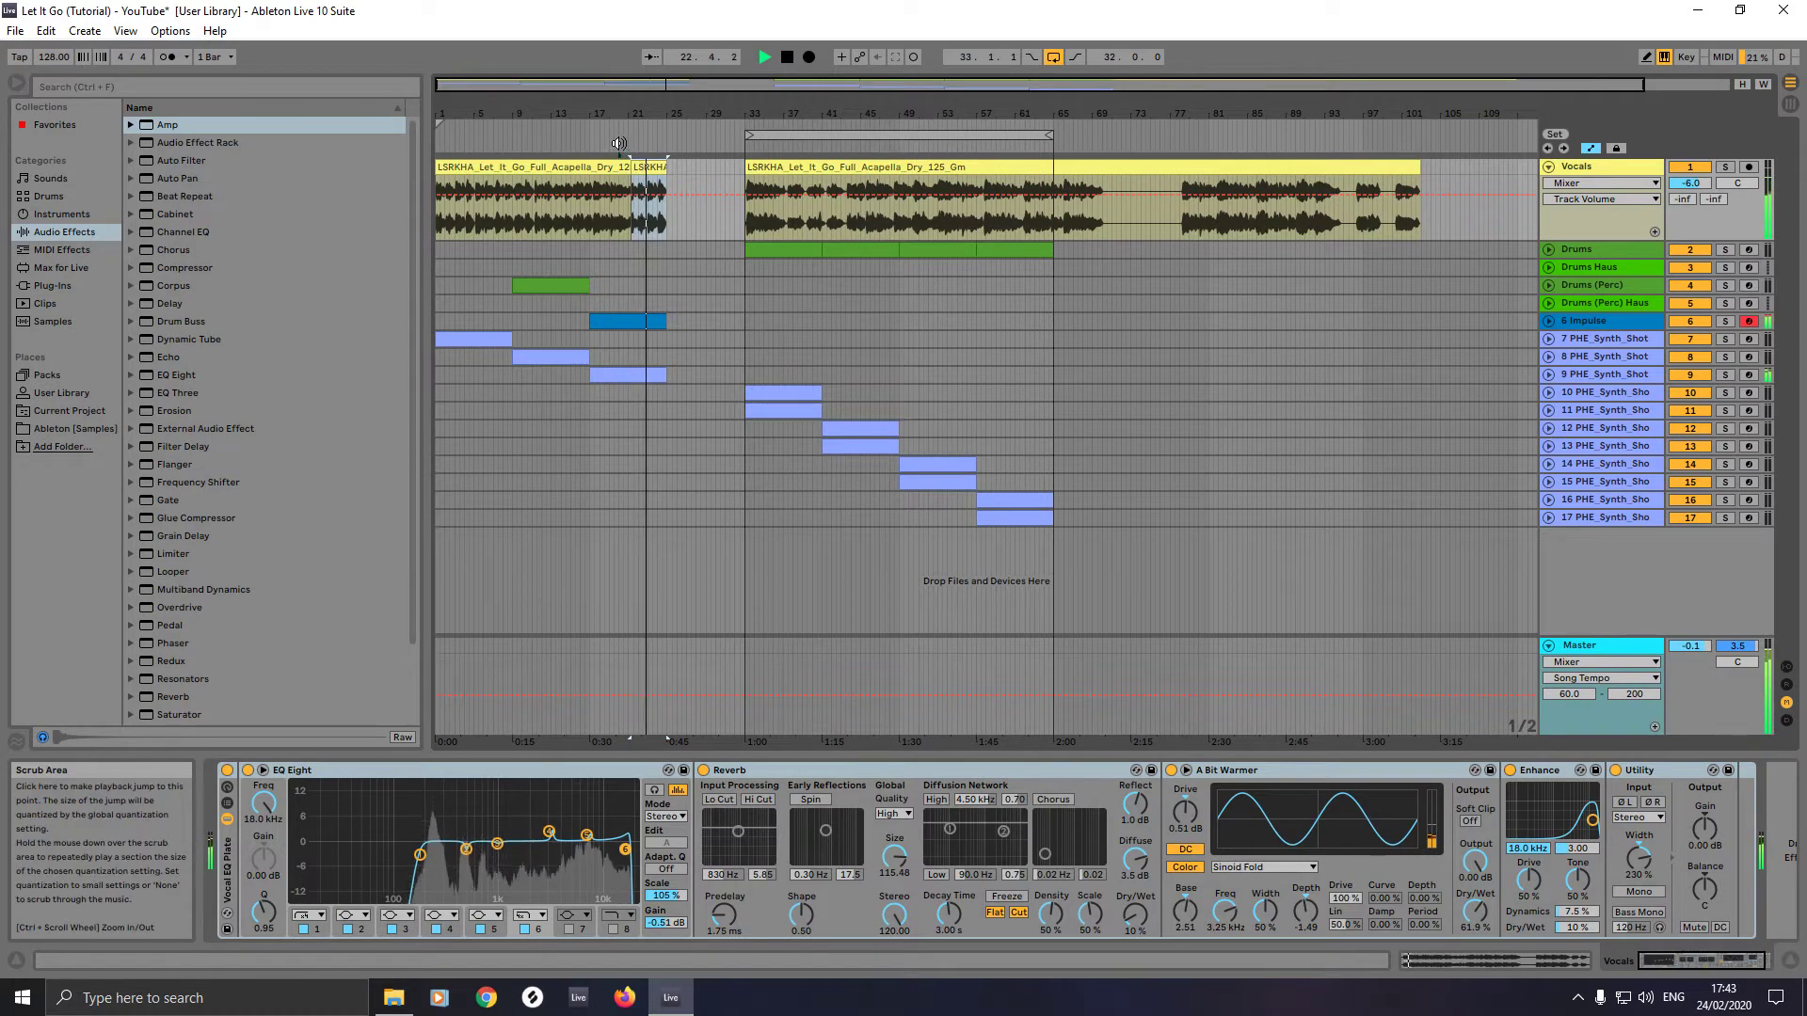
pyautogui.click(618, 143)
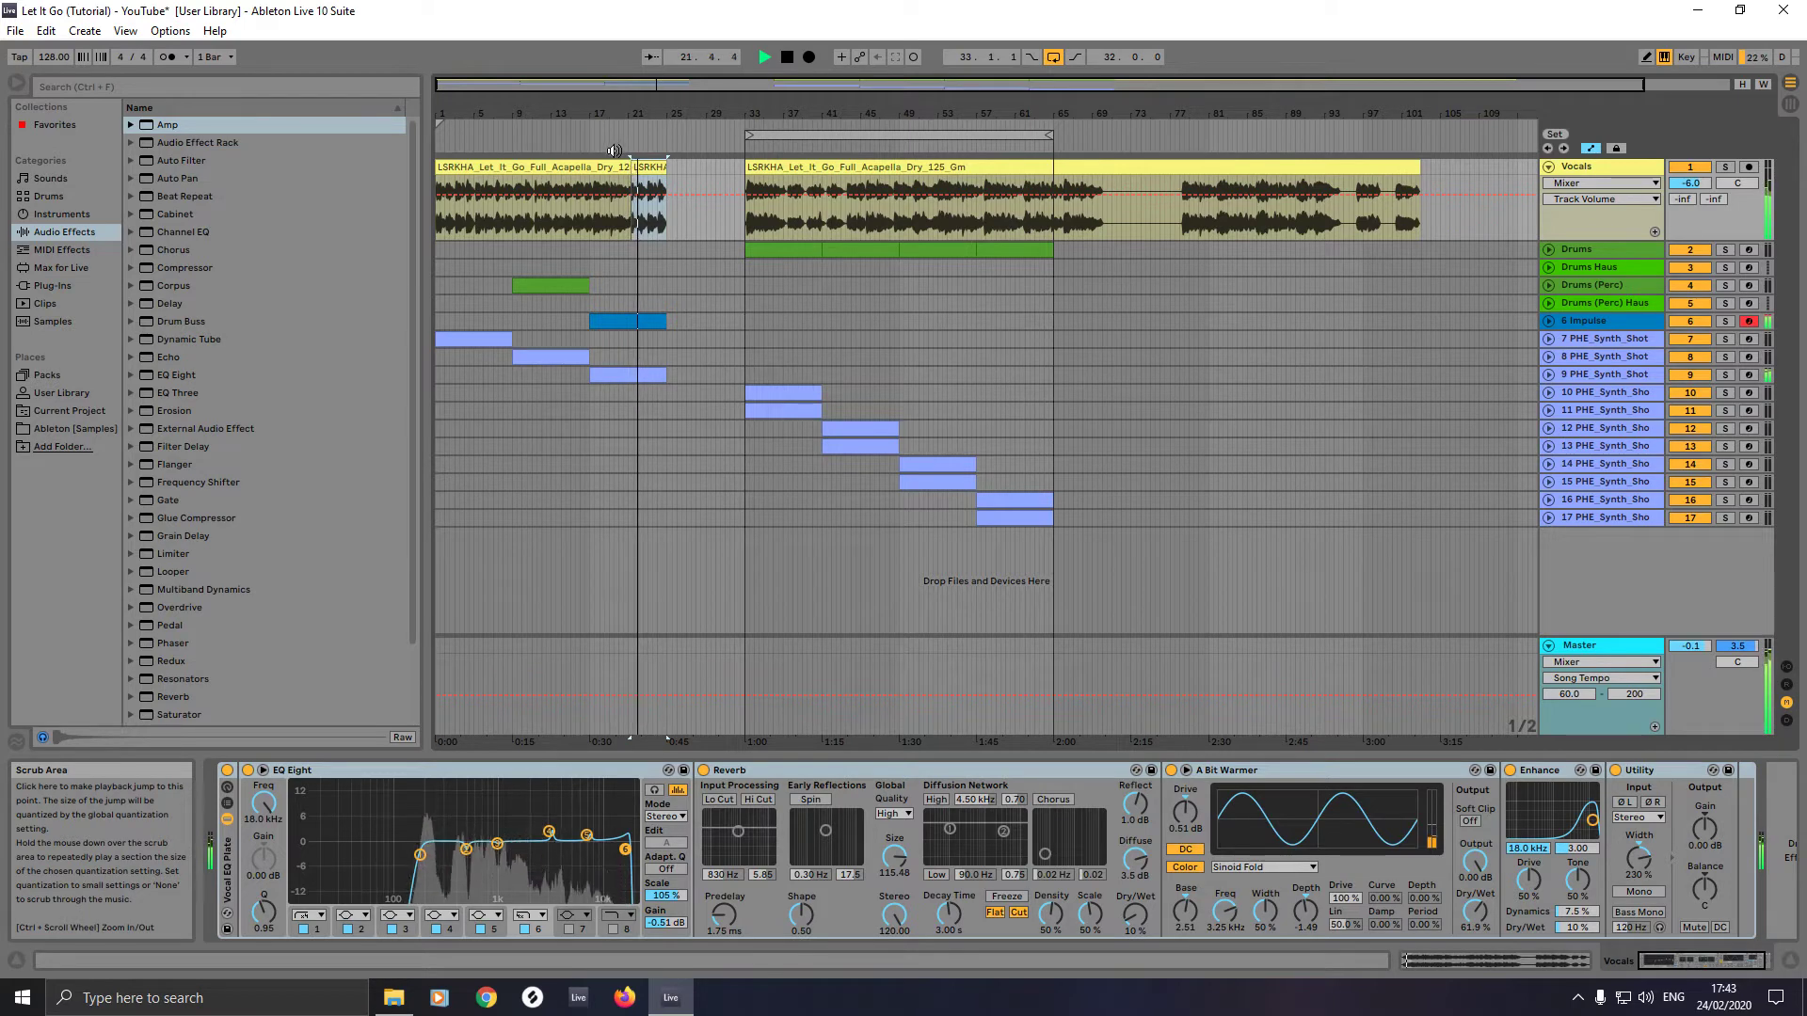
pyautogui.press('space')
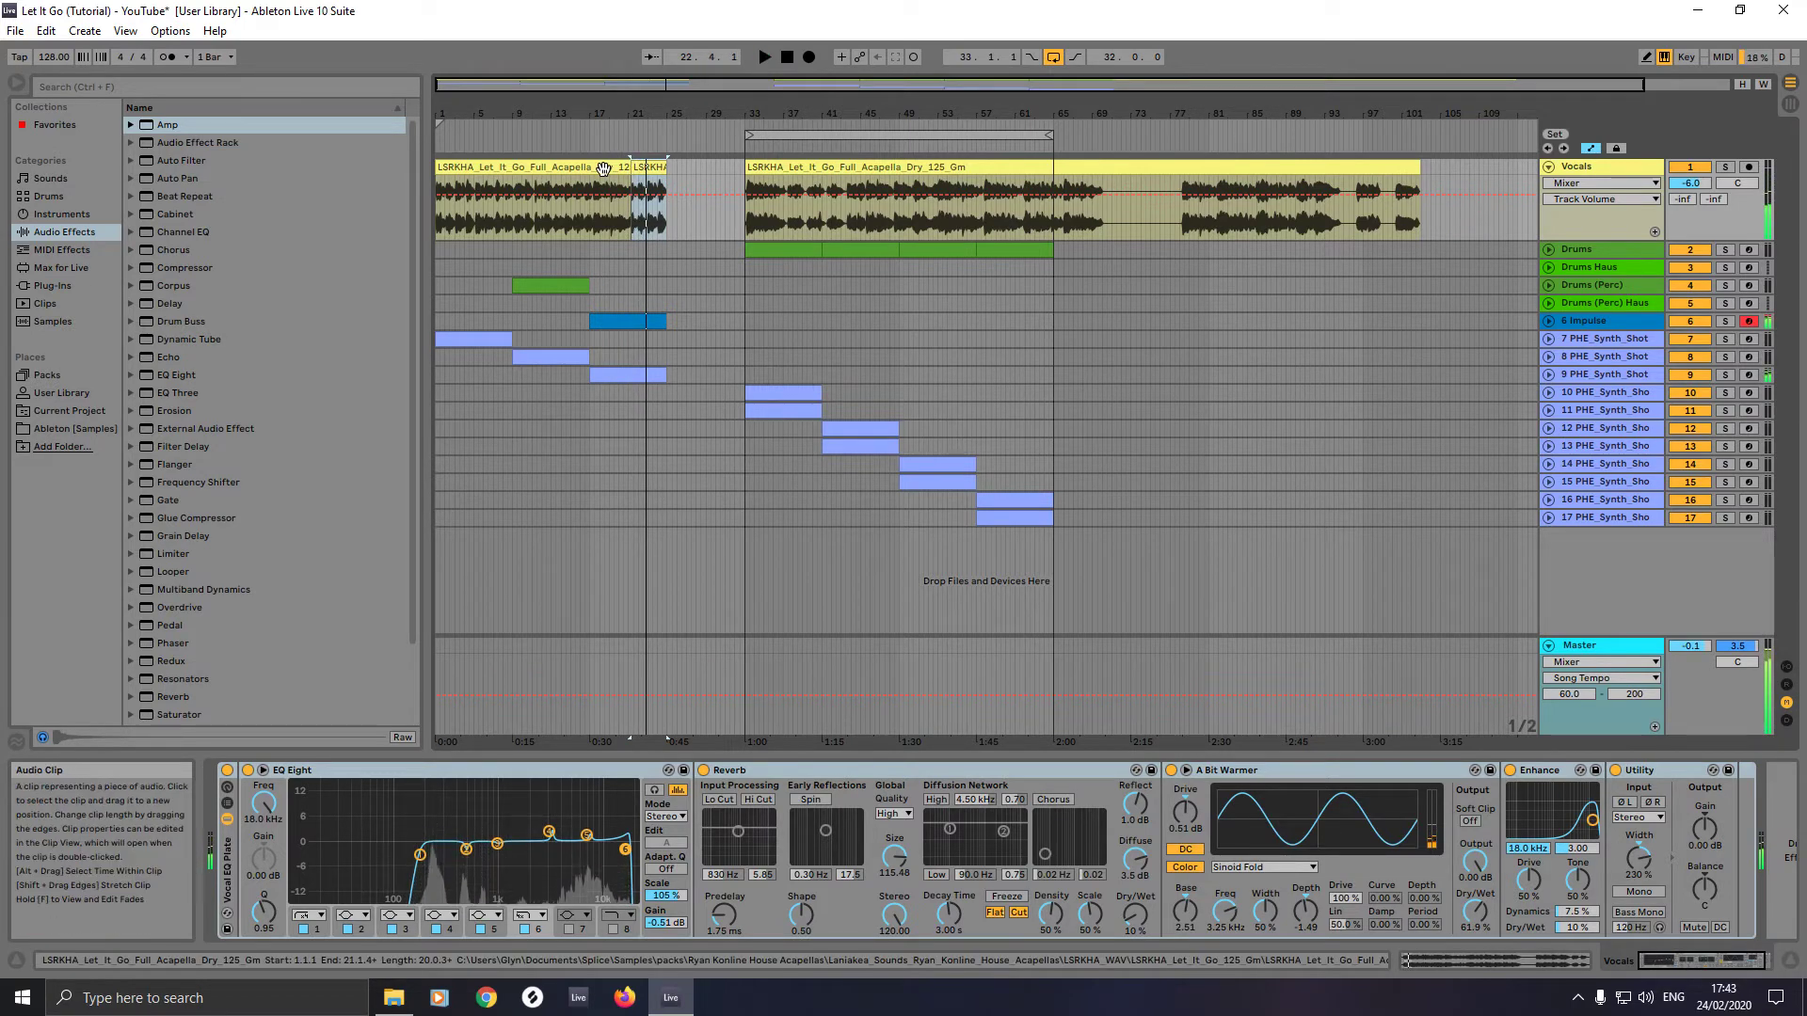
# - Consolidate the two adjoining vocal clips between bars 1 and 25 into a single clip
pyautogui.click(604, 169)
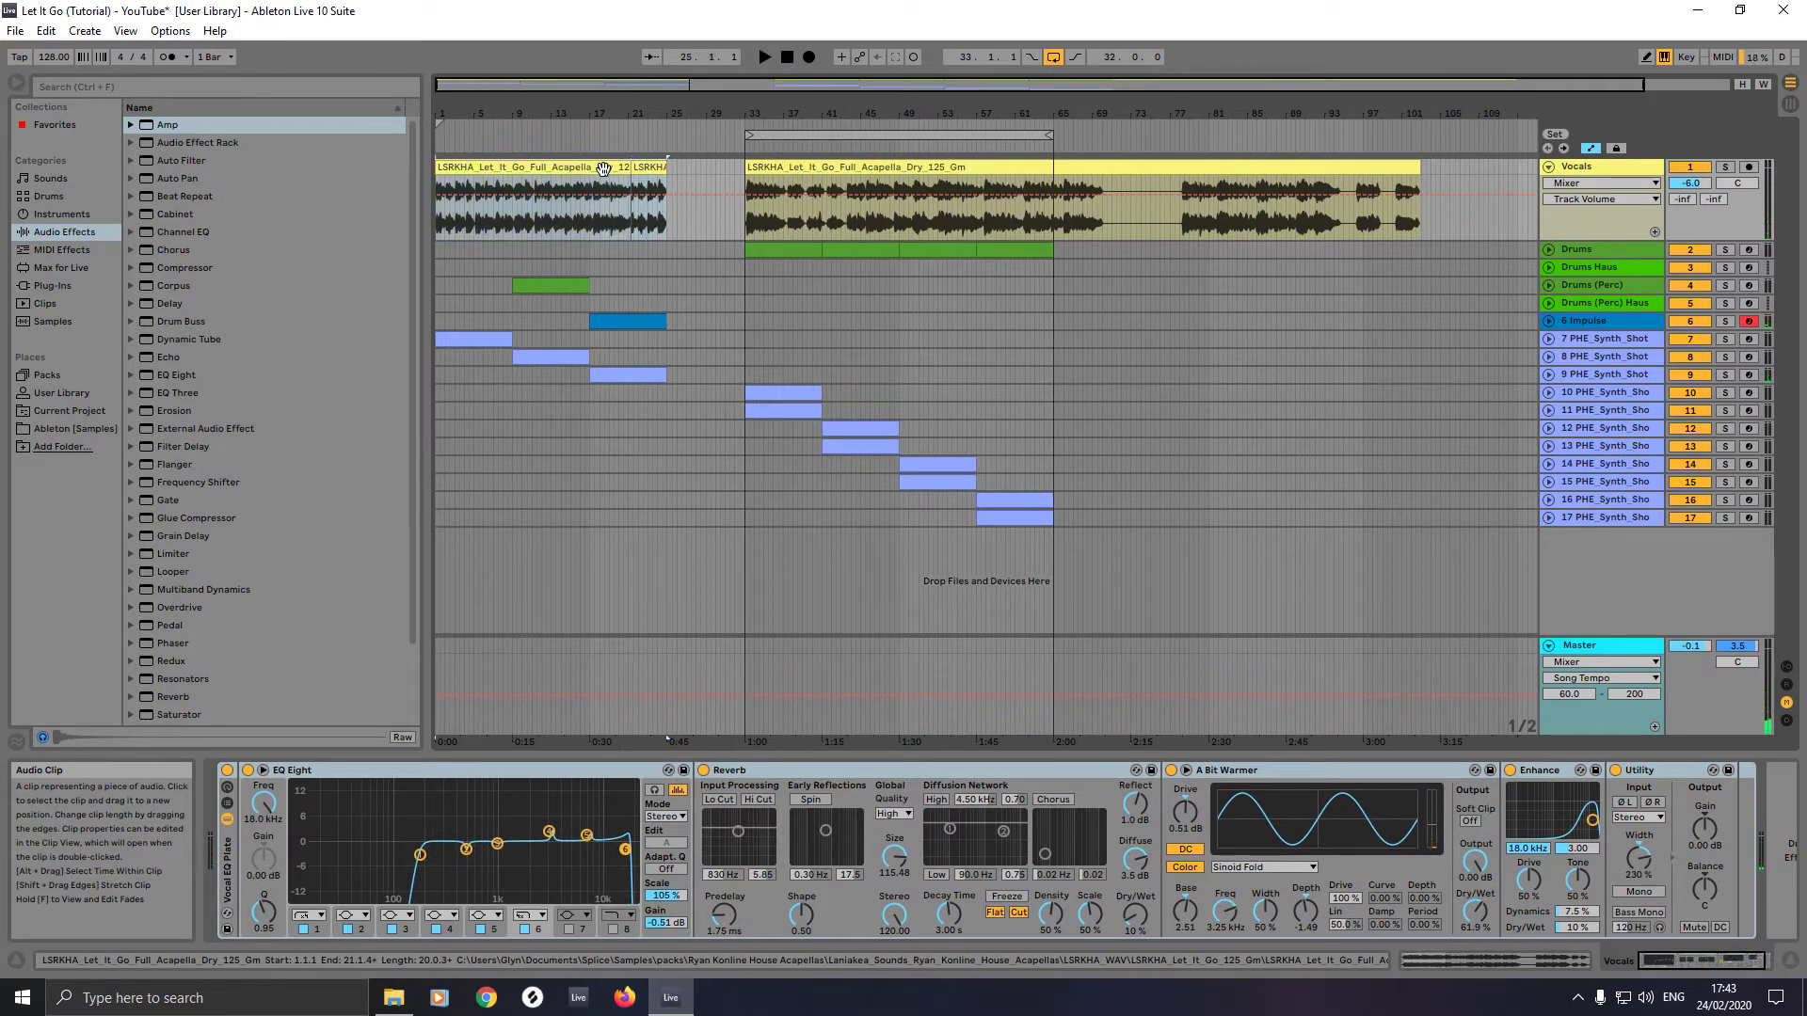
pyautogui.rightClick(603, 169)
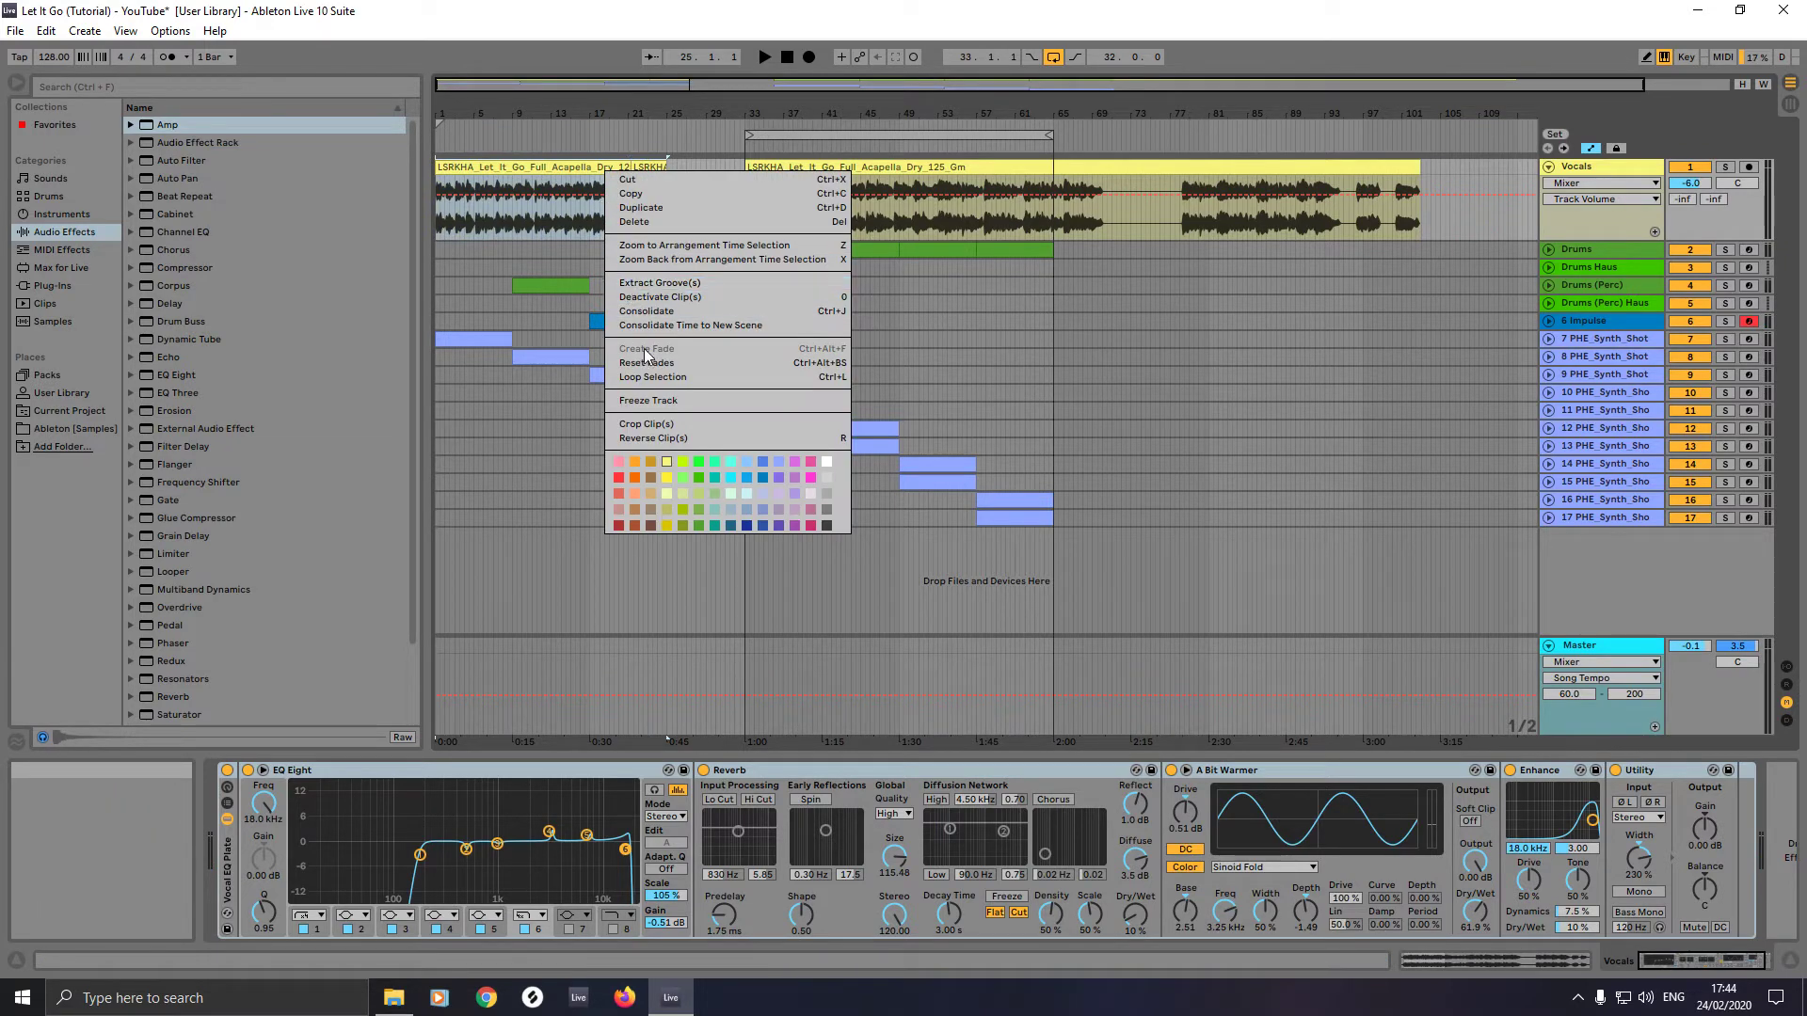
pyautogui.click(644, 313)
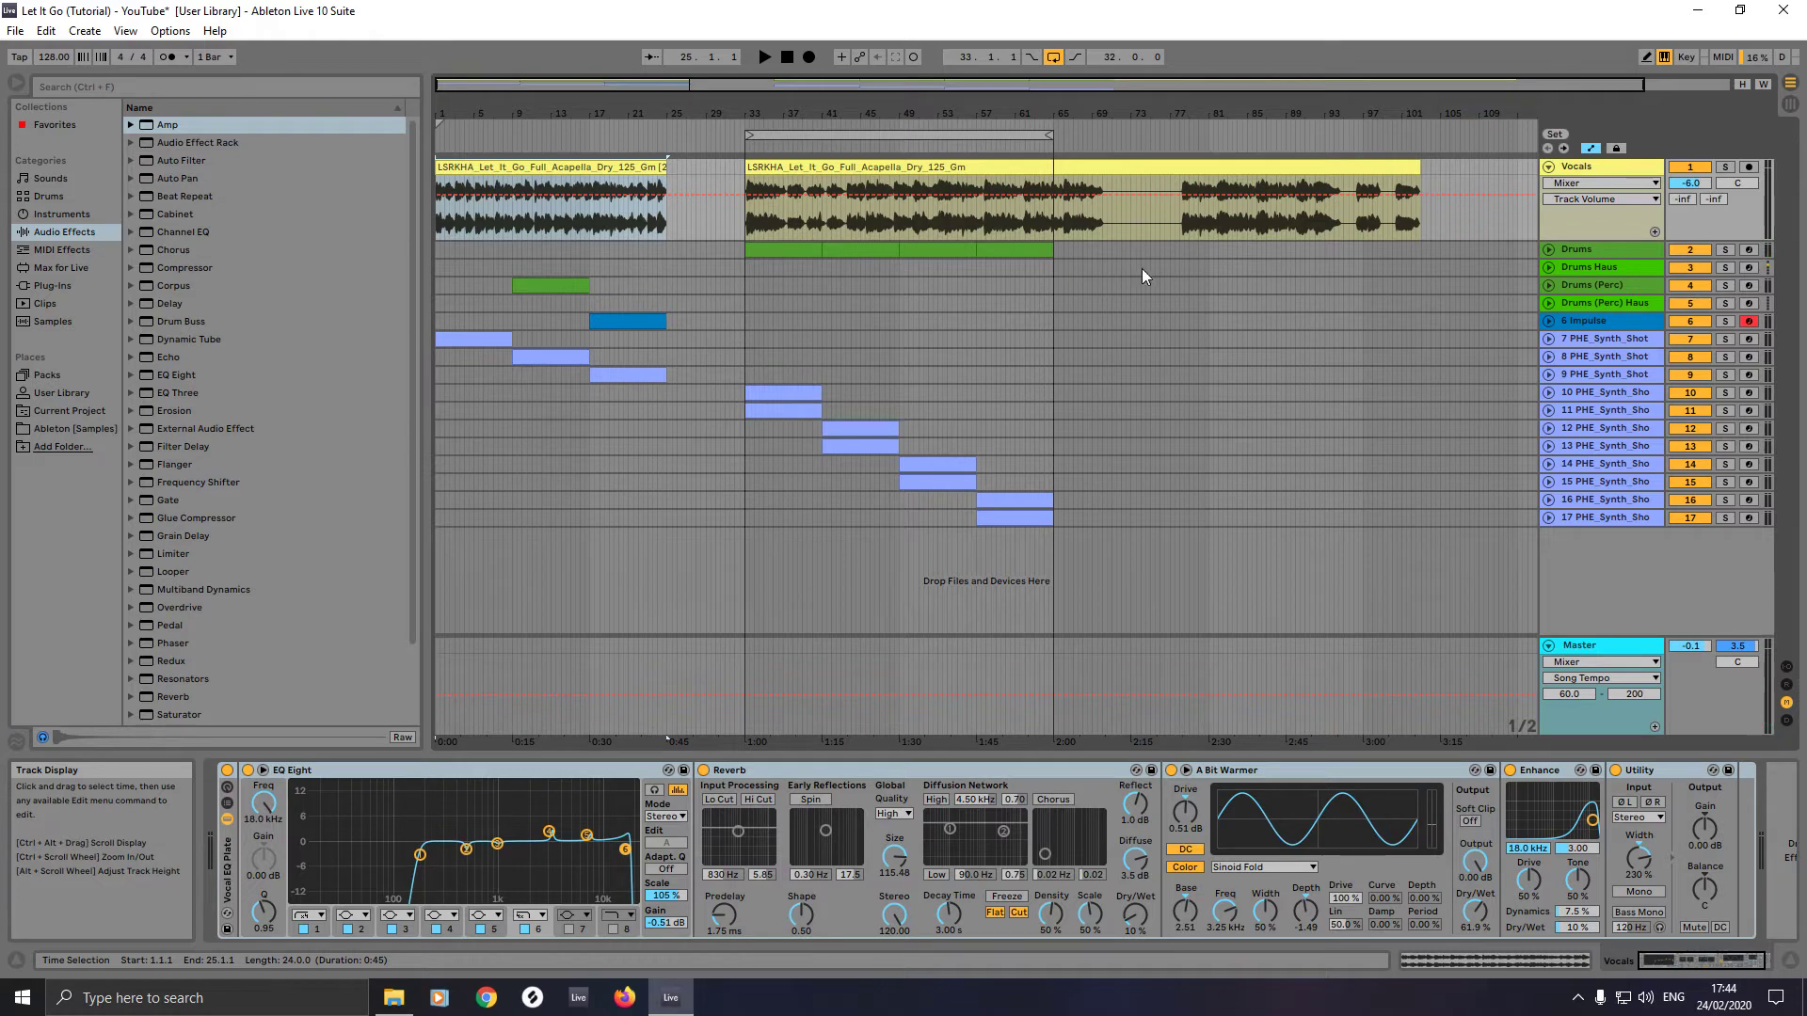
# - Duplicate the Vocals track and delete all the clips on the copy
pyautogui.rightClick(1589, 166)
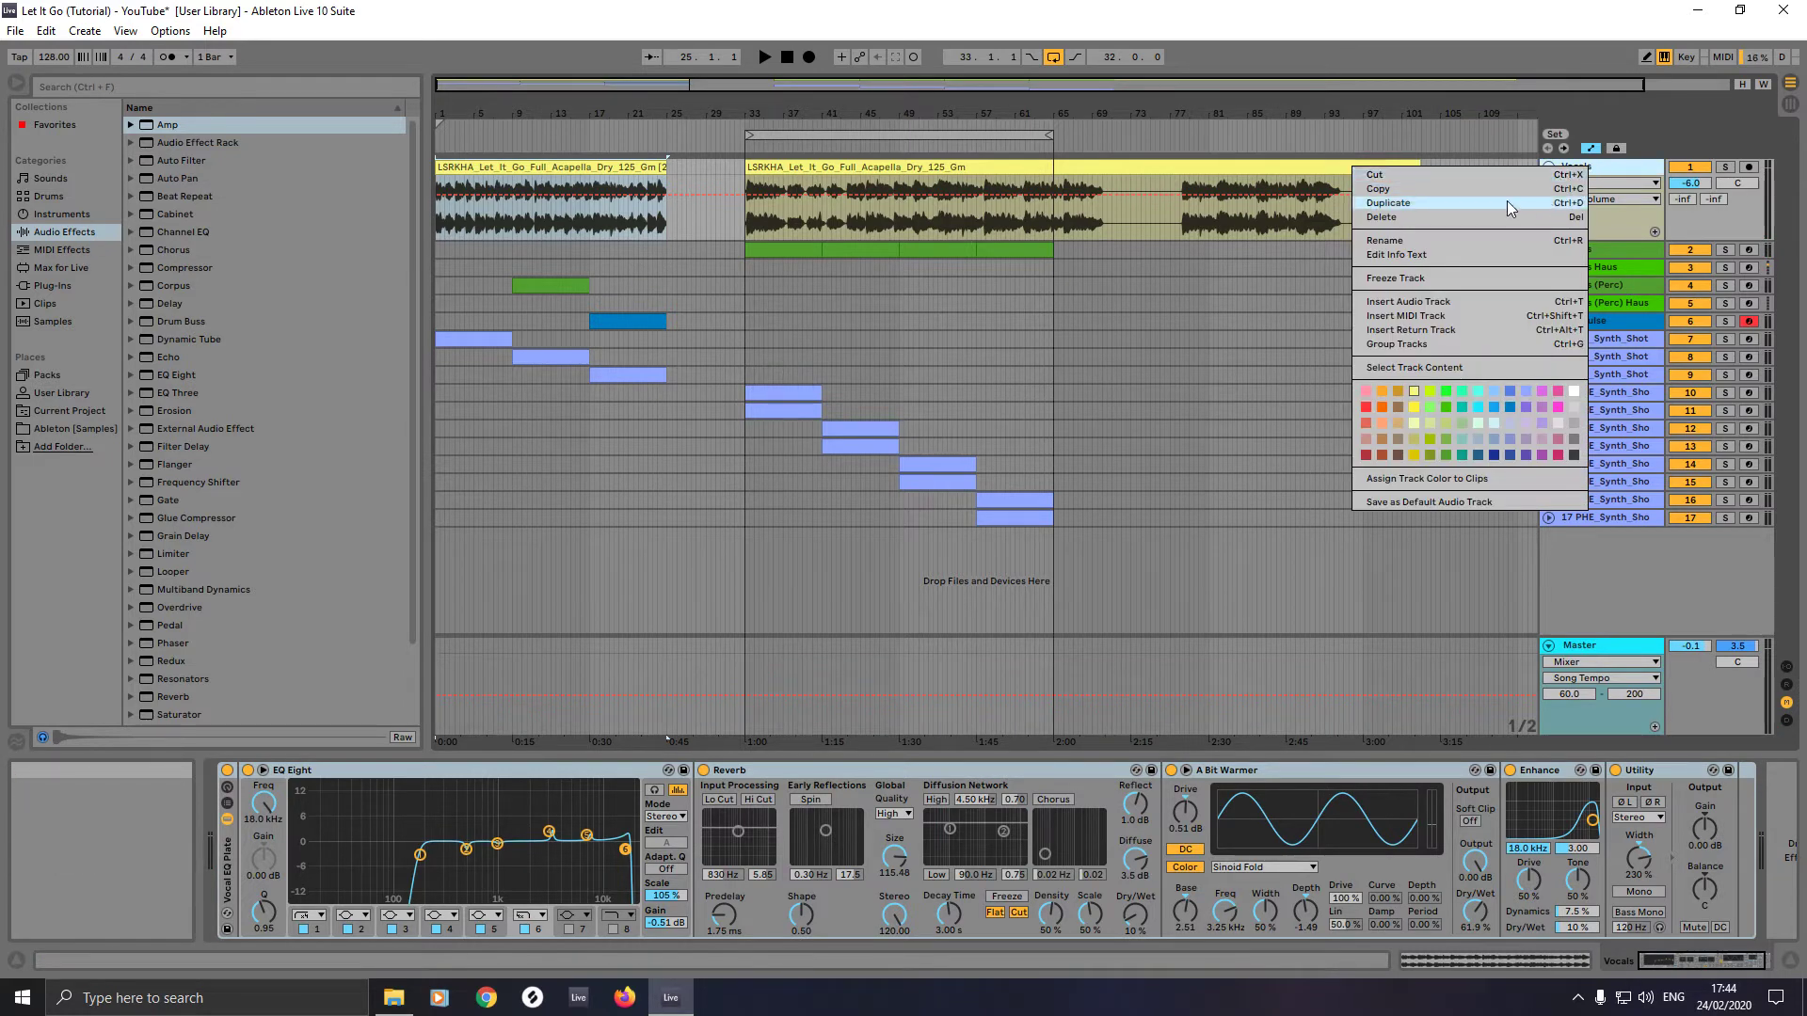
pyautogui.press('Escape')
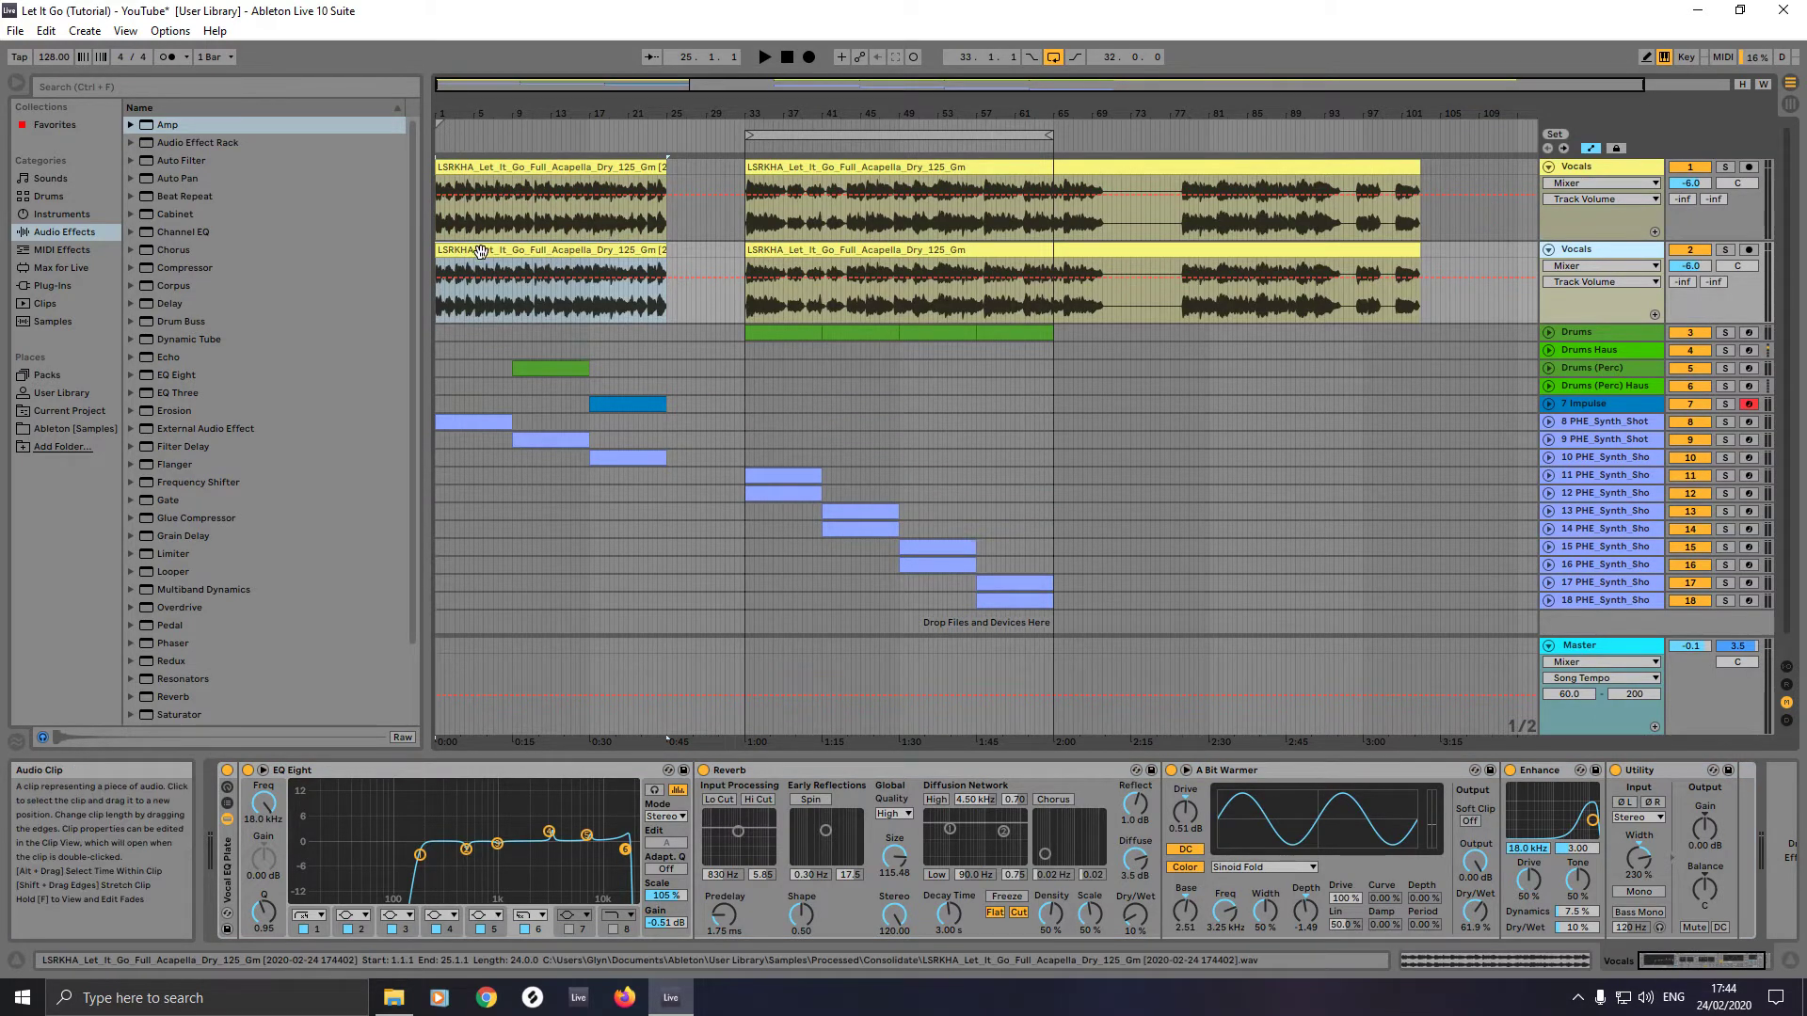
pyautogui.press('Delete')
pyautogui.moveTo(597, 309); pyautogui.dragTo(1453, 256)
pyautogui.press('Delete')
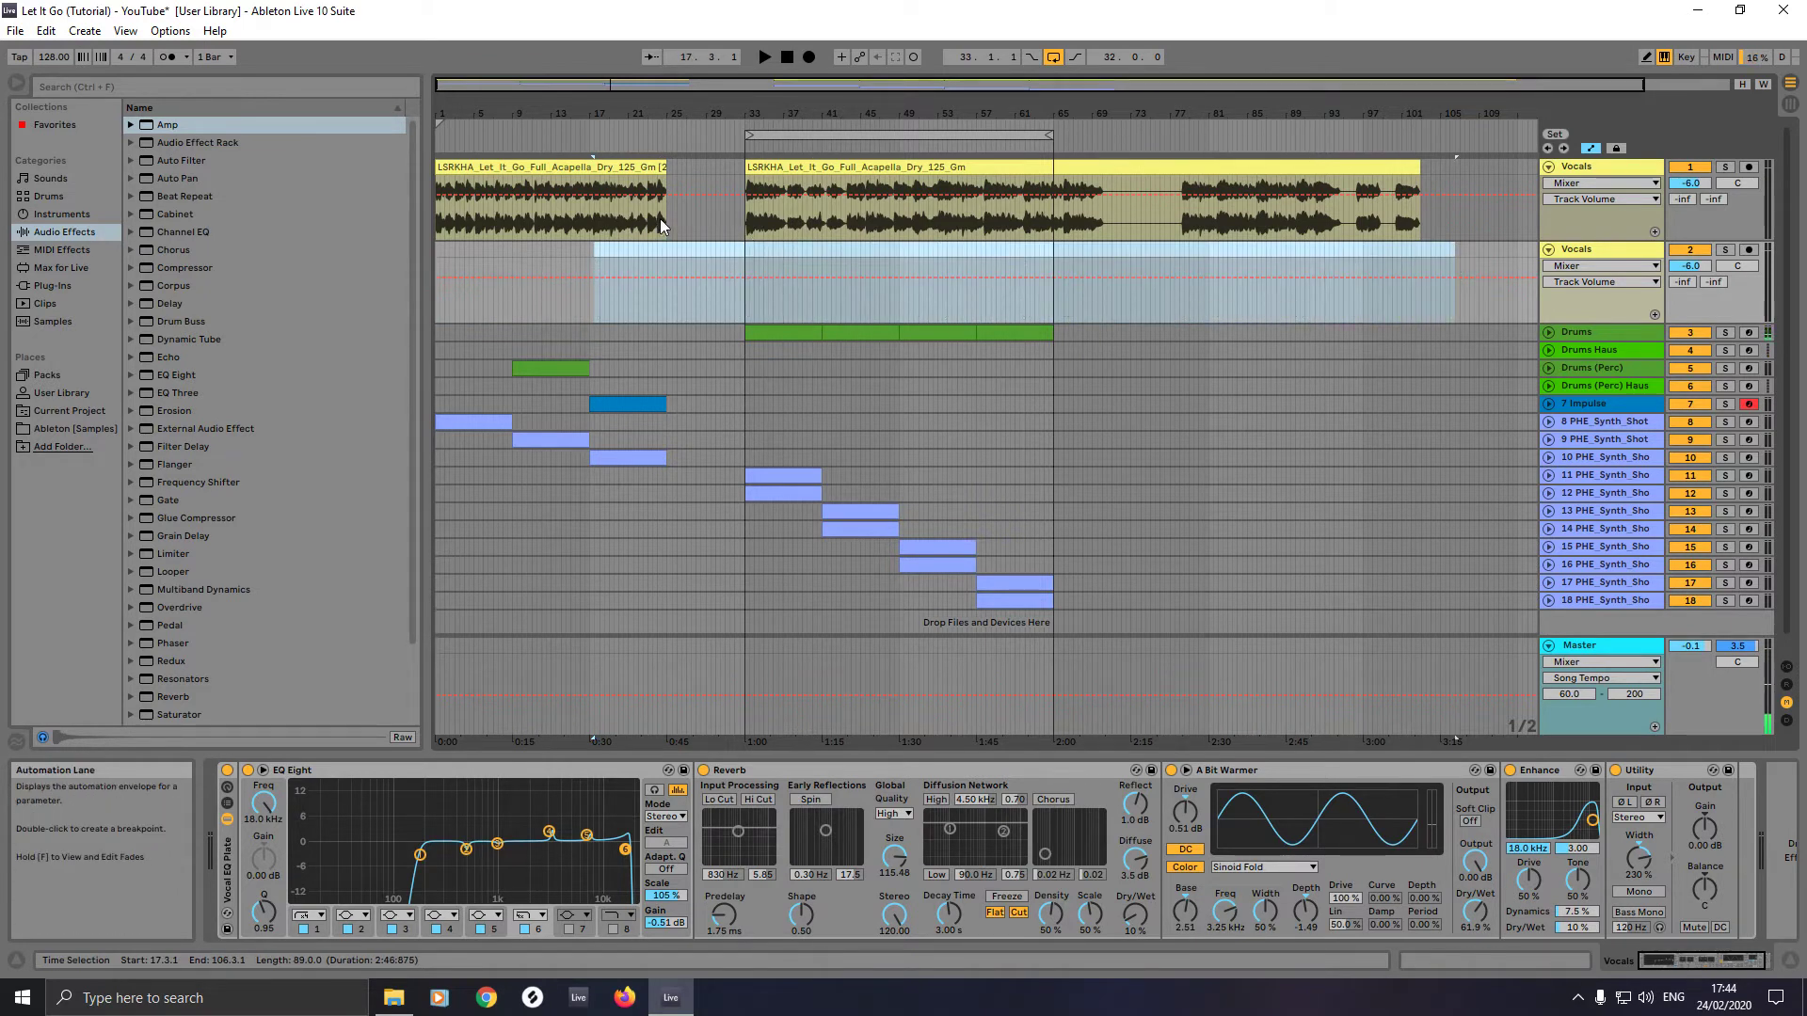
# - Move the vocal section from 17.3.1 to 25.1.1 straight down onto the duplicate Vocals track
pyautogui.click(666, 212)
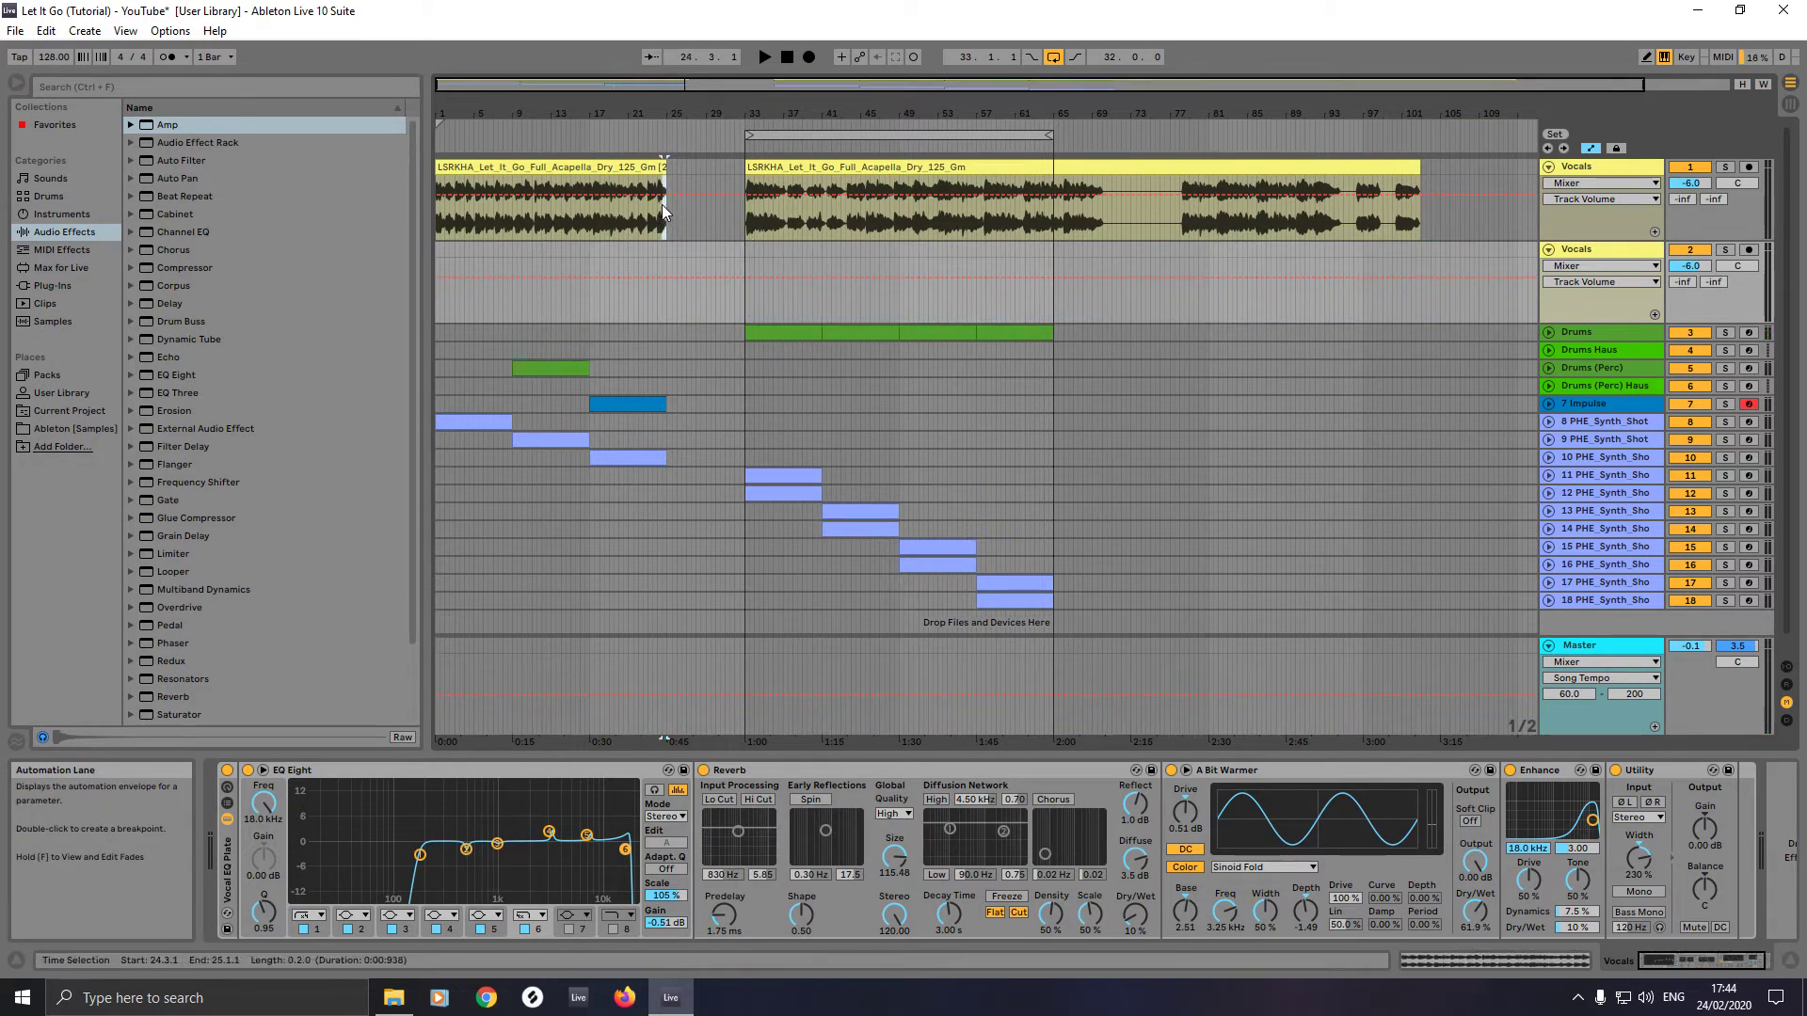
pyautogui.moveTo(663, 205); pyautogui.dragTo(614, 188)
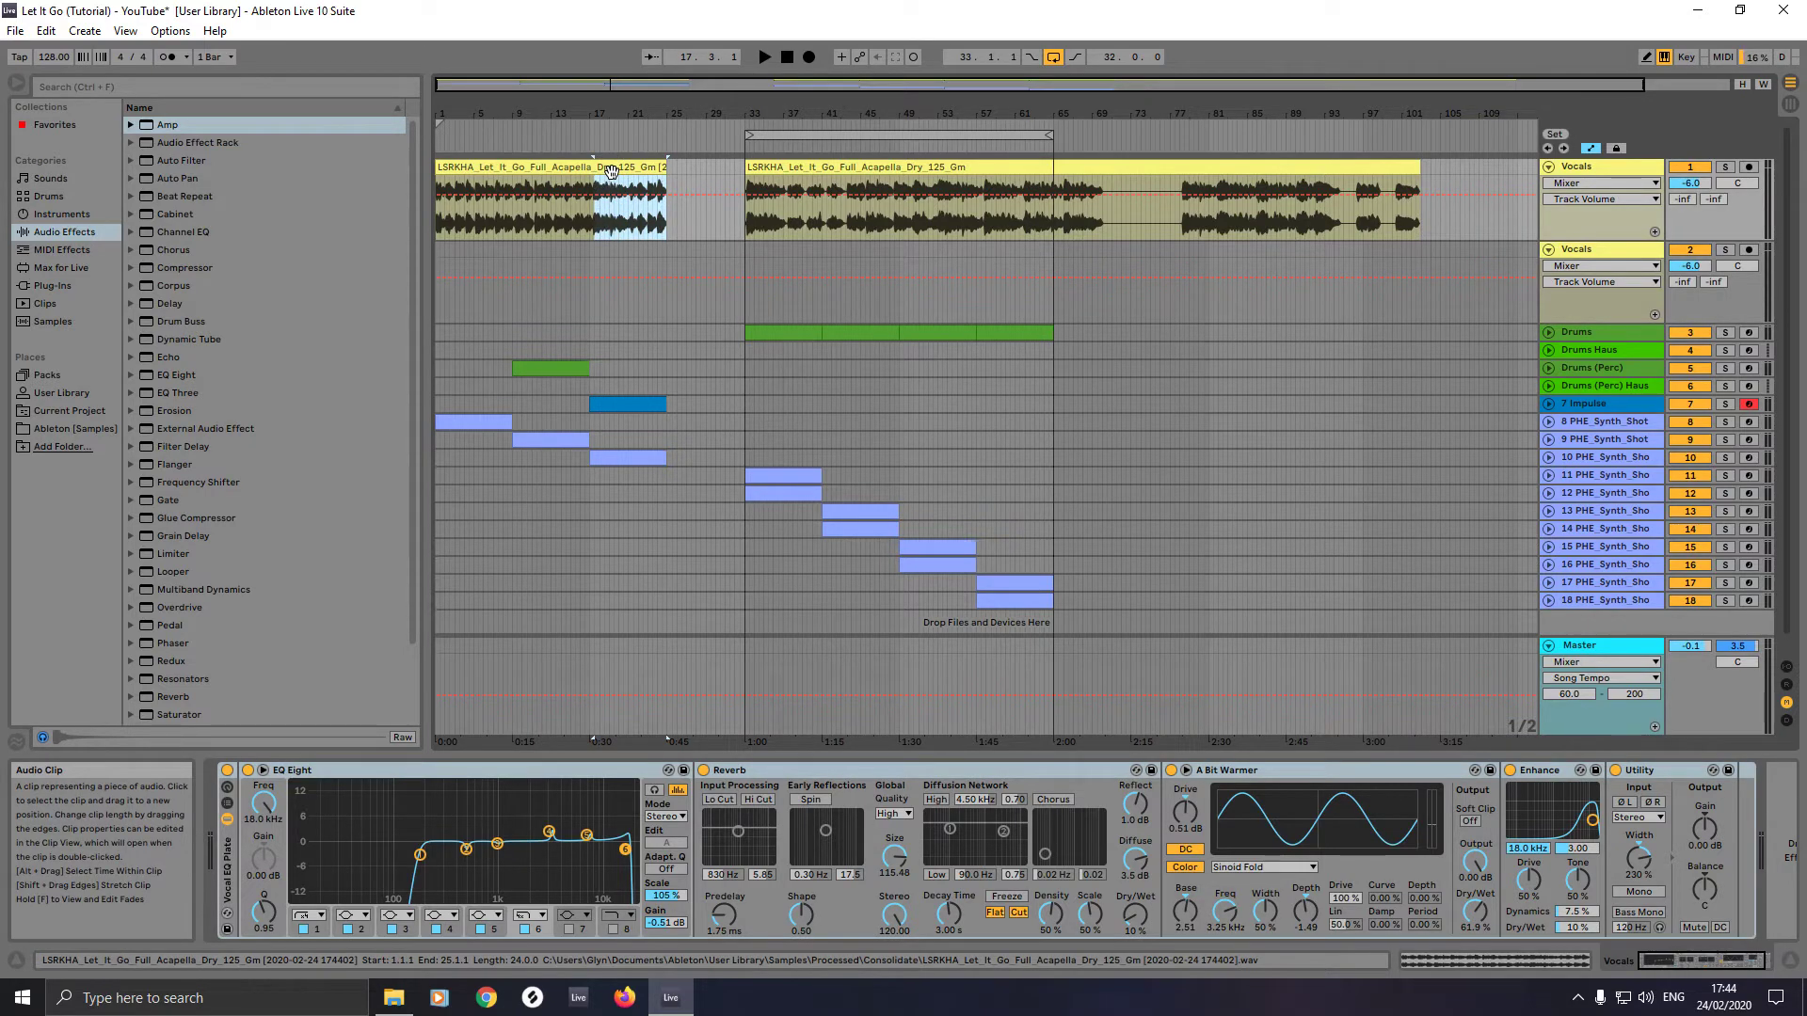
pyautogui.moveTo(611, 171); pyautogui.dragTo(610, 247)
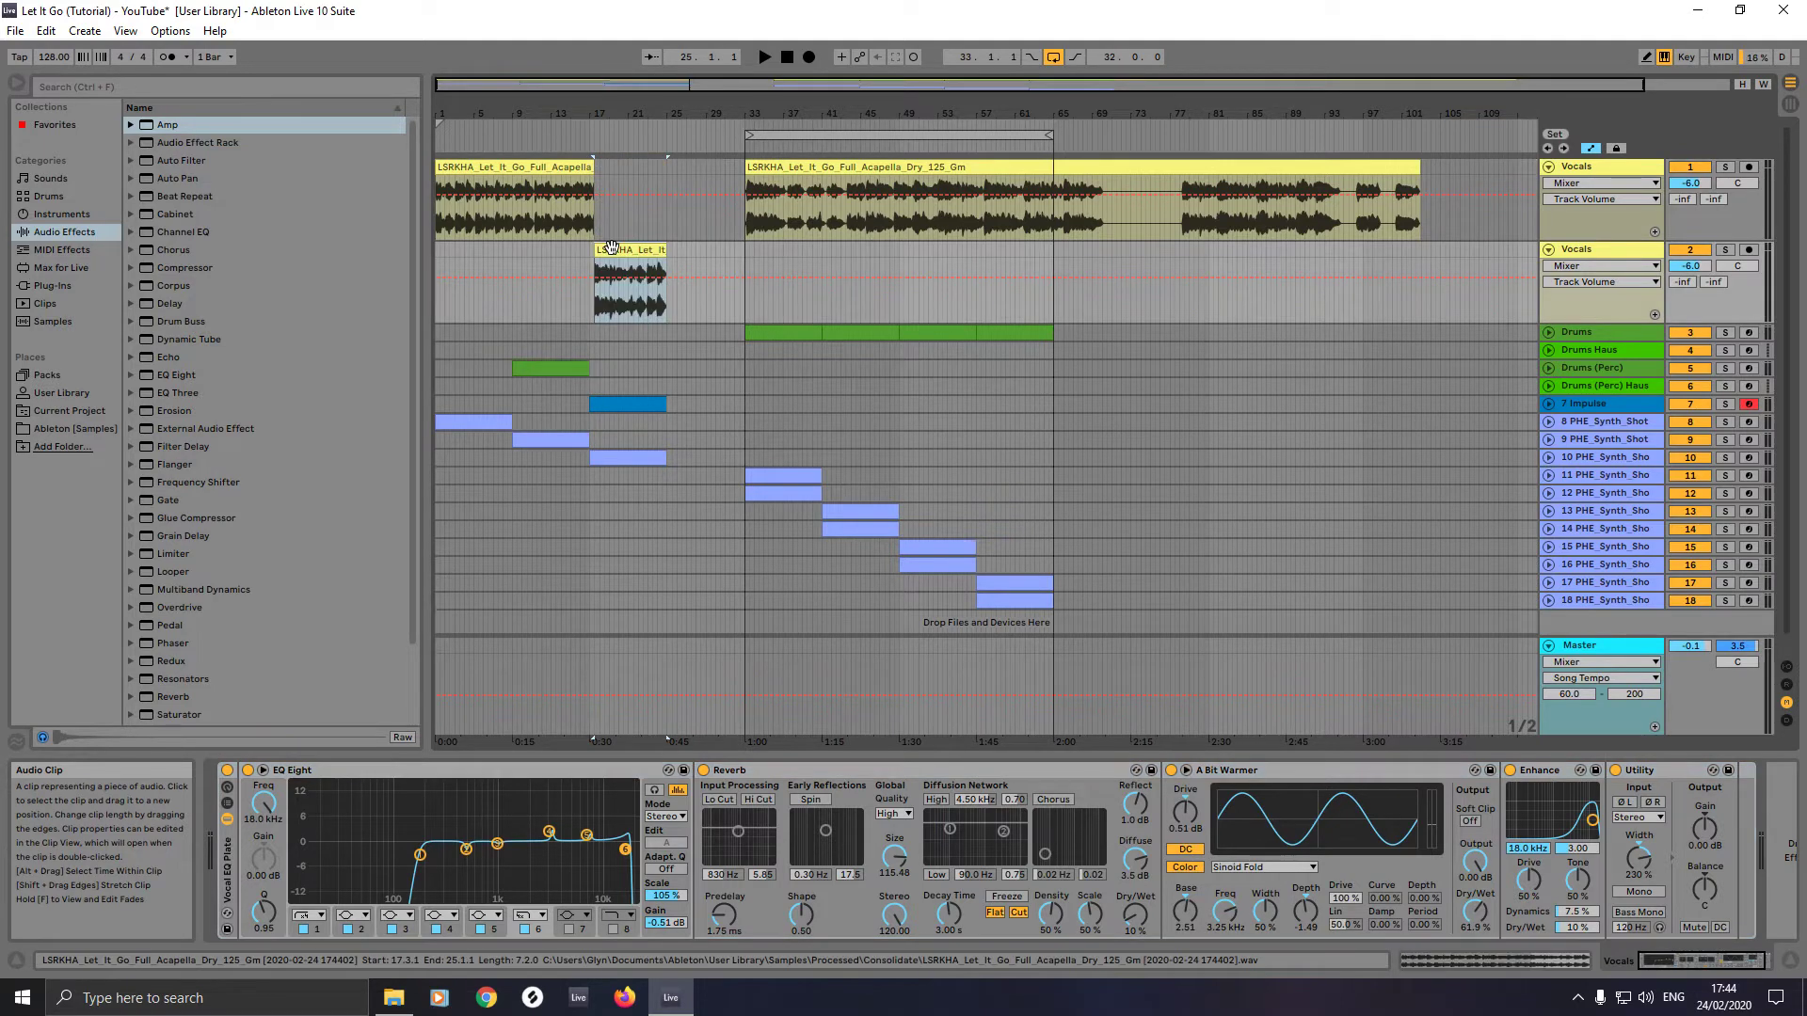
# - Show the moved vocal clip's sample view, solo the duplicate Vocals track and play it from 17.3.1
pyautogui.click(619, 293)
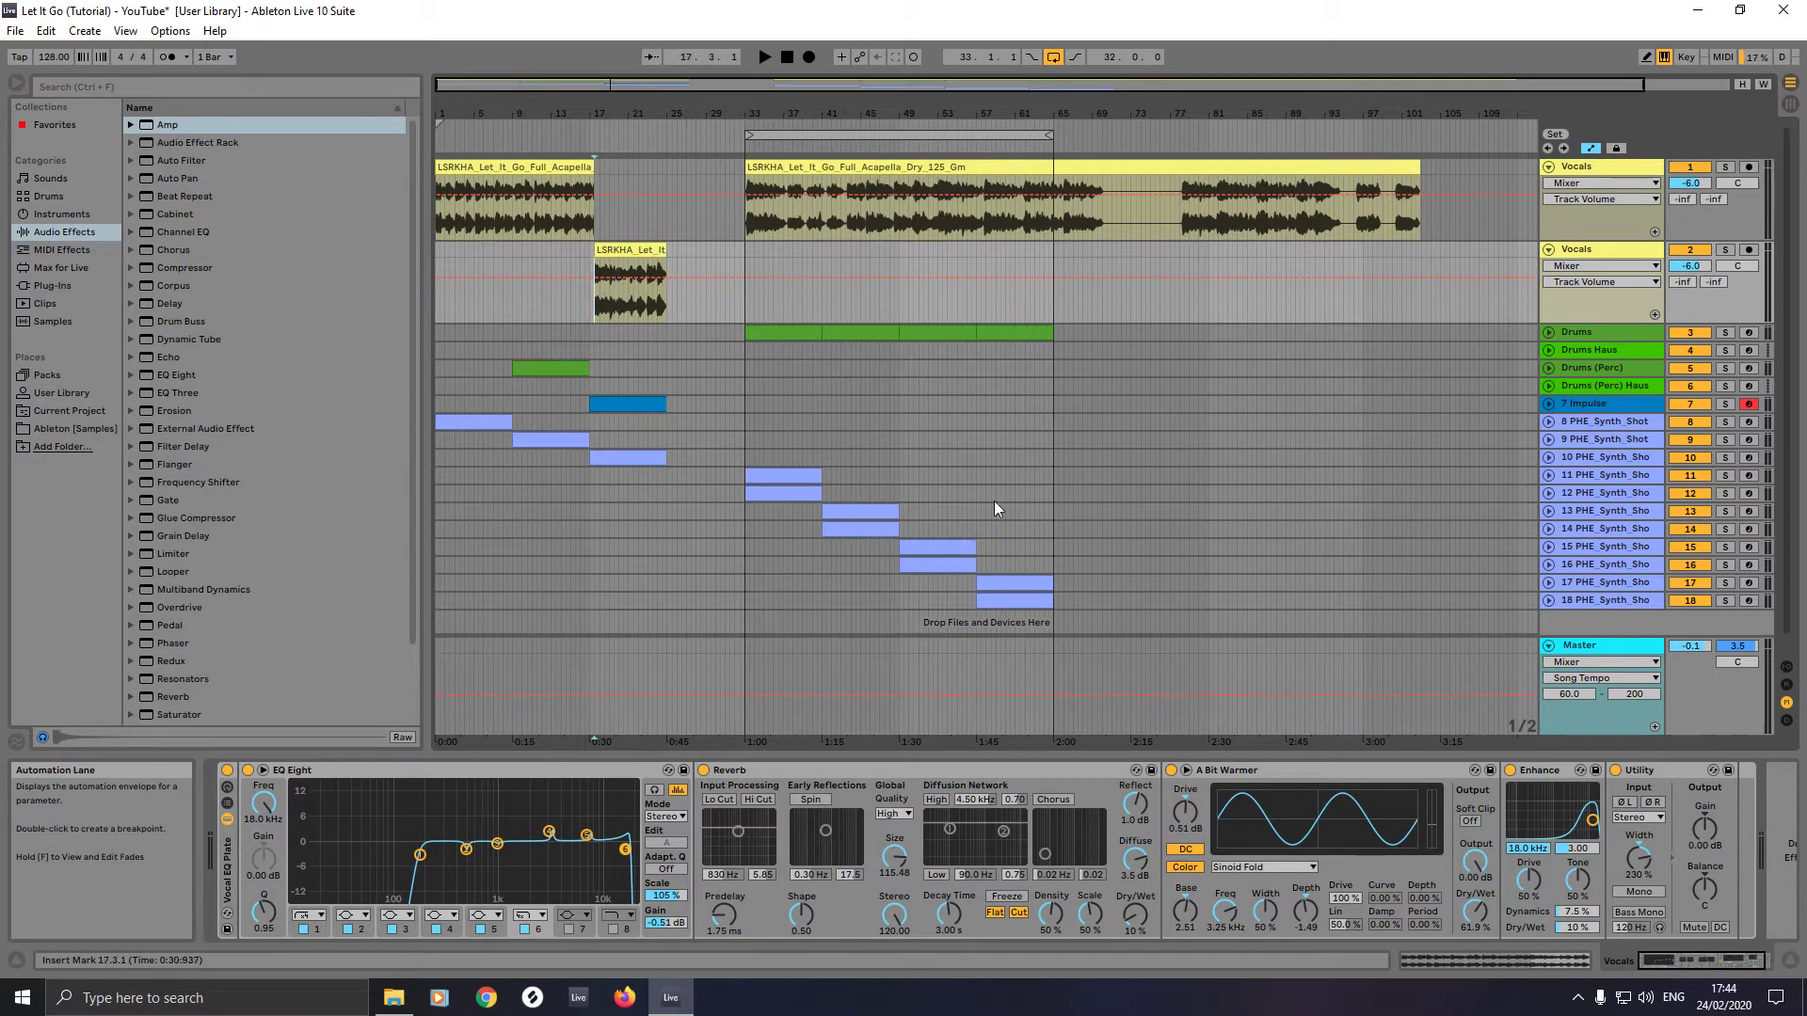
pyautogui.click(1553, 956)
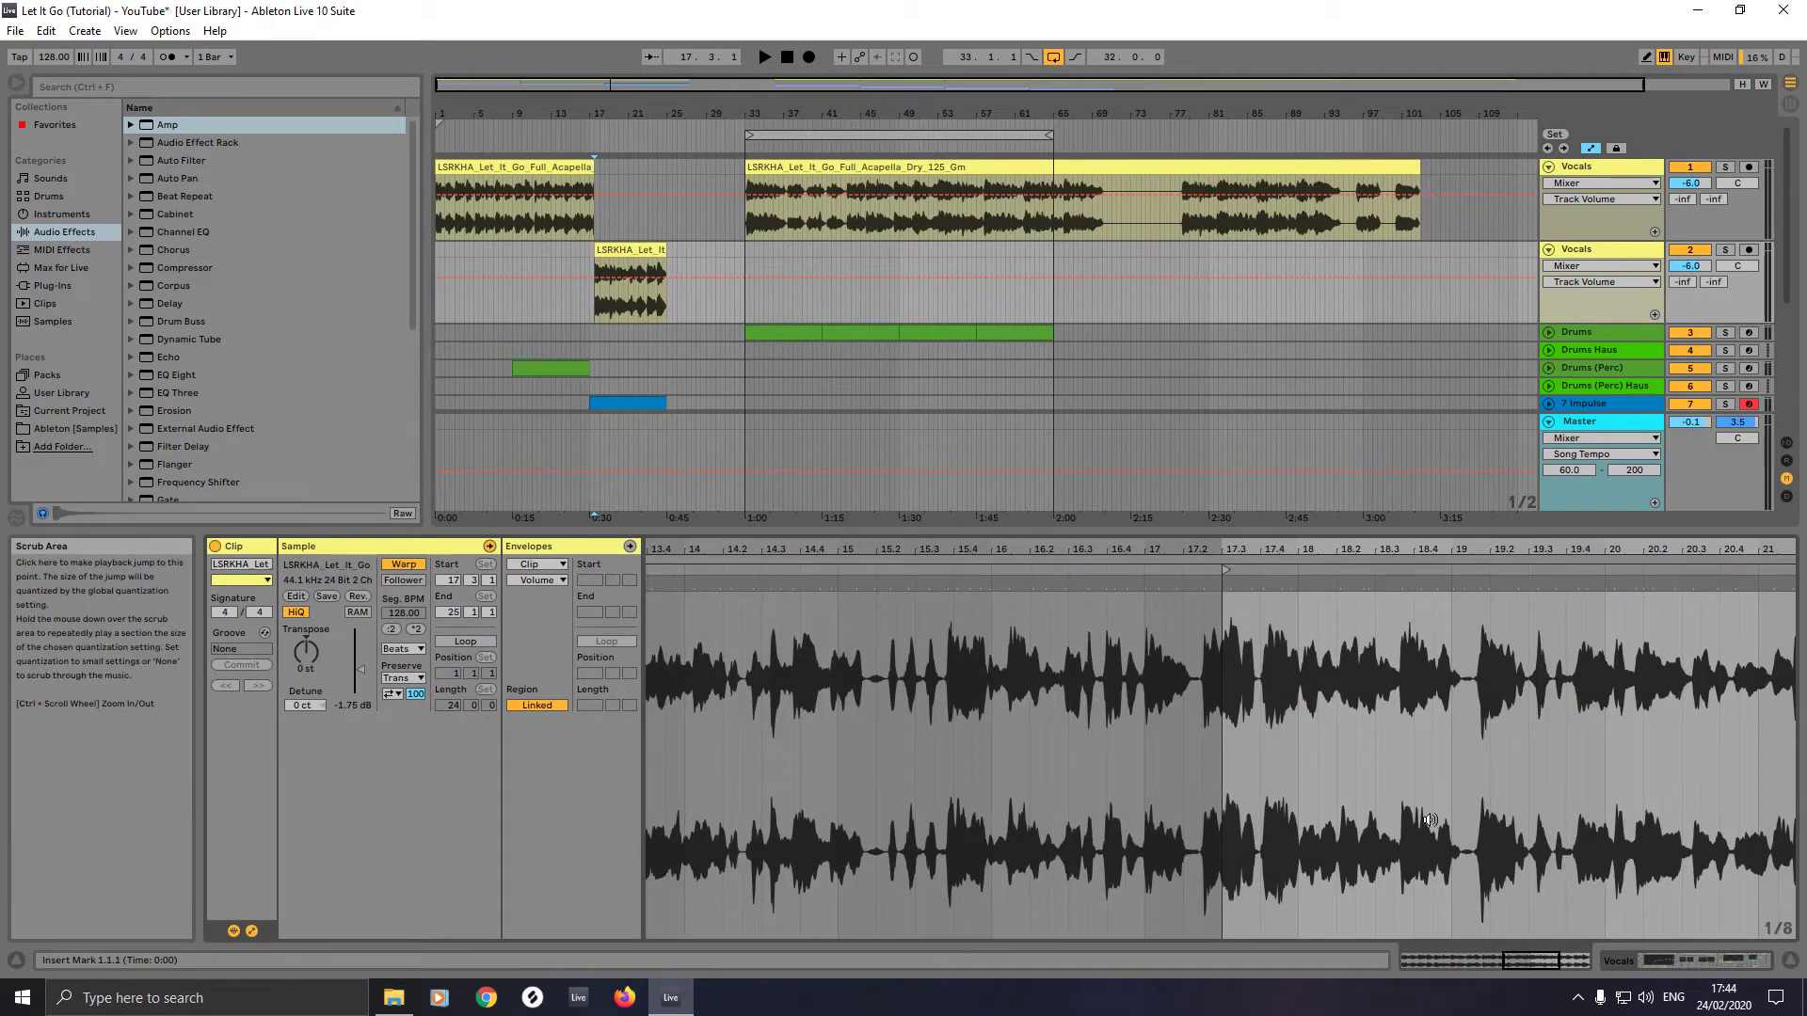
pyautogui.click(1727, 251)
pyautogui.press('space')
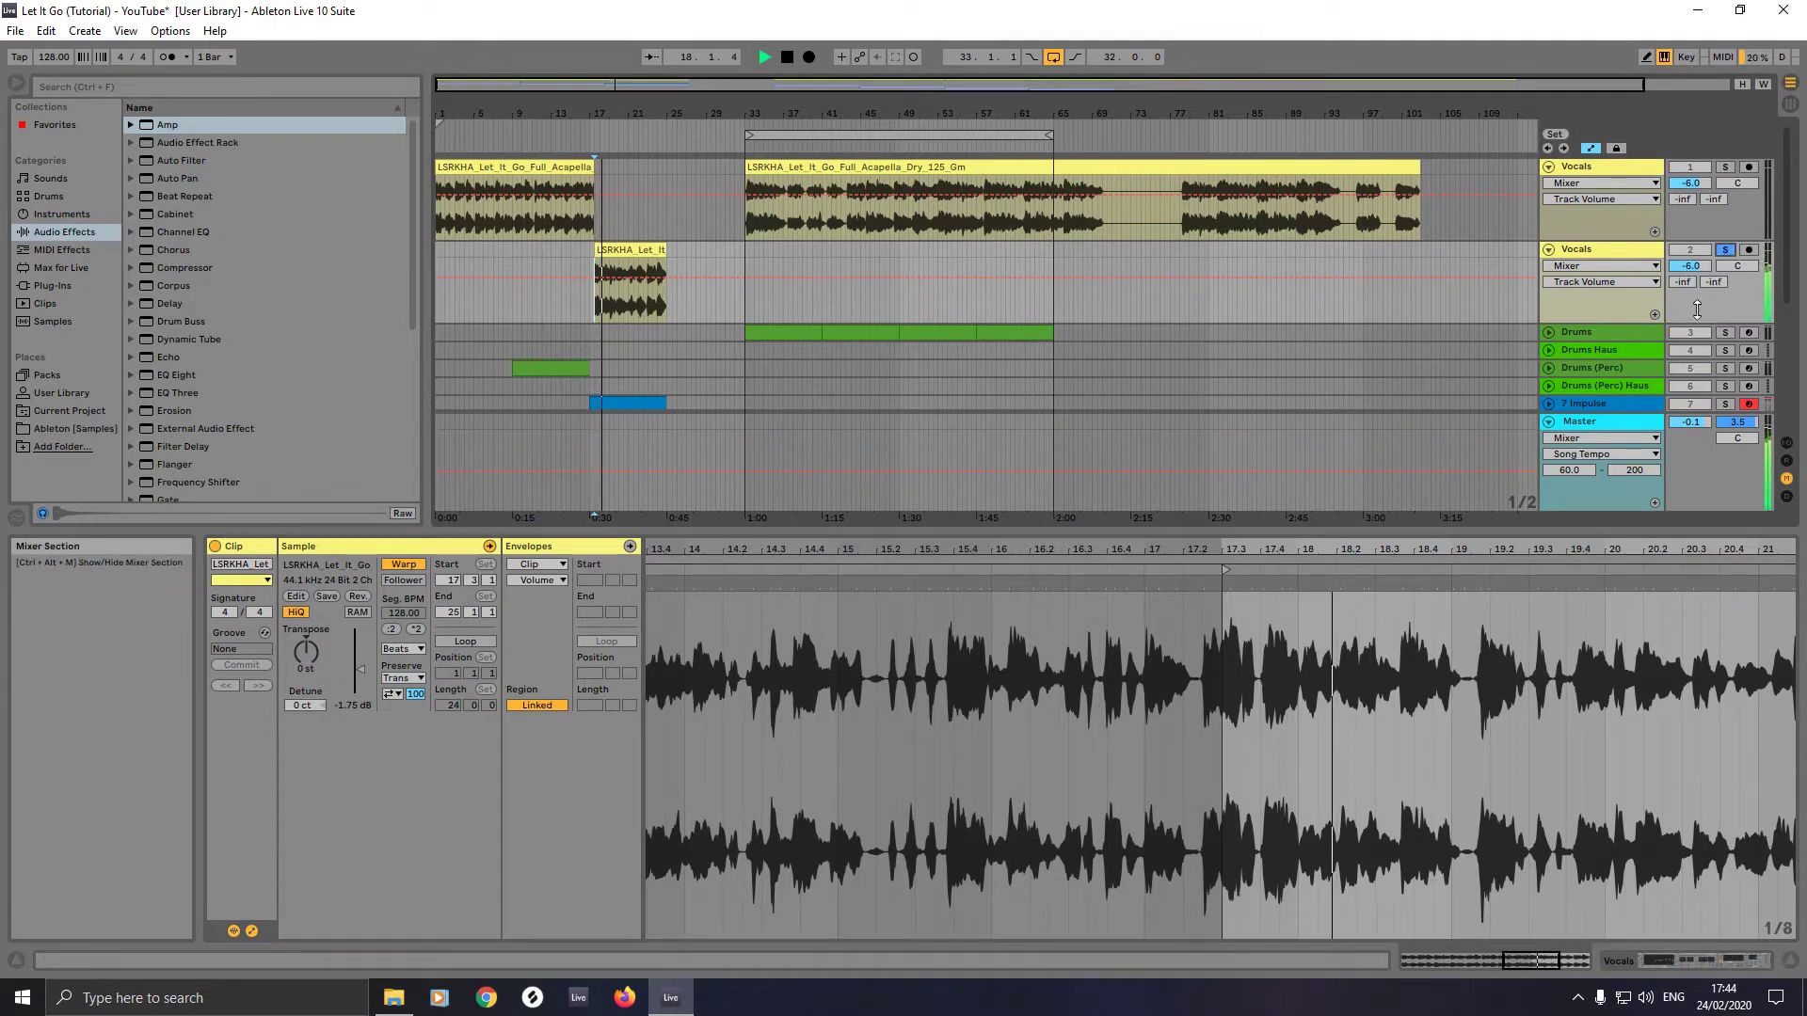
pyautogui.press('space')
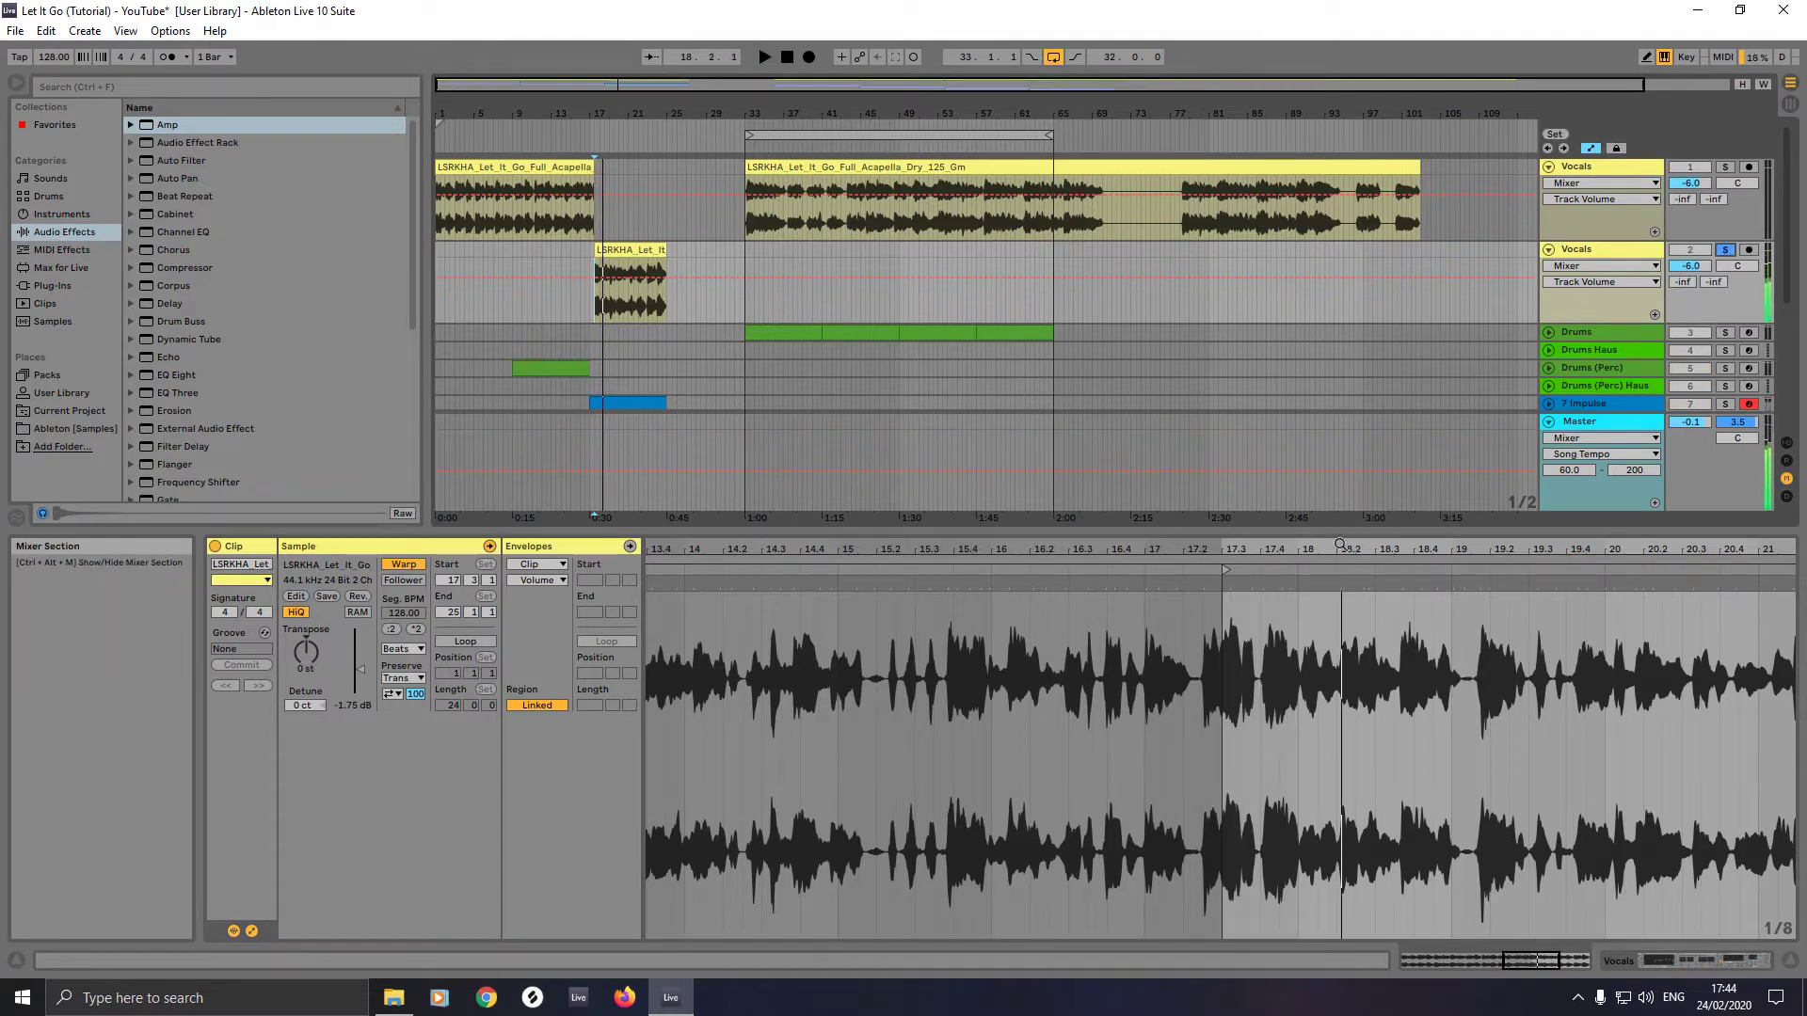
# - Add warp markers to the clip at about 17.4.3 and 19.1.1, and stretch the second one out to 25.1.3
pyautogui.click(1281, 585)
pyautogui.doubleClick(1280, 582)
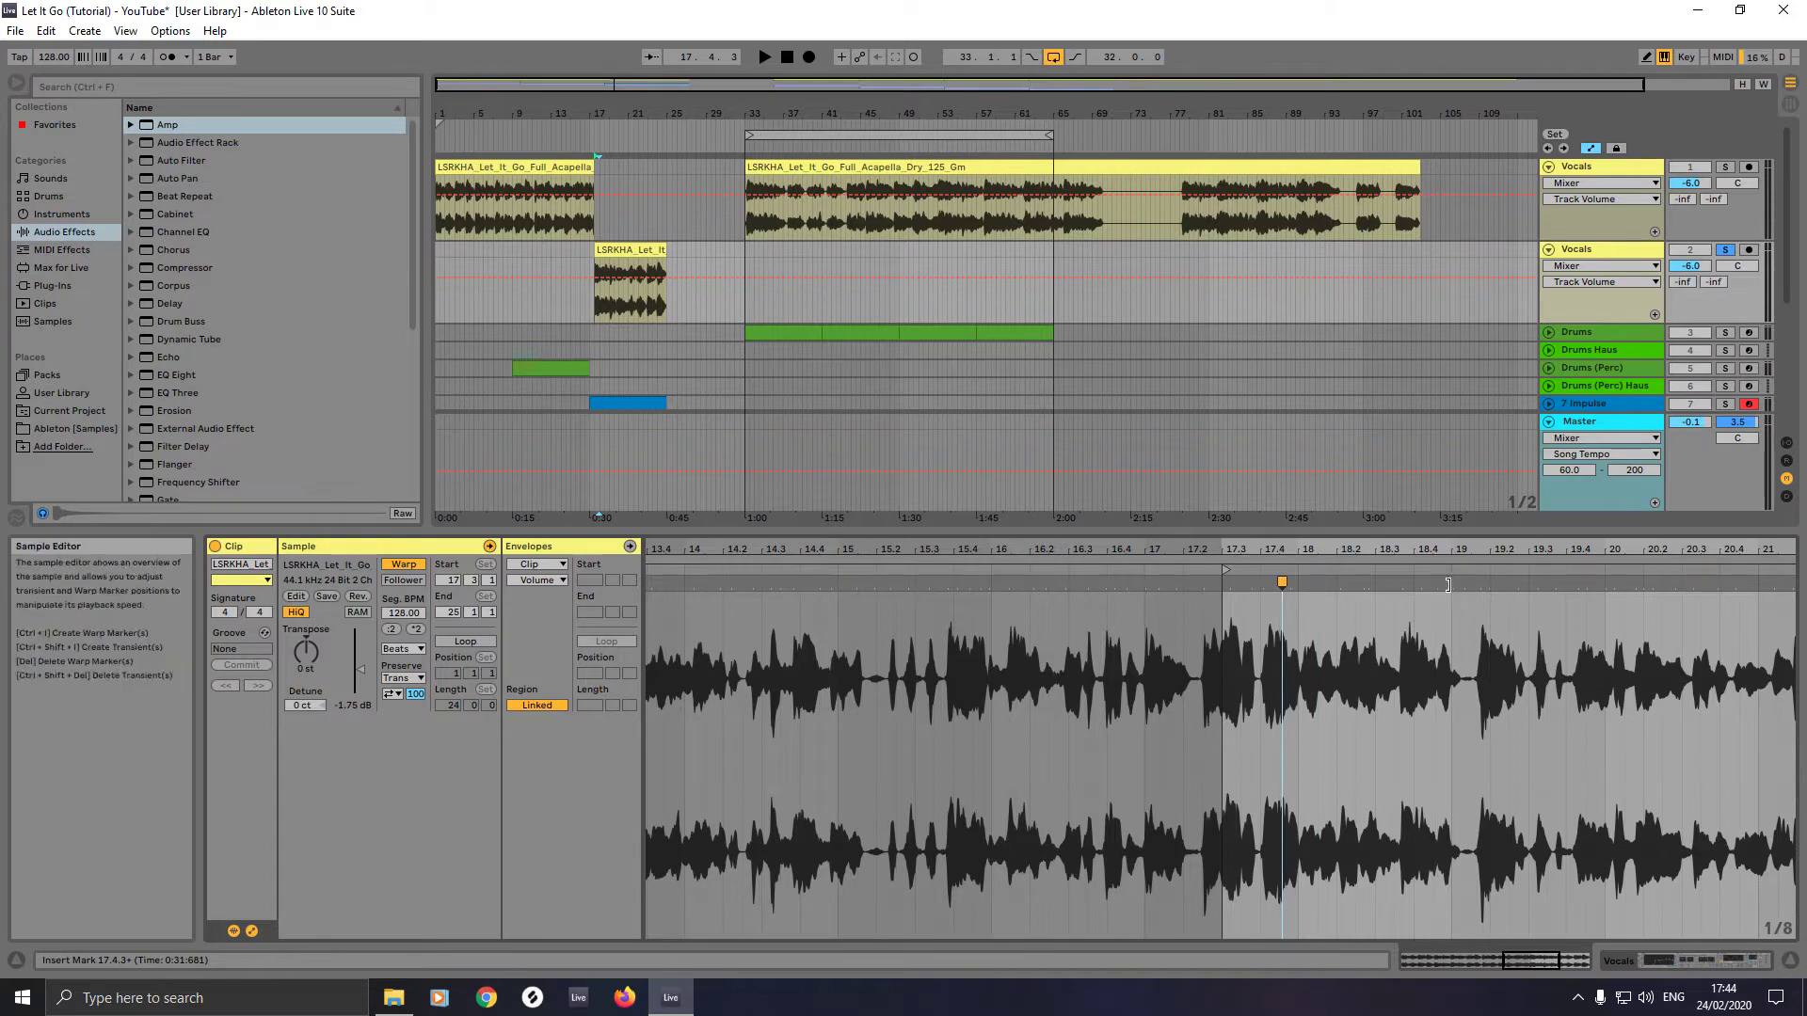
pyautogui.doubleClick(1450, 583)
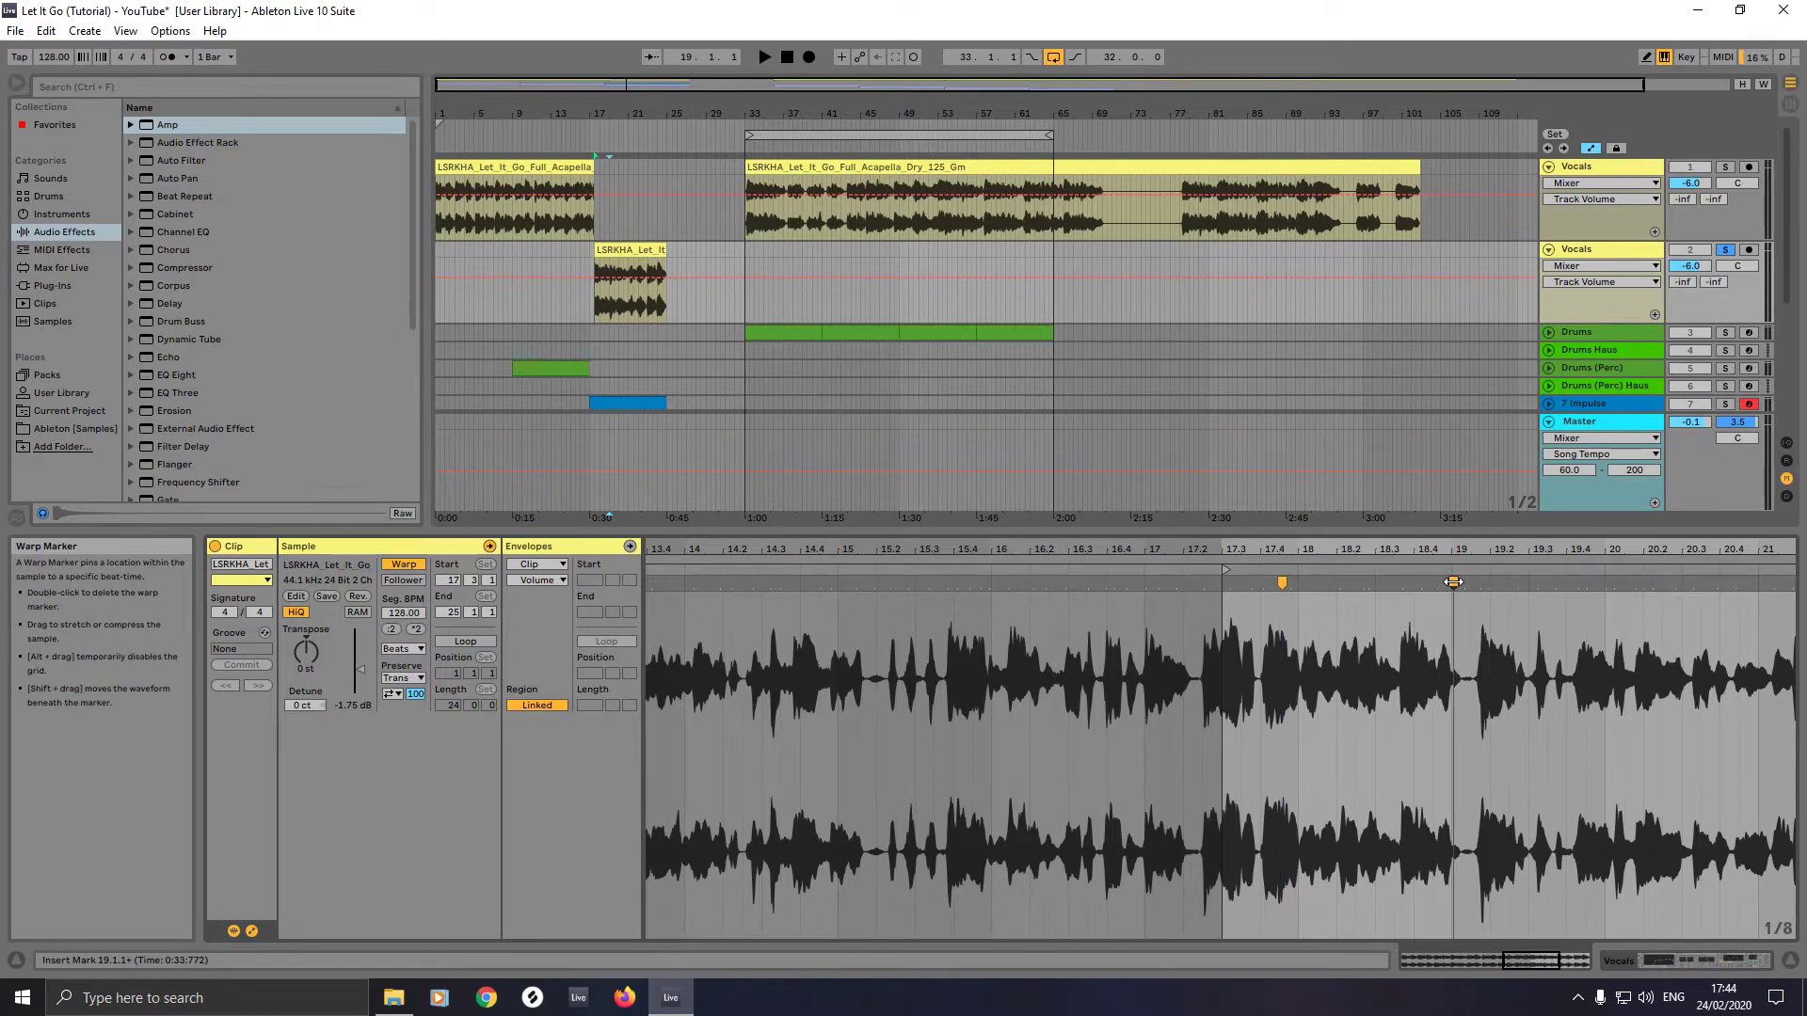
pyautogui.moveTo(1454, 583); pyautogui.dragTo(1499, 579)
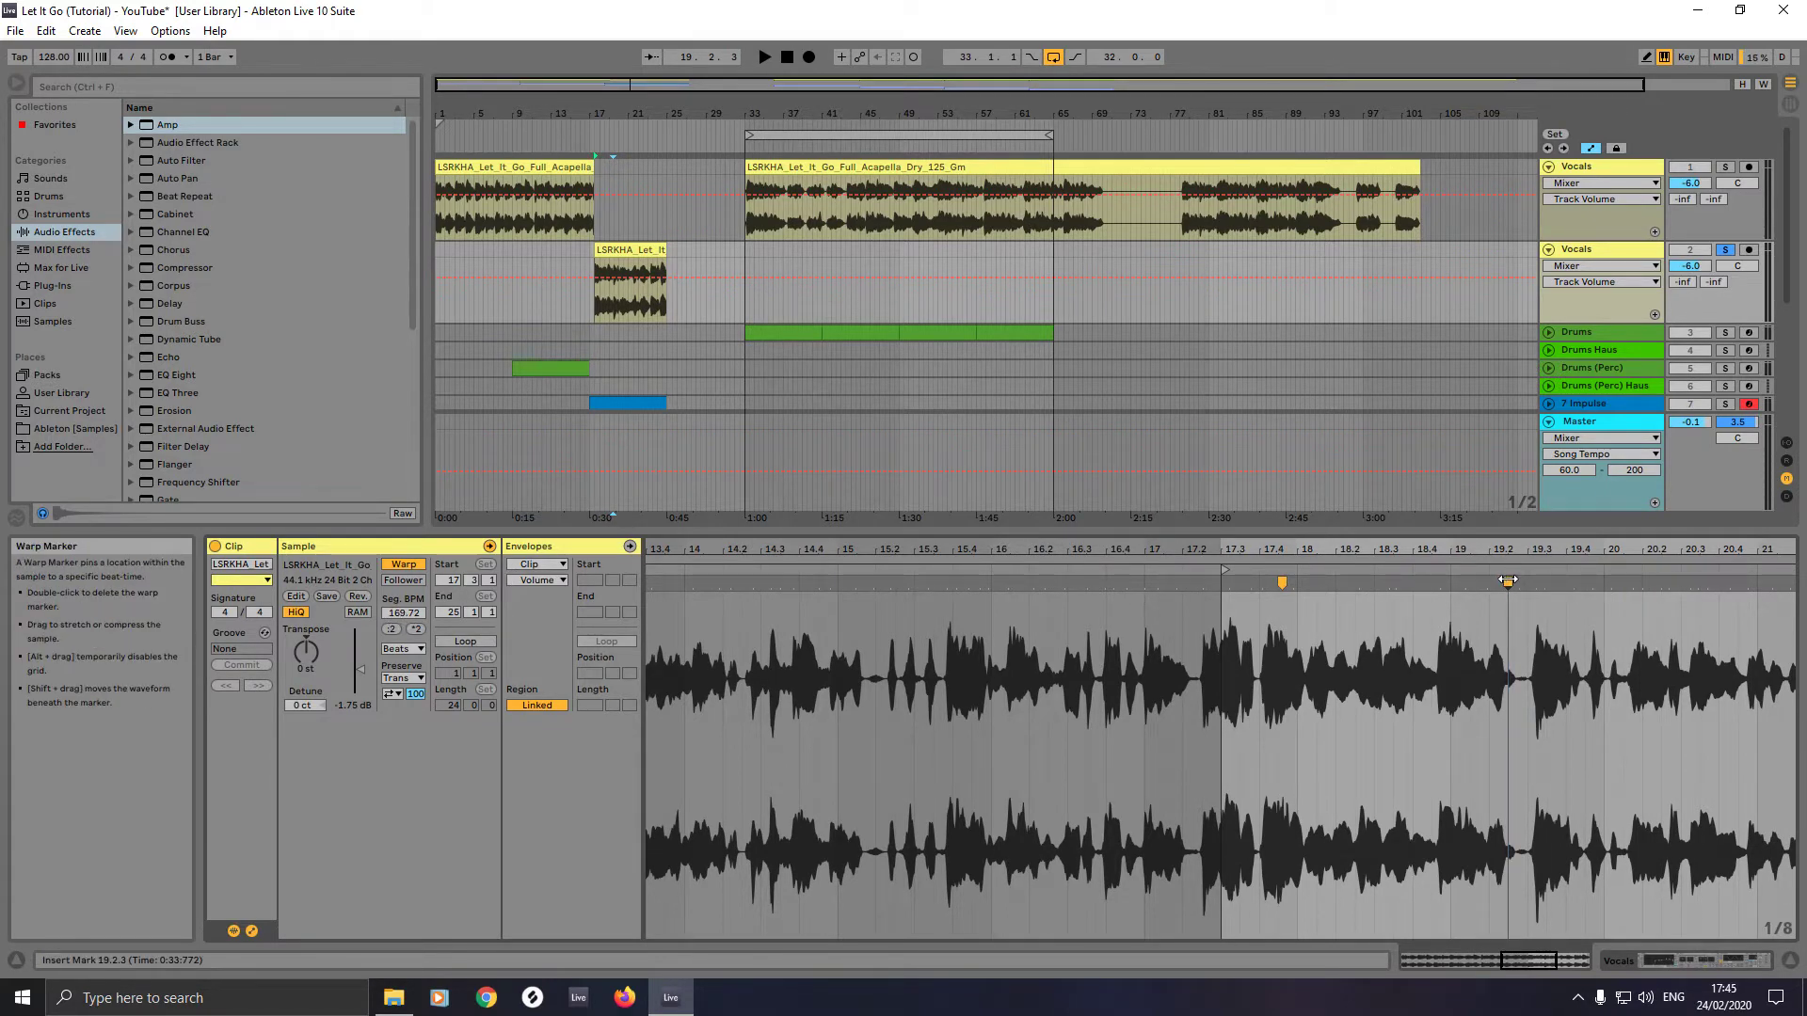
pyautogui.moveTo(1507, 582)
pyautogui.mouseDown()
pyautogui.moveTo(1790, 582)
pyautogui.moveTo(1580, 611)
pyautogui.moveTo(1638, 613)
pyautogui.moveTo(1584, 607)
pyautogui.moveTo(1600, 603)
pyautogui.mouseUp()
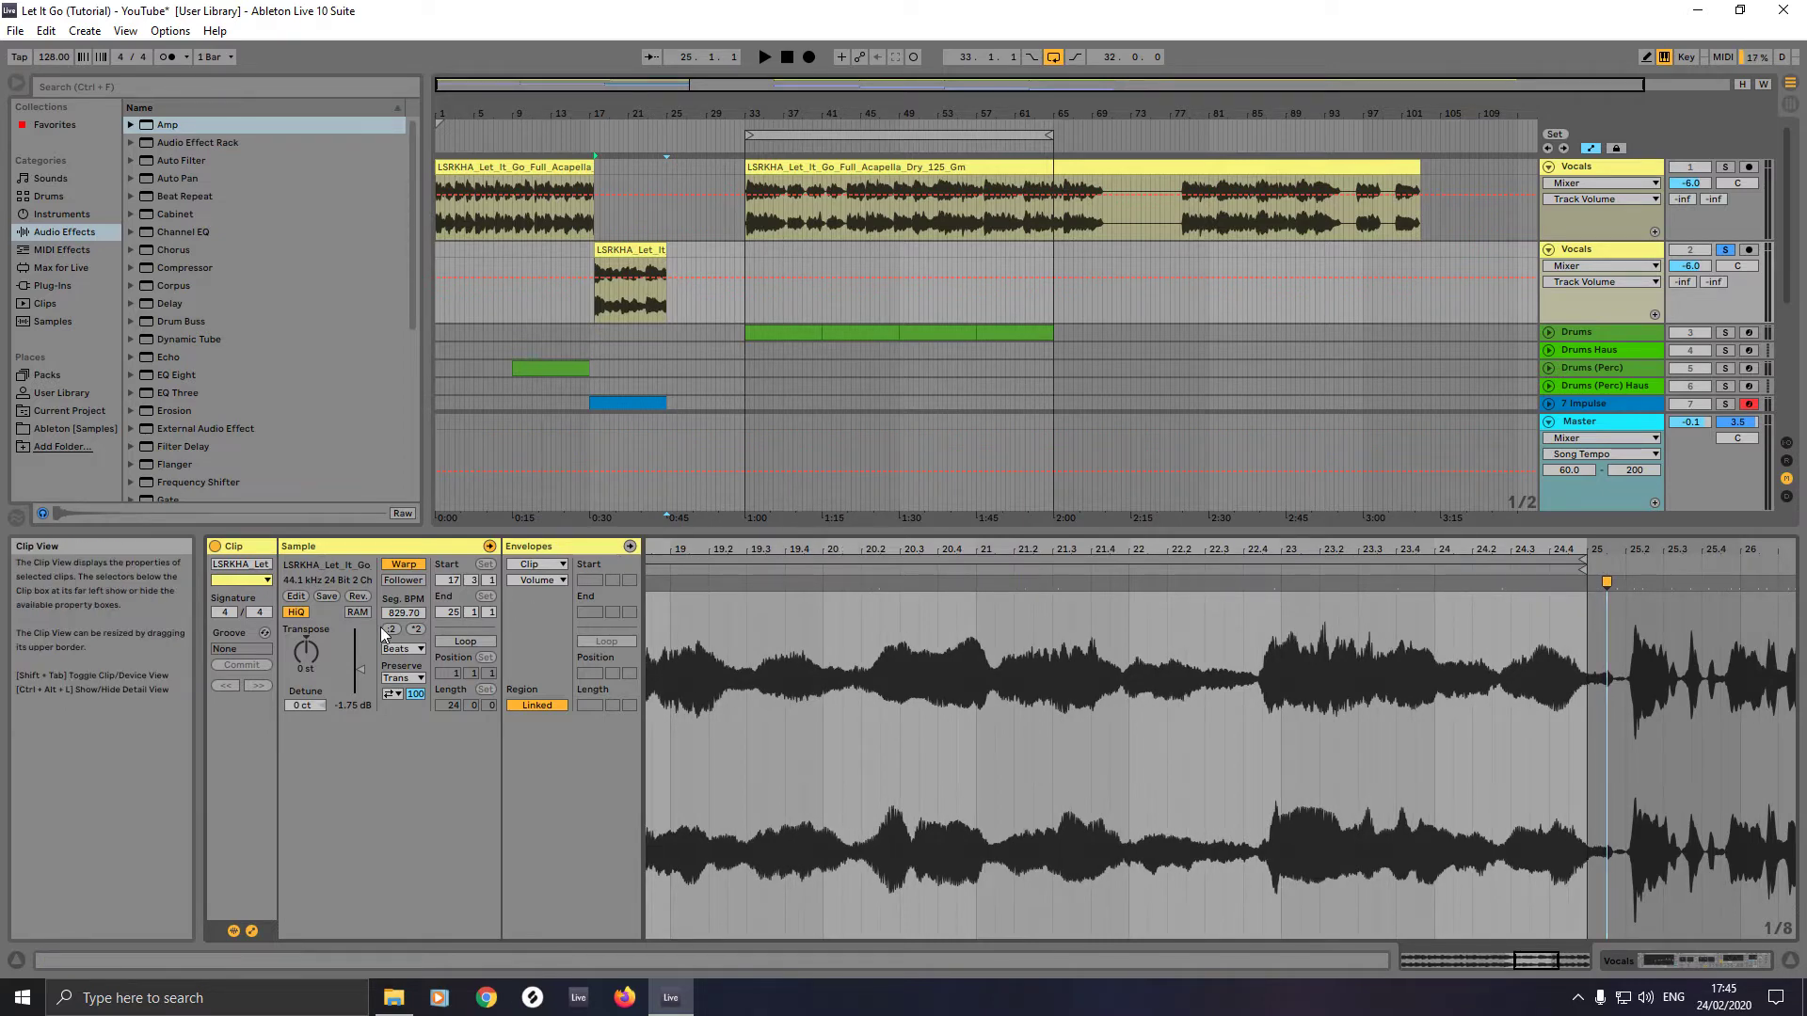
# - Set the clip's warp mode to Texture with a Grain Size of 263 and a Flux of 0
pyautogui.click(403, 649)
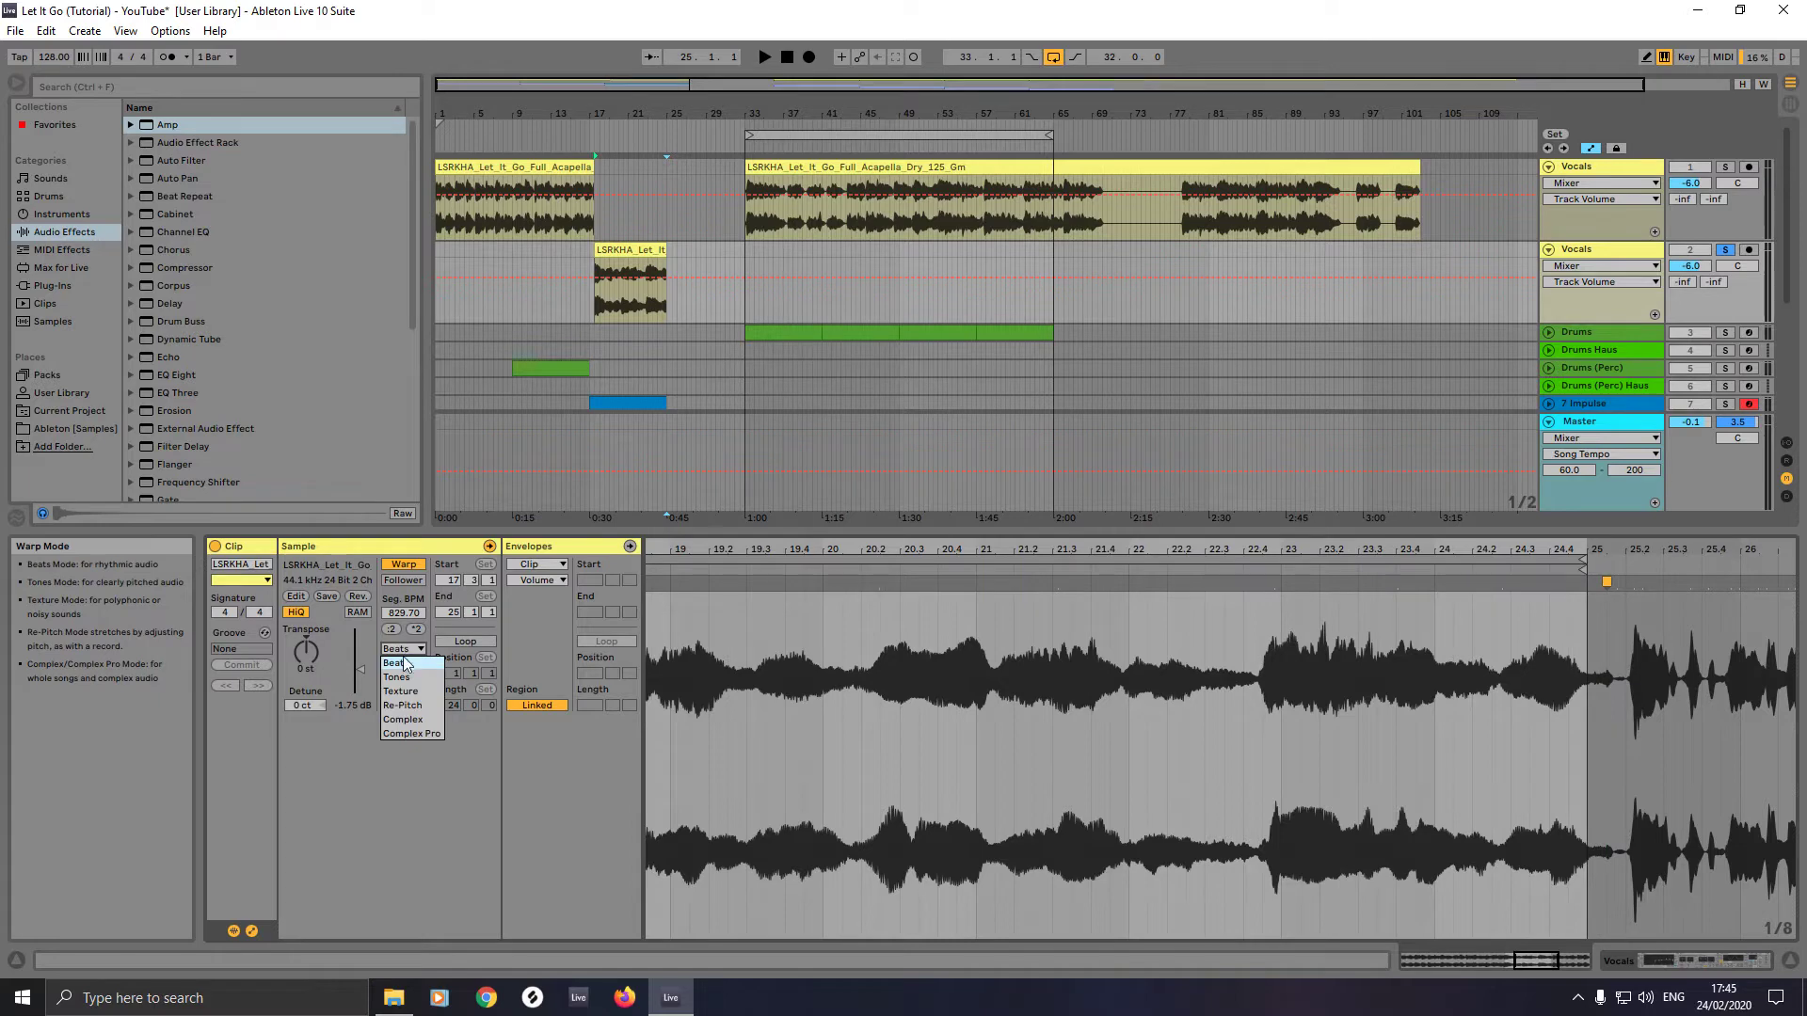
pyautogui.click(397, 691)
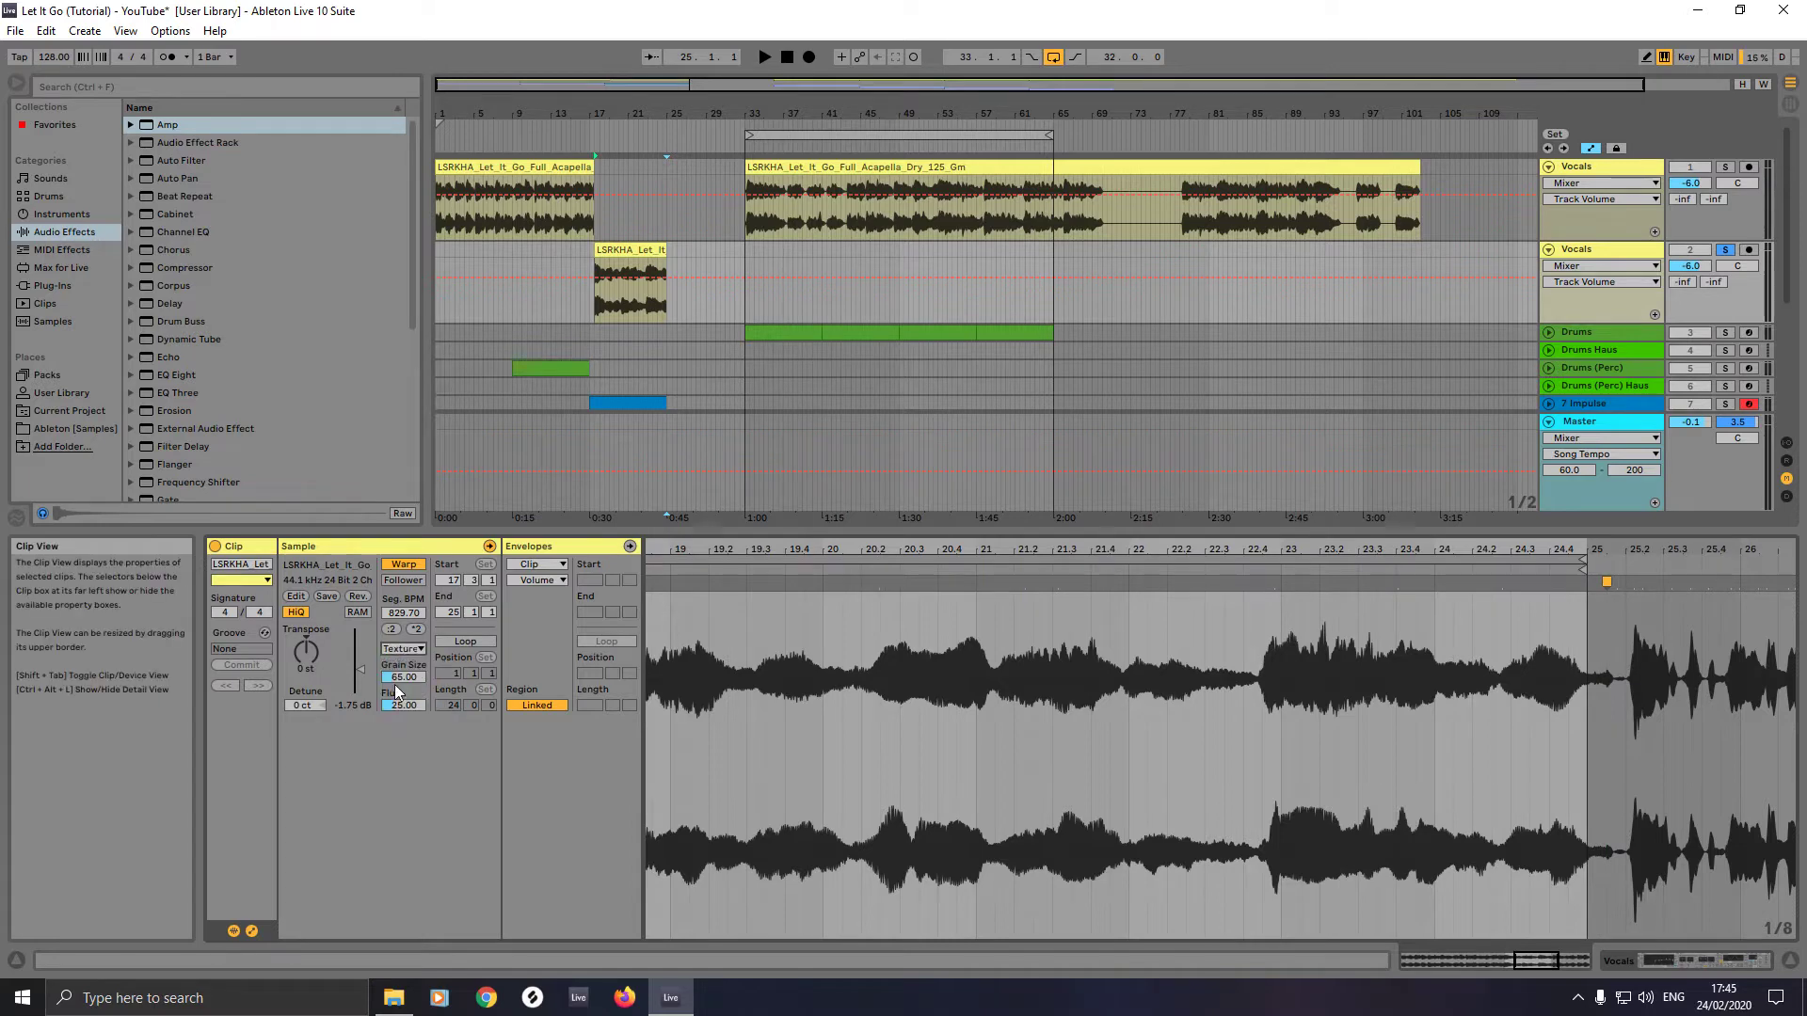
pyautogui.moveTo(403, 677); pyautogui.dragTo(403, 739)
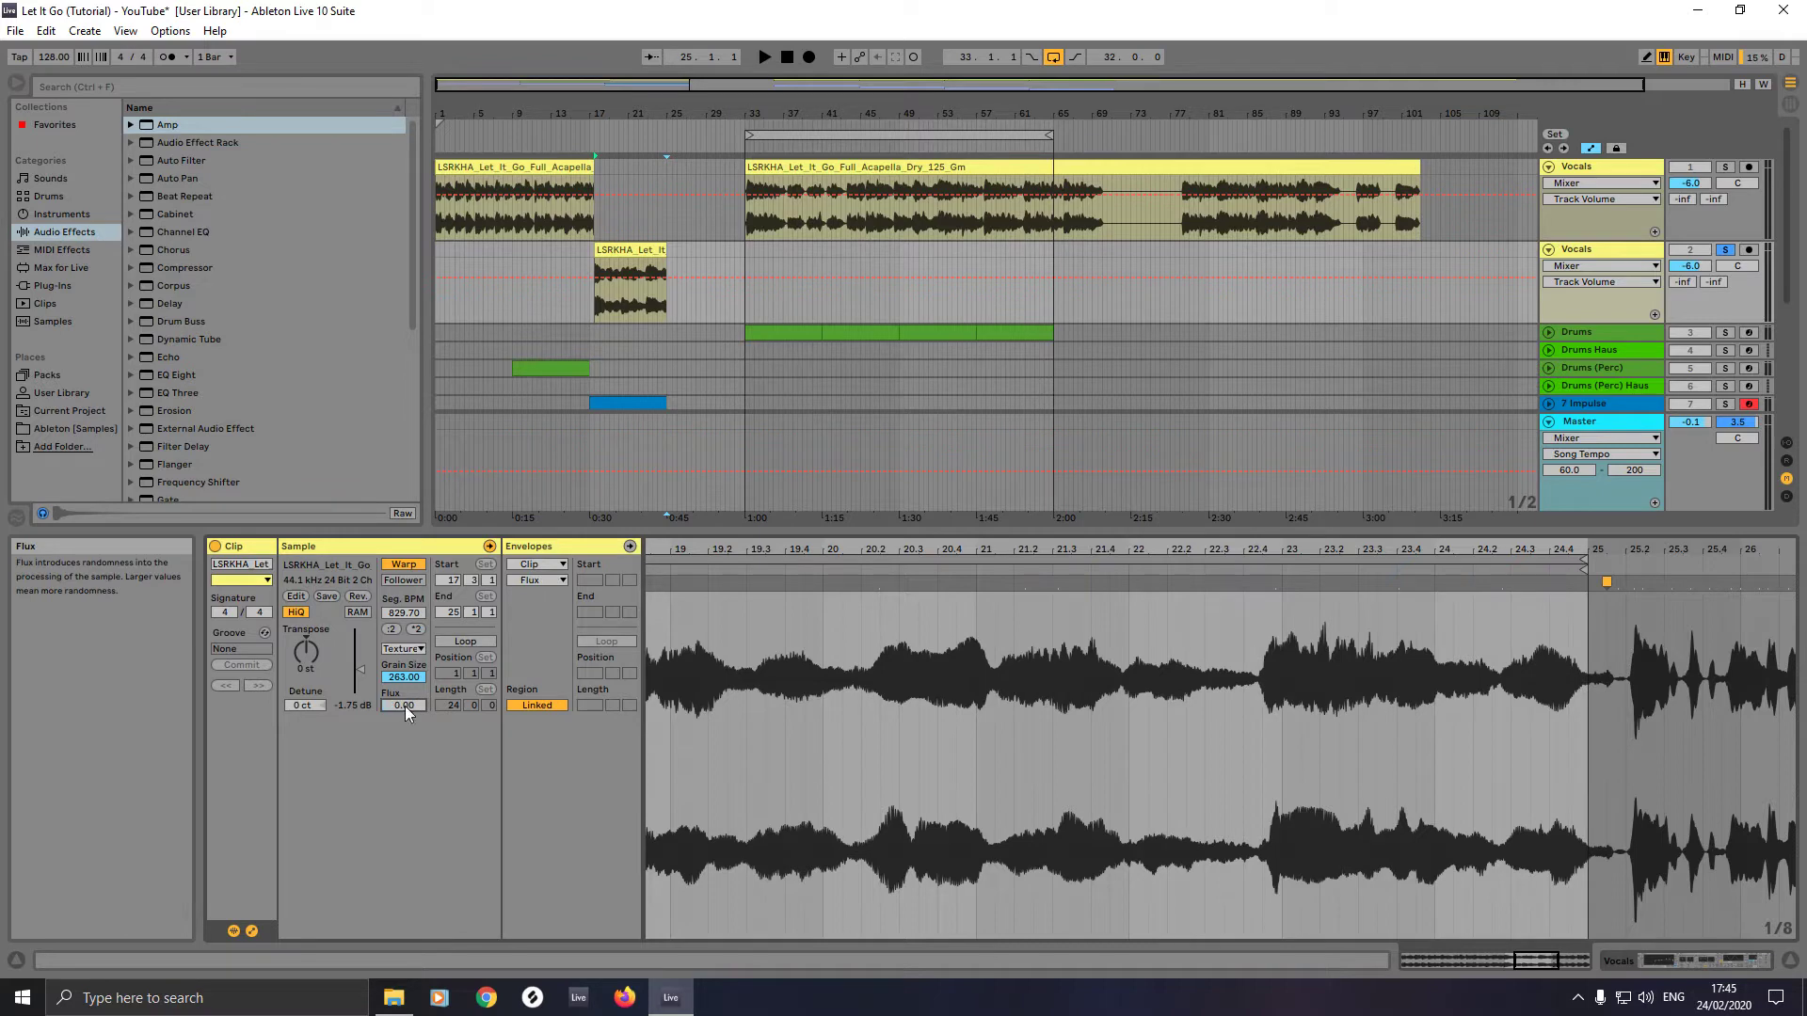
# - Show the clip's Transposition envelope and bring bars 17 to 25 with the range up to +36 semitones into view
pyautogui.click(254, 932)
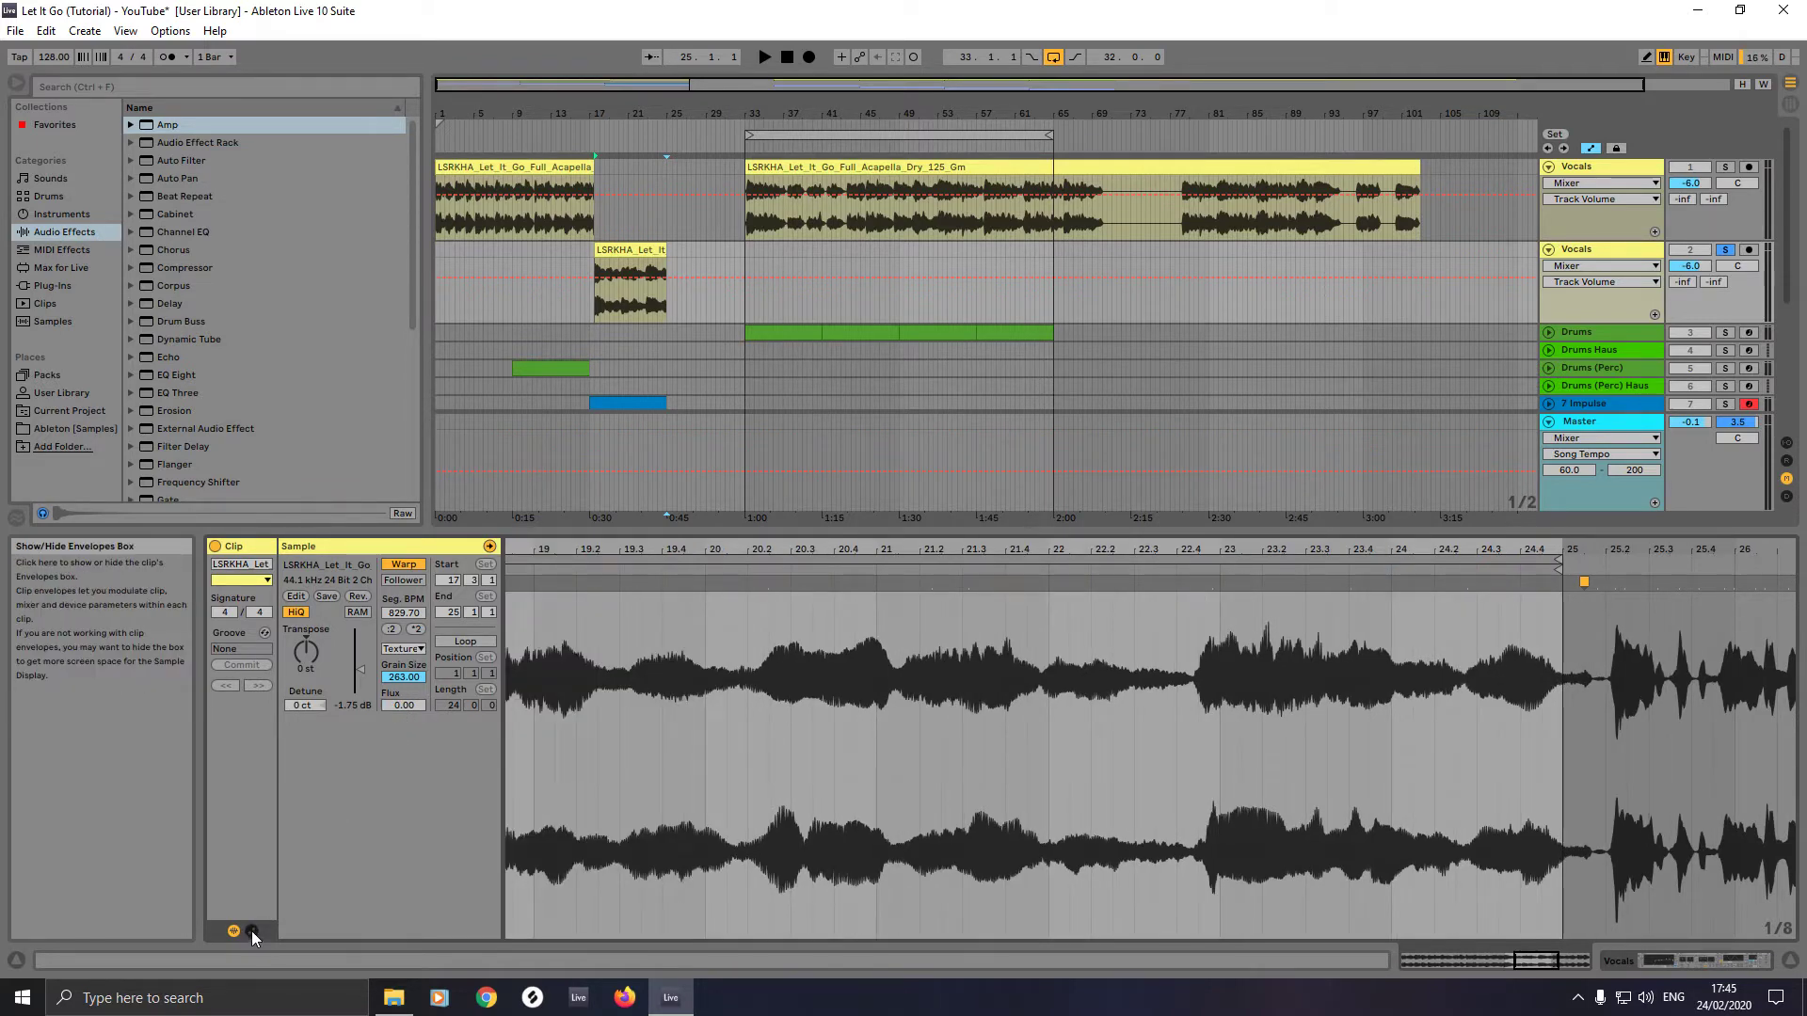
pyautogui.click(252, 930)
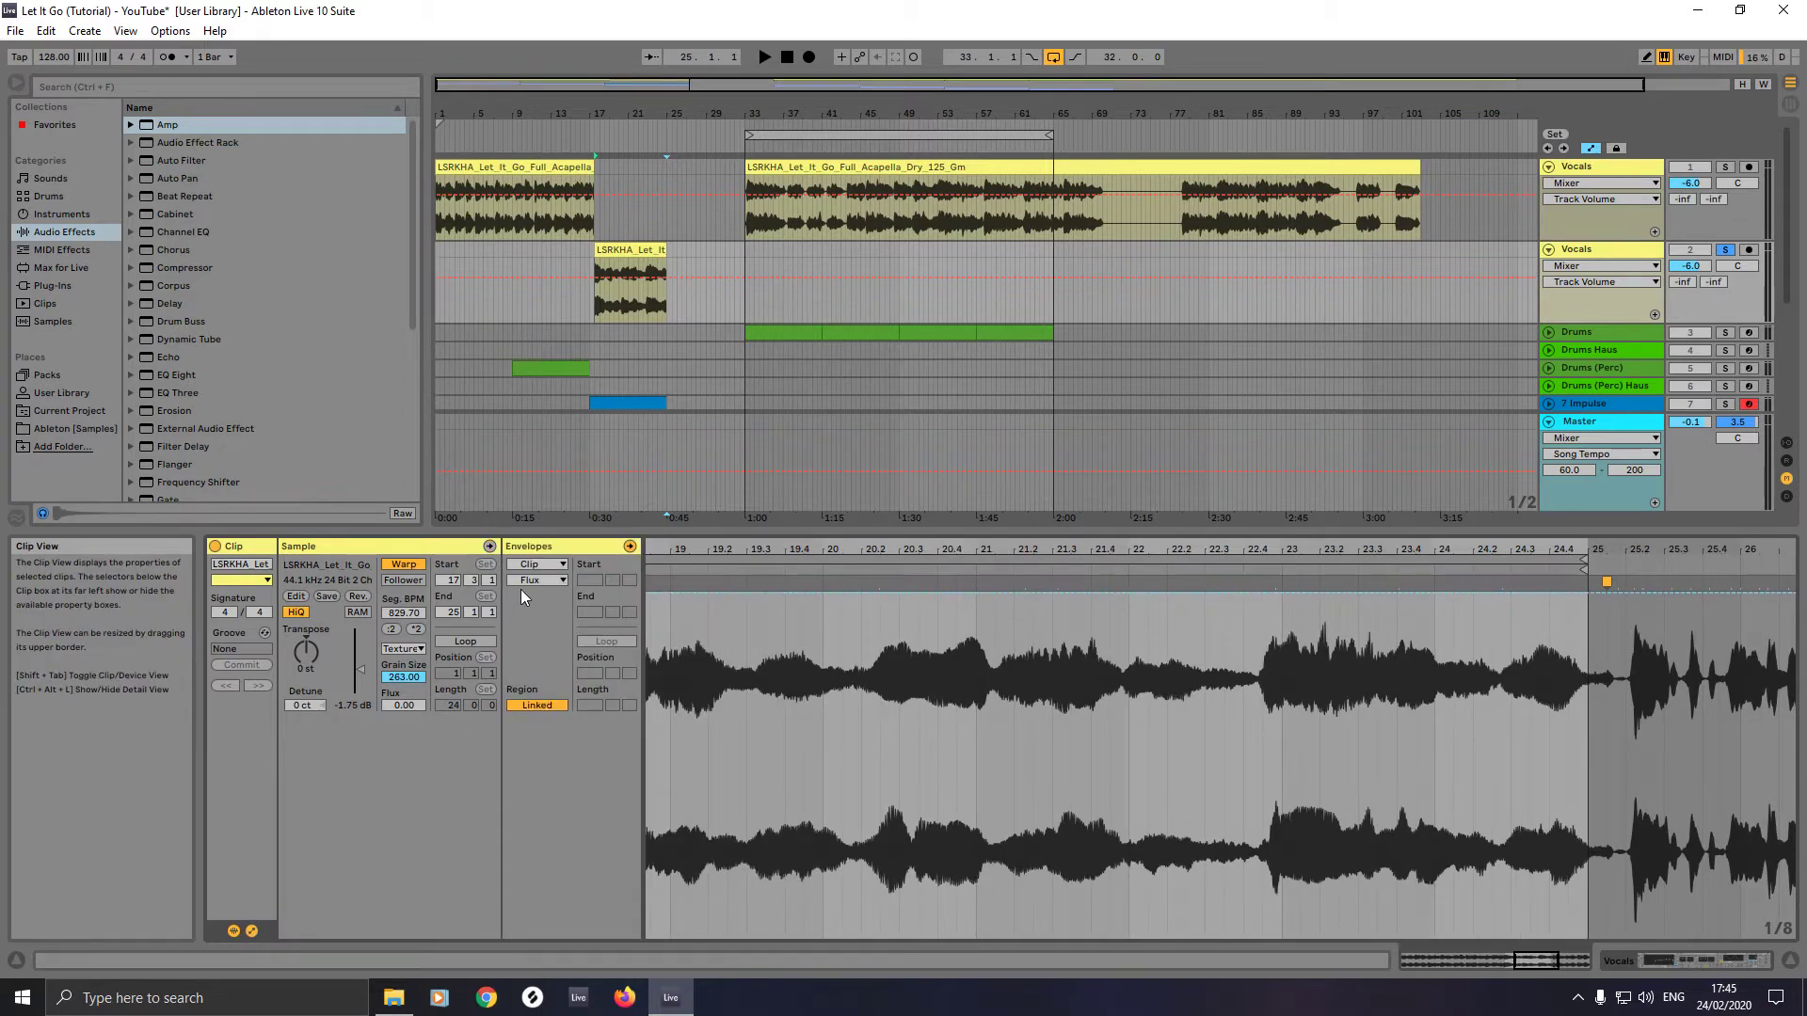
pyautogui.click(532, 564)
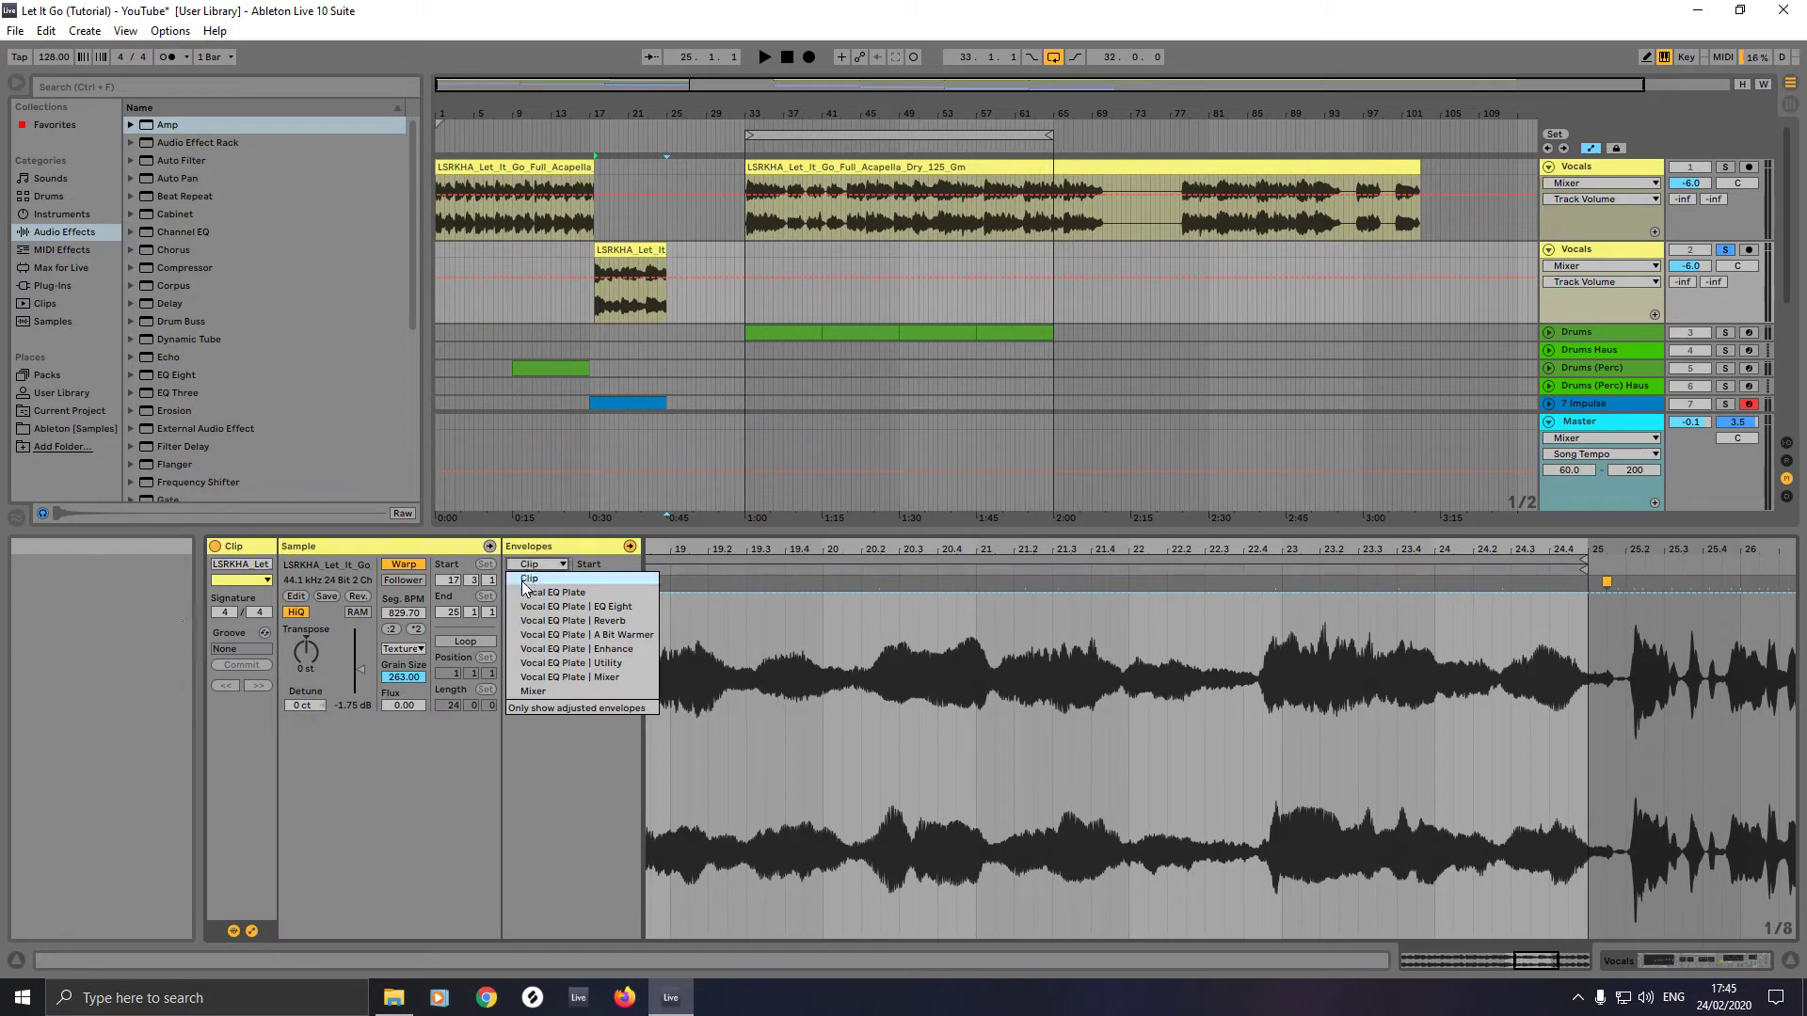
pyautogui.click(523, 580)
pyautogui.click(523, 581)
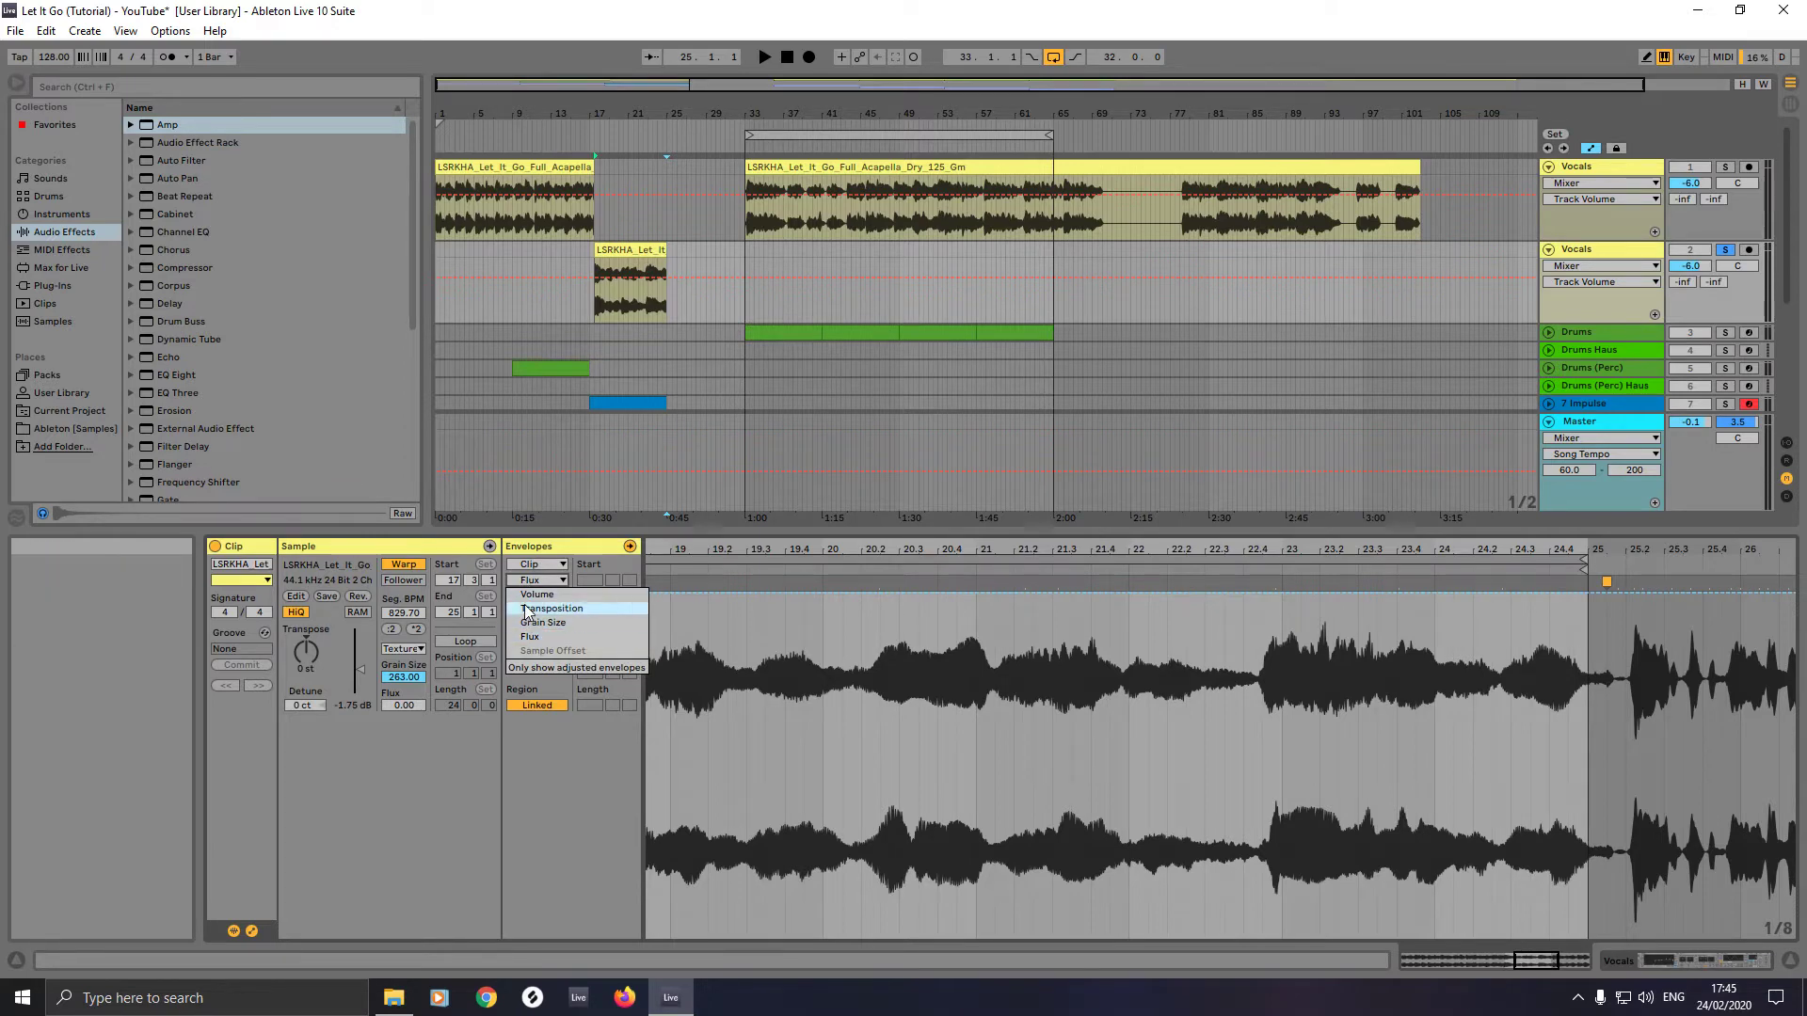
pyautogui.click(544, 607)
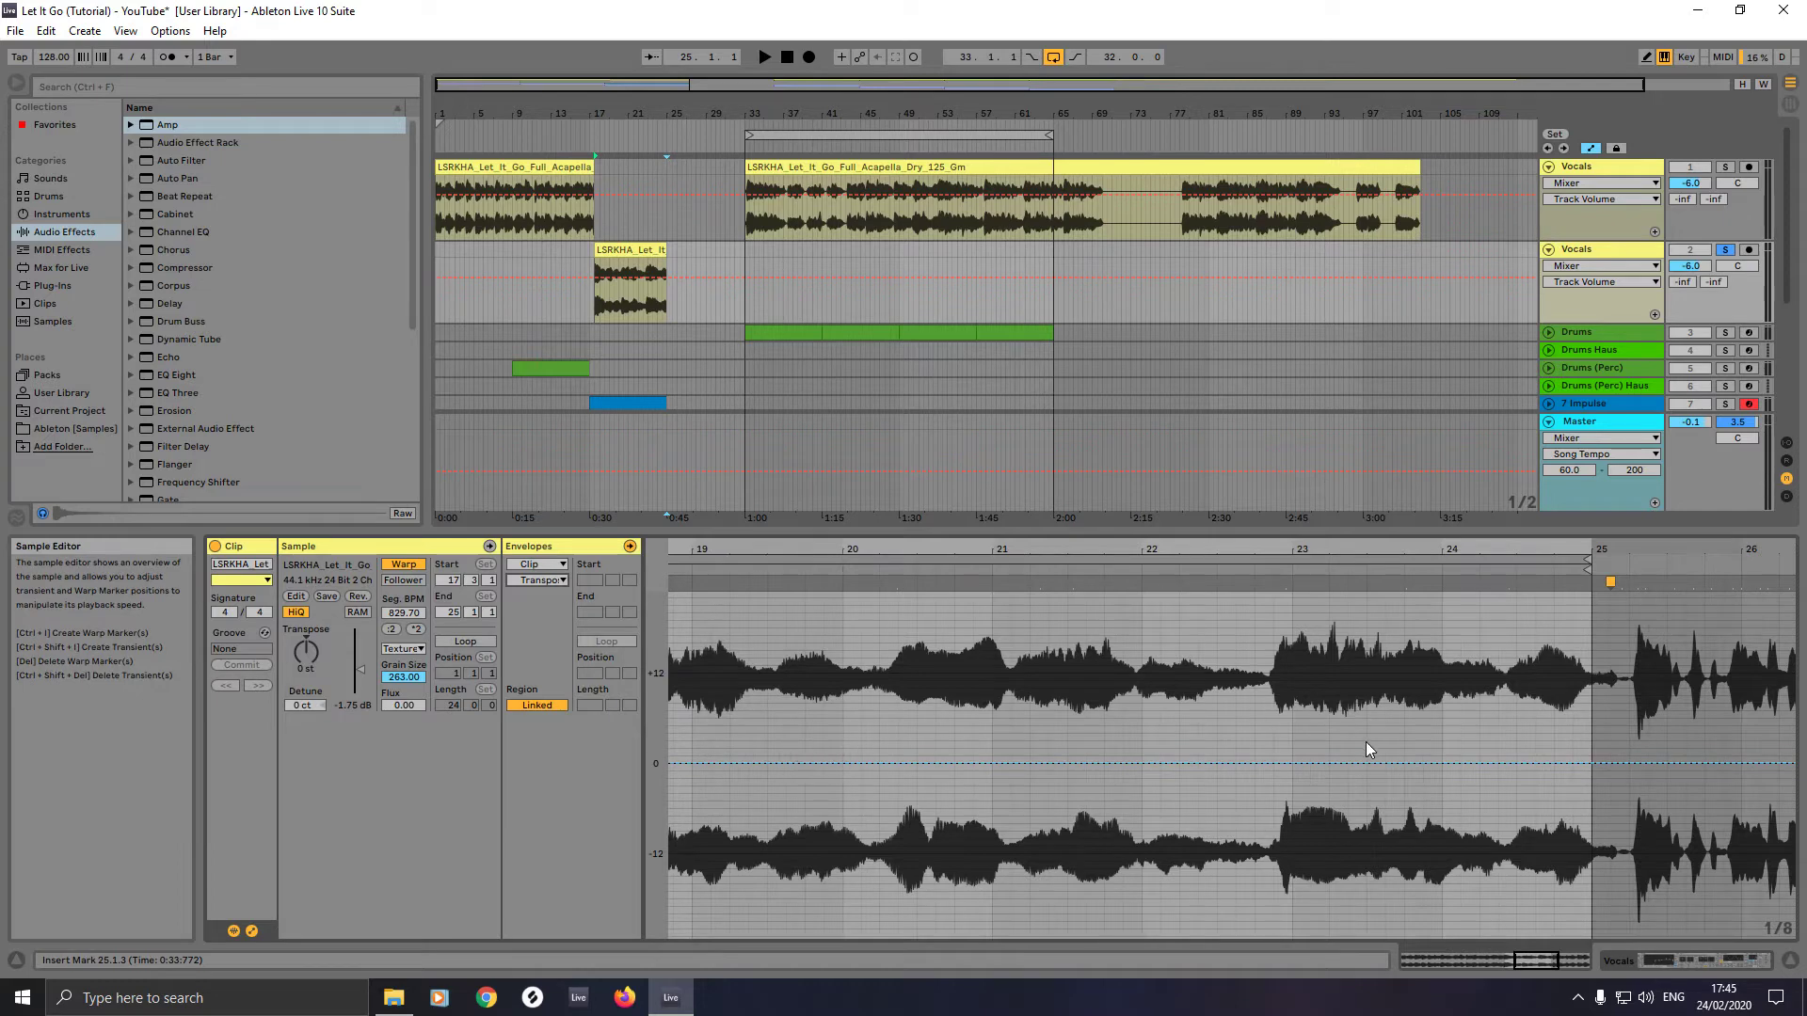
pyautogui.moveTo(1536, 961); pyautogui.dragTo(1517, 961)
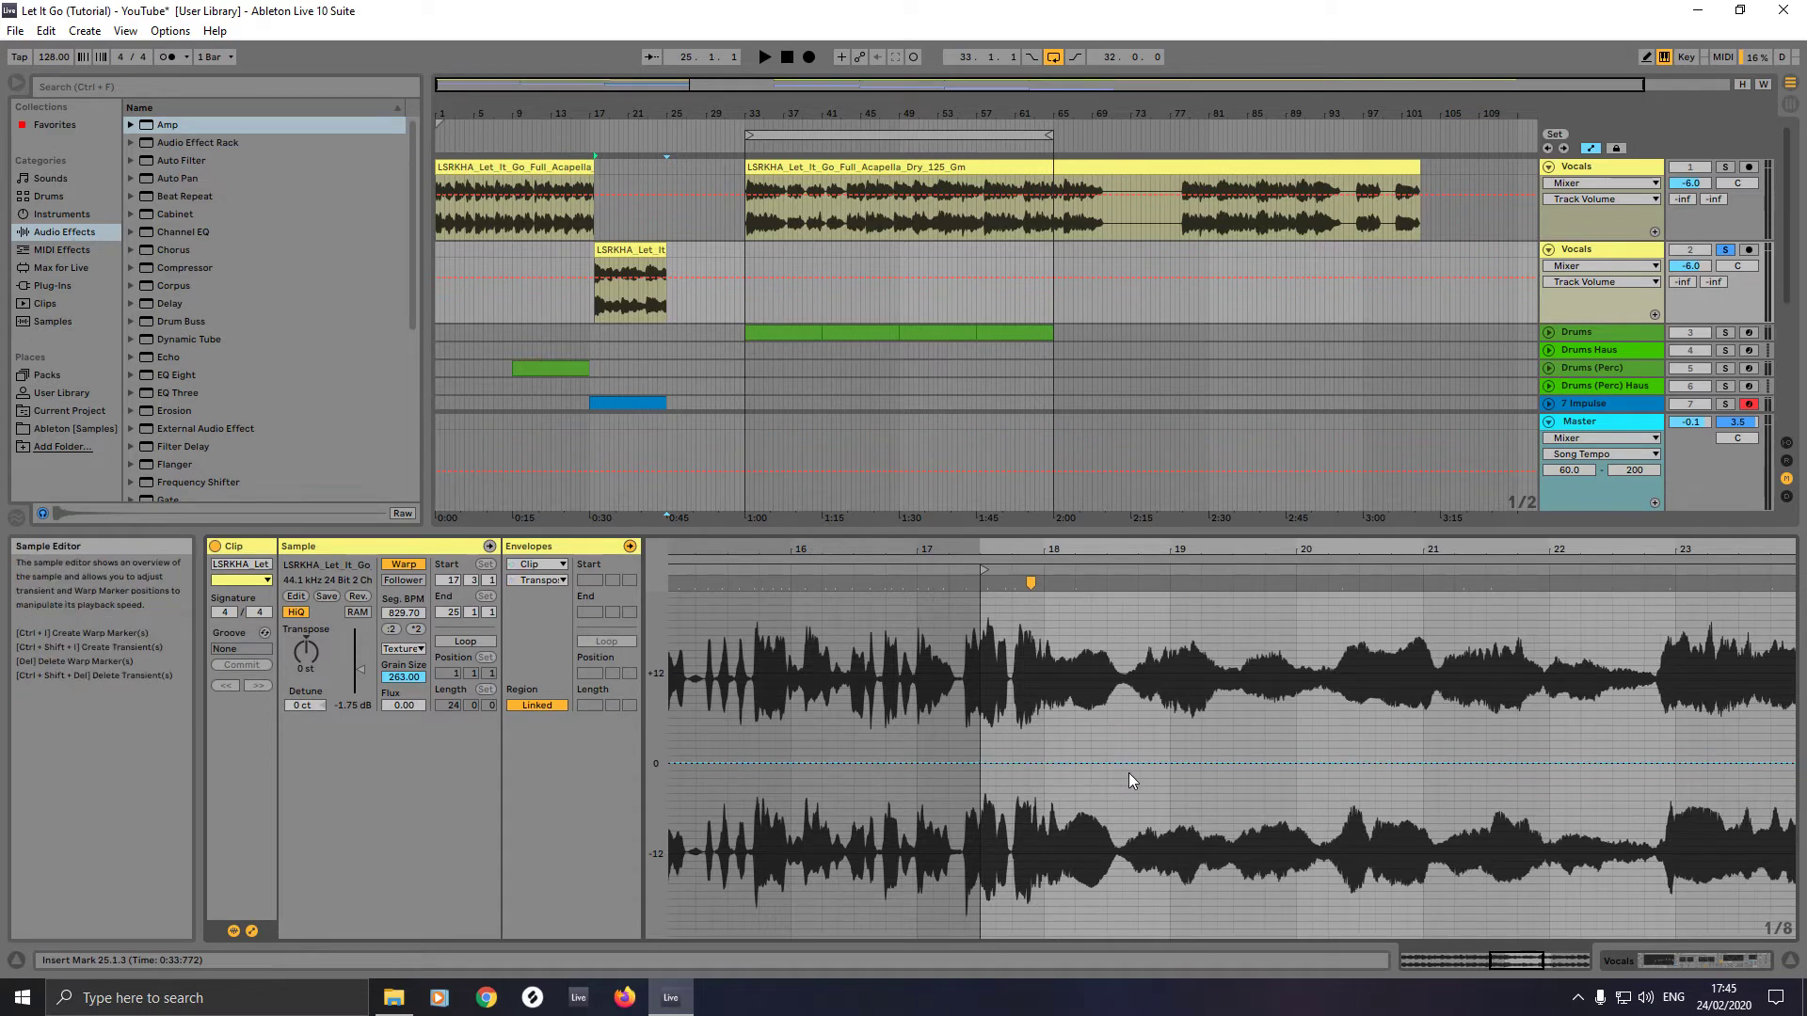
pyautogui.moveTo(1506, 958); pyautogui.dragTo(1522, 958)
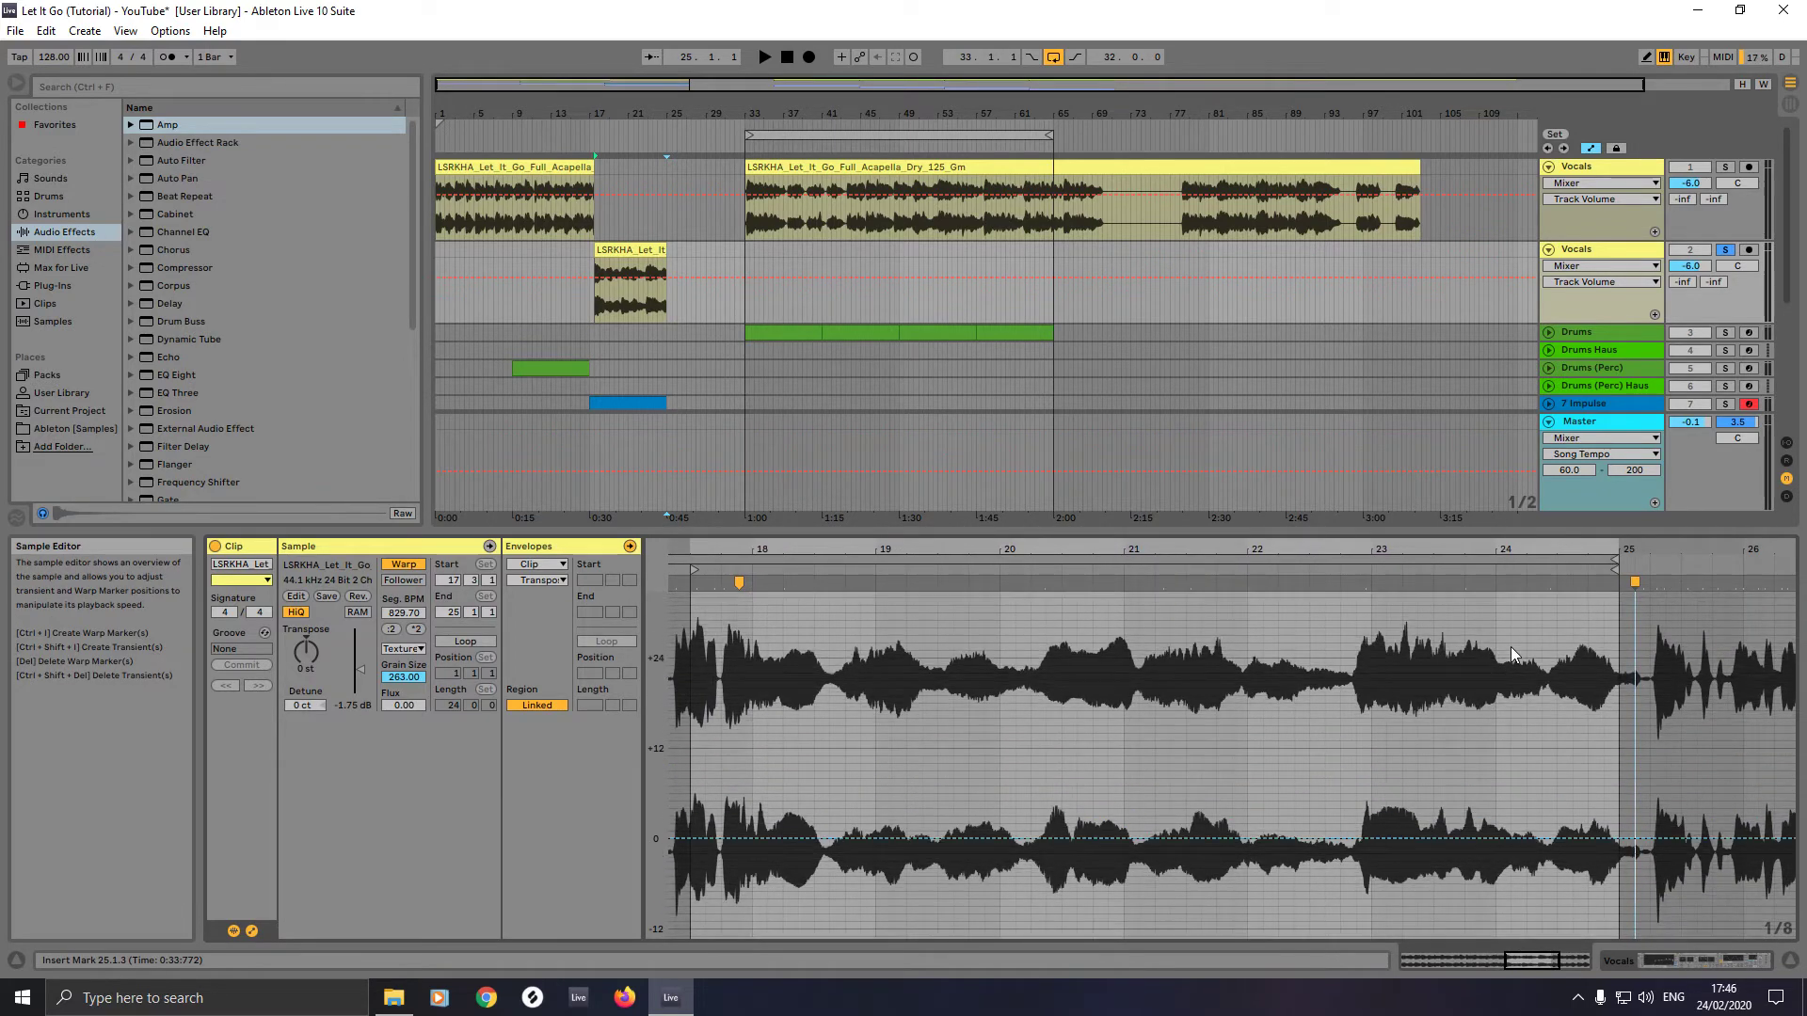
pyautogui.scroll(2, 1511, 648)
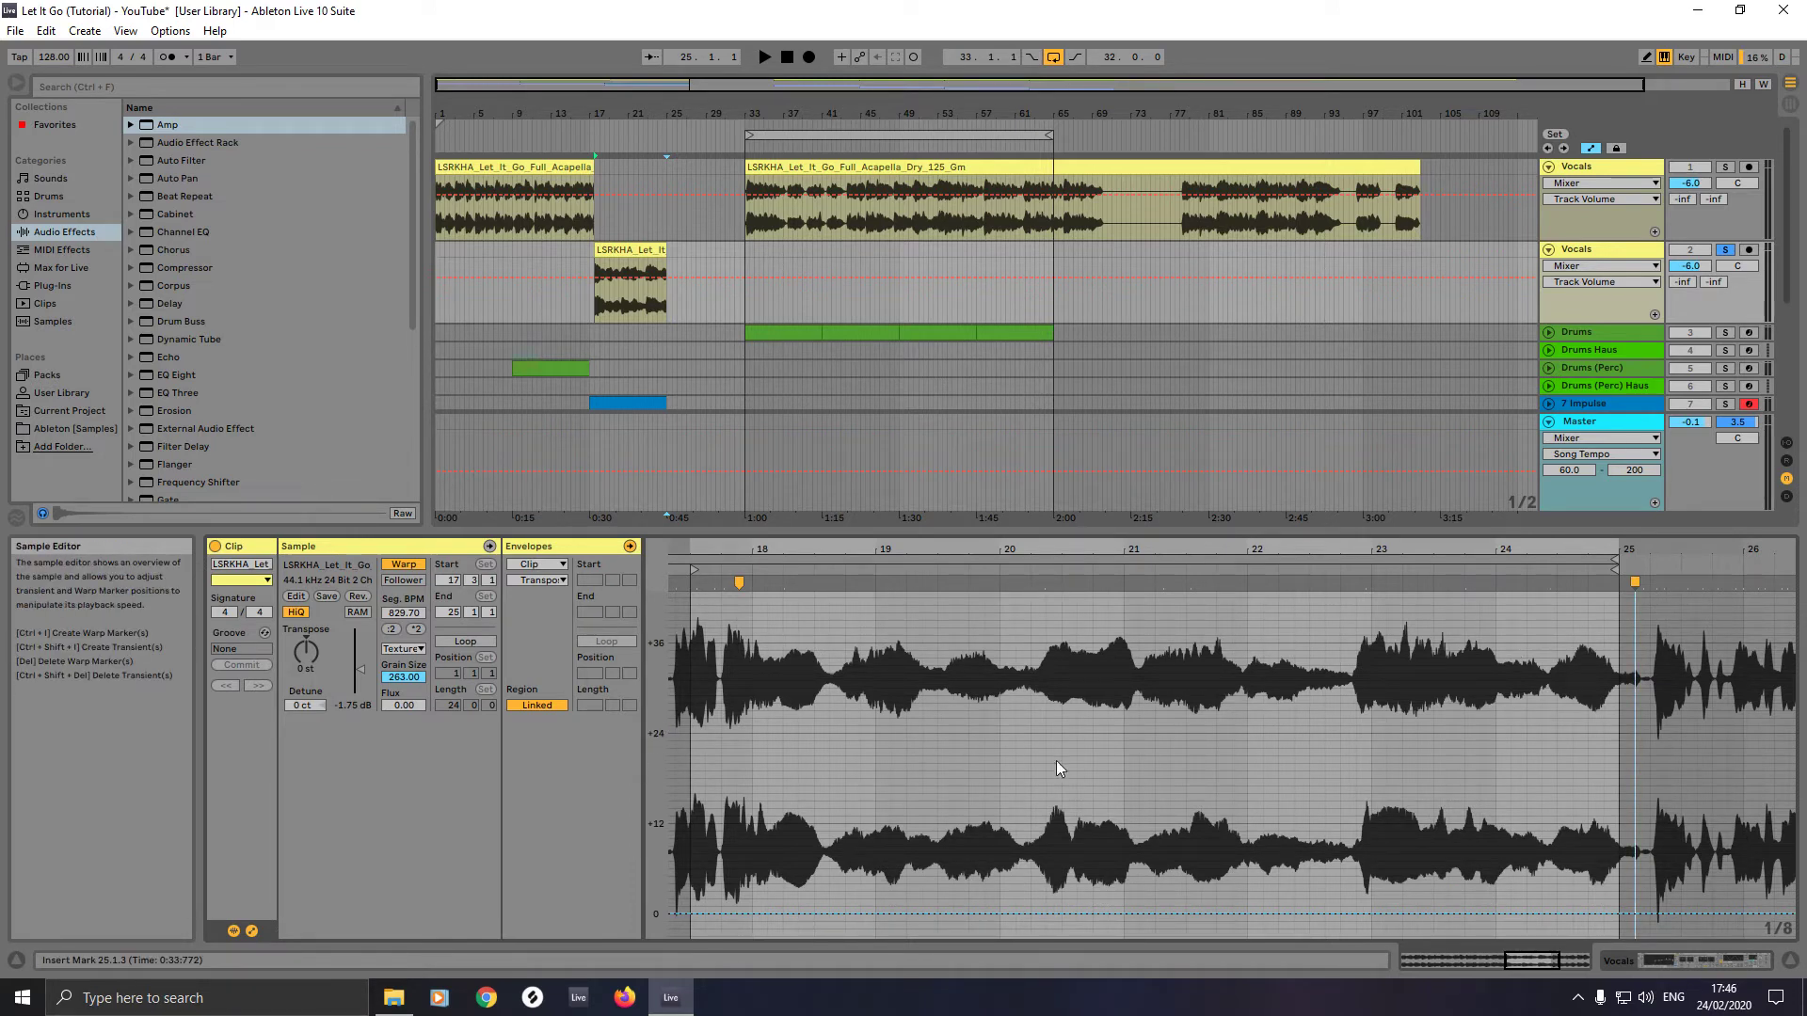
# - Draw a rising ramp in the clip's Transposition envelope, from 0 st at 18.1.1 up to about +24 st at 24.1.1
pyautogui.click(1496, 734)
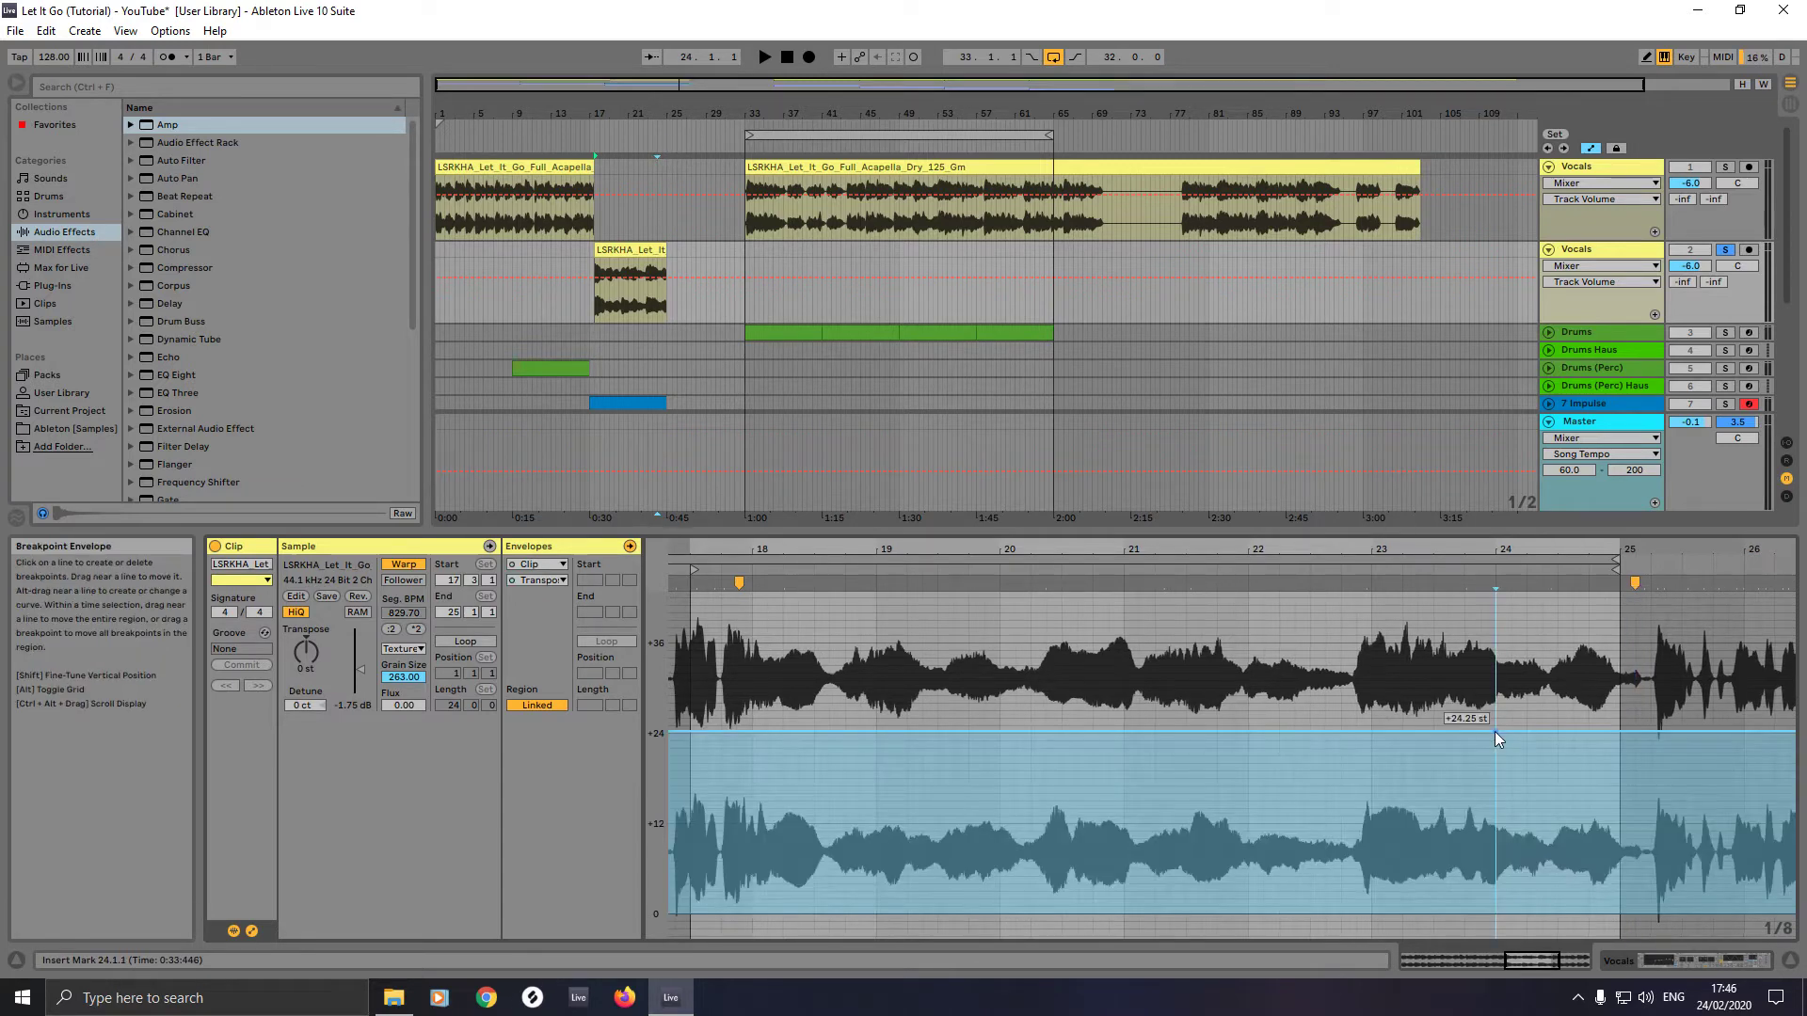
pyautogui.moveTo(1496, 732); pyautogui.dragTo(1496, 733)
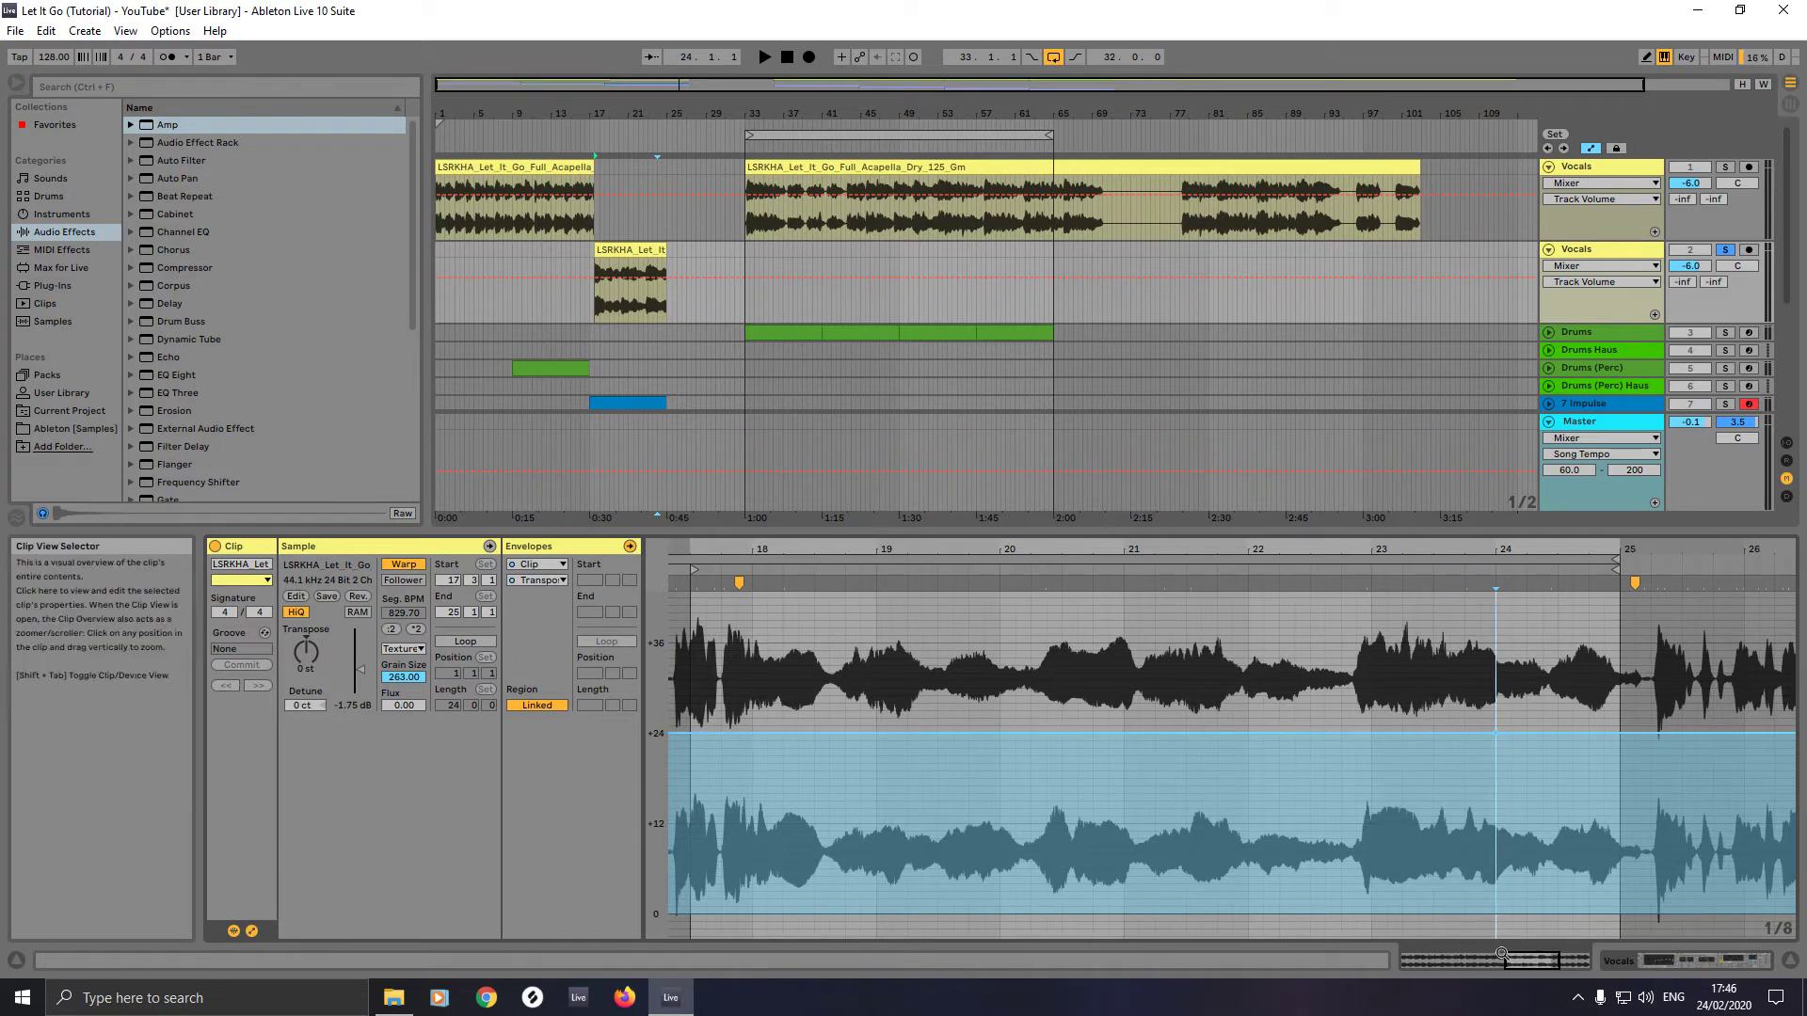
pyautogui.moveTo(1504, 960); pyautogui.dragTo(1487, 959)
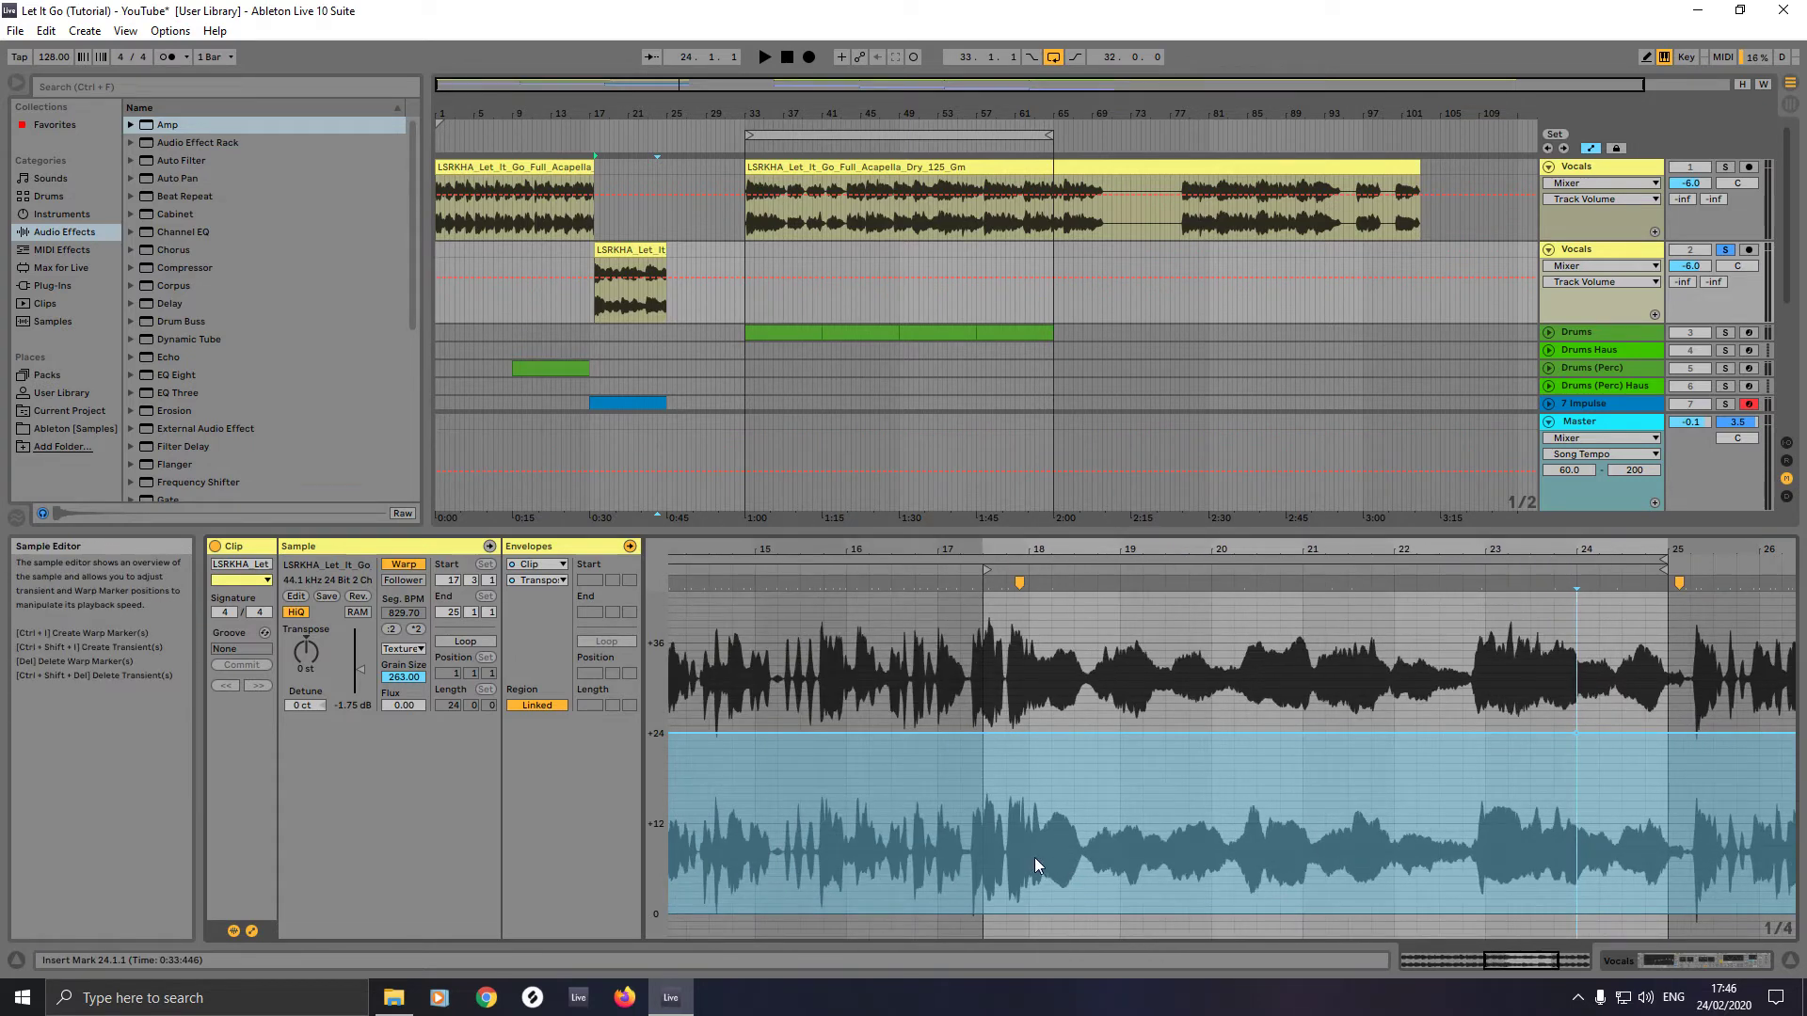
pyautogui.scroll(-5, 1022, 847)
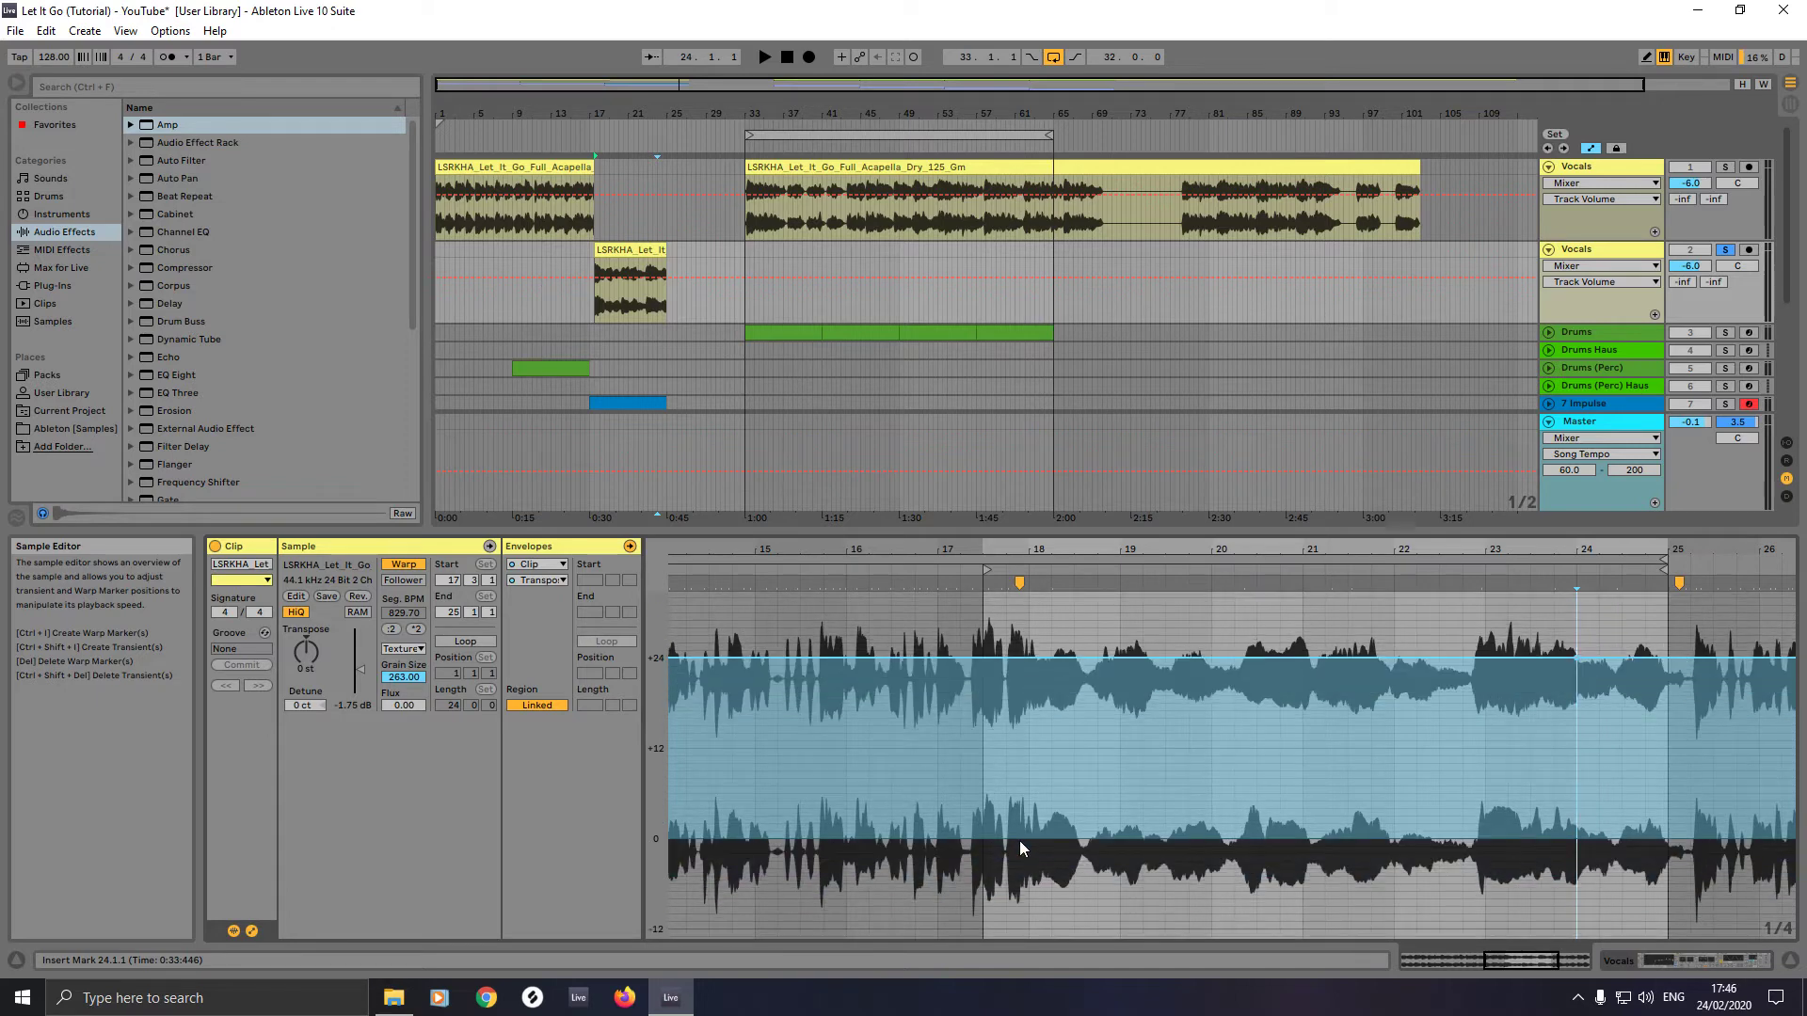
pyautogui.scroll(-1, 1017, 840)
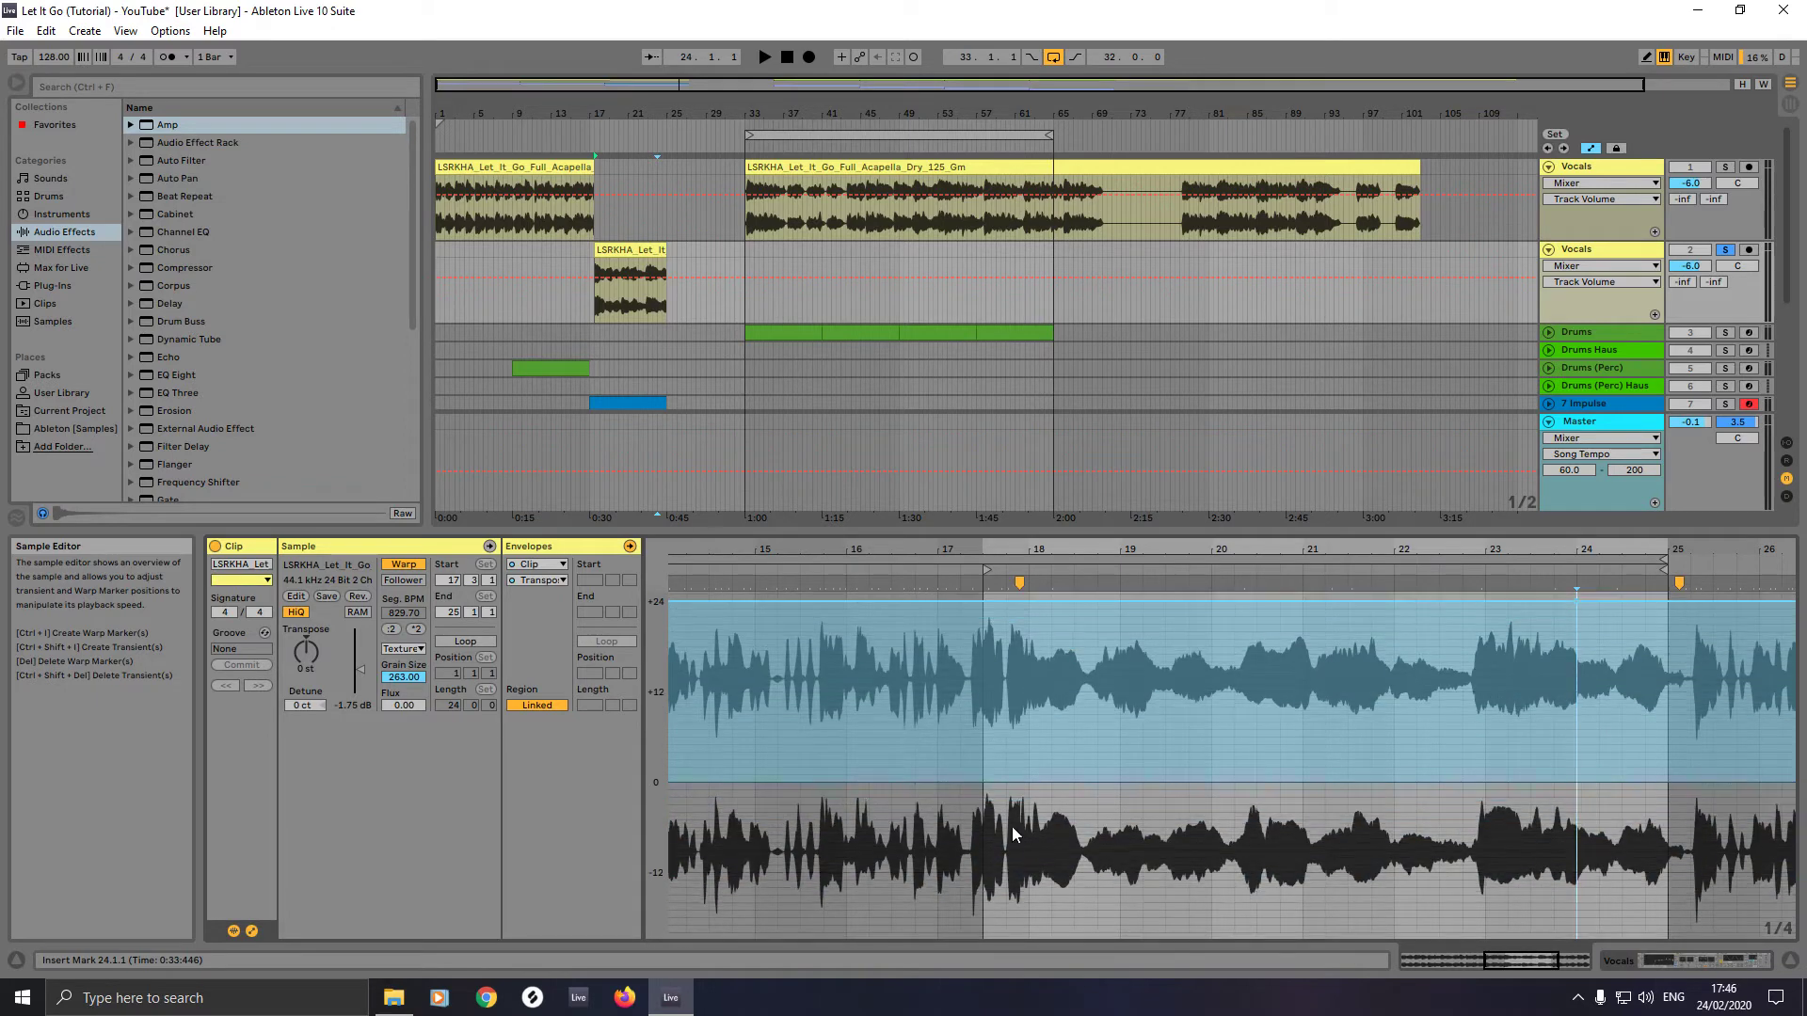
pyautogui.click(1030, 783)
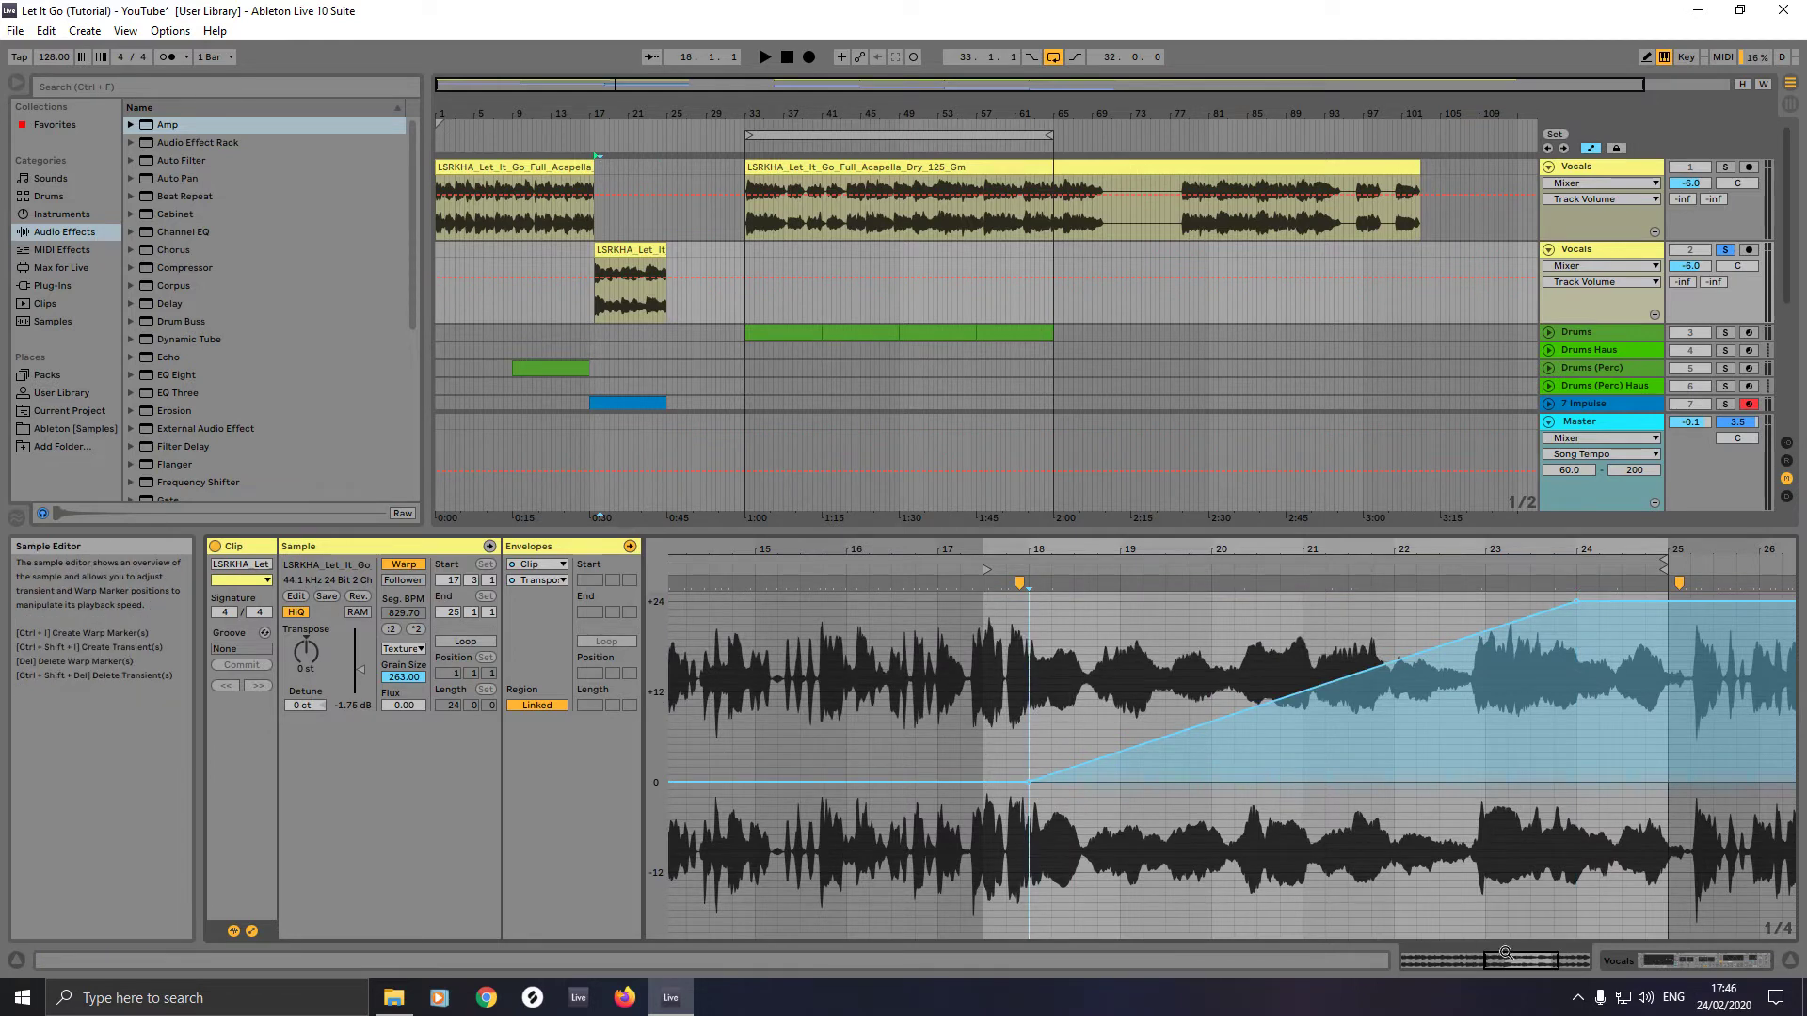
# - Add a breakpoint at 25.1.1 at about -36 st so the Transposition envelope drops steeply at the clip's end
pyautogui.moveTo(1519, 961); pyautogui.dragTo(1530, 955)
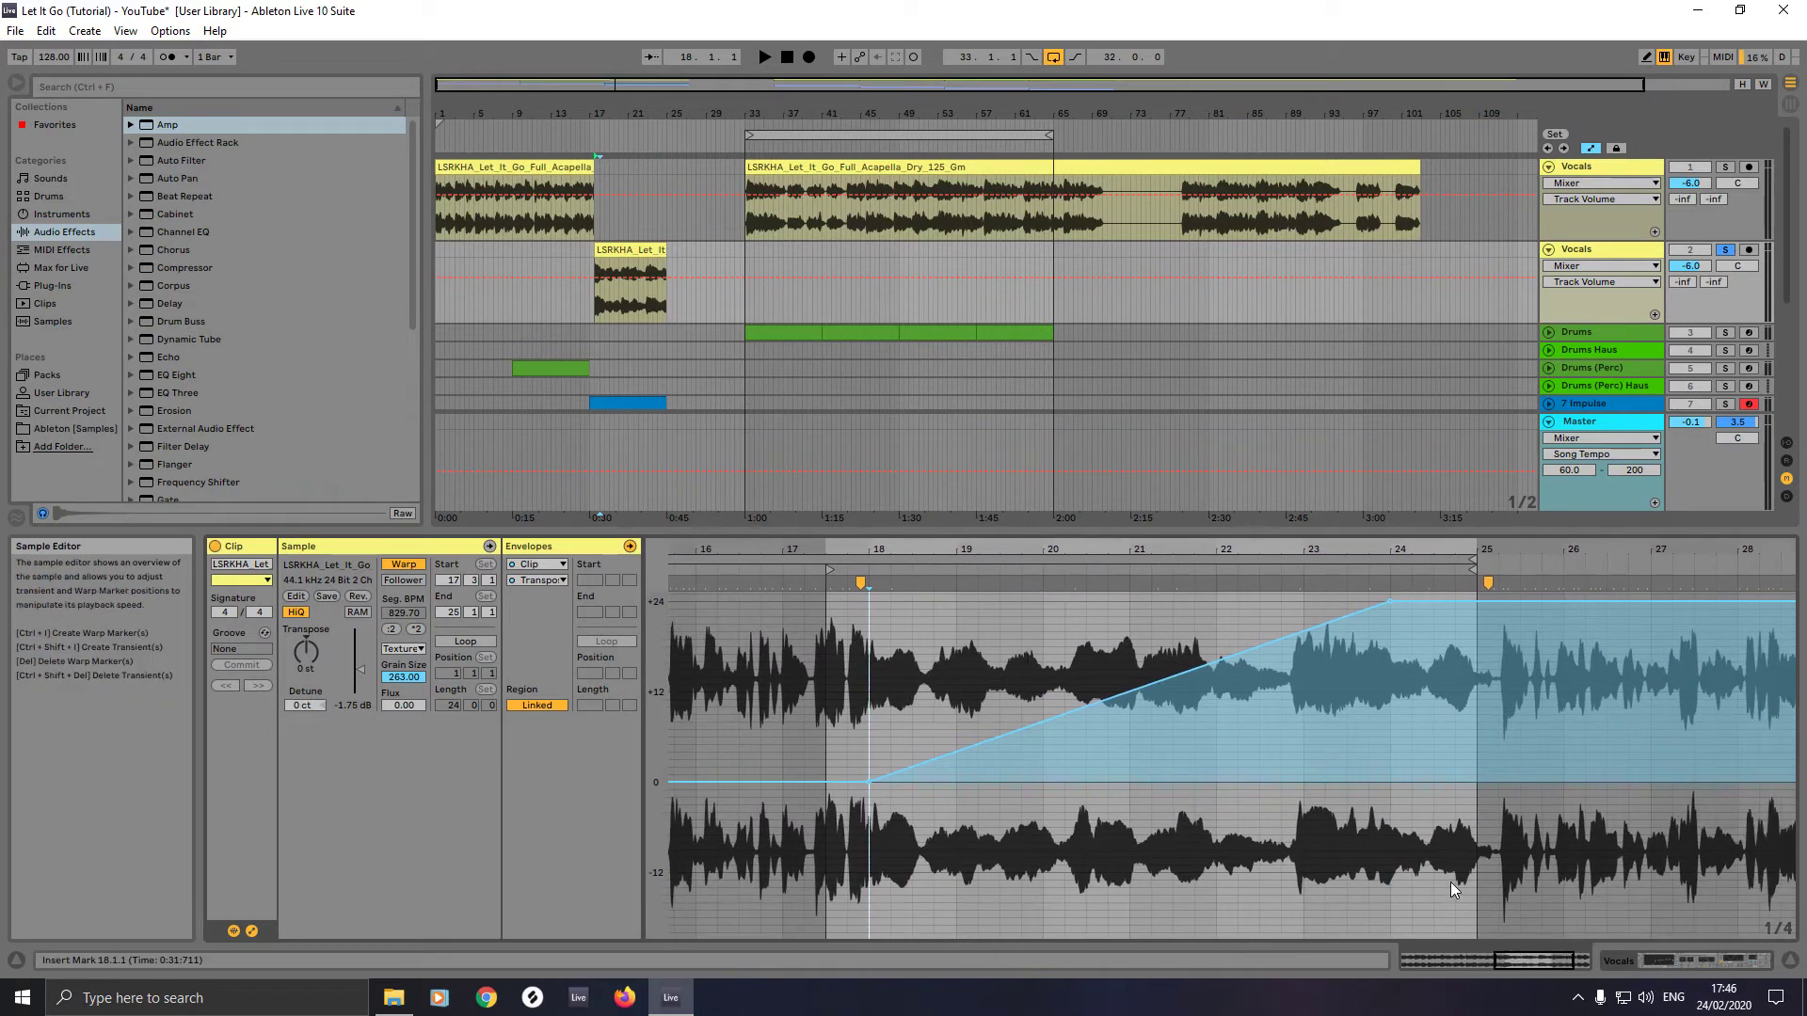
pyautogui.scroll(-10, 1465, 878)
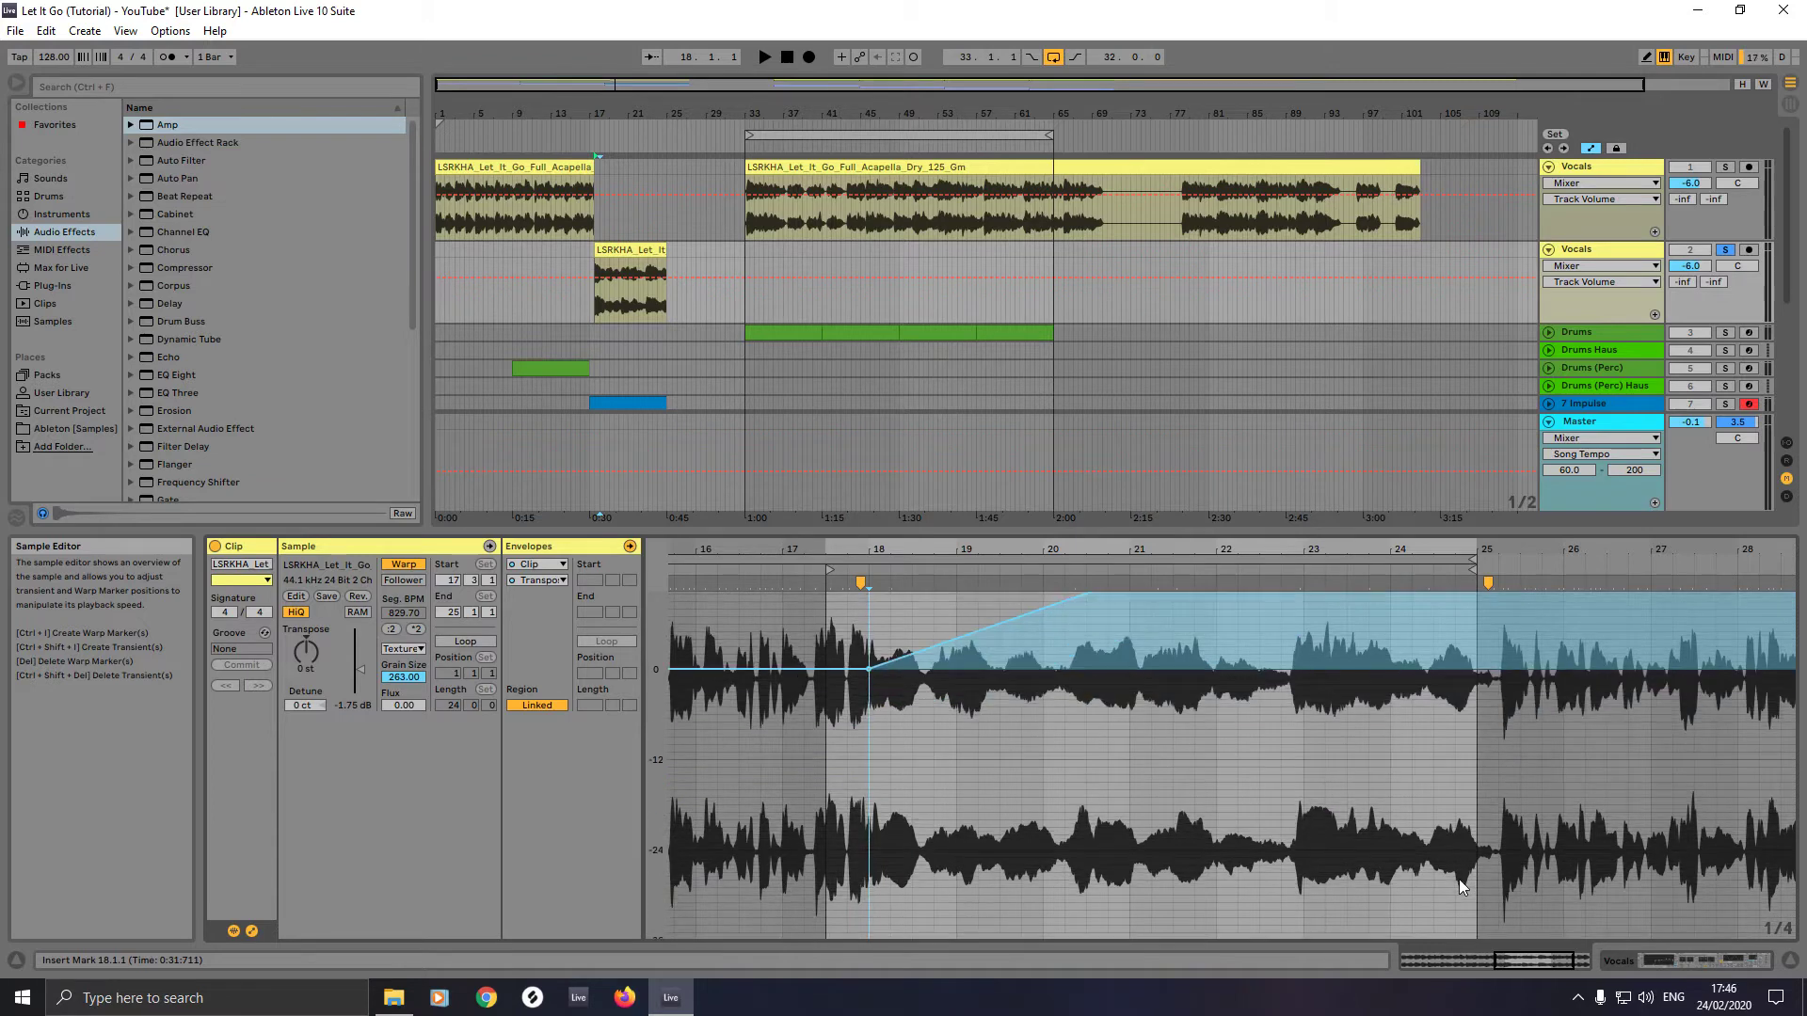
pyautogui.scroll(2, 1454, 877)
pyautogui.scroll(2, 1454, 877)
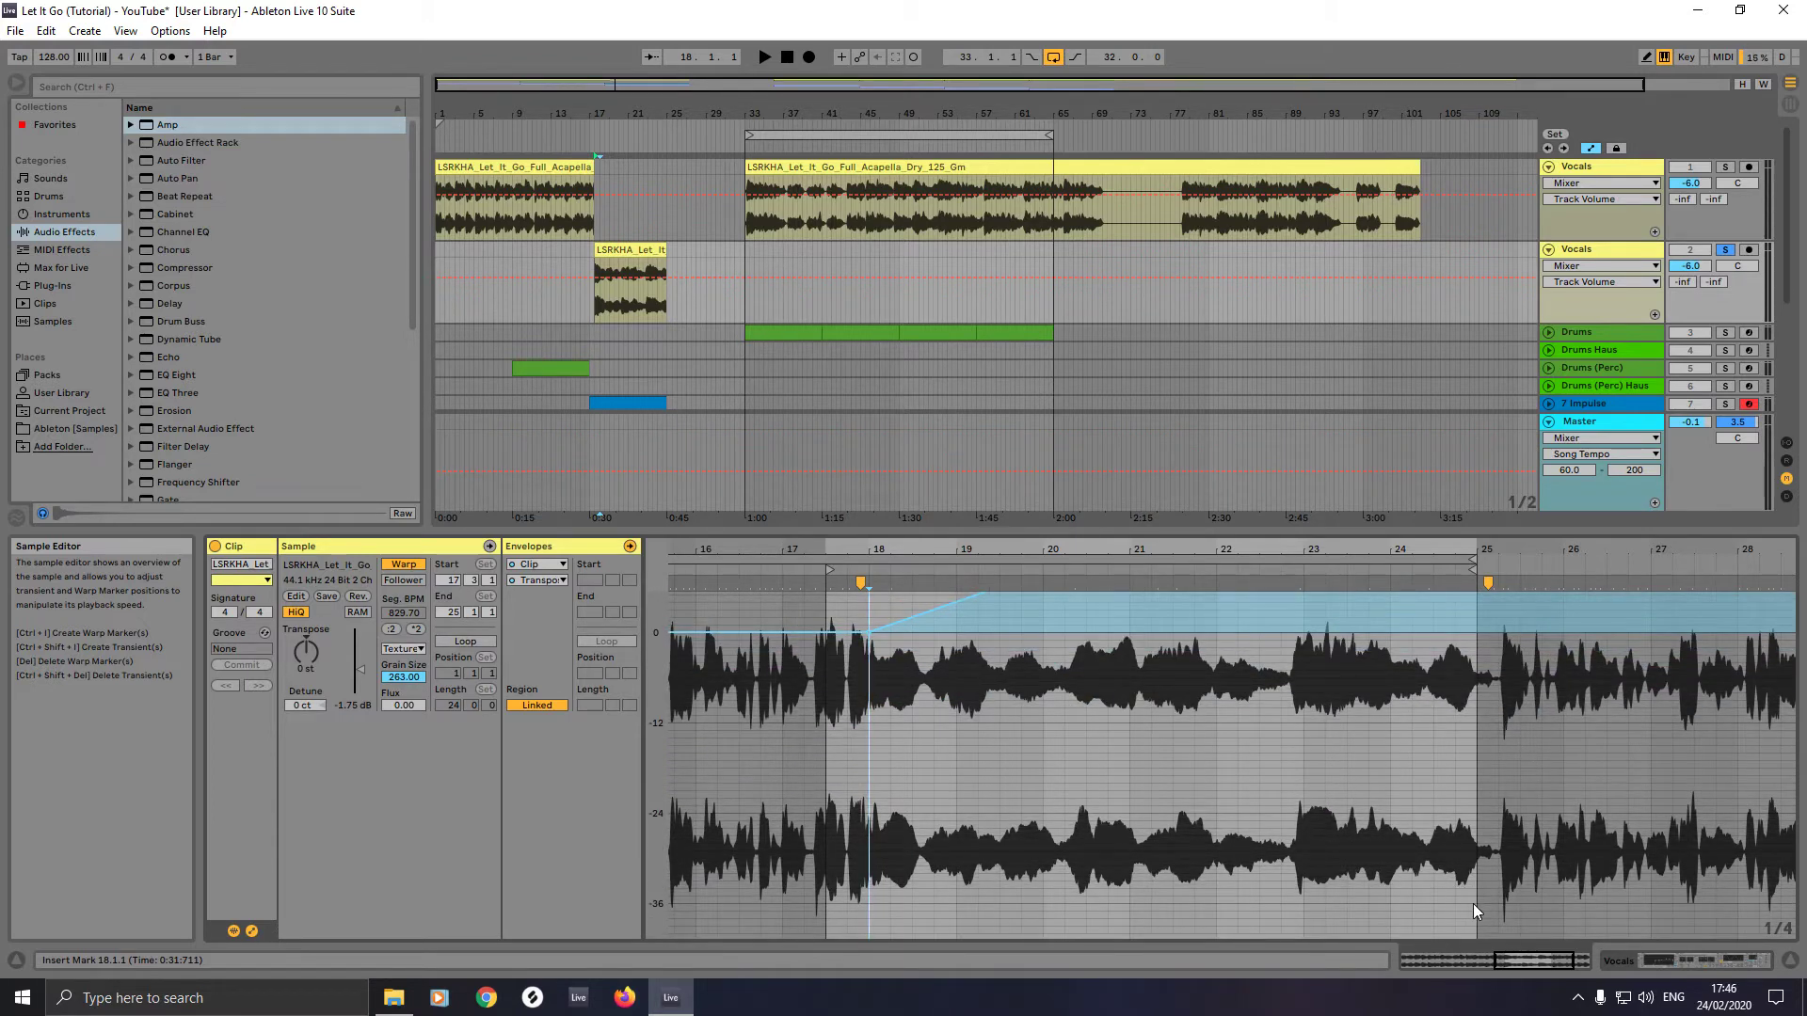
pyautogui.click(1472, 904)
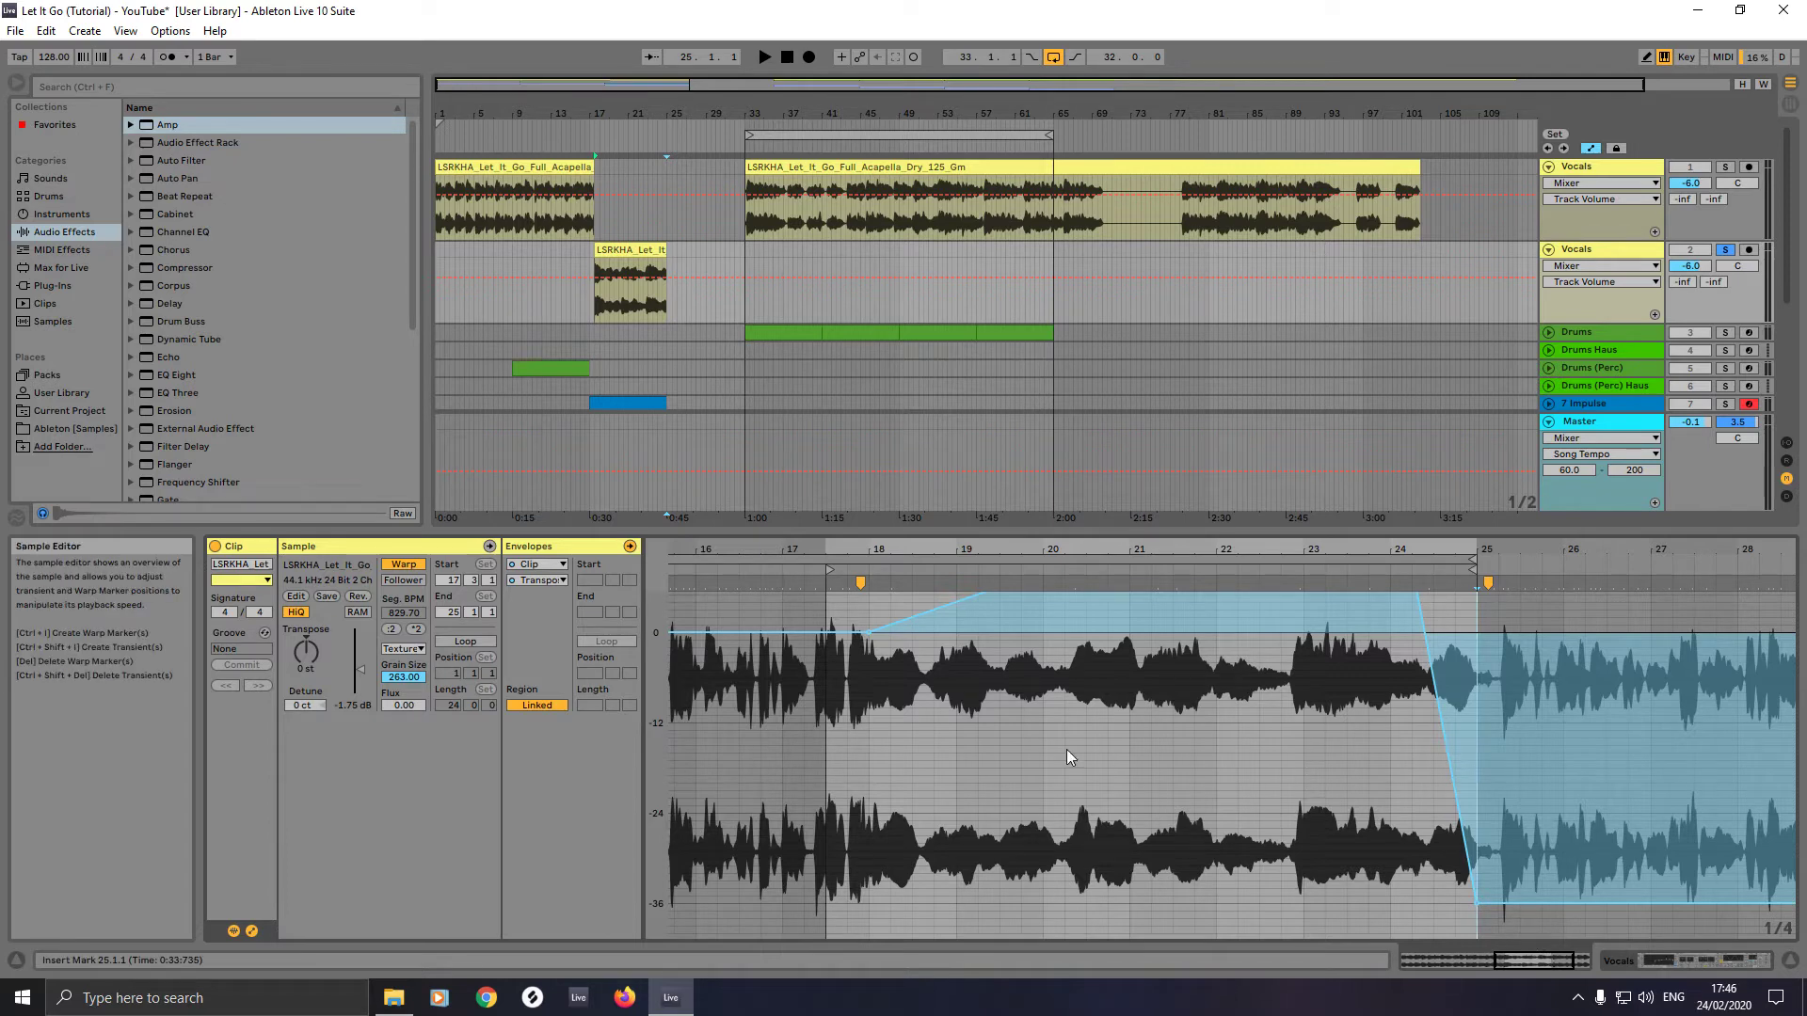
# - Select the stretched vocal clip and play it from 17.3.1 past its end to hear the pitch rise and drop
pyautogui.click(627, 243)
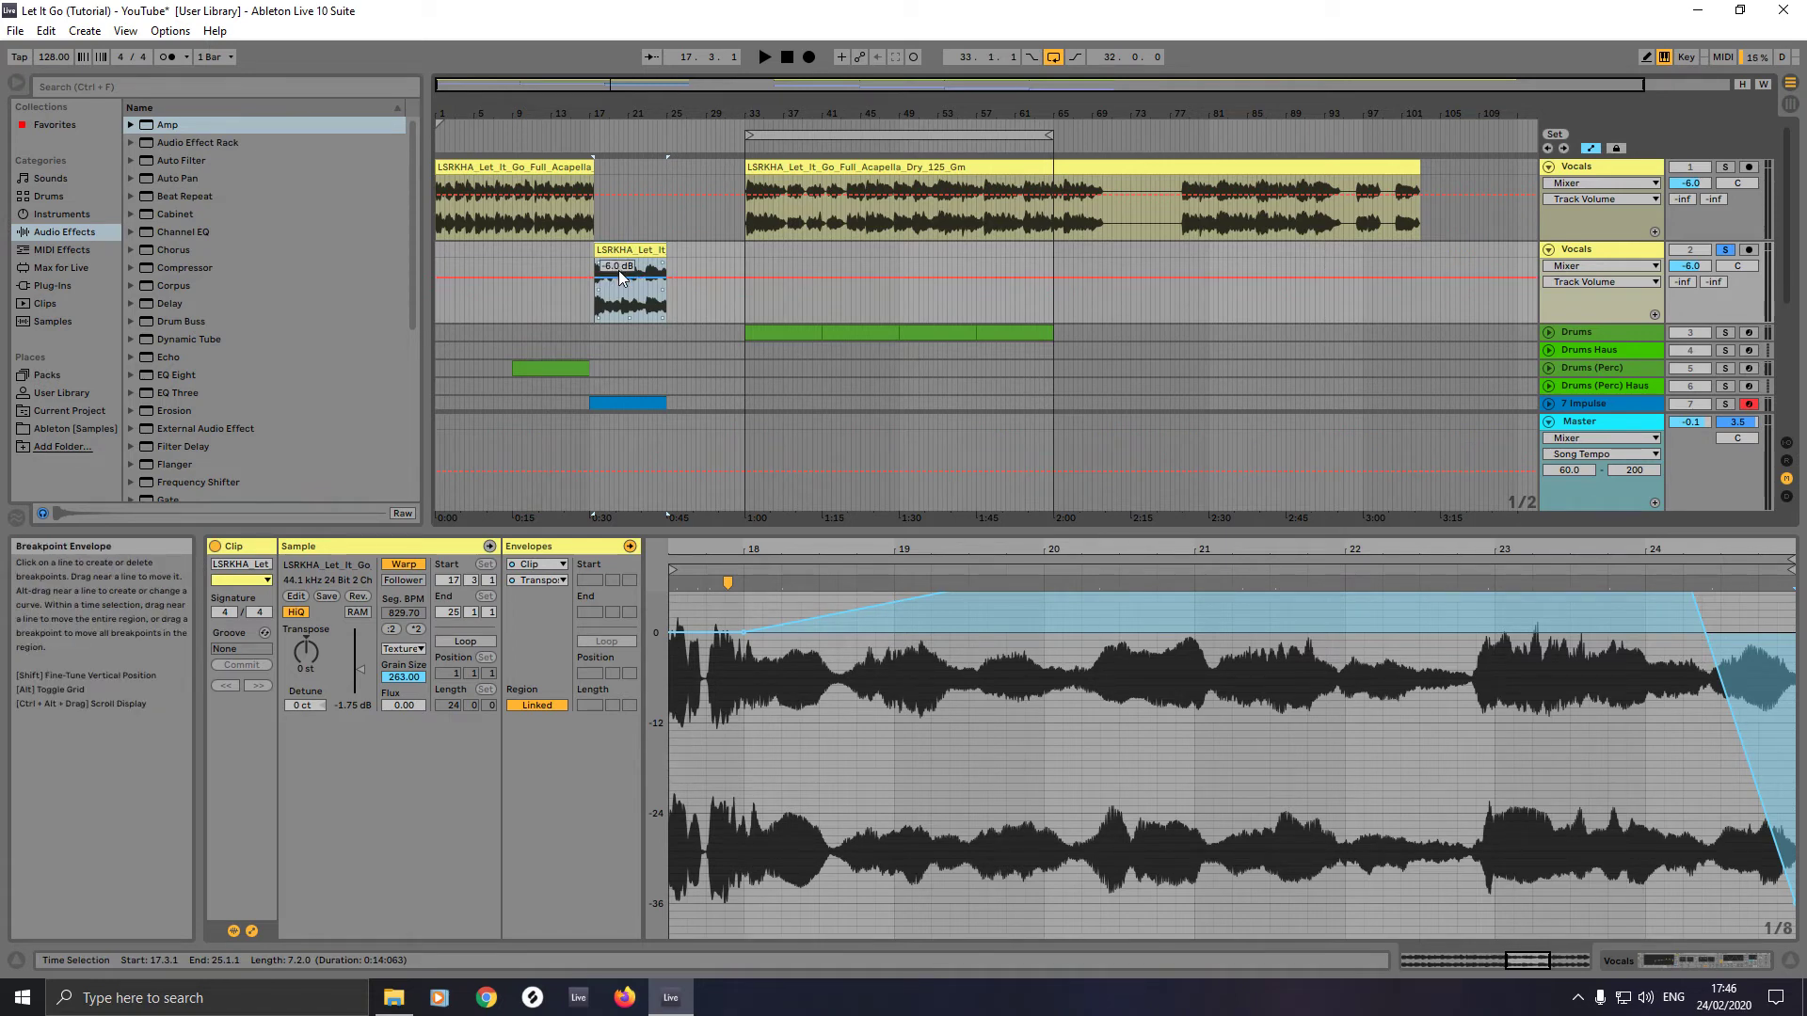
pyautogui.press('space')
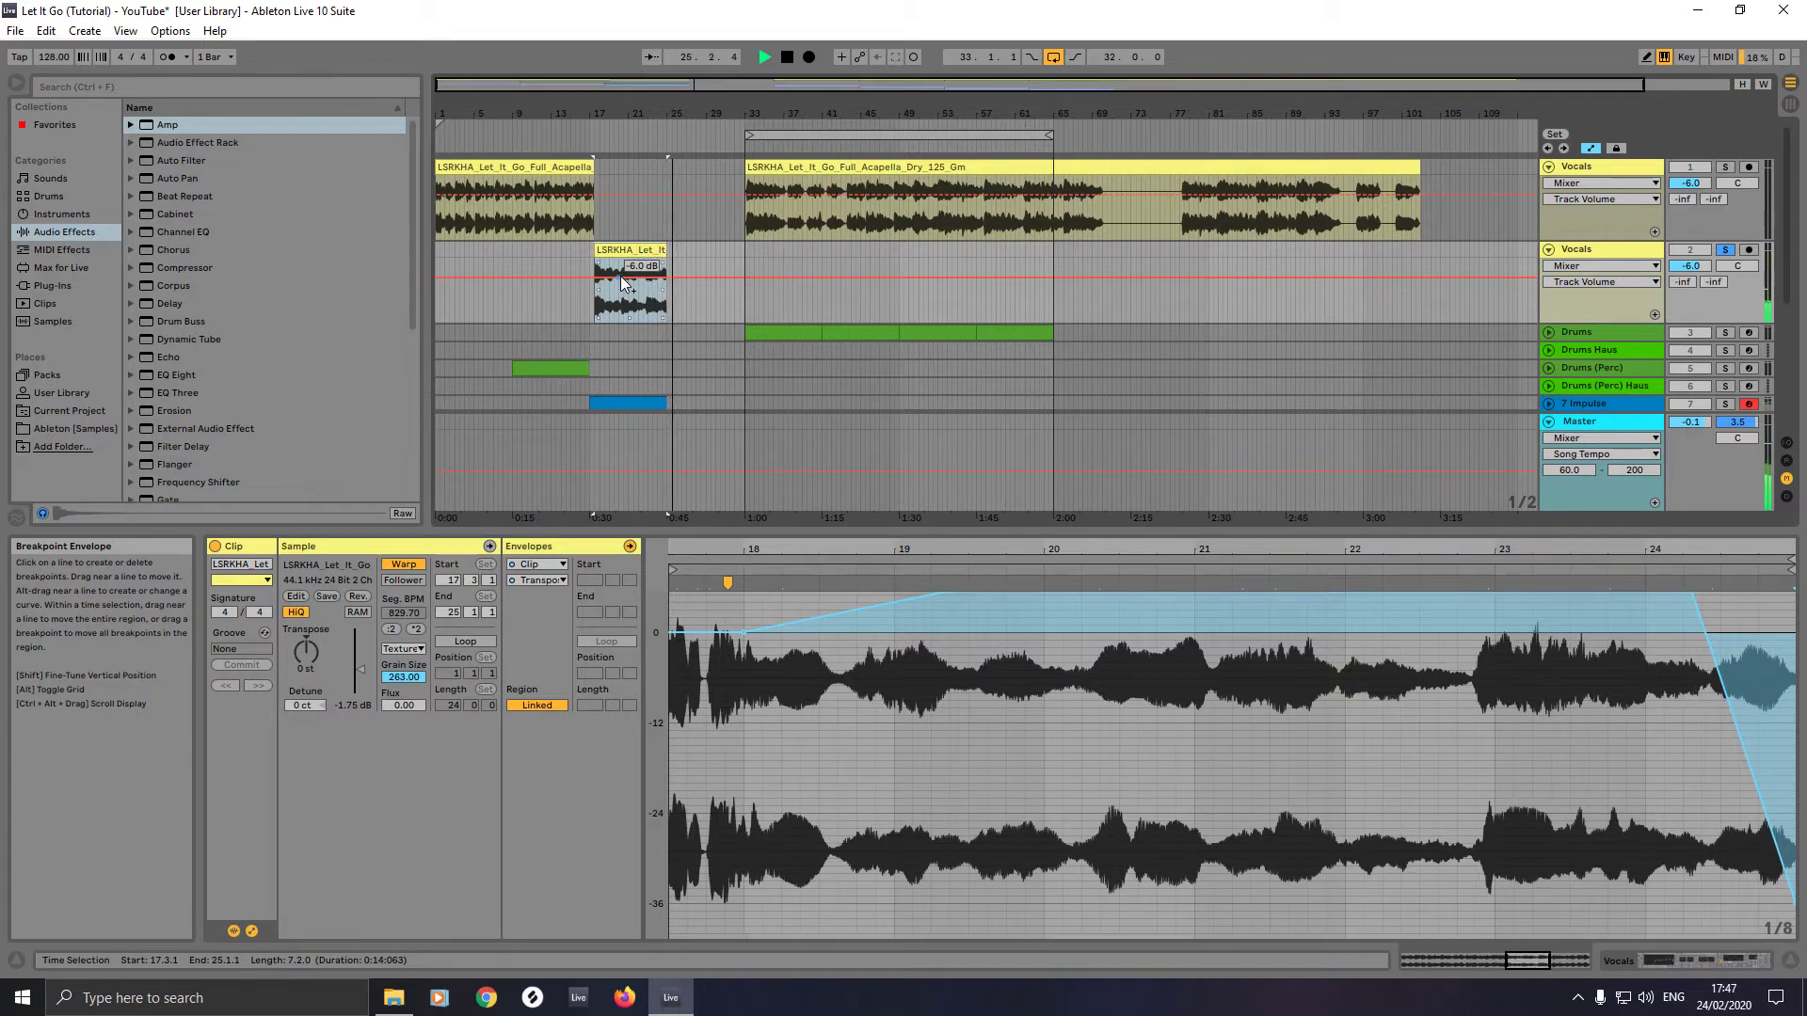
pyautogui.press('space')
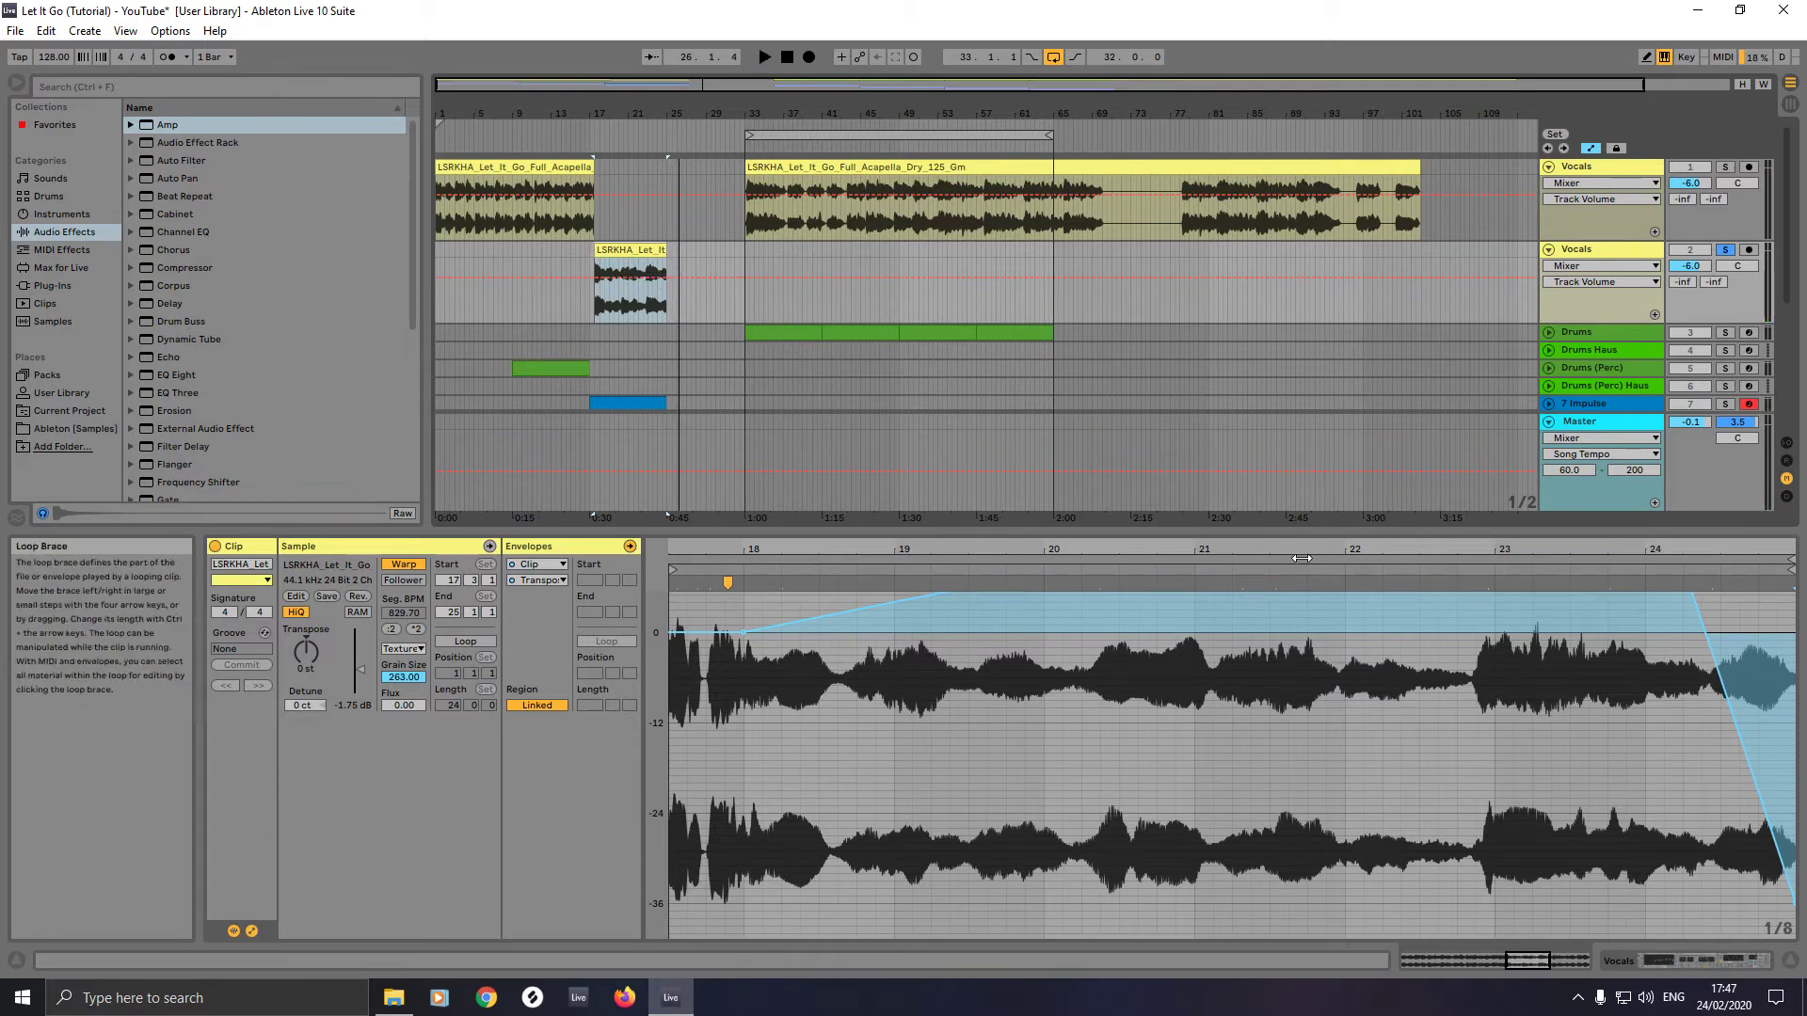
# - Enlarge the arrangement, select everything from bar 33 onward across all tracks, and move it to start at 29.1.1
pyautogui.moveTo(1307, 536); pyautogui.dragTo(1326, 741)
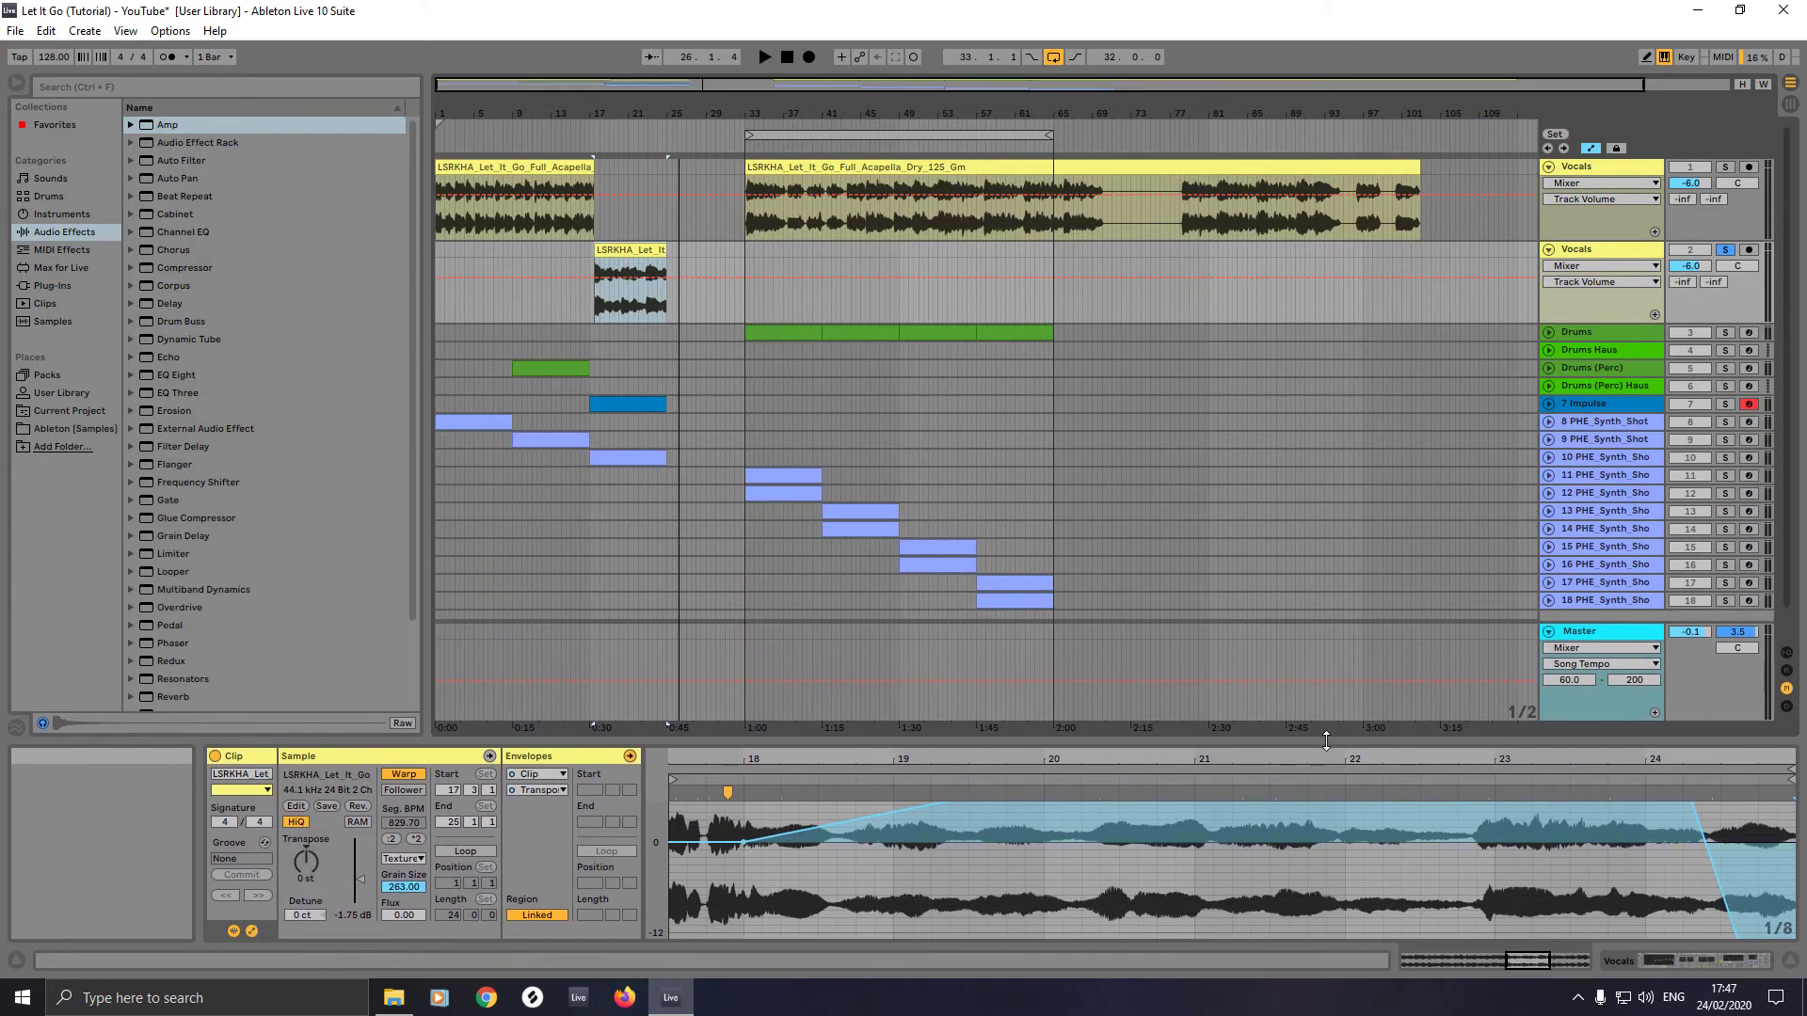
pyautogui.keyDown('ctrl'); pyautogui.scroll(-1, 962, 465); pyautogui.keyUp('ctrl')
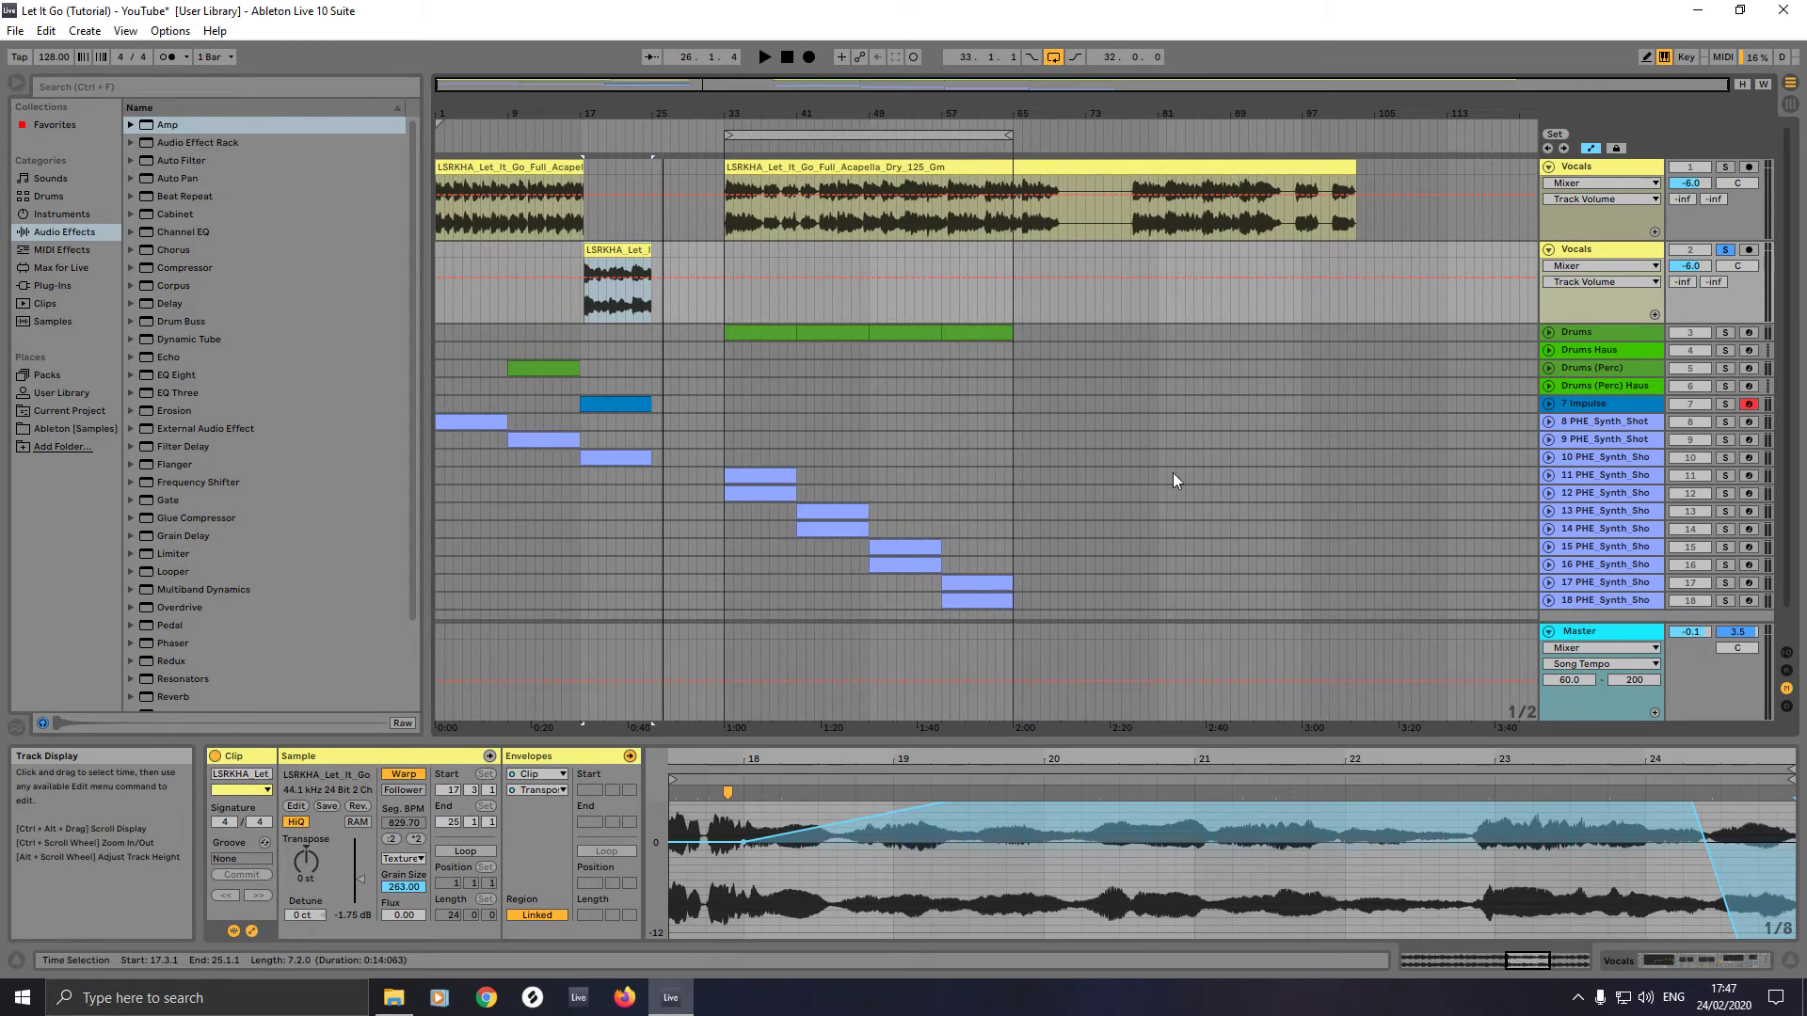
pyautogui.scroll(-1, 1453, 603)
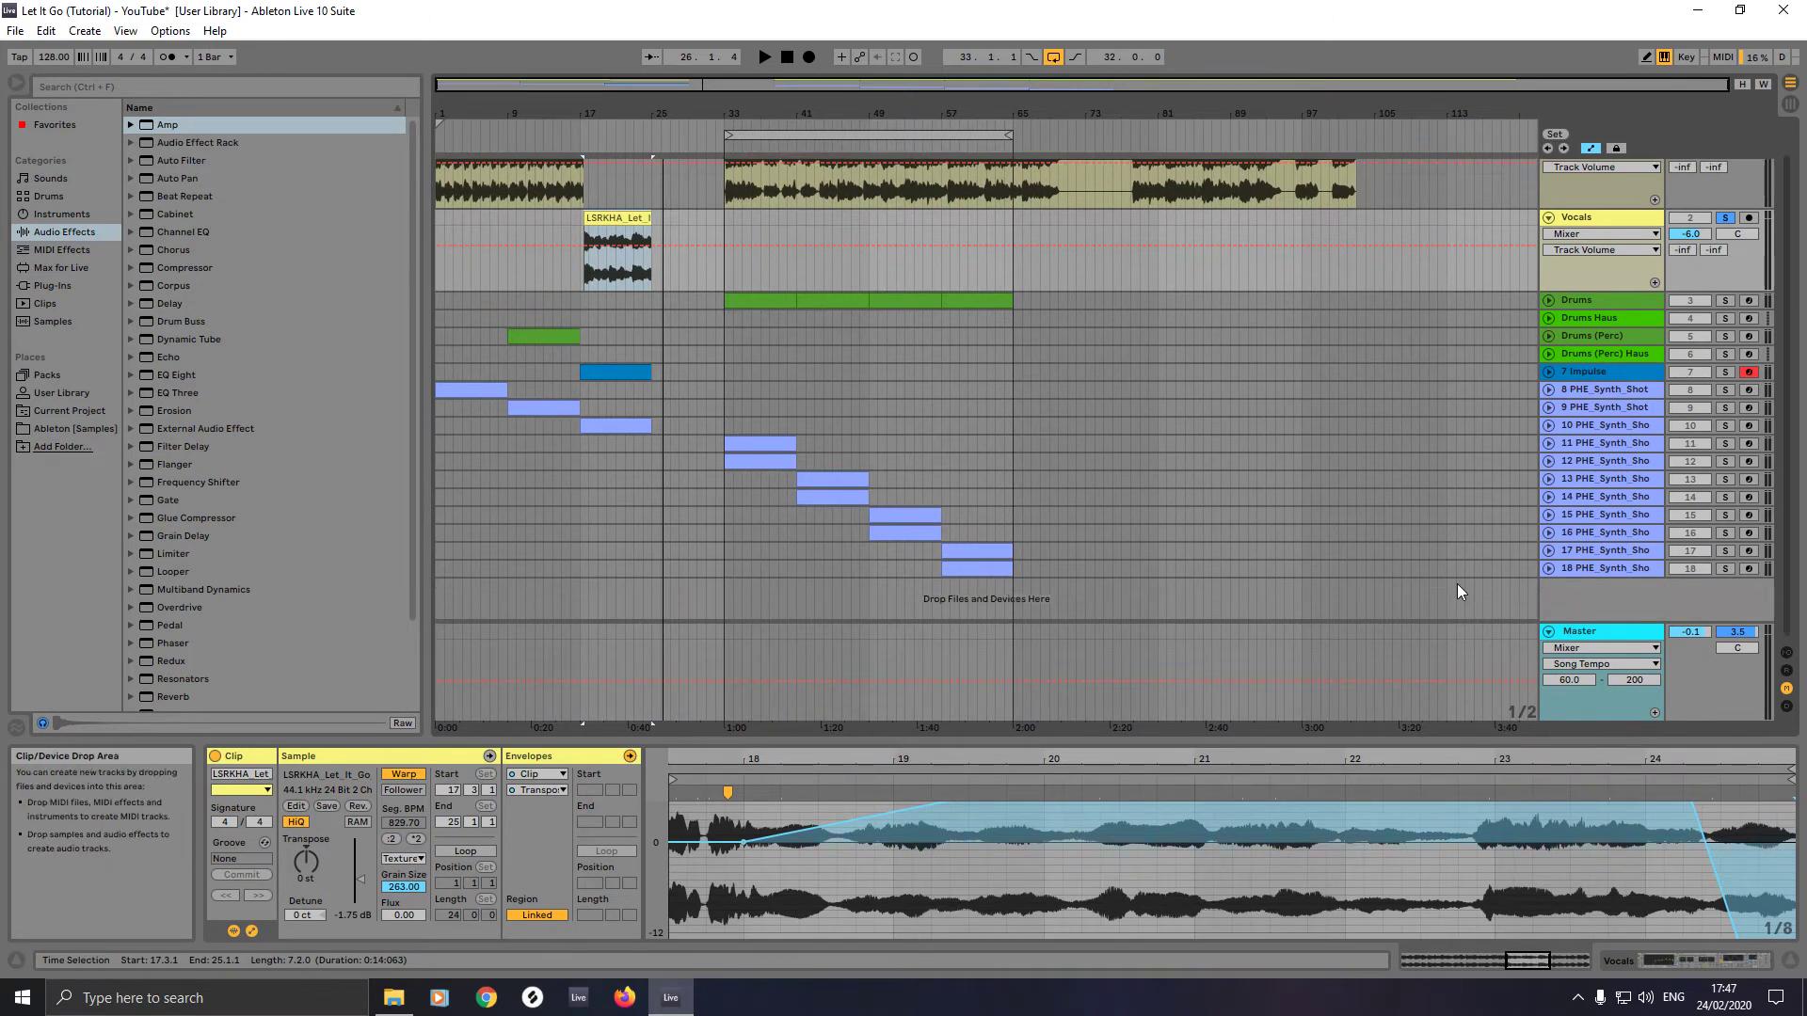
pyautogui.moveTo(1455, 578); pyautogui.dragTo(721, 120)
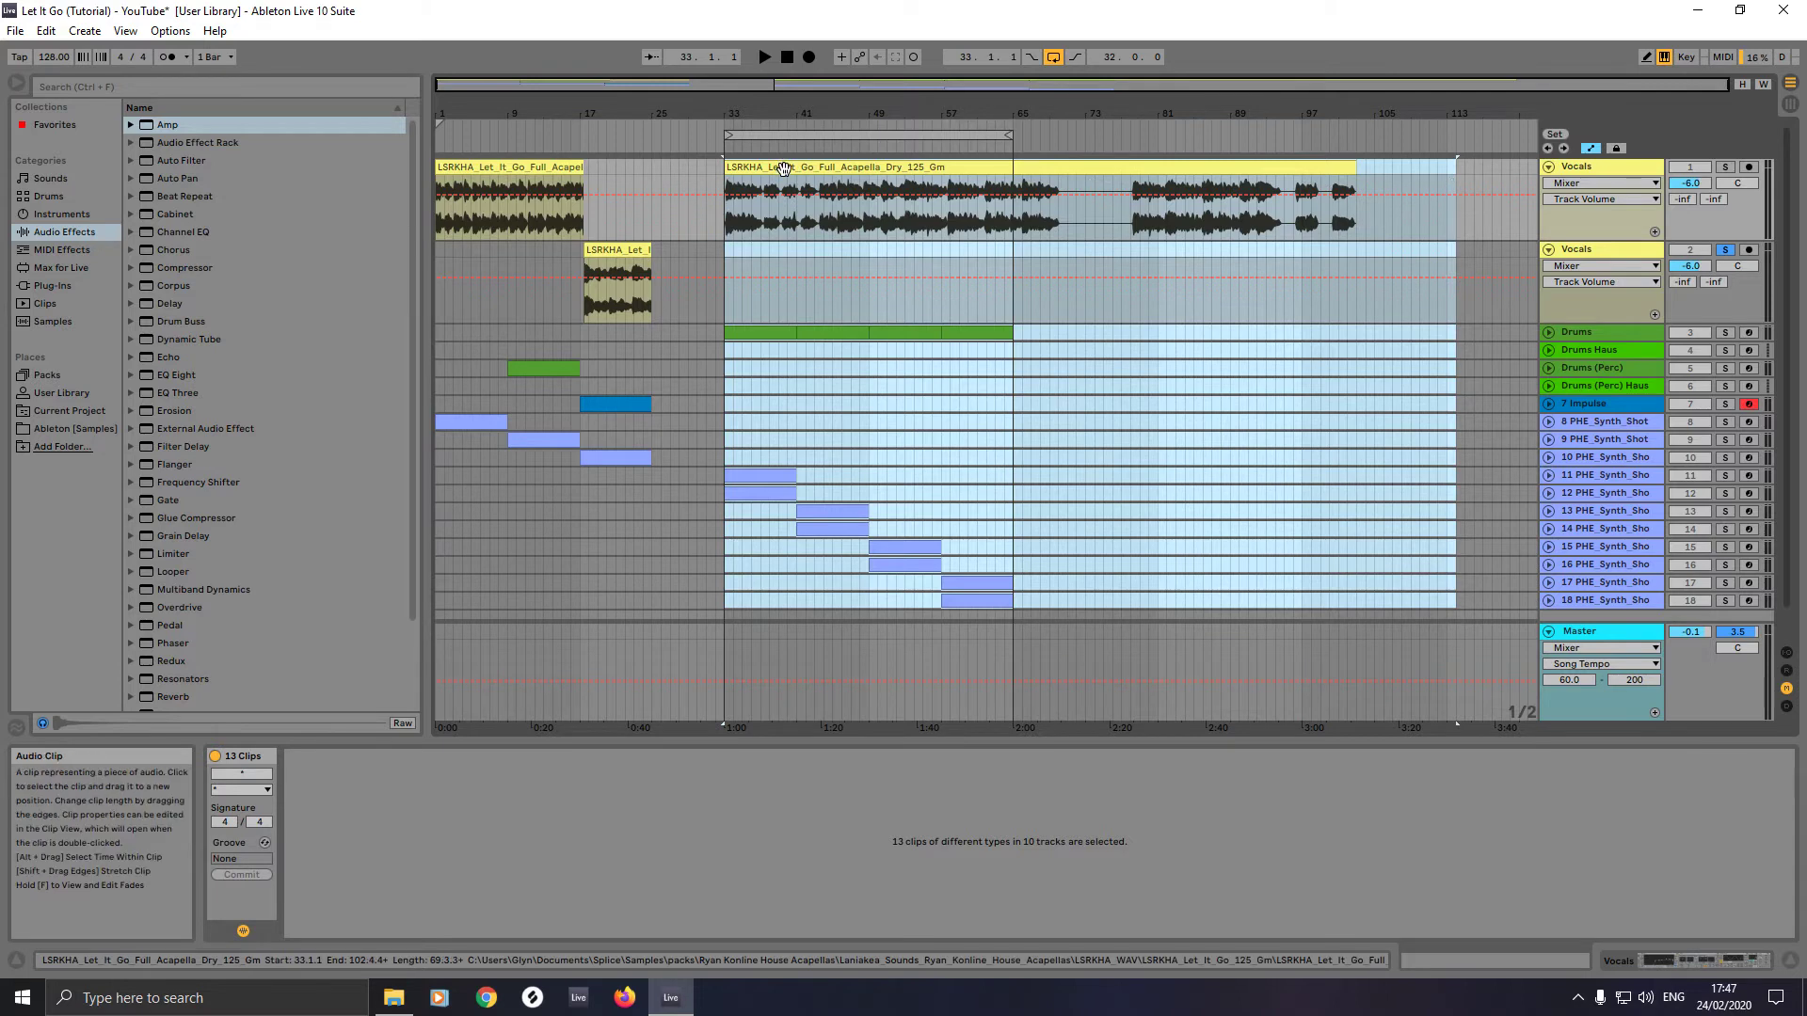
pyautogui.moveTo(782, 169); pyautogui.dragTo(748, 177)
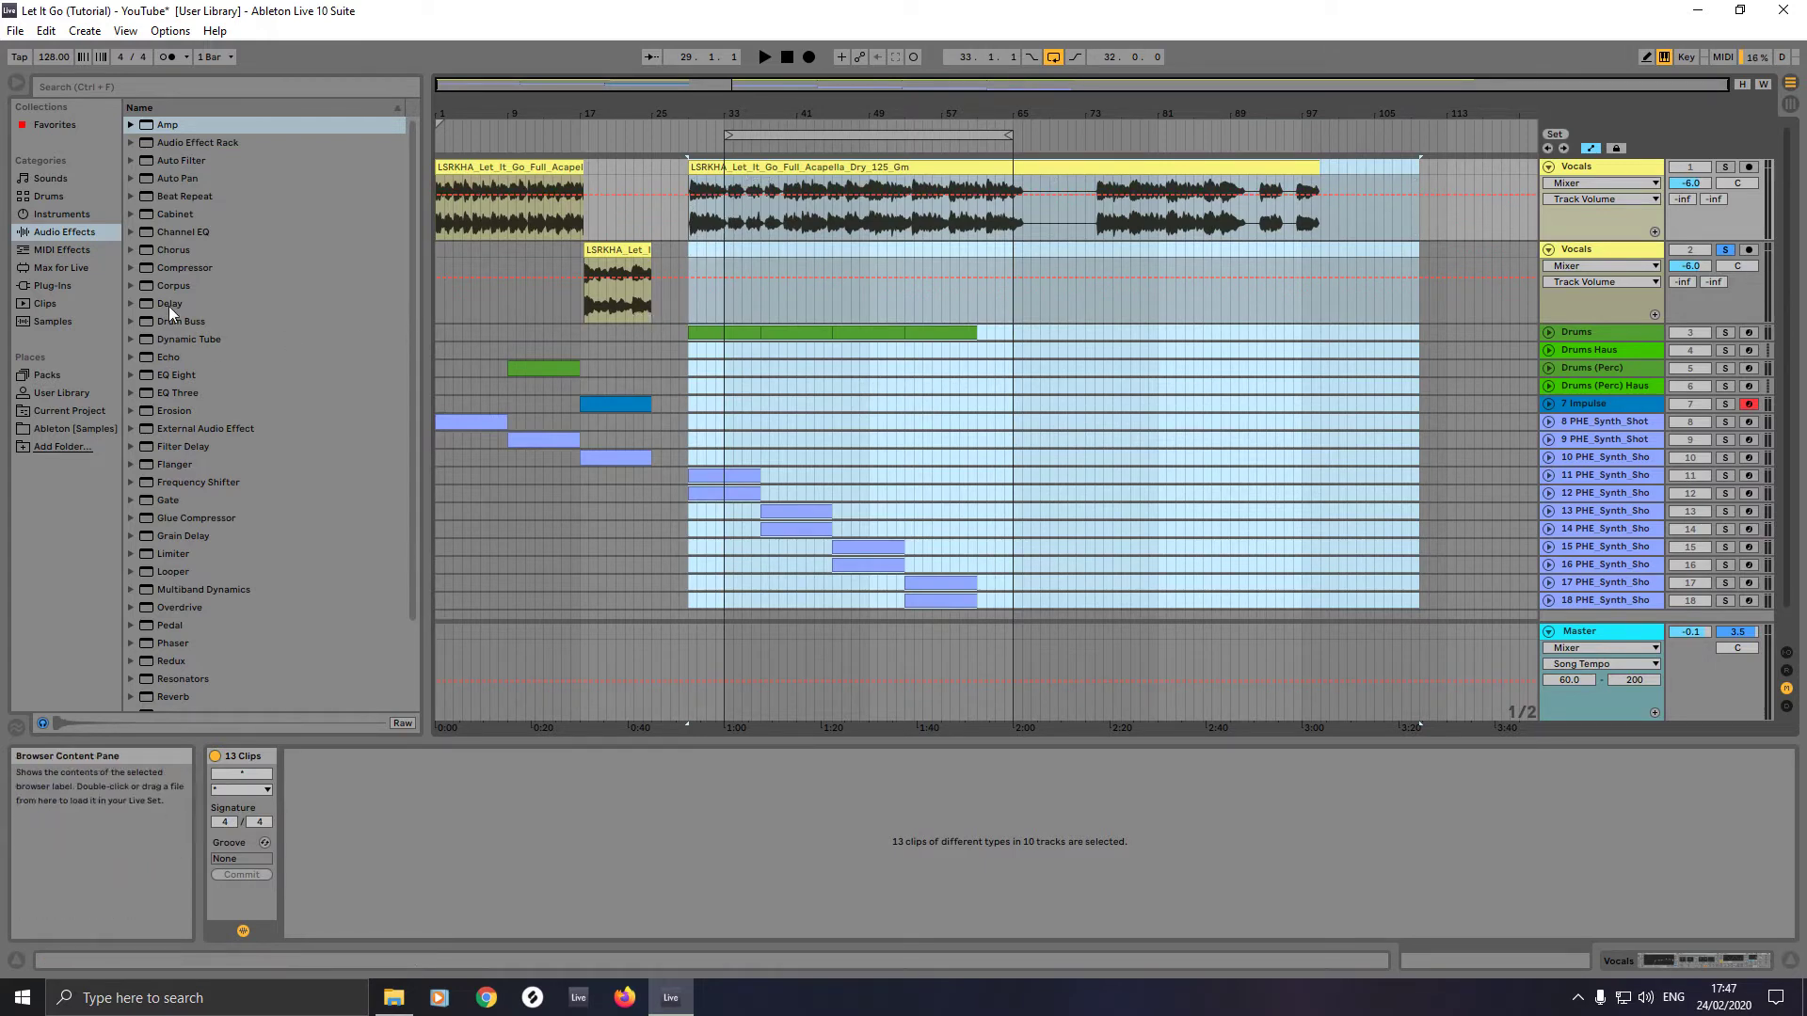
# - Add an EQ Eight to the duplicate Vocals track and place it between Enhance and Utility in the device chain
pyautogui.click(178, 377)
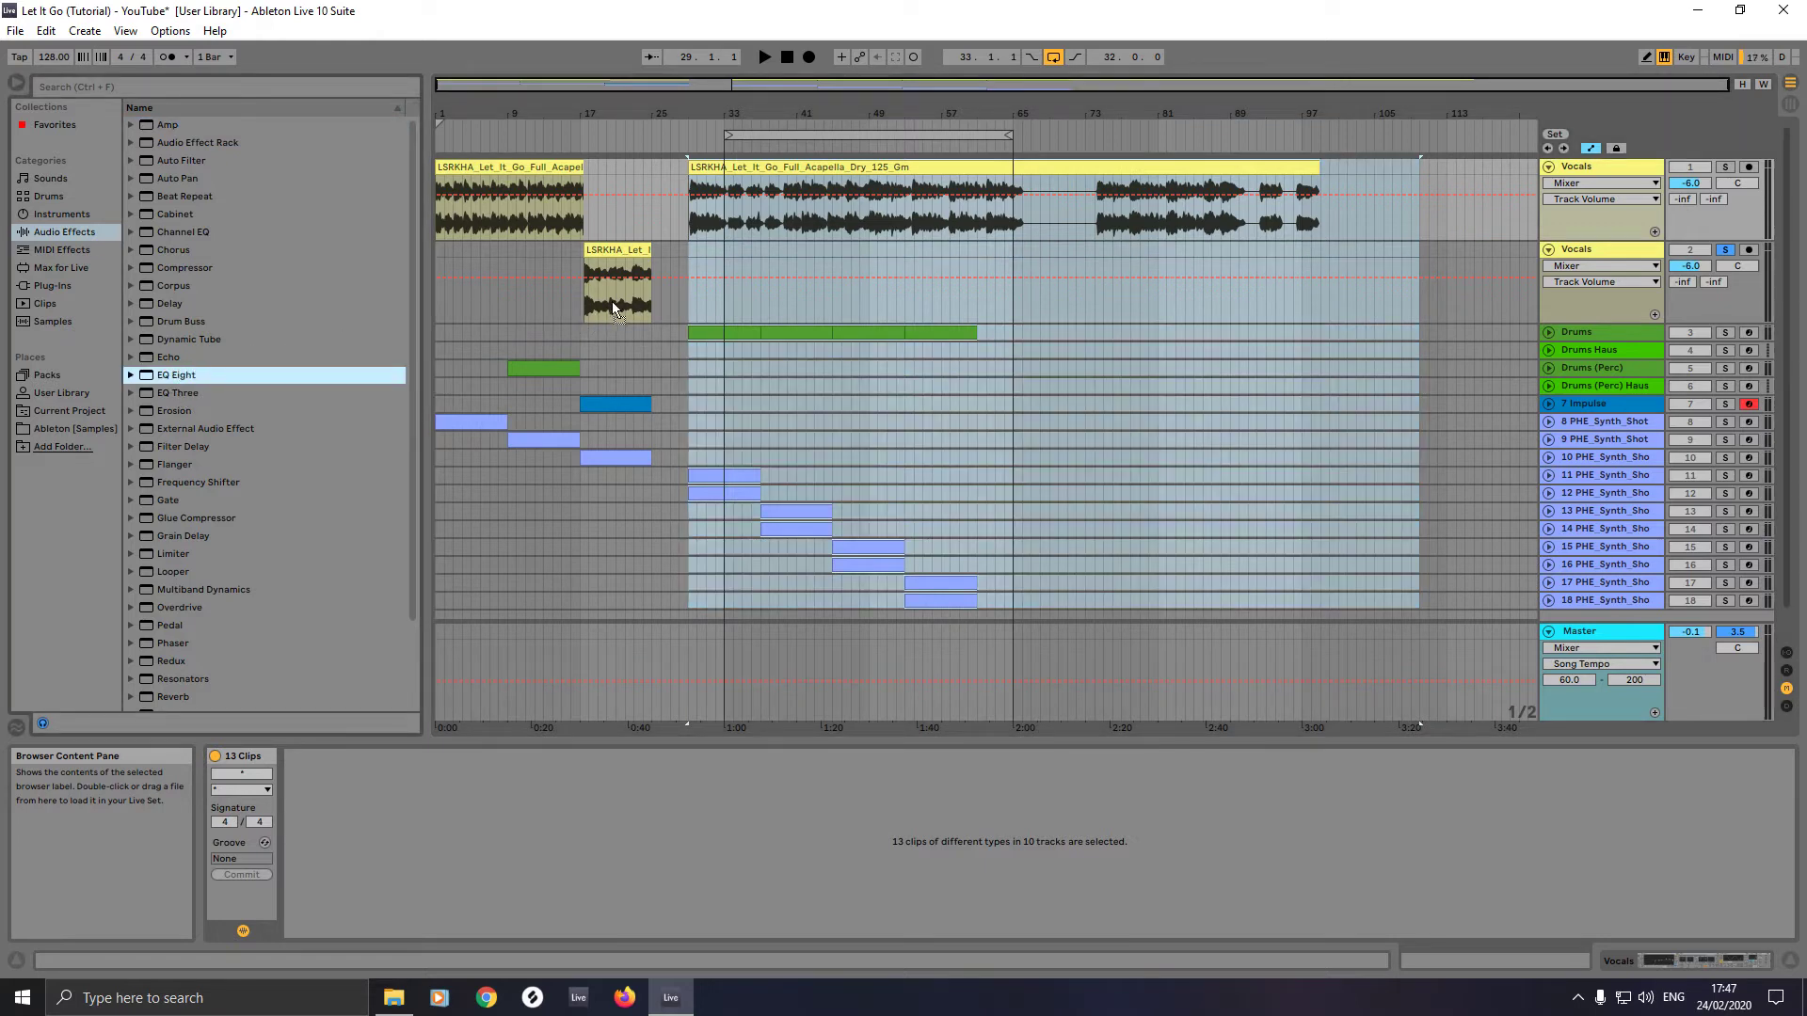
pyautogui.moveTo(616, 301); pyautogui.dragTo(616, 300)
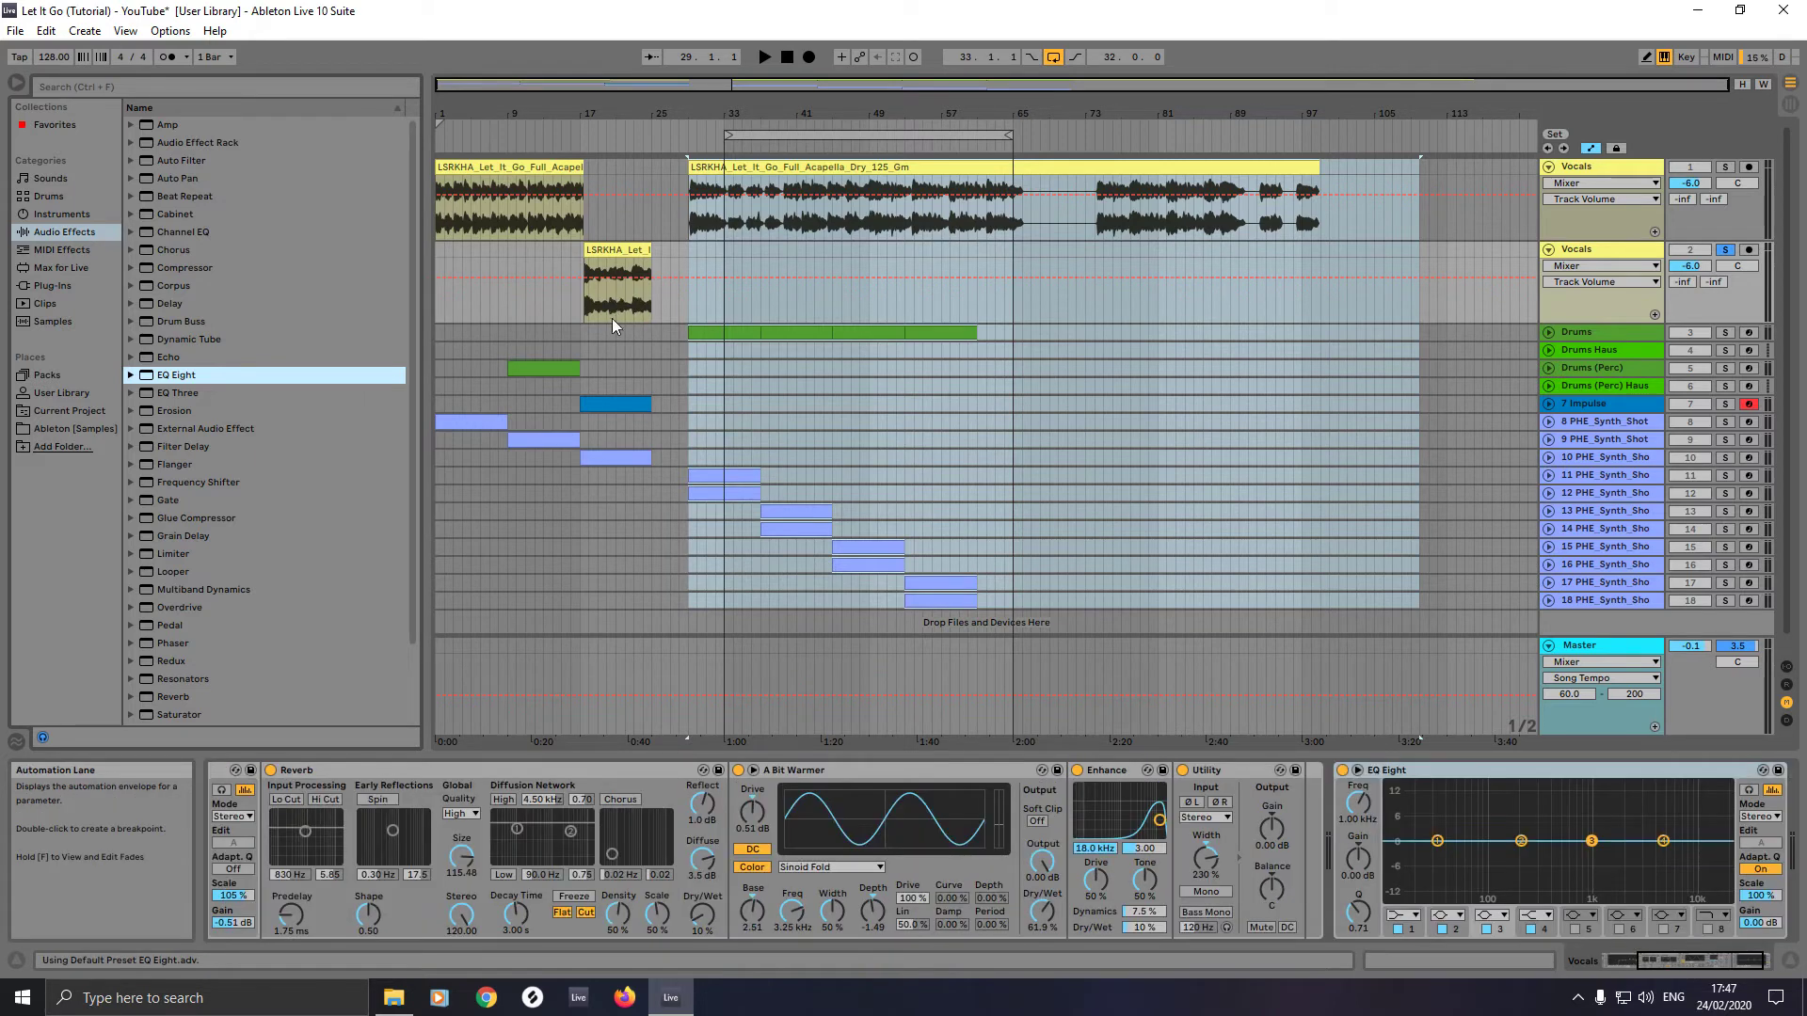
pyautogui.click(1498, 768)
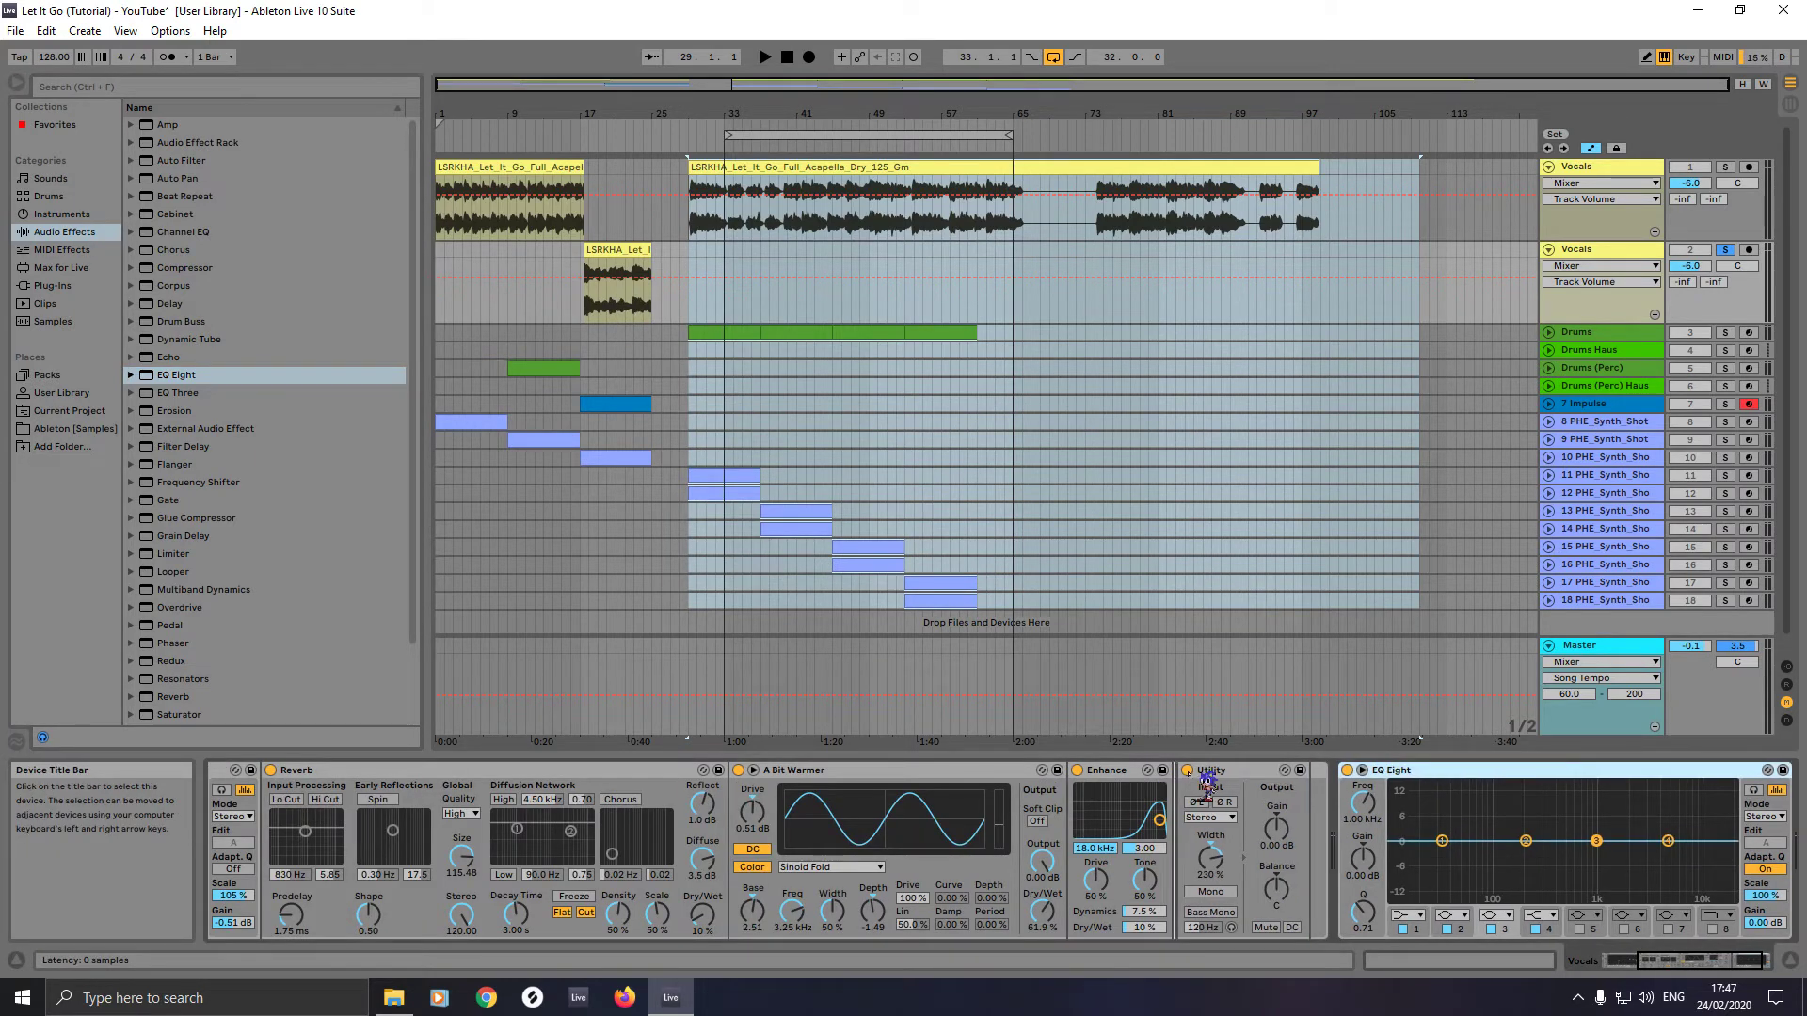
pyautogui.moveTo(1189, 773); pyautogui.dragTo(1189, 813)
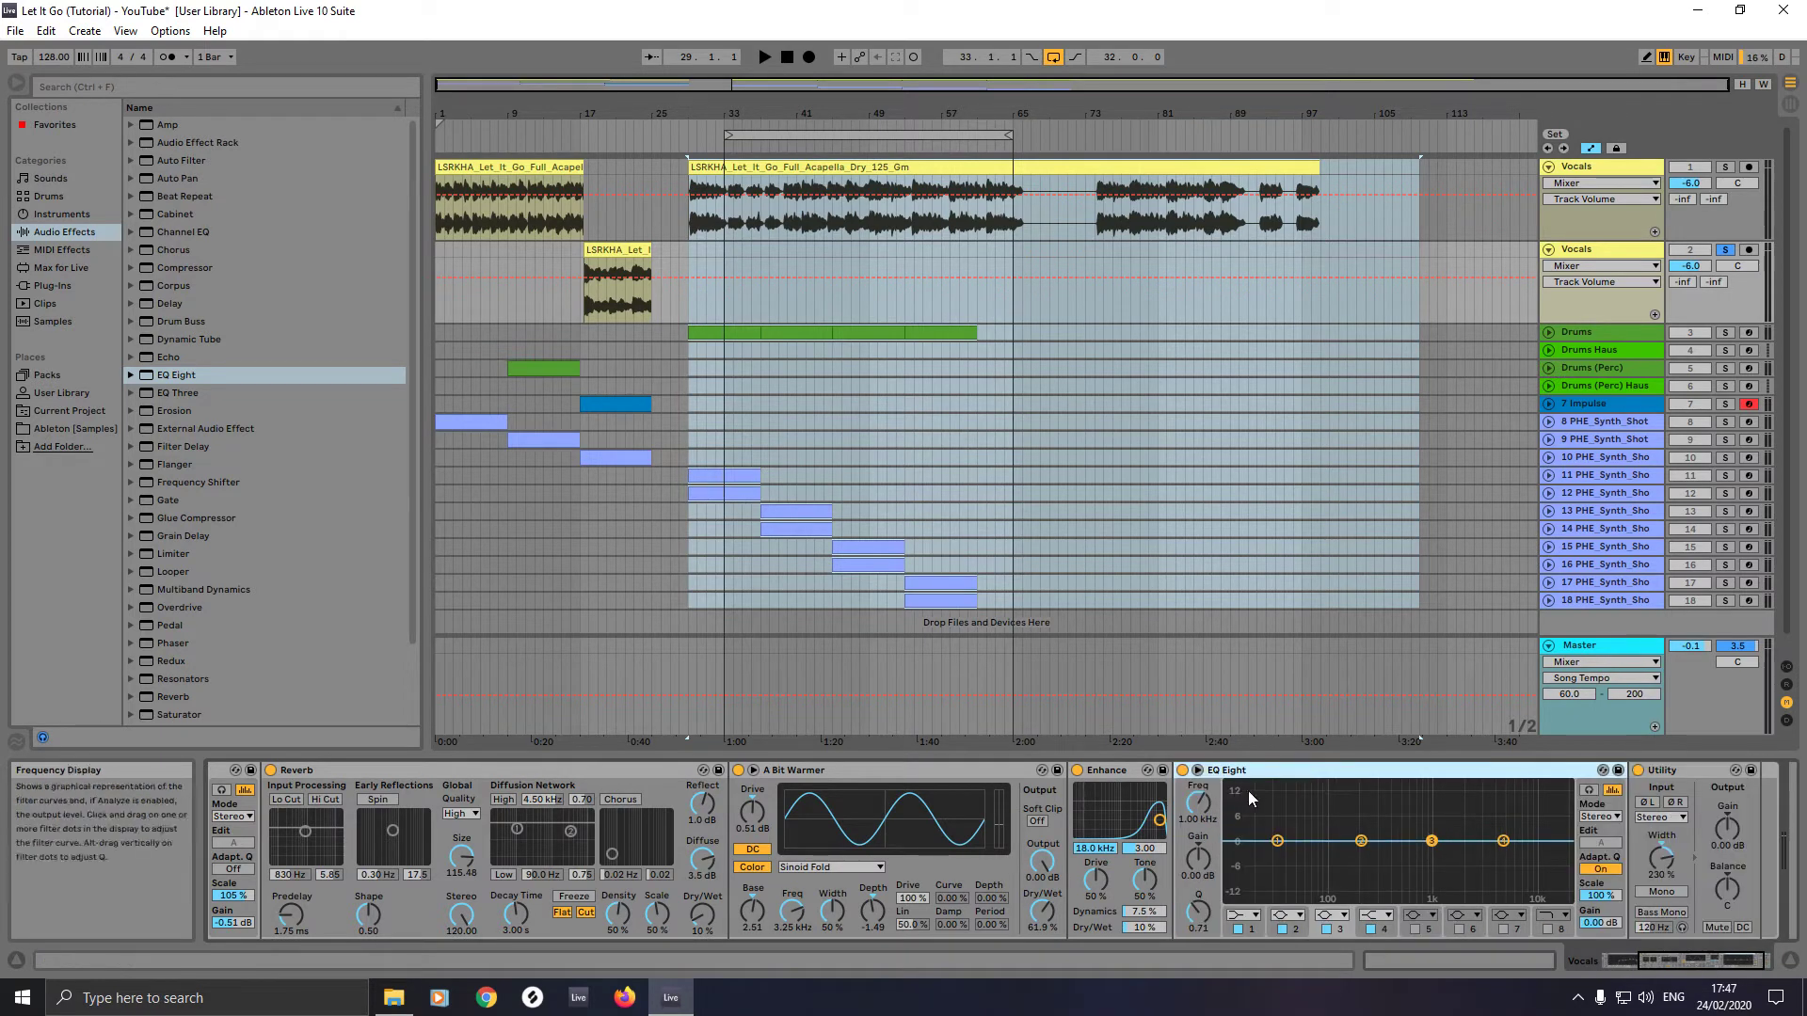
# - In EQ Eight, make filter 1 a 48 dB/octave low cut and filter 4 a 48 dB/octave high cut at 250 Hz
pyautogui.click(1277, 840)
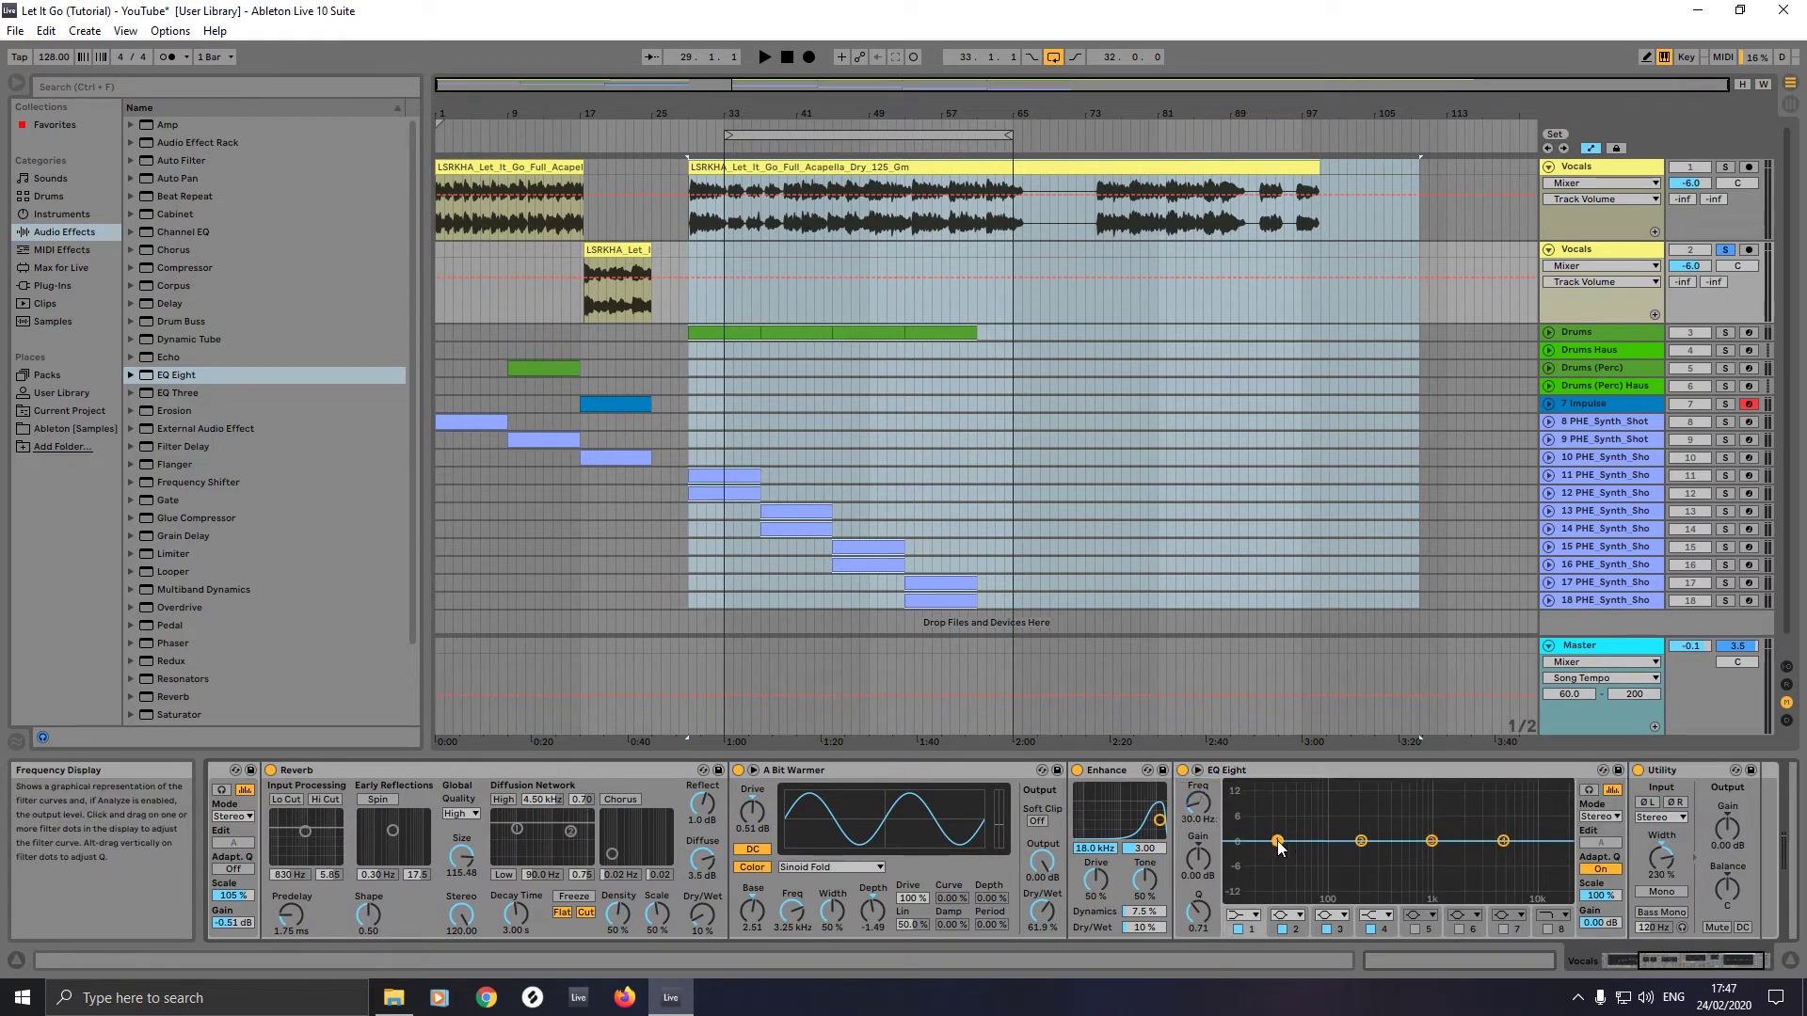
pyautogui.click(1241, 917)
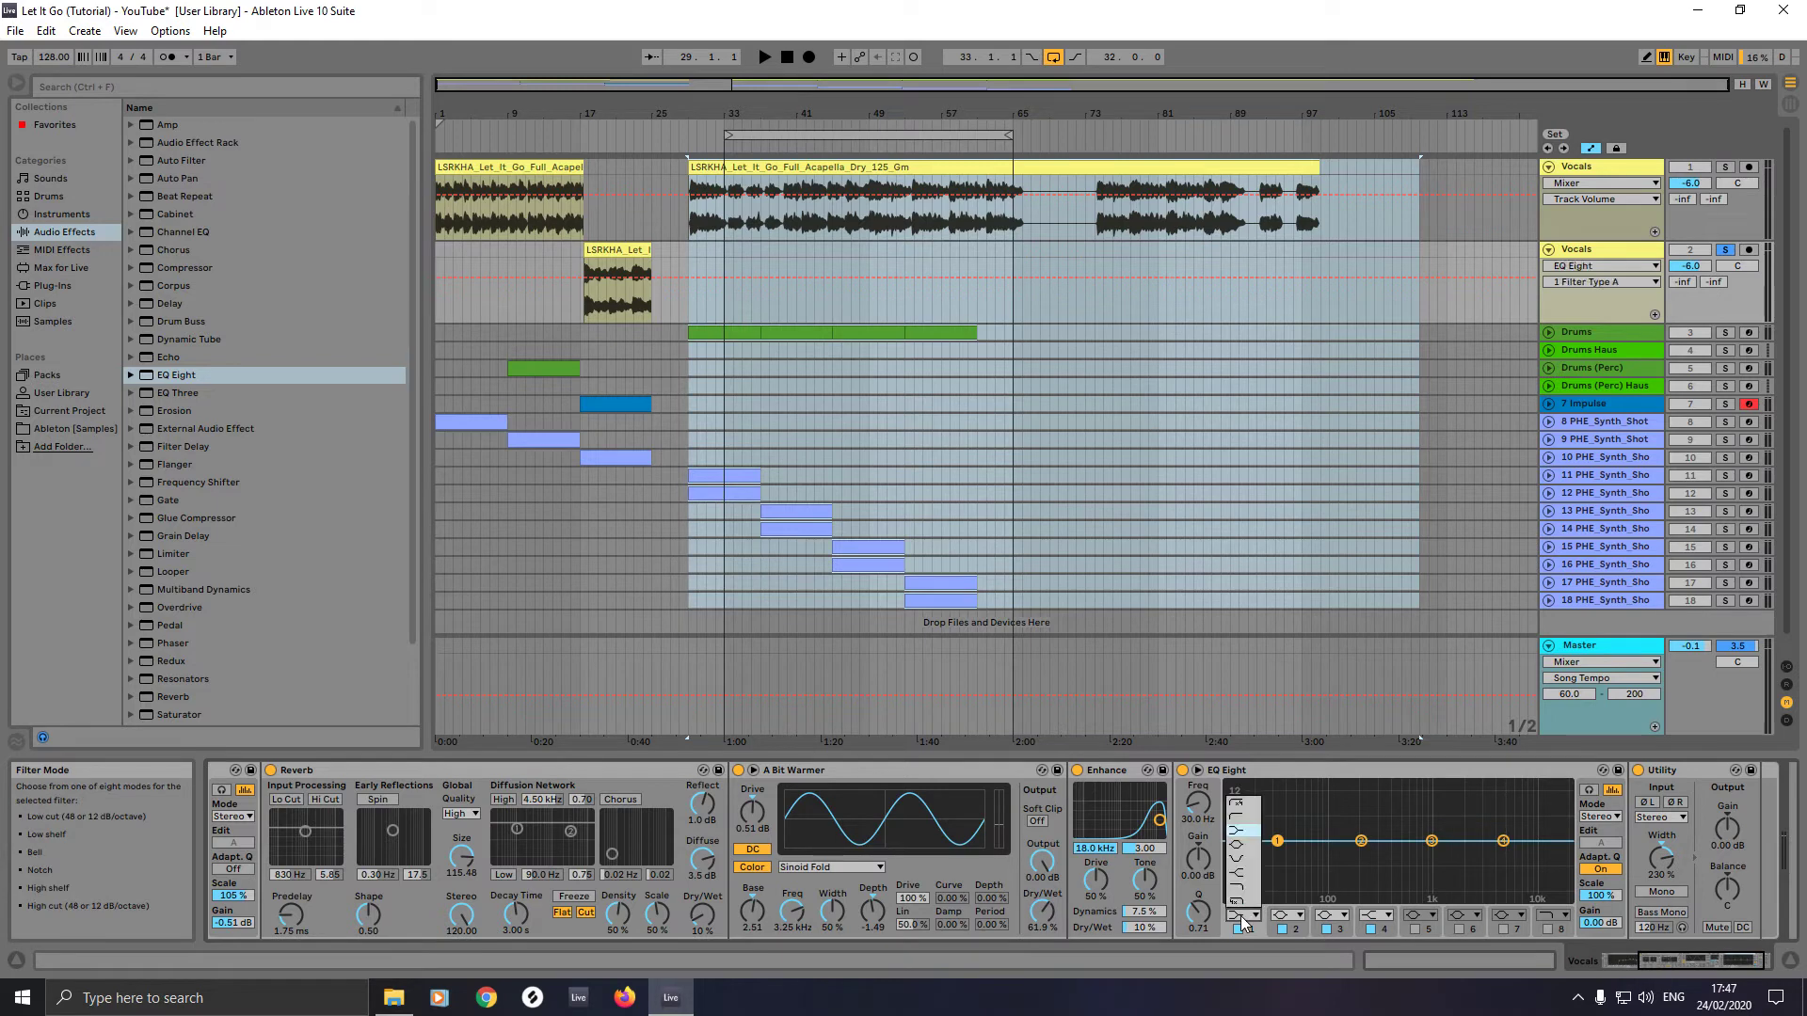
pyautogui.click(1242, 802)
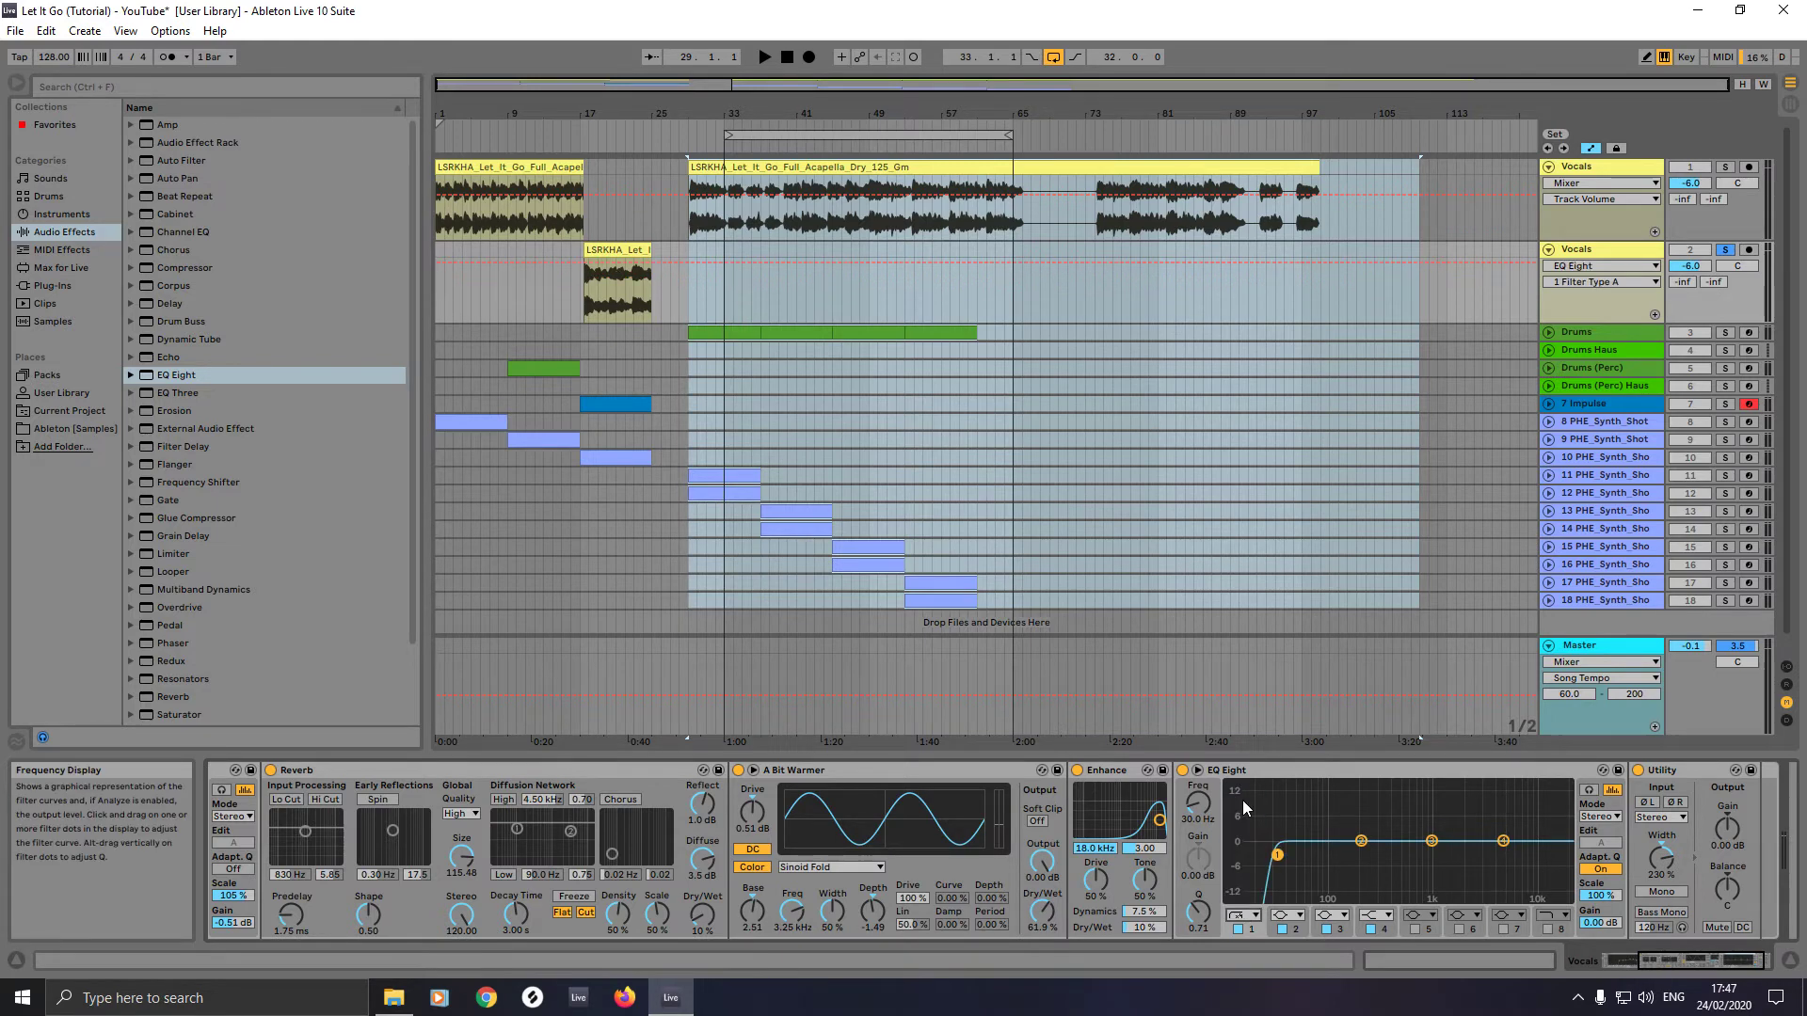
pyautogui.click(1502, 842)
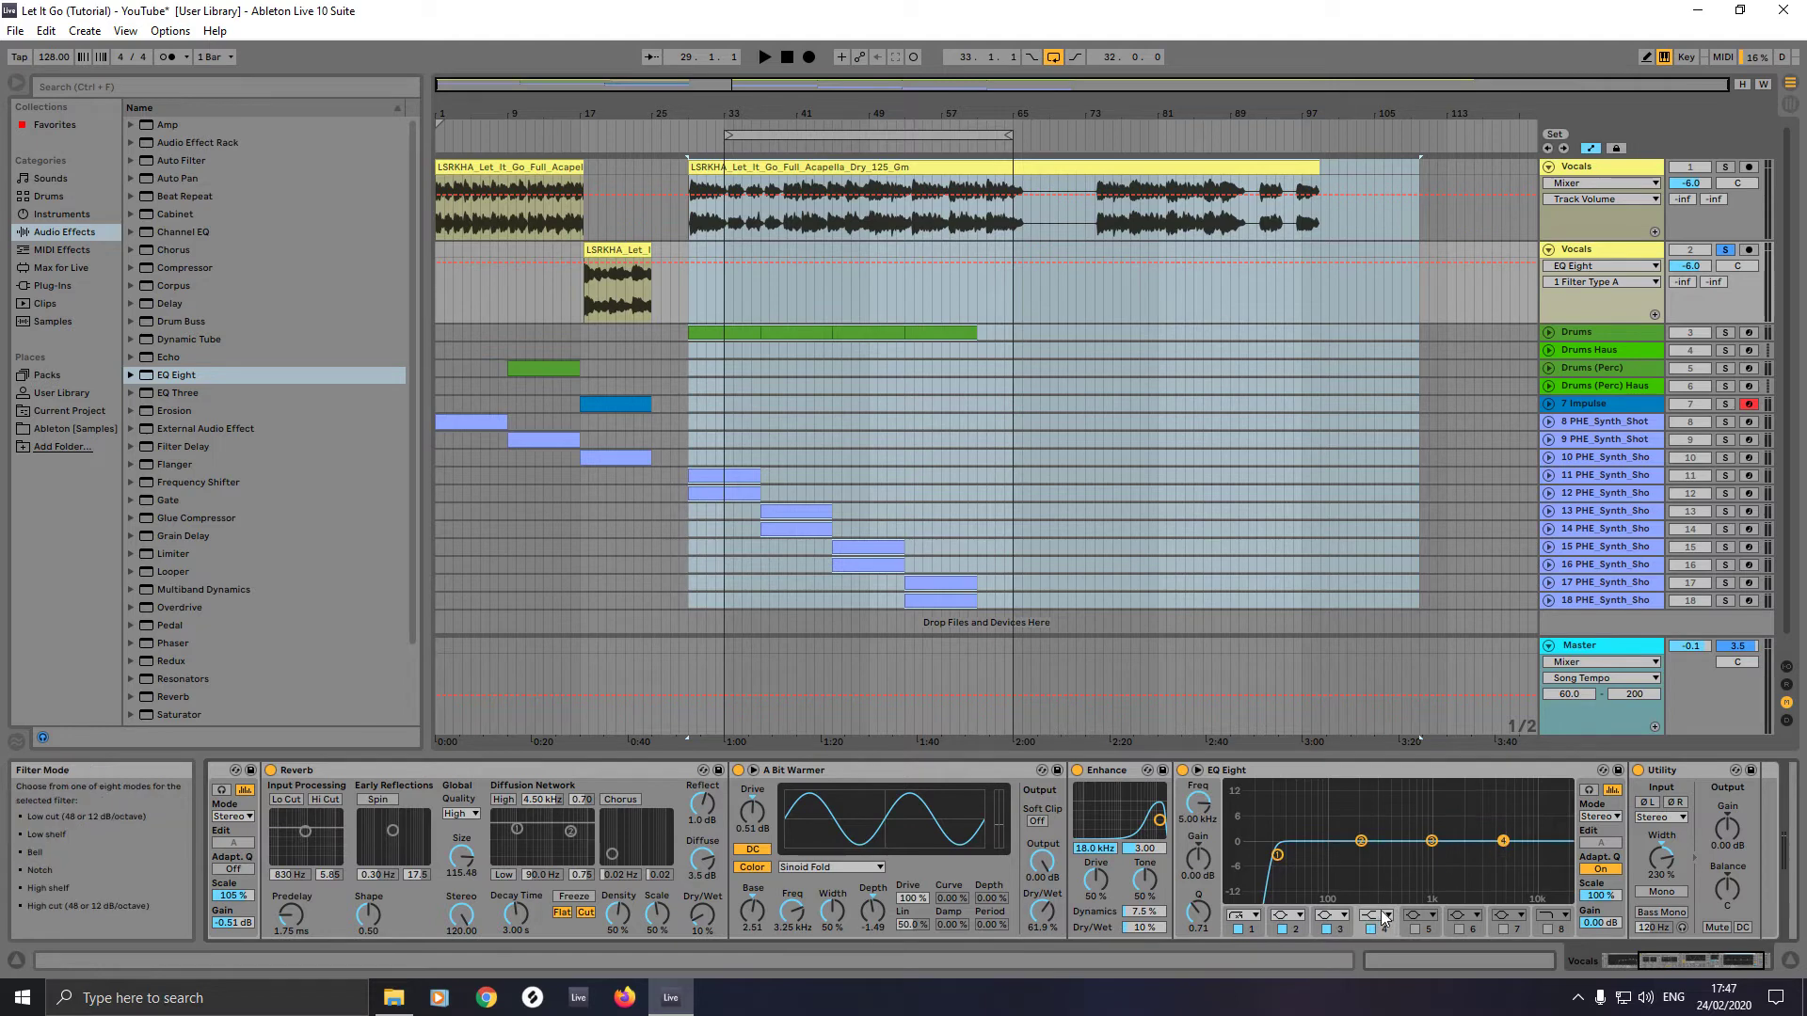
pyautogui.click(1375, 918)
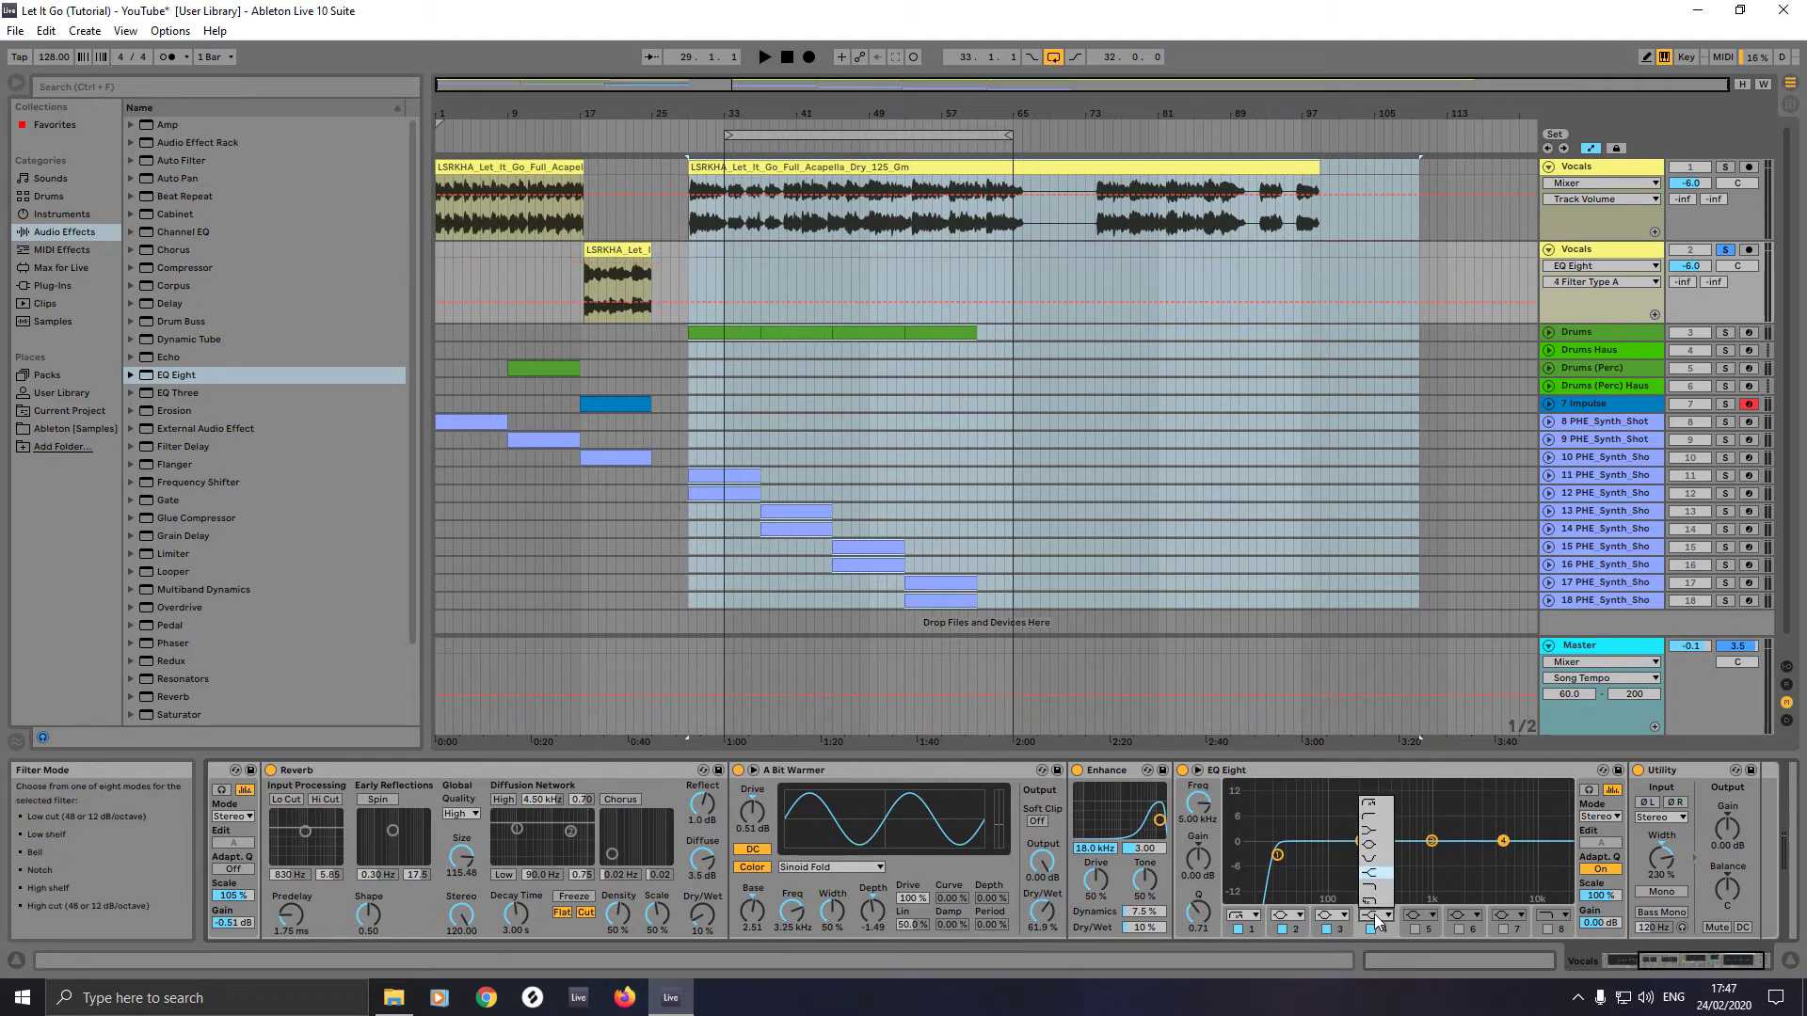
pyautogui.click(1372, 901)
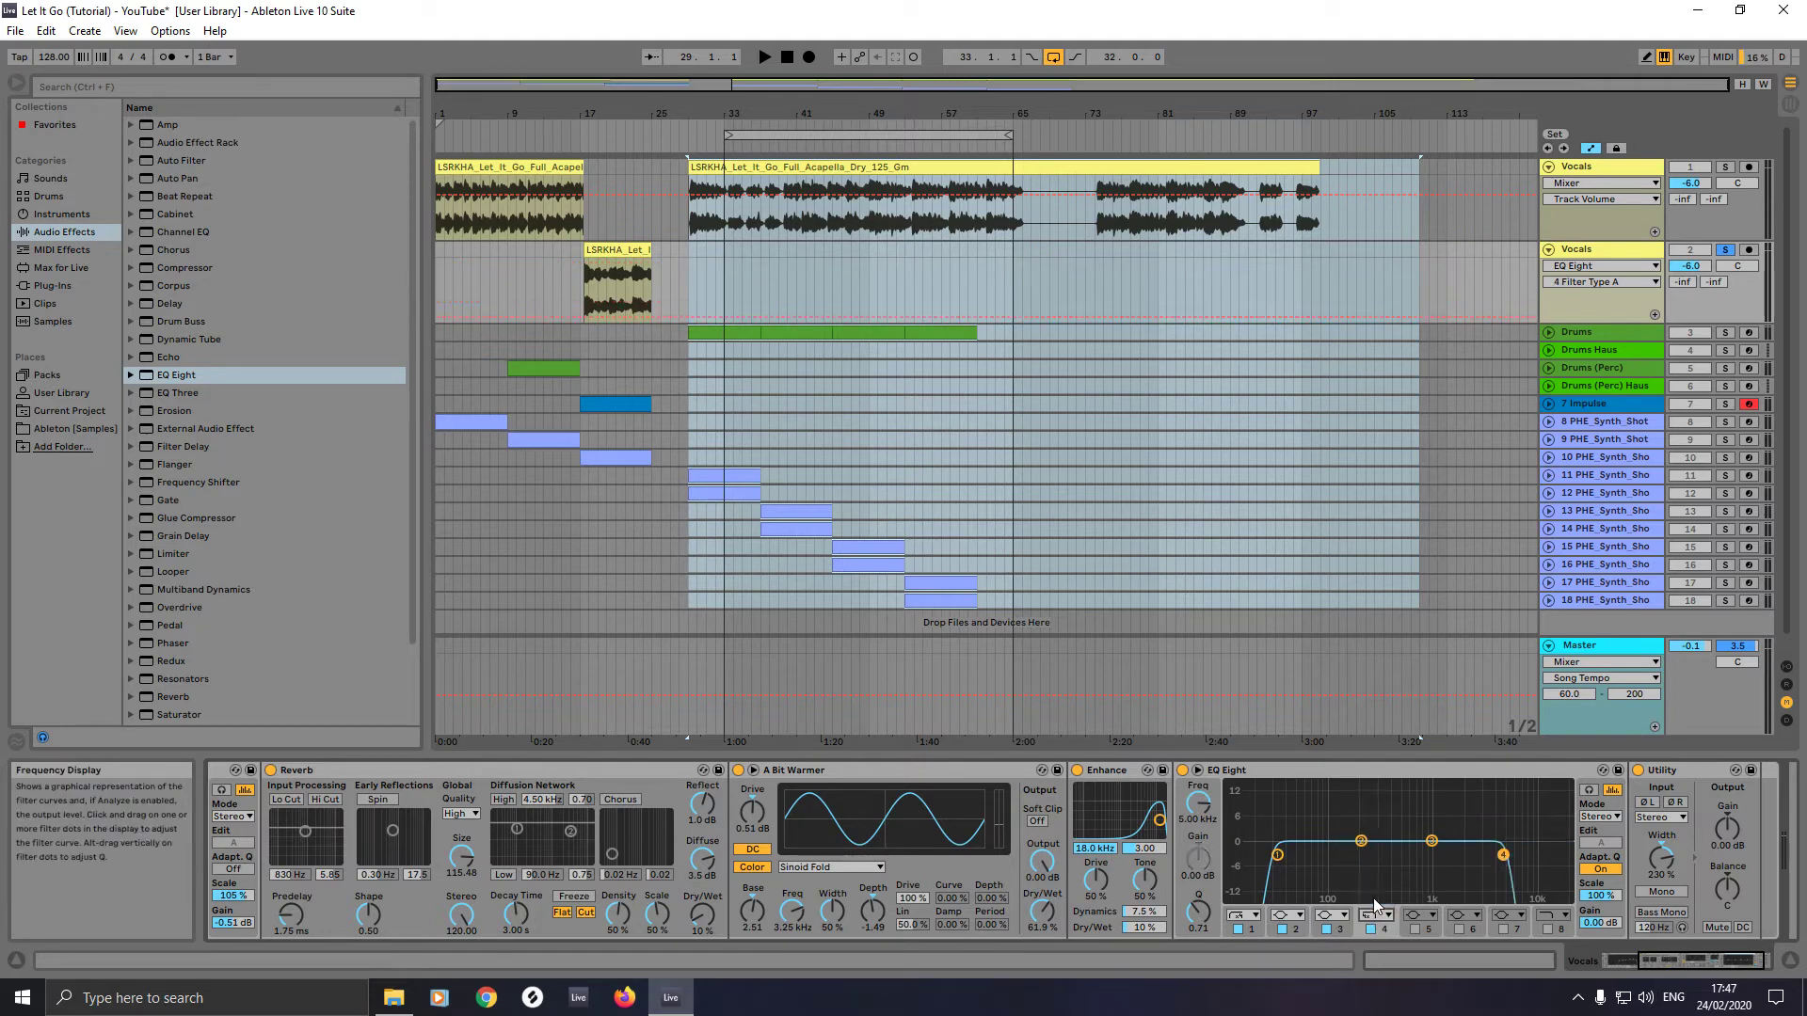
pyautogui.moveTo(1200, 807); pyautogui.dragTo(1200, 884)
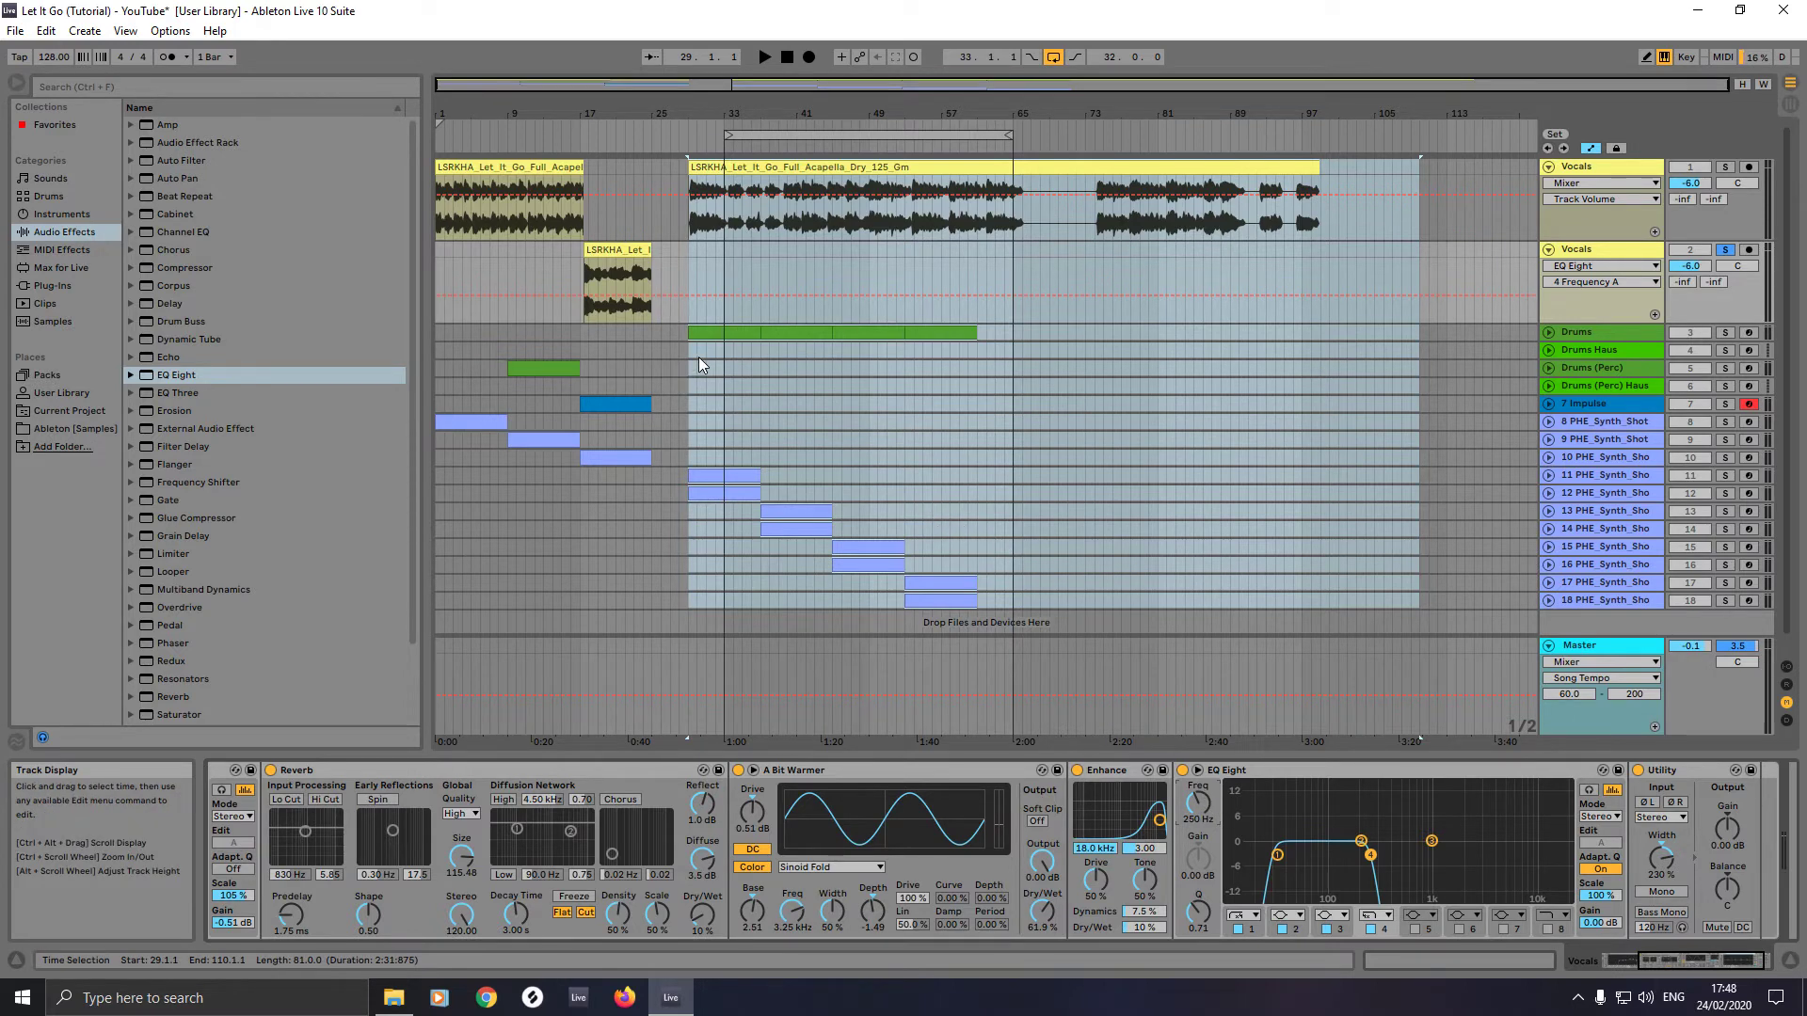
# - Show the automation of EQ Eight's filter 4 frequency on the stretched clip and set the fixed grid to 1/4
pyautogui.click(578, 308)
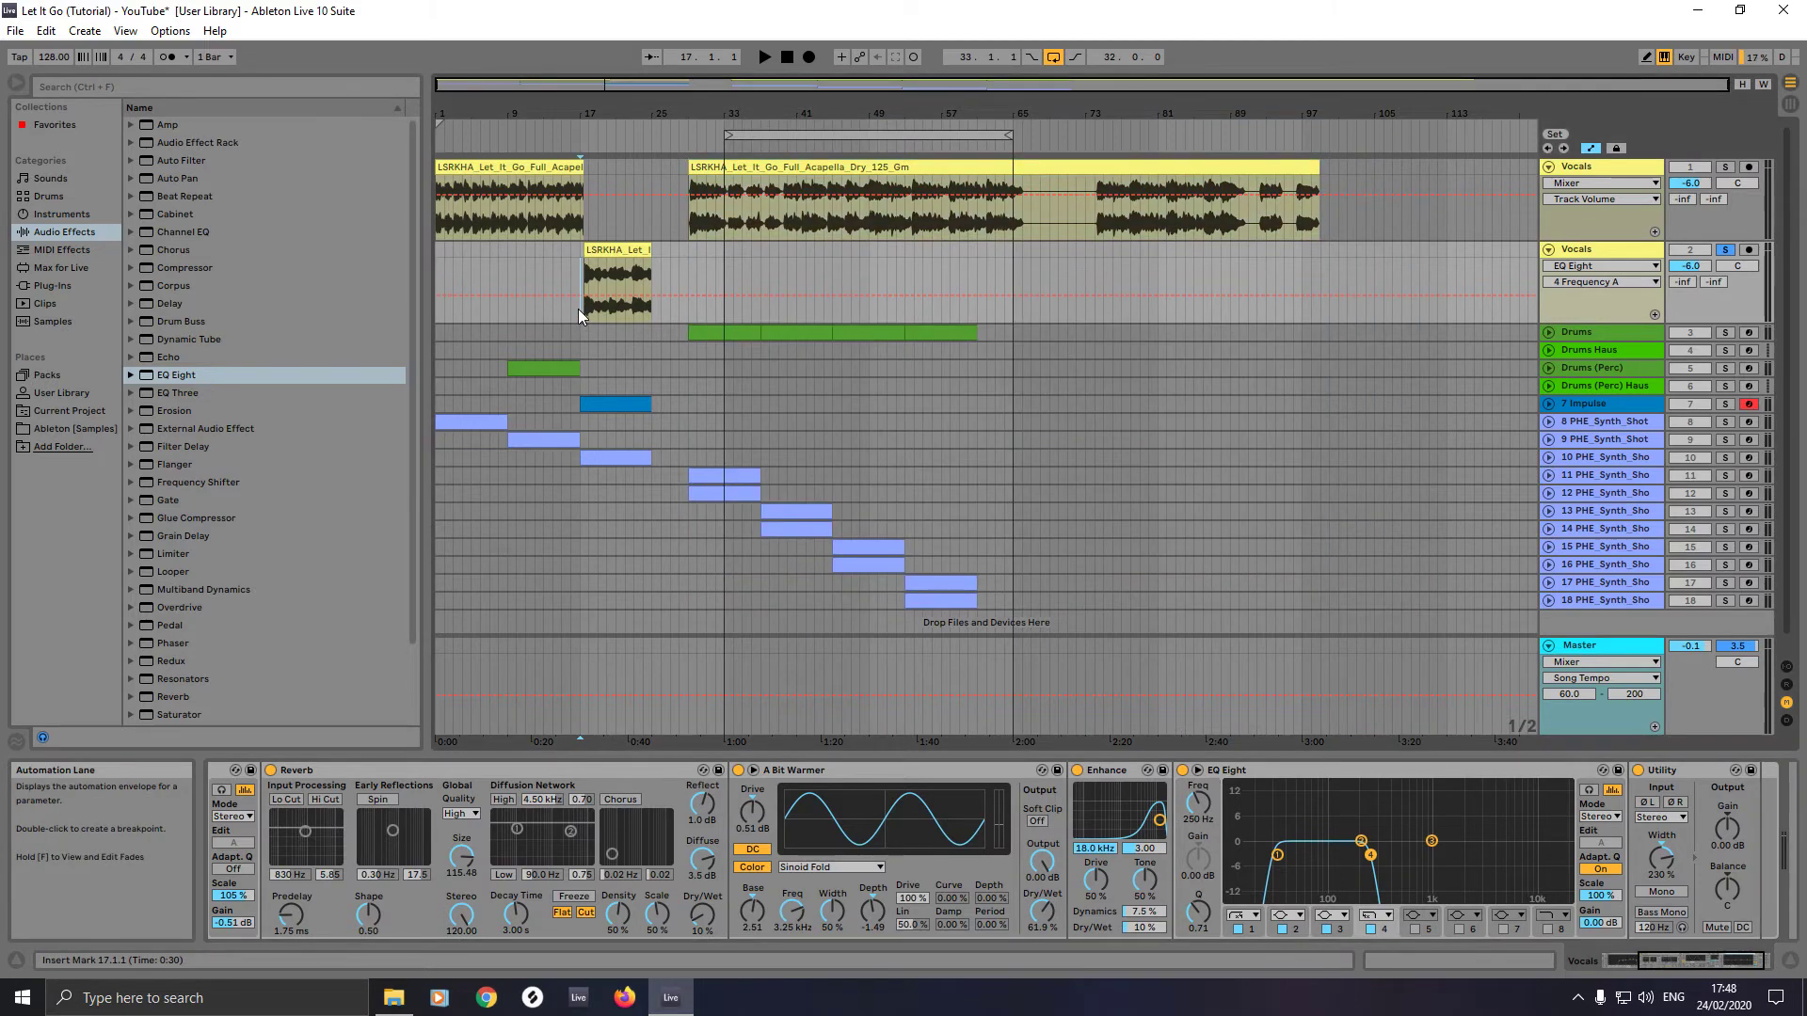
pyautogui.press('+')
pyautogui.press('+')
pyautogui.press('+')
pyautogui.press('+')
pyautogui.press('+')
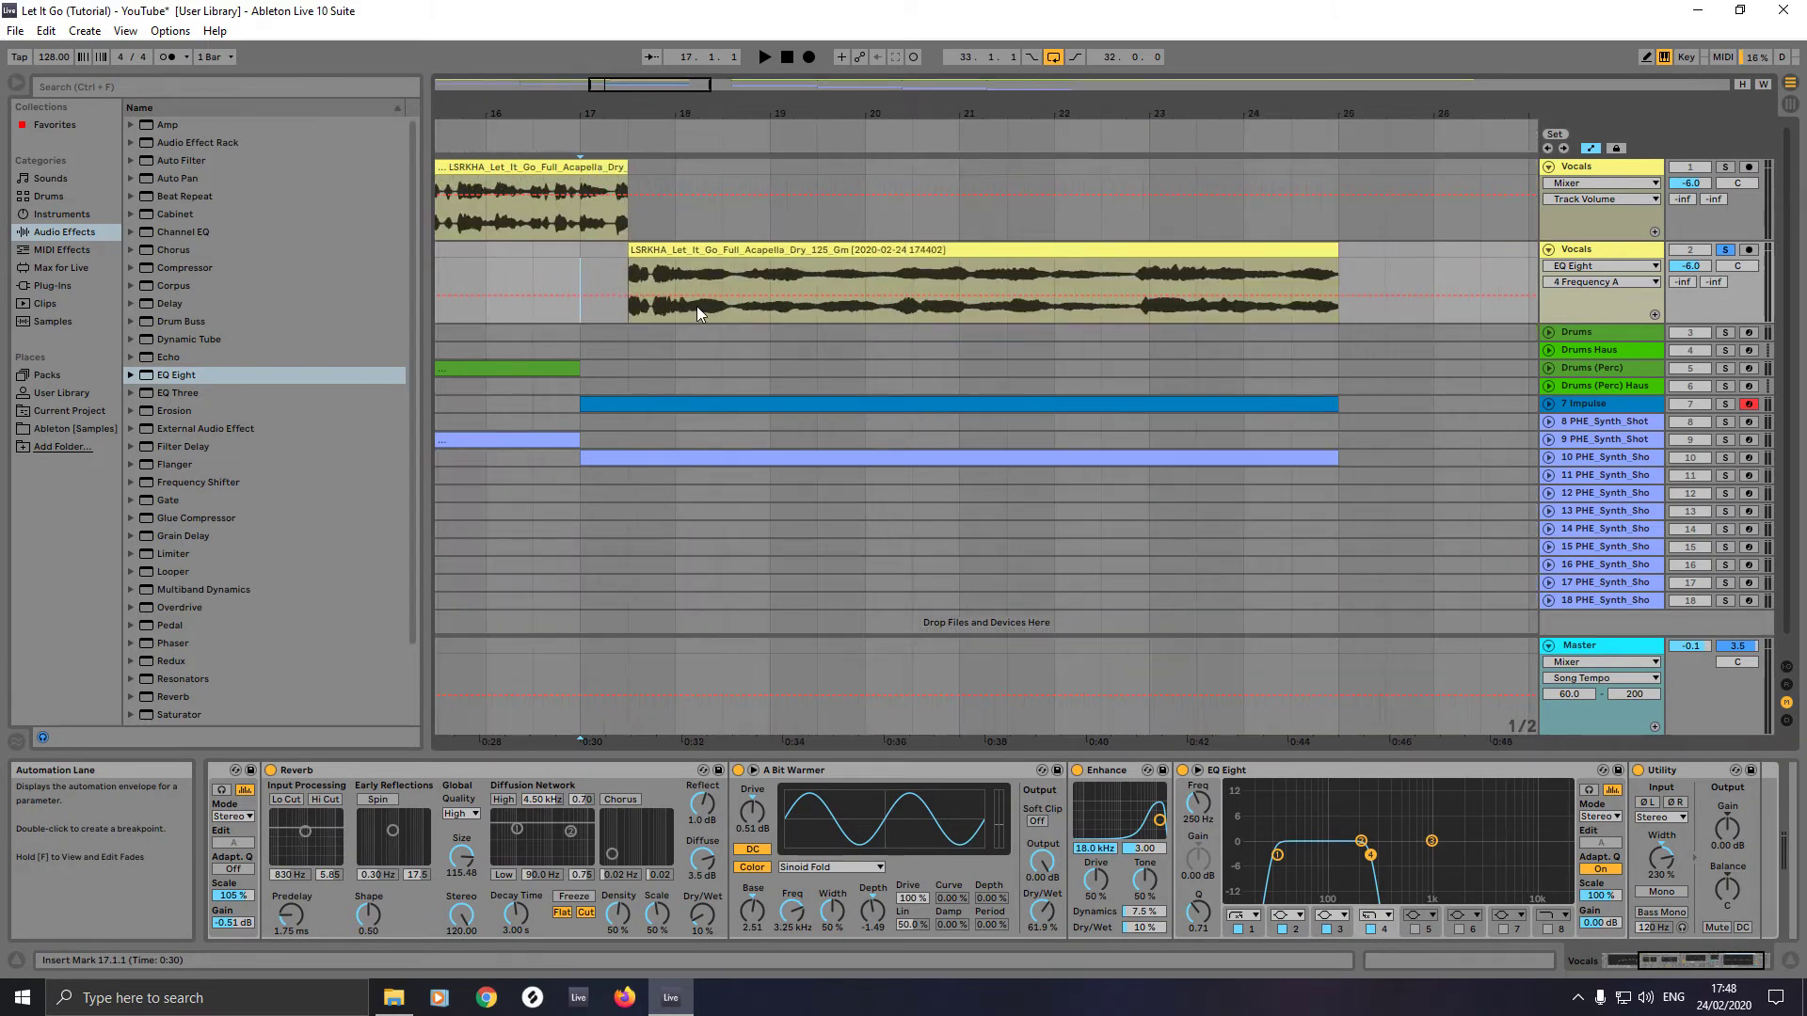
pyautogui.rightClick(1202, 813)
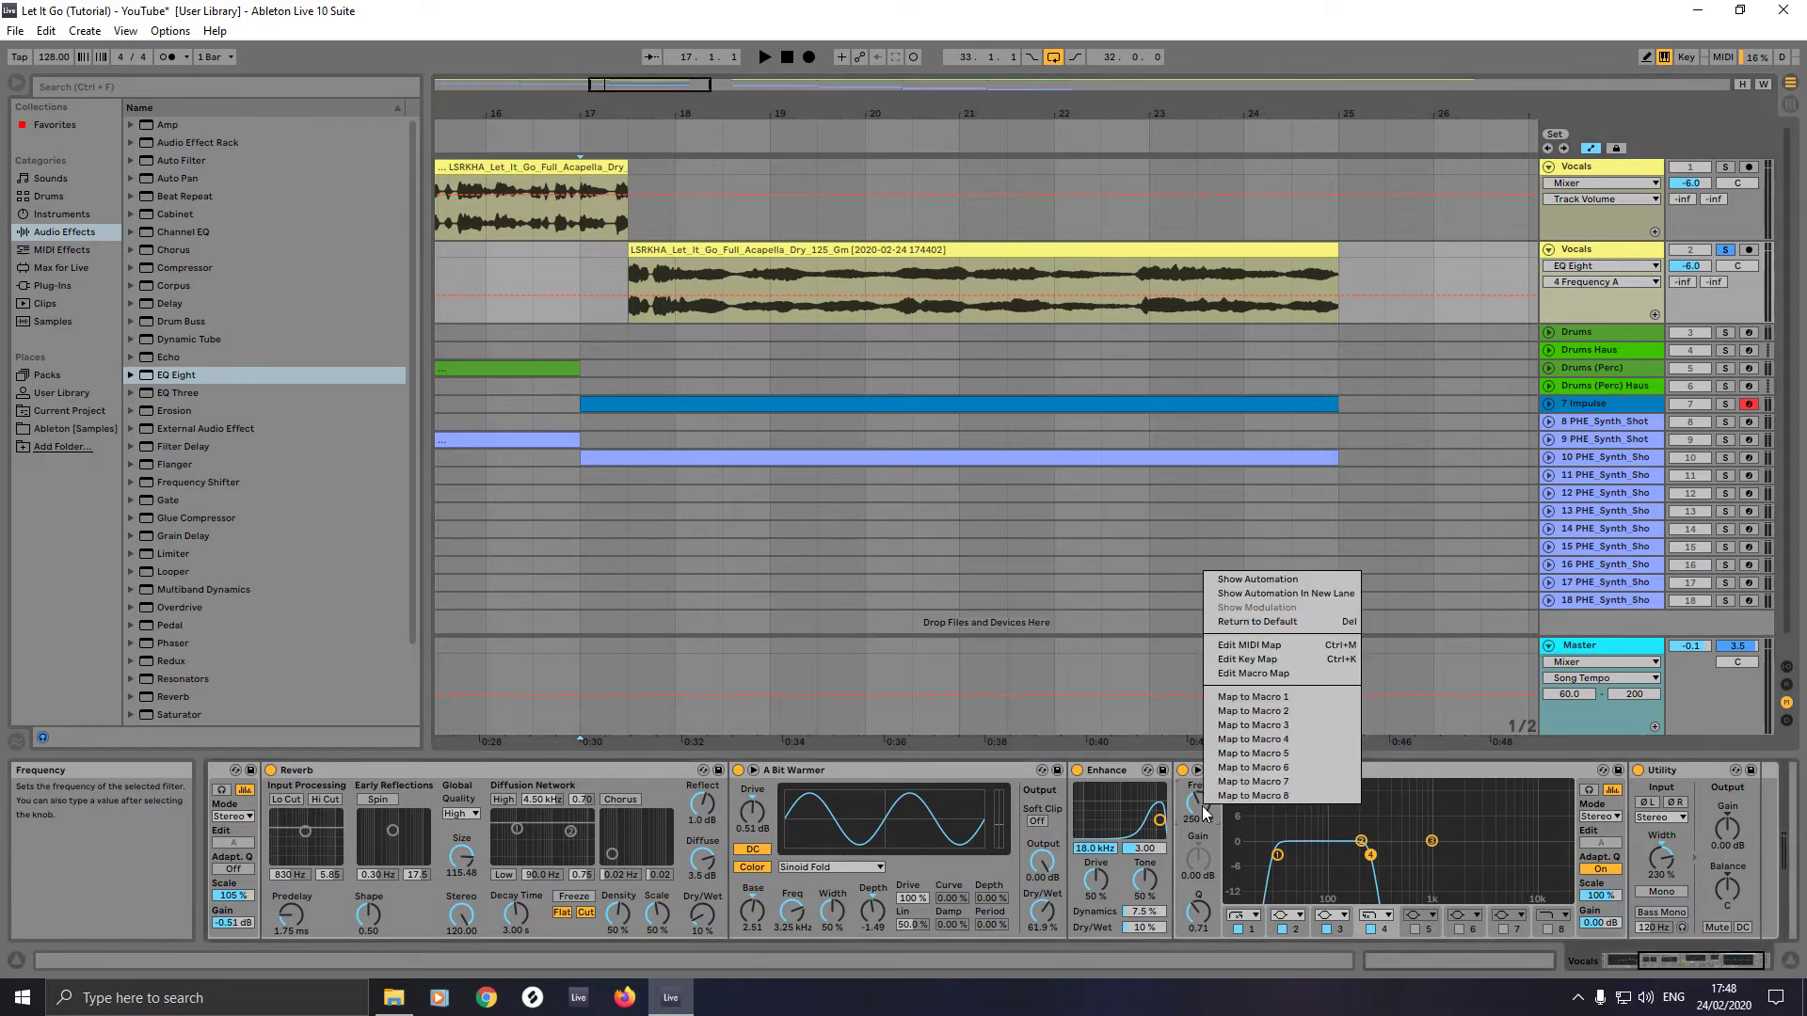
pyautogui.click(1256, 577)
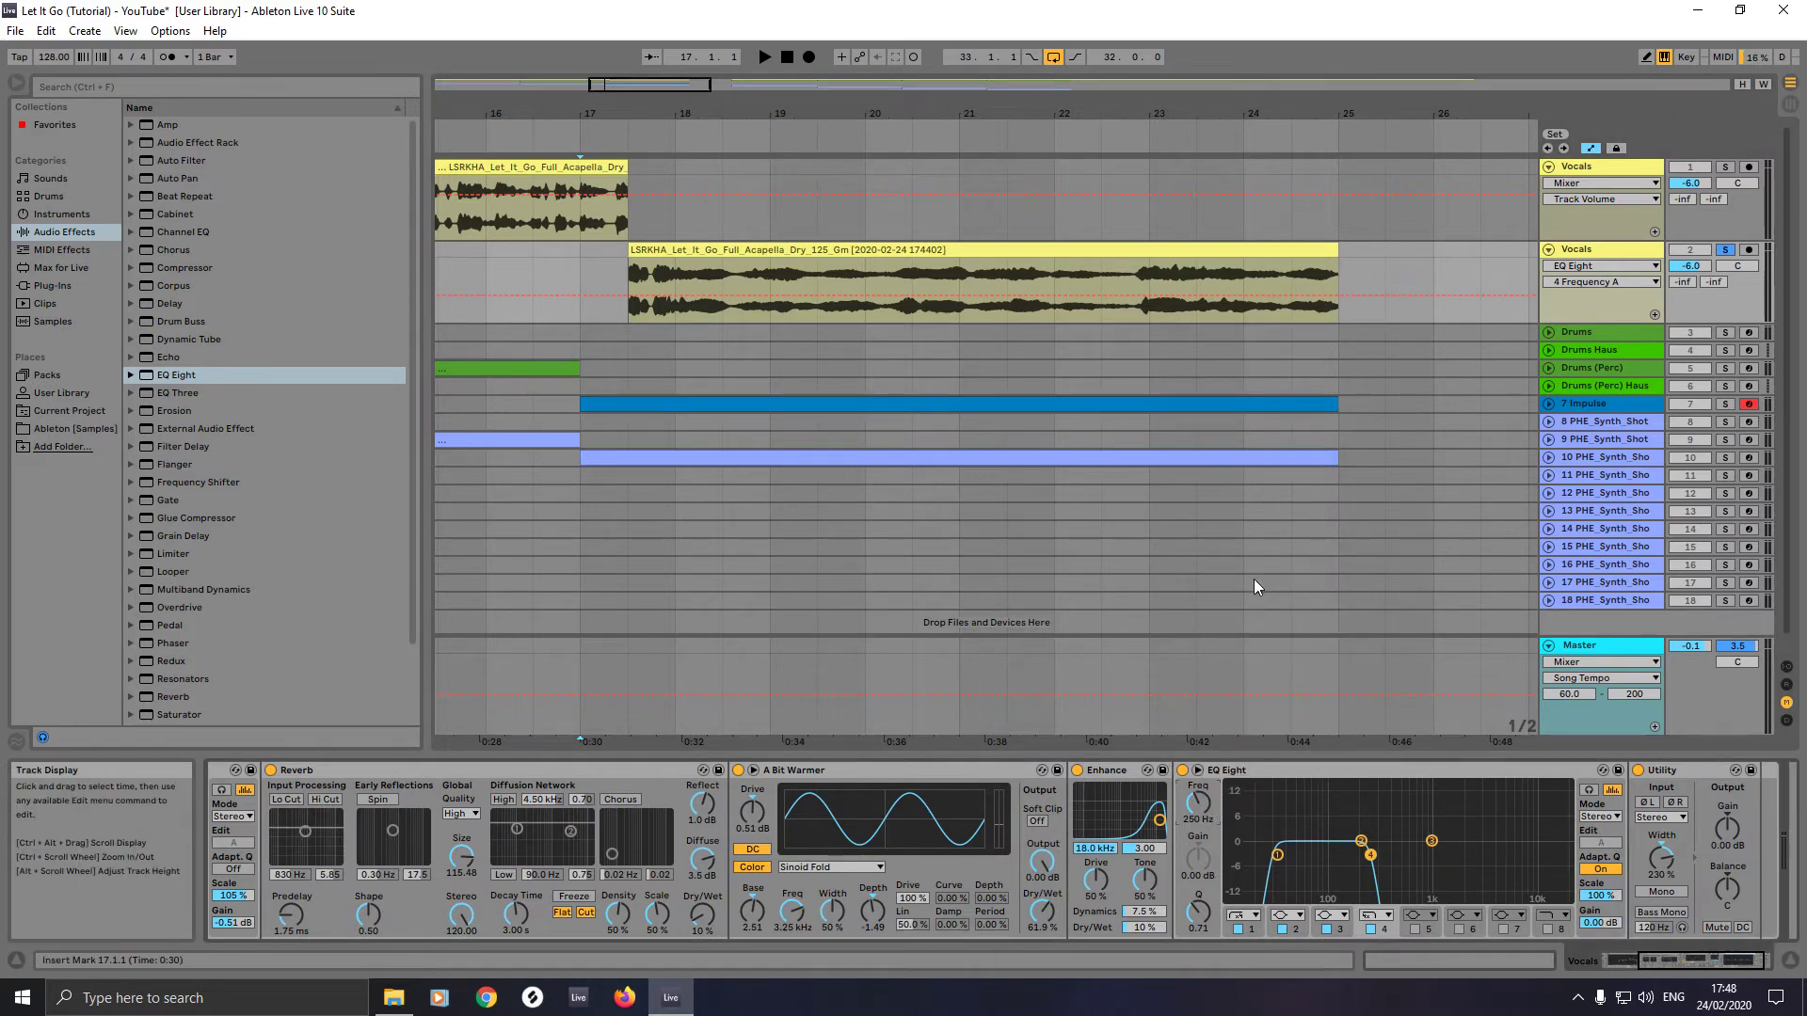
pyautogui.rightClick(723, 304)
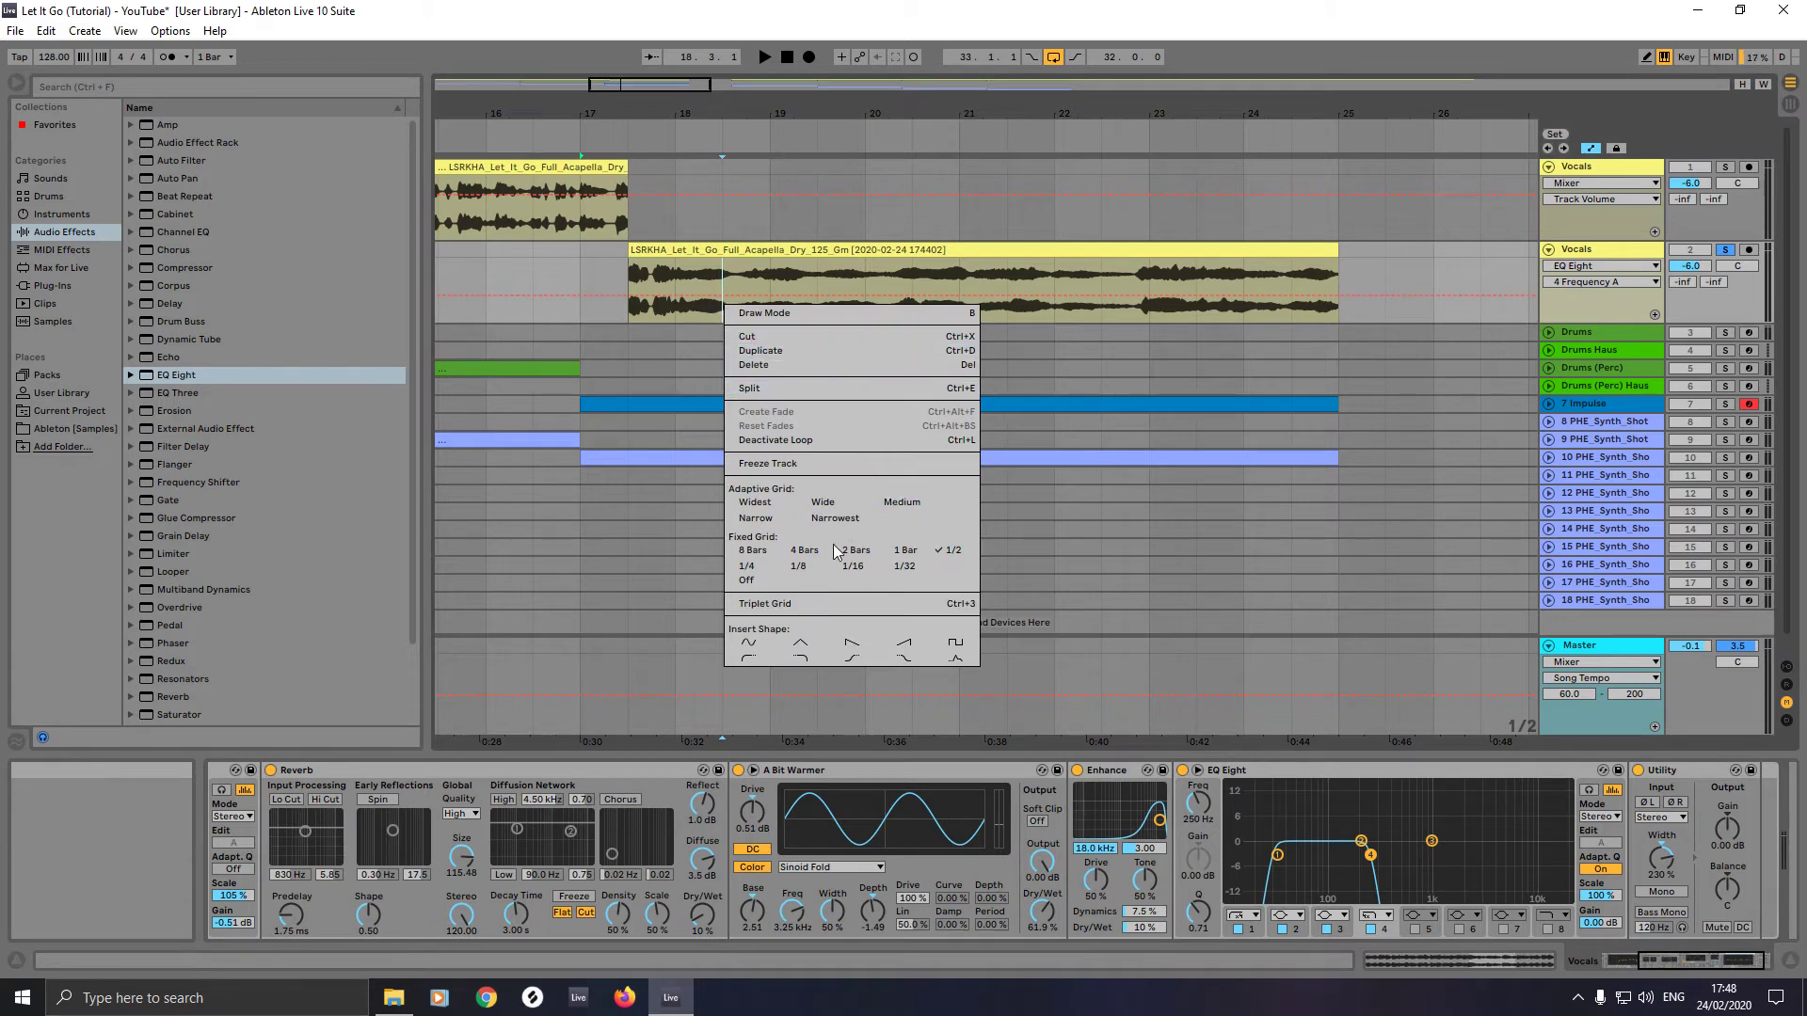
pyautogui.click(753, 567)
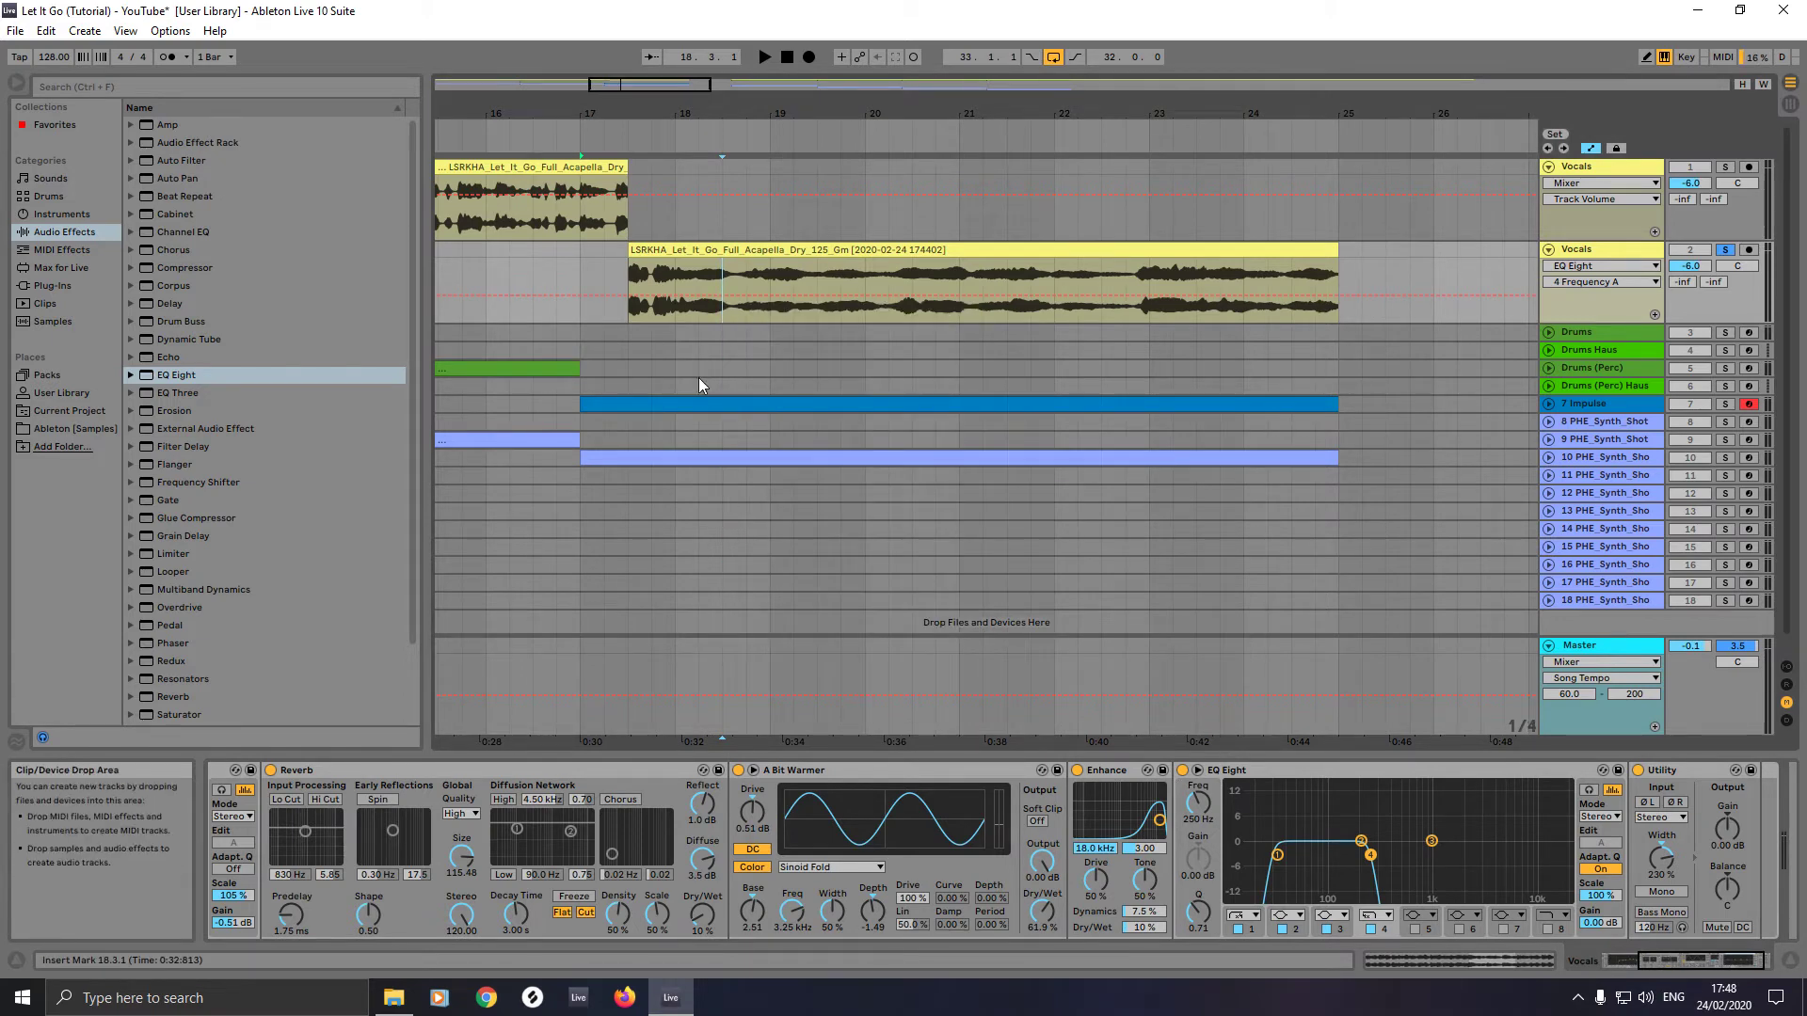
# - Draw filter 4's frequency automation as a stepped rise from about bar 18.3 to bar 25, using a 1/4 grid near the end and 1/2 elsewhere
pyautogui.press('b')
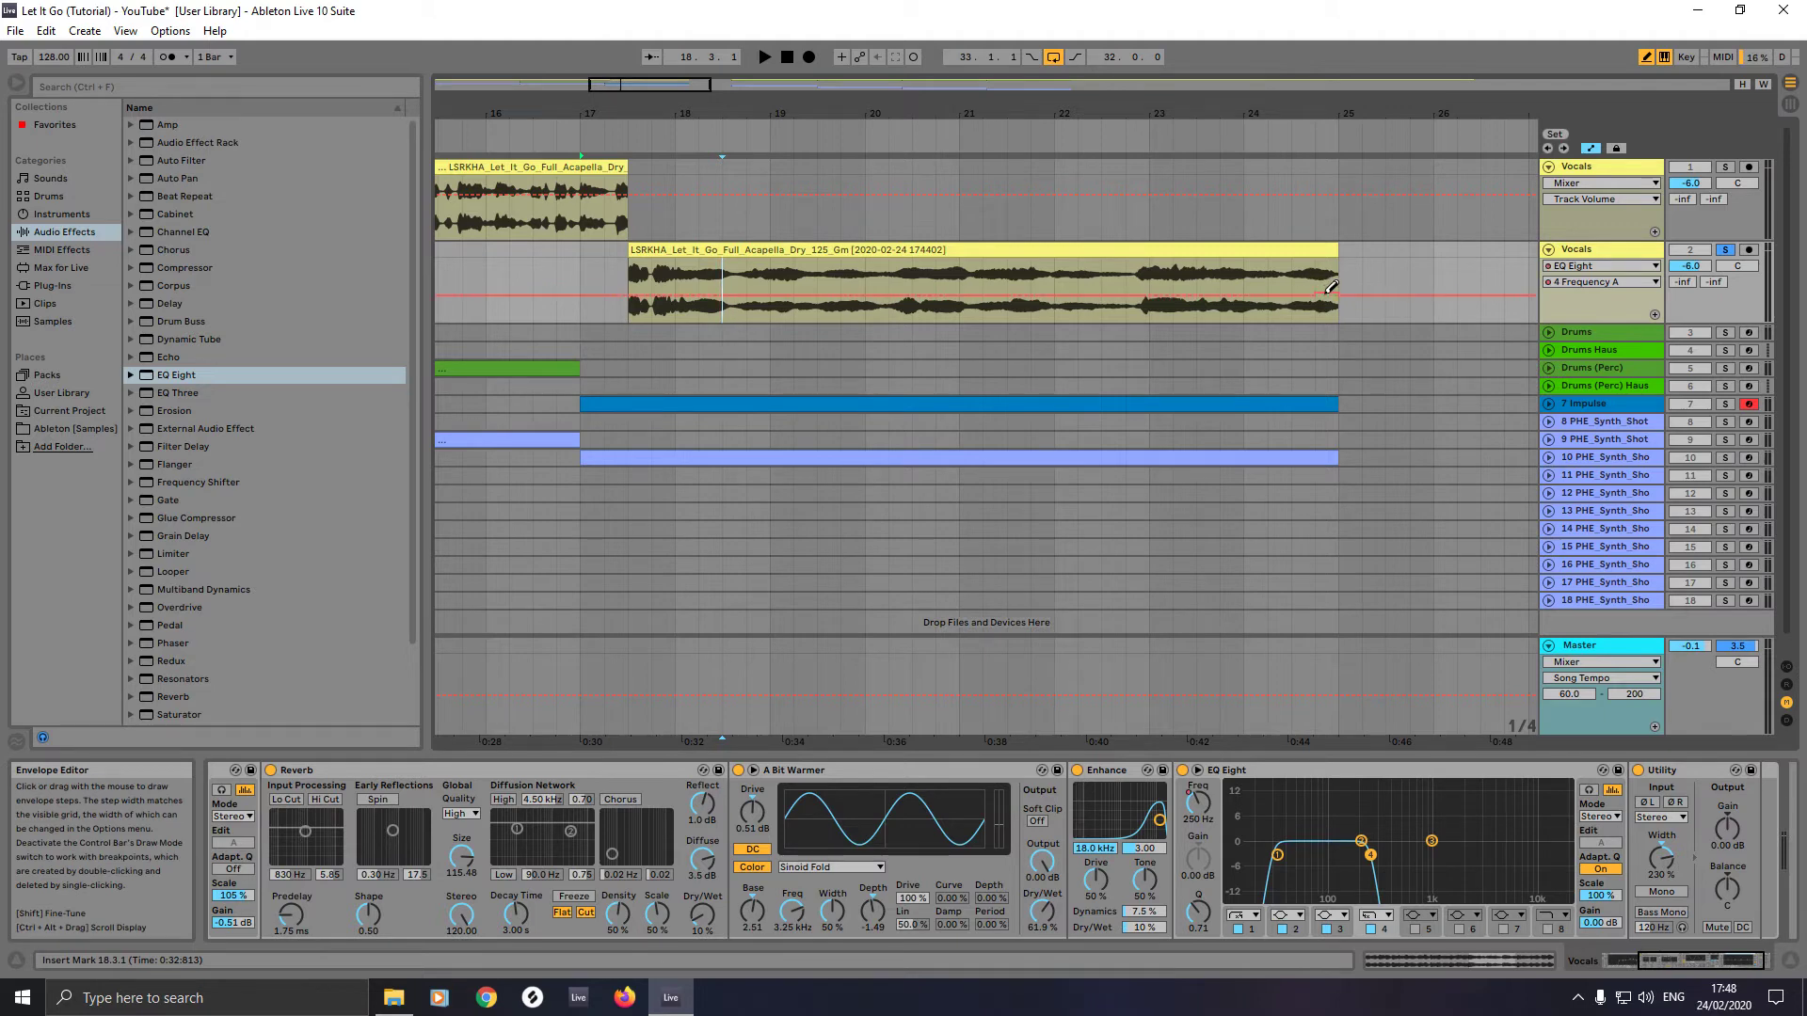
pyautogui.moveTo(1329, 287)
pyautogui.mouseDown()
pyautogui.moveTo(1327, 246)
pyautogui.moveTo(1330, 282)
pyautogui.moveTo(1328, 261)
pyautogui.moveTo(1253, 269)
pyautogui.mouseUp()
pyautogui.moveTo(1253, 270); pyautogui.dragTo(1215, 262)
pyautogui.rightClick(1172, 280)
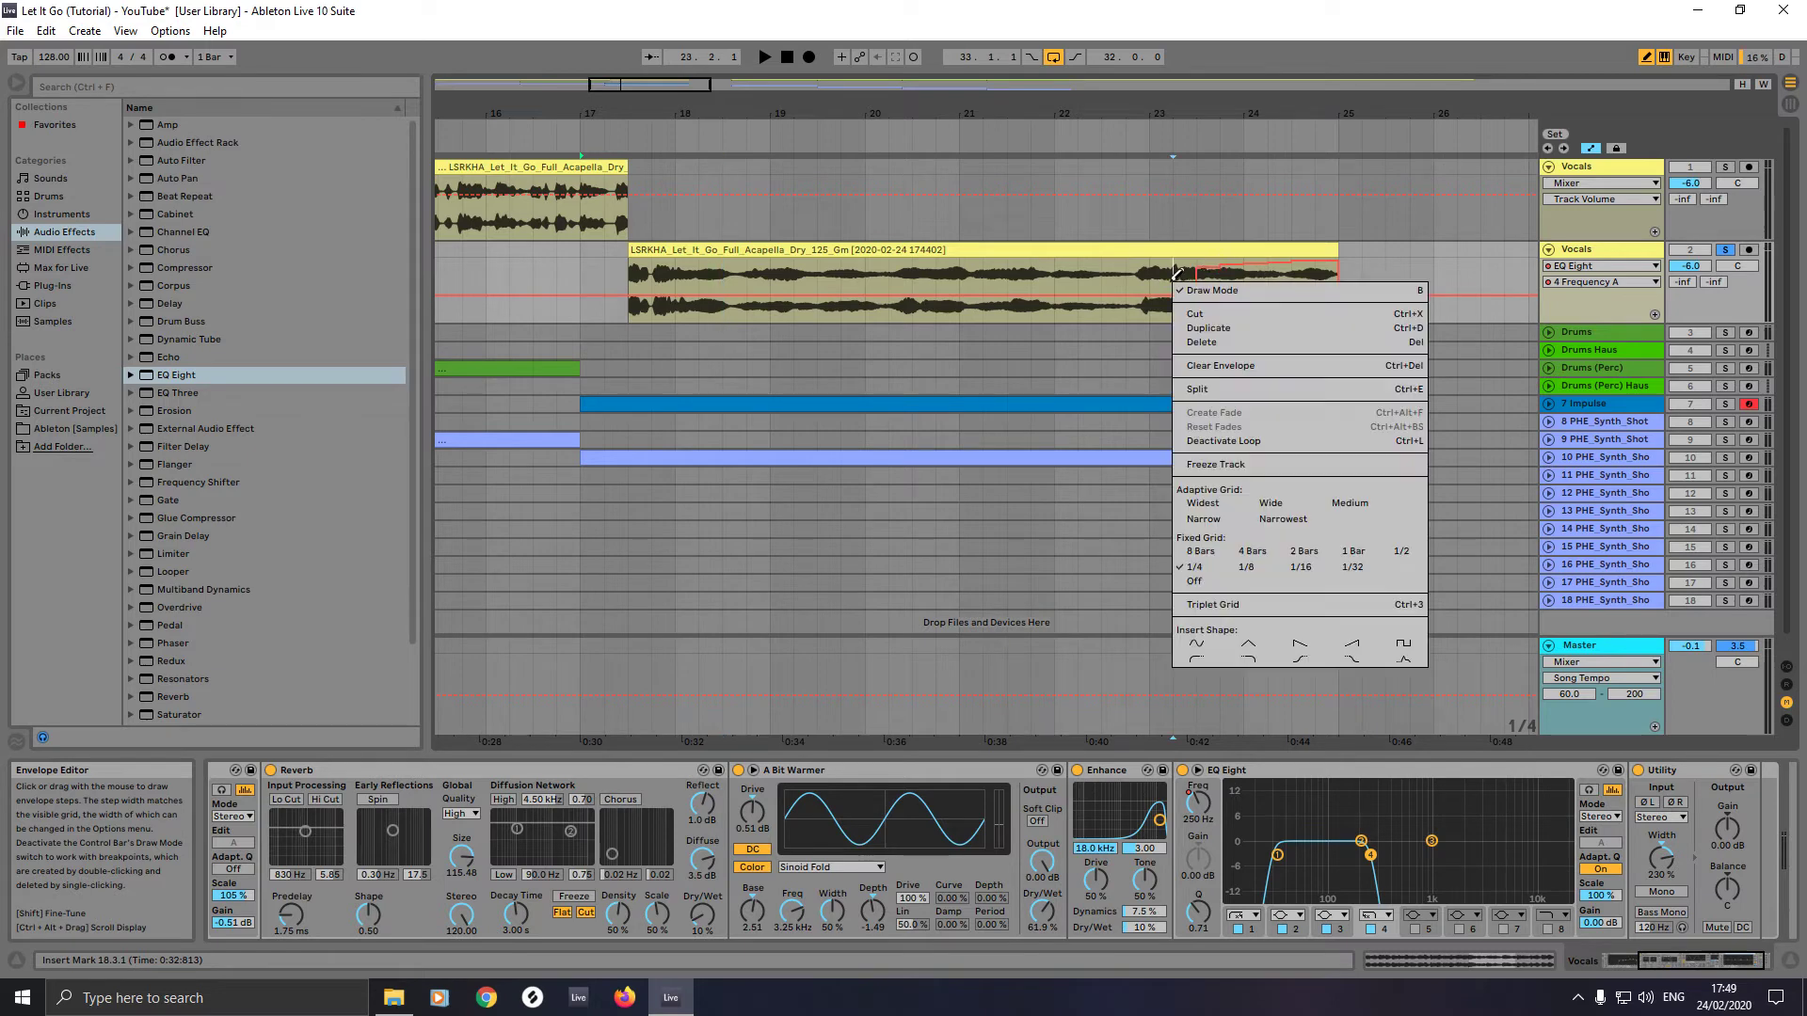
pyautogui.click(1408, 549)
pyautogui.moveTo(1176, 278)
pyautogui.mouseDown()
pyautogui.moveTo(1016, 285)
pyautogui.moveTo(1026, 269)
pyautogui.moveTo(984, 290)
pyautogui.moveTo(987, 271)
pyautogui.moveTo(926, 294)
pyautogui.moveTo(926, 279)
pyautogui.moveTo(977, 271)
pyautogui.moveTo(896, 280)
pyautogui.mouseUp()
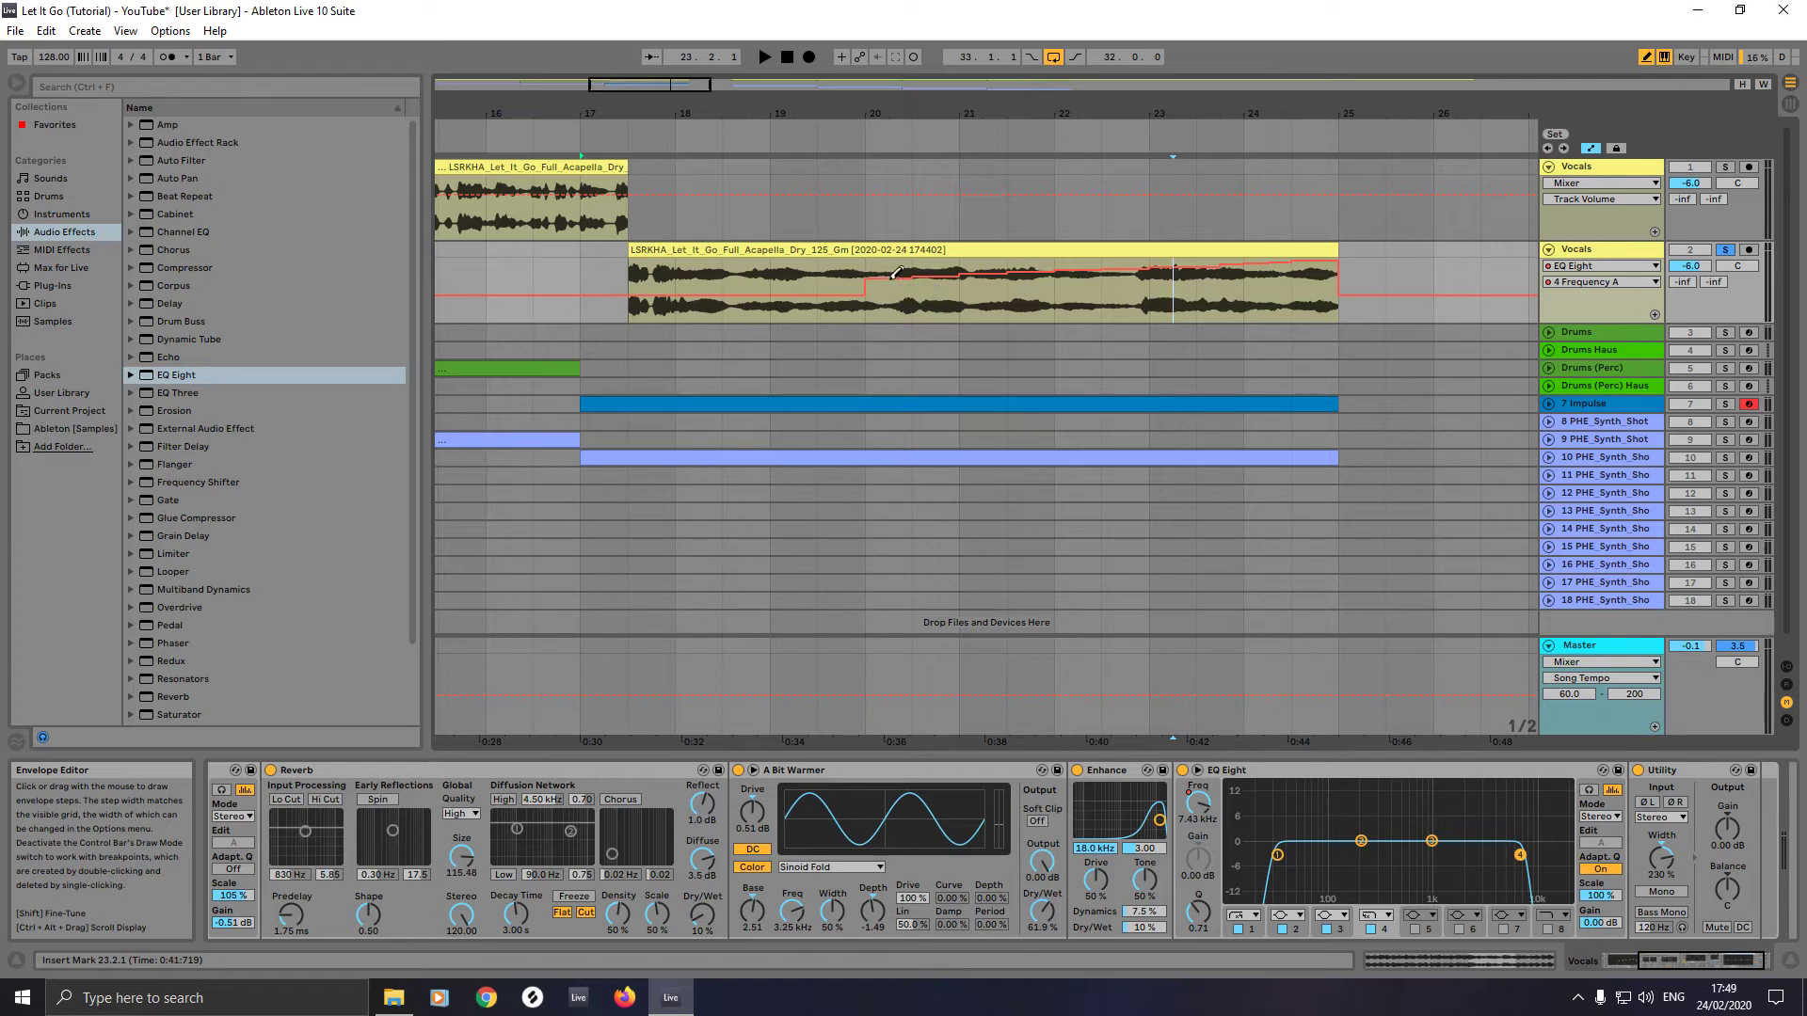
pyautogui.moveTo(847, 295); pyautogui.dragTo(749, 286)
# - Set the fixed grid to 1/4, continue the frequency steps down to the stretched clip's start, and play the result
pyautogui.rightClick(697, 284)
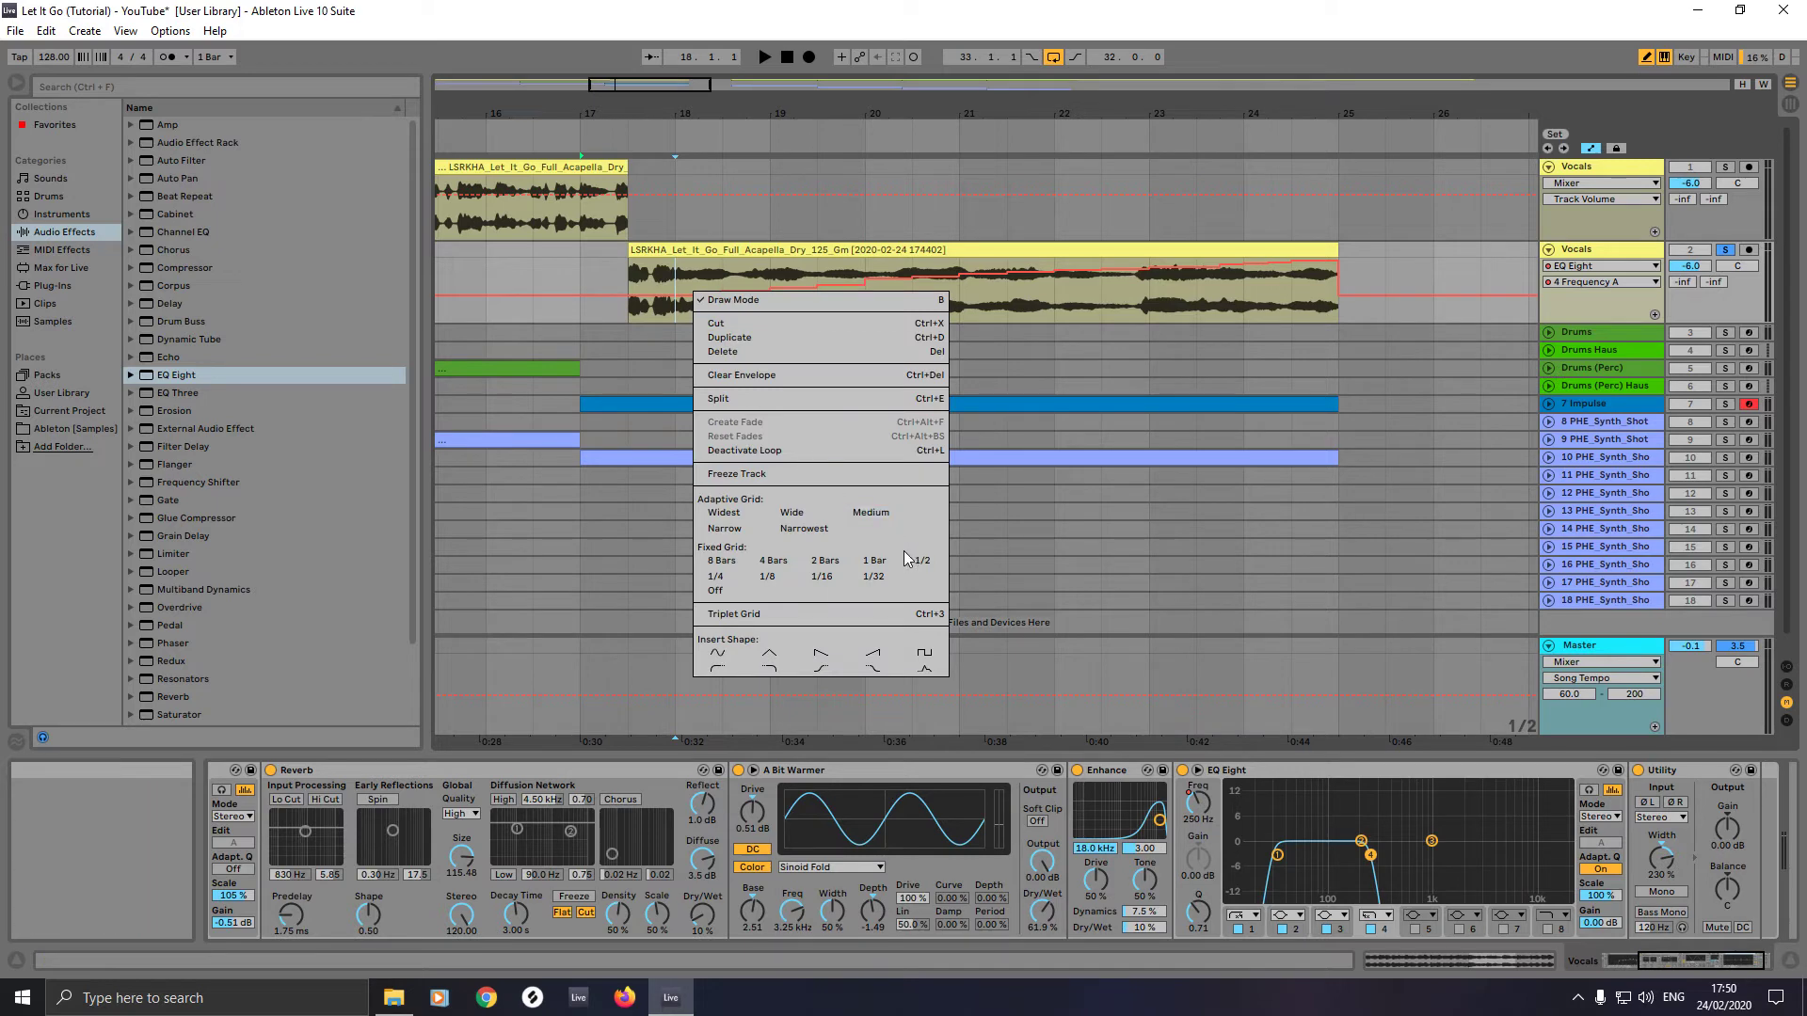
pyautogui.click(723, 585)
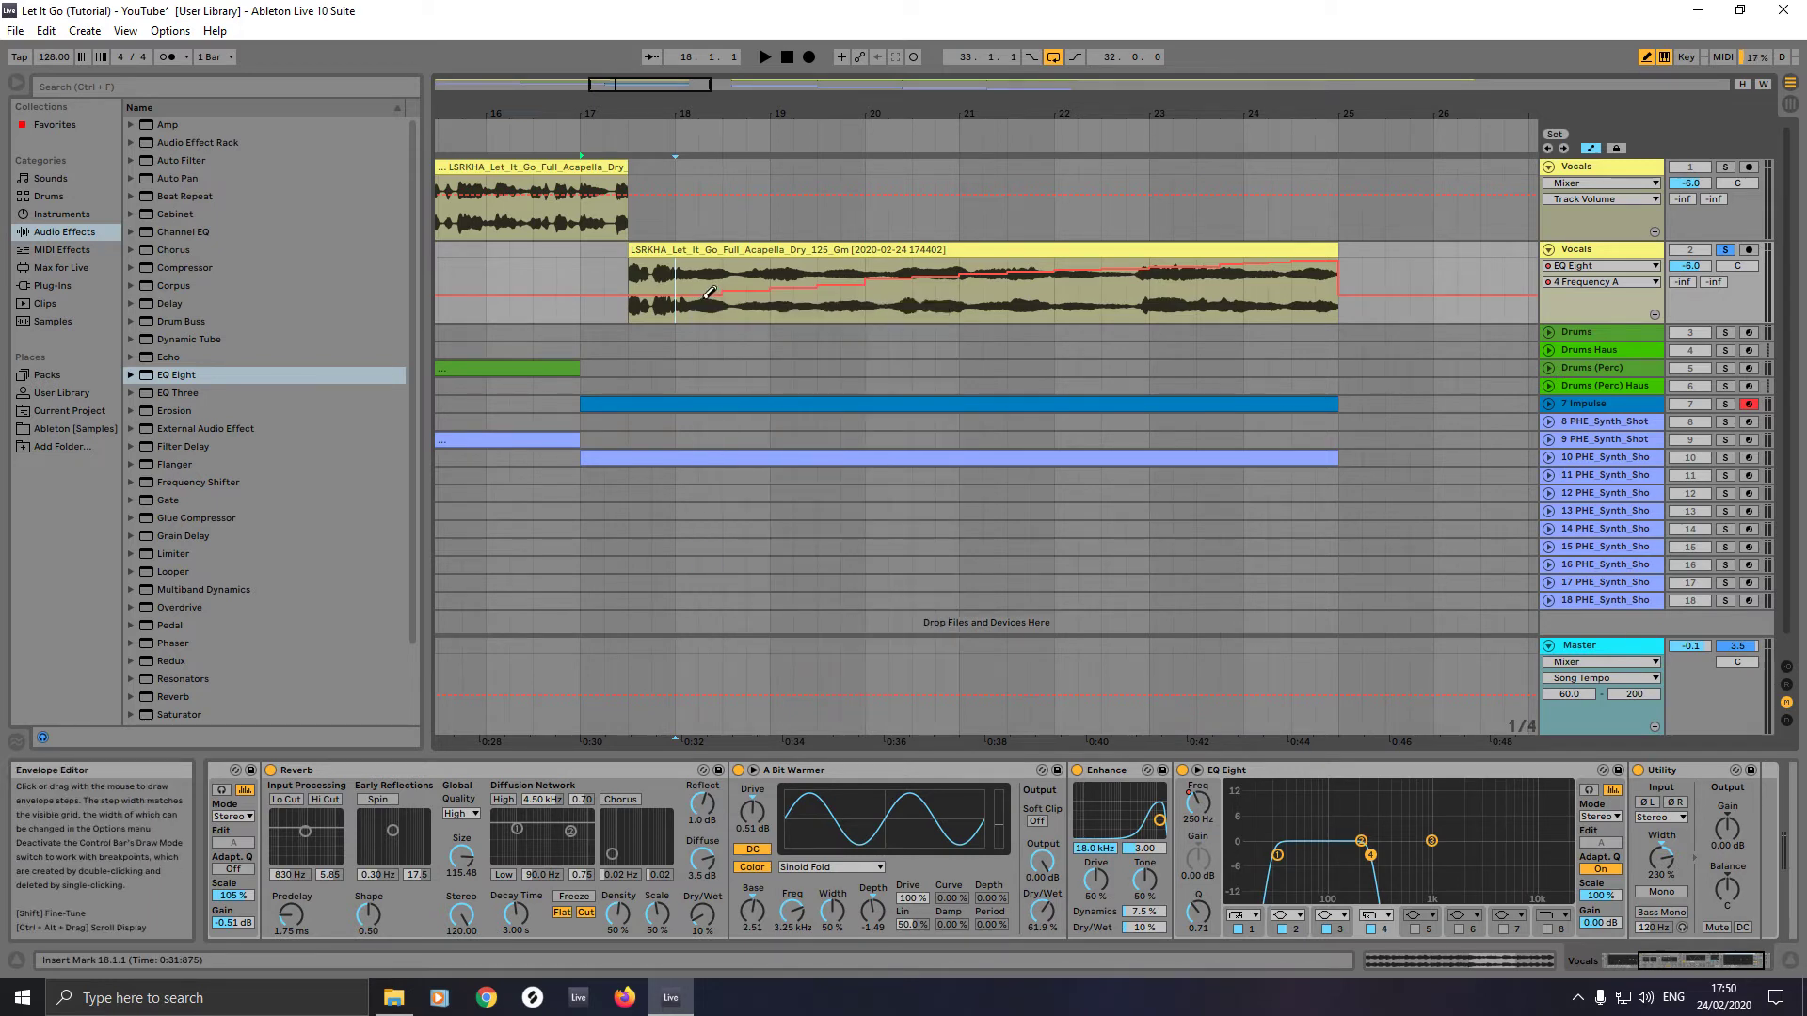
pyautogui.moveTo(713, 292); pyautogui.dragTo(685, 294)
pyautogui.moveTo(685, 294); pyautogui.dragTo(663, 300)
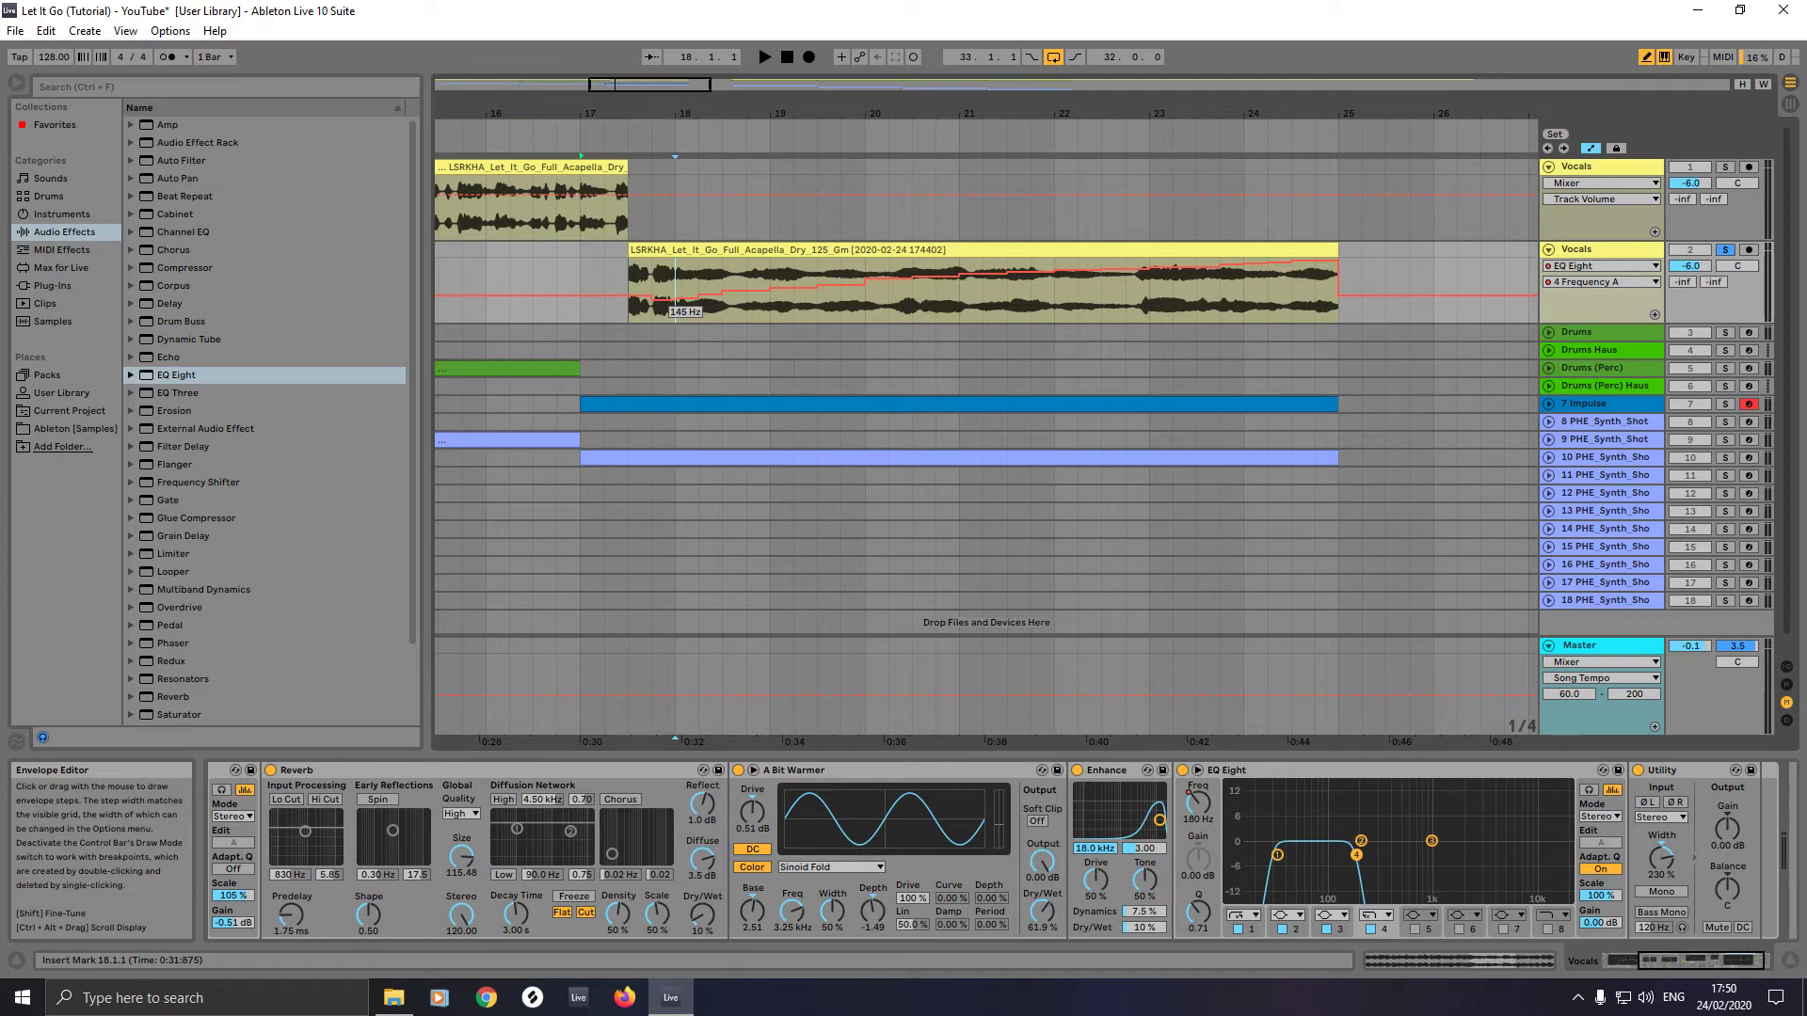
pyautogui.moveTo(664, 299); pyautogui.dragTo(651, 301)
pyautogui.press('space')
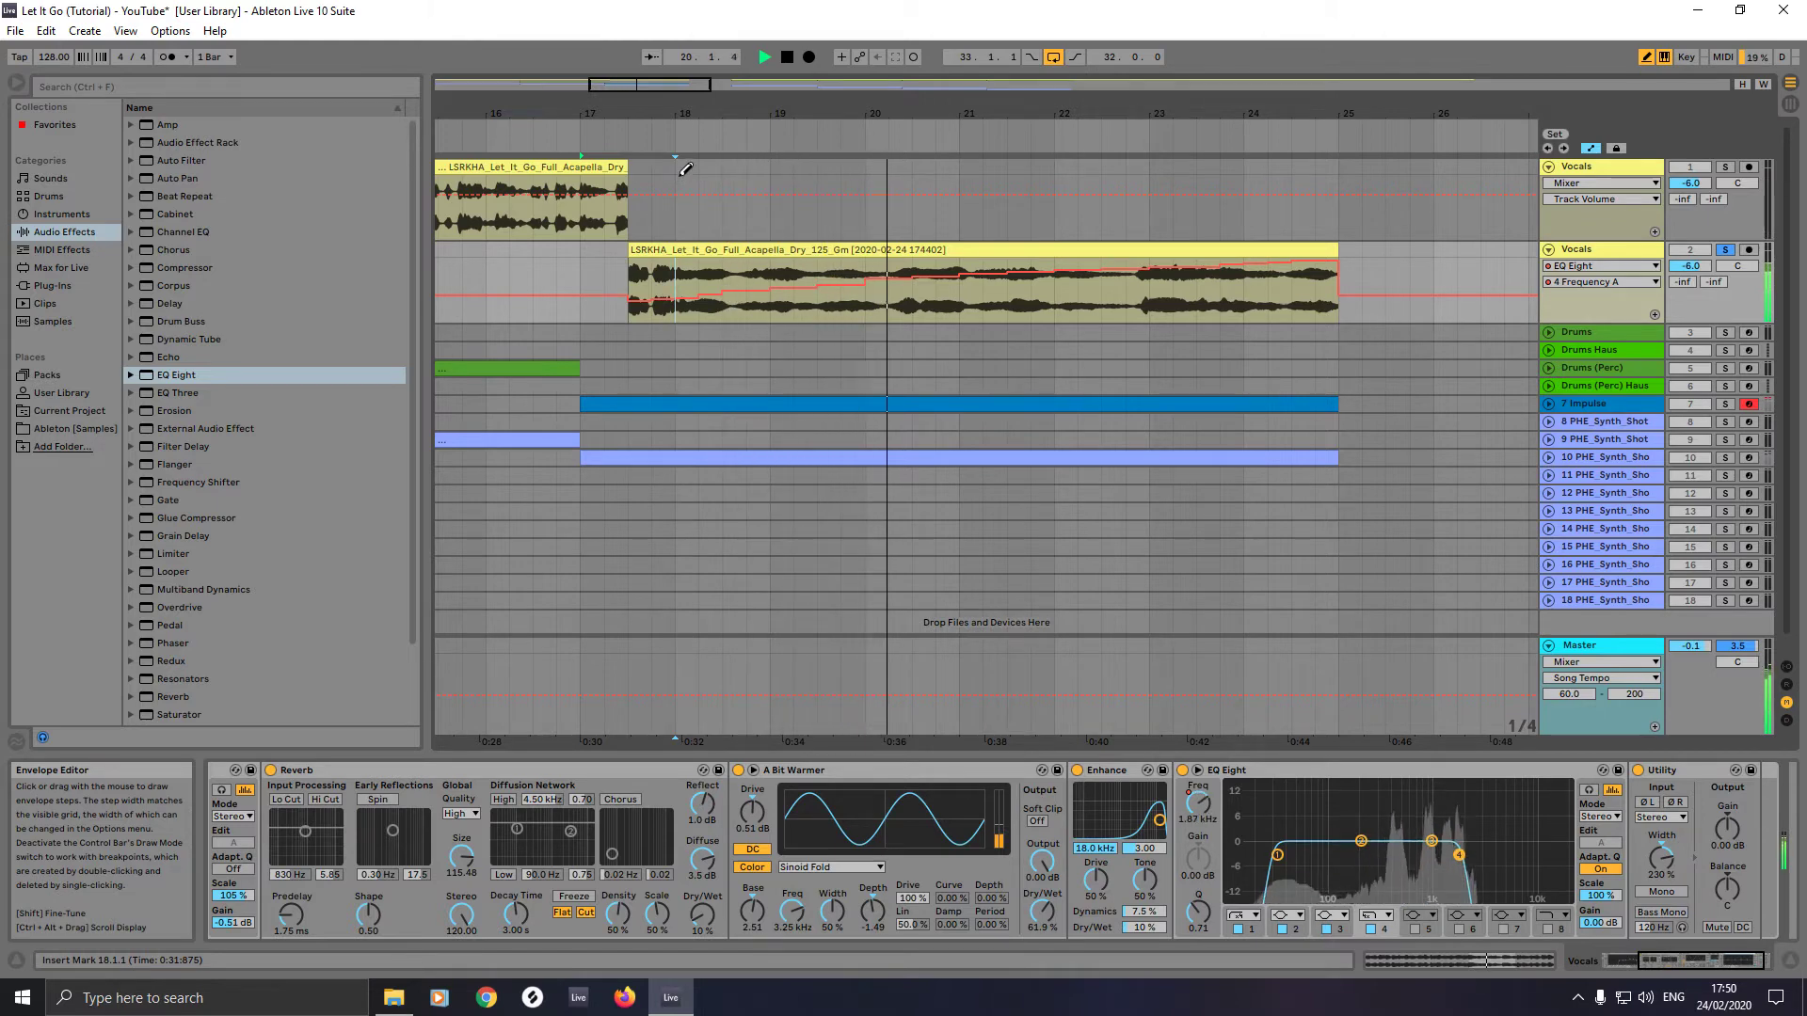
pyautogui.press('space')
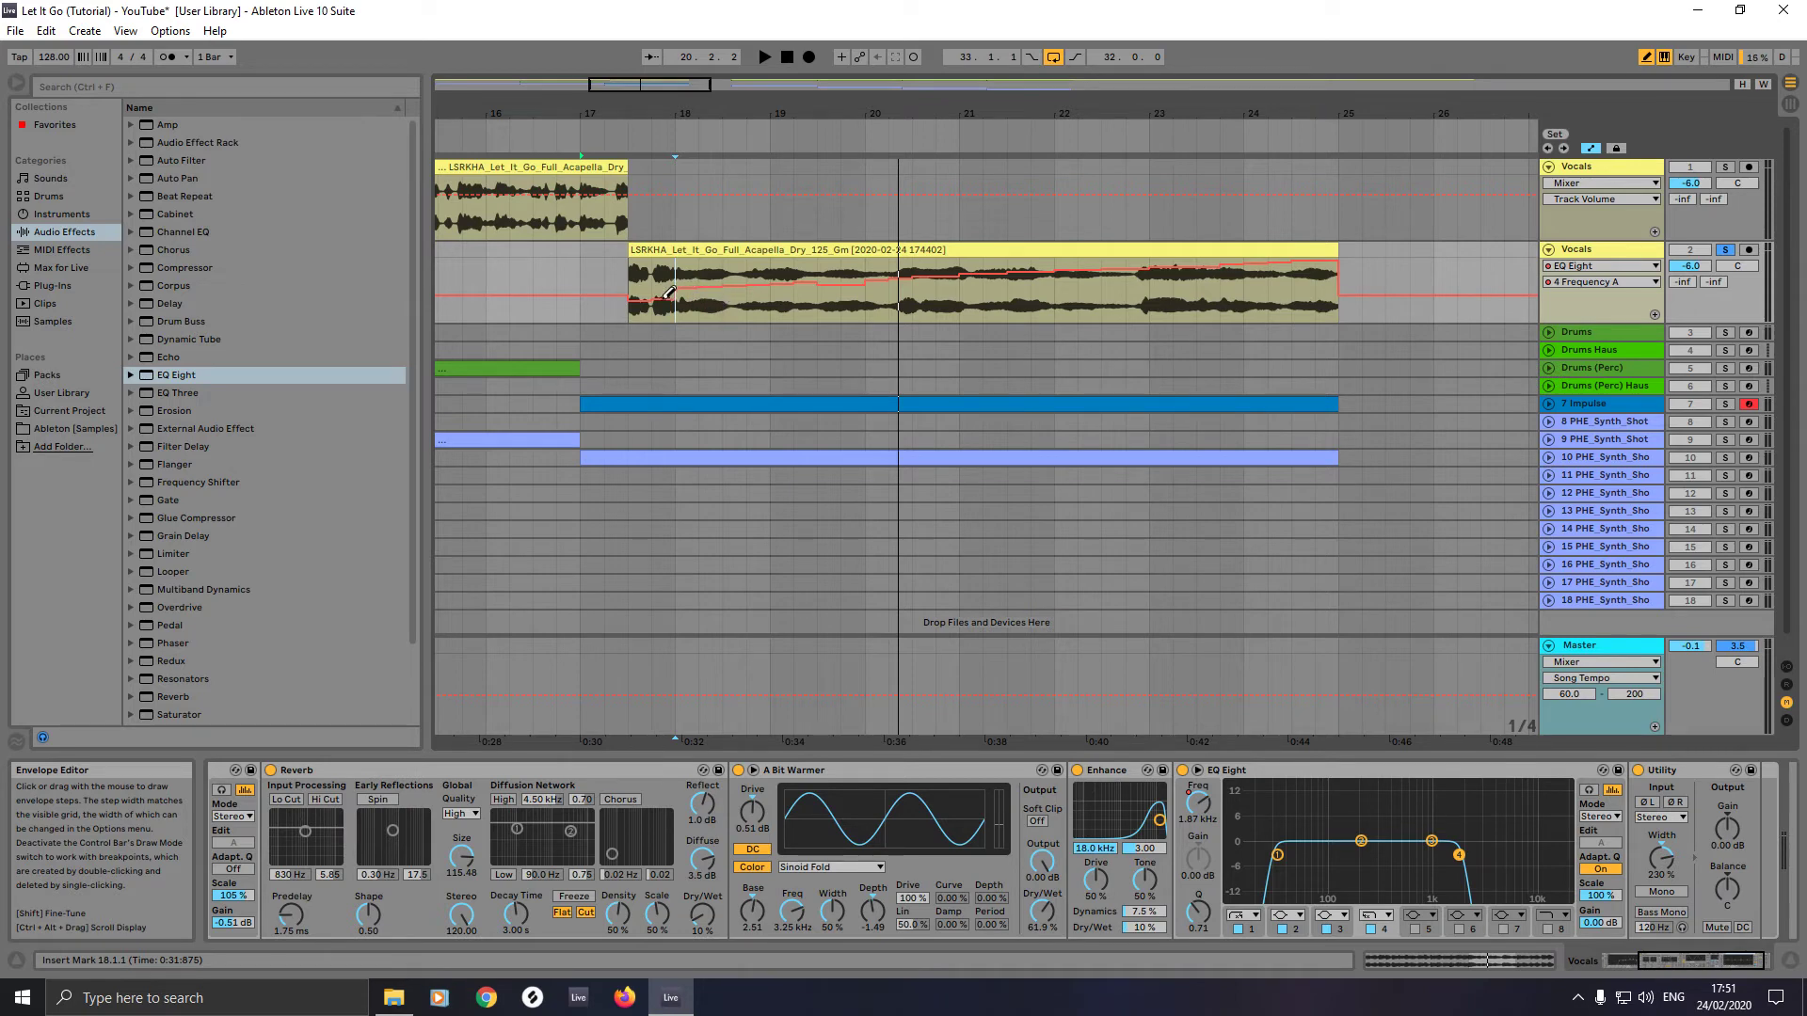
# - Redraw the frequency steps at the stretched clip's start so the rise begins at about 352 Hz, and play the build-up
pyautogui.moveTo(663, 300); pyautogui.dragTo(663, 291)
pyautogui.moveTo(668, 302)
pyautogui.mouseDown()
pyautogui.moveTo(668, 284)
pyautogui.moveTo(641, 299)
pyautogui.mouseUp()
pyautogui.press('space')
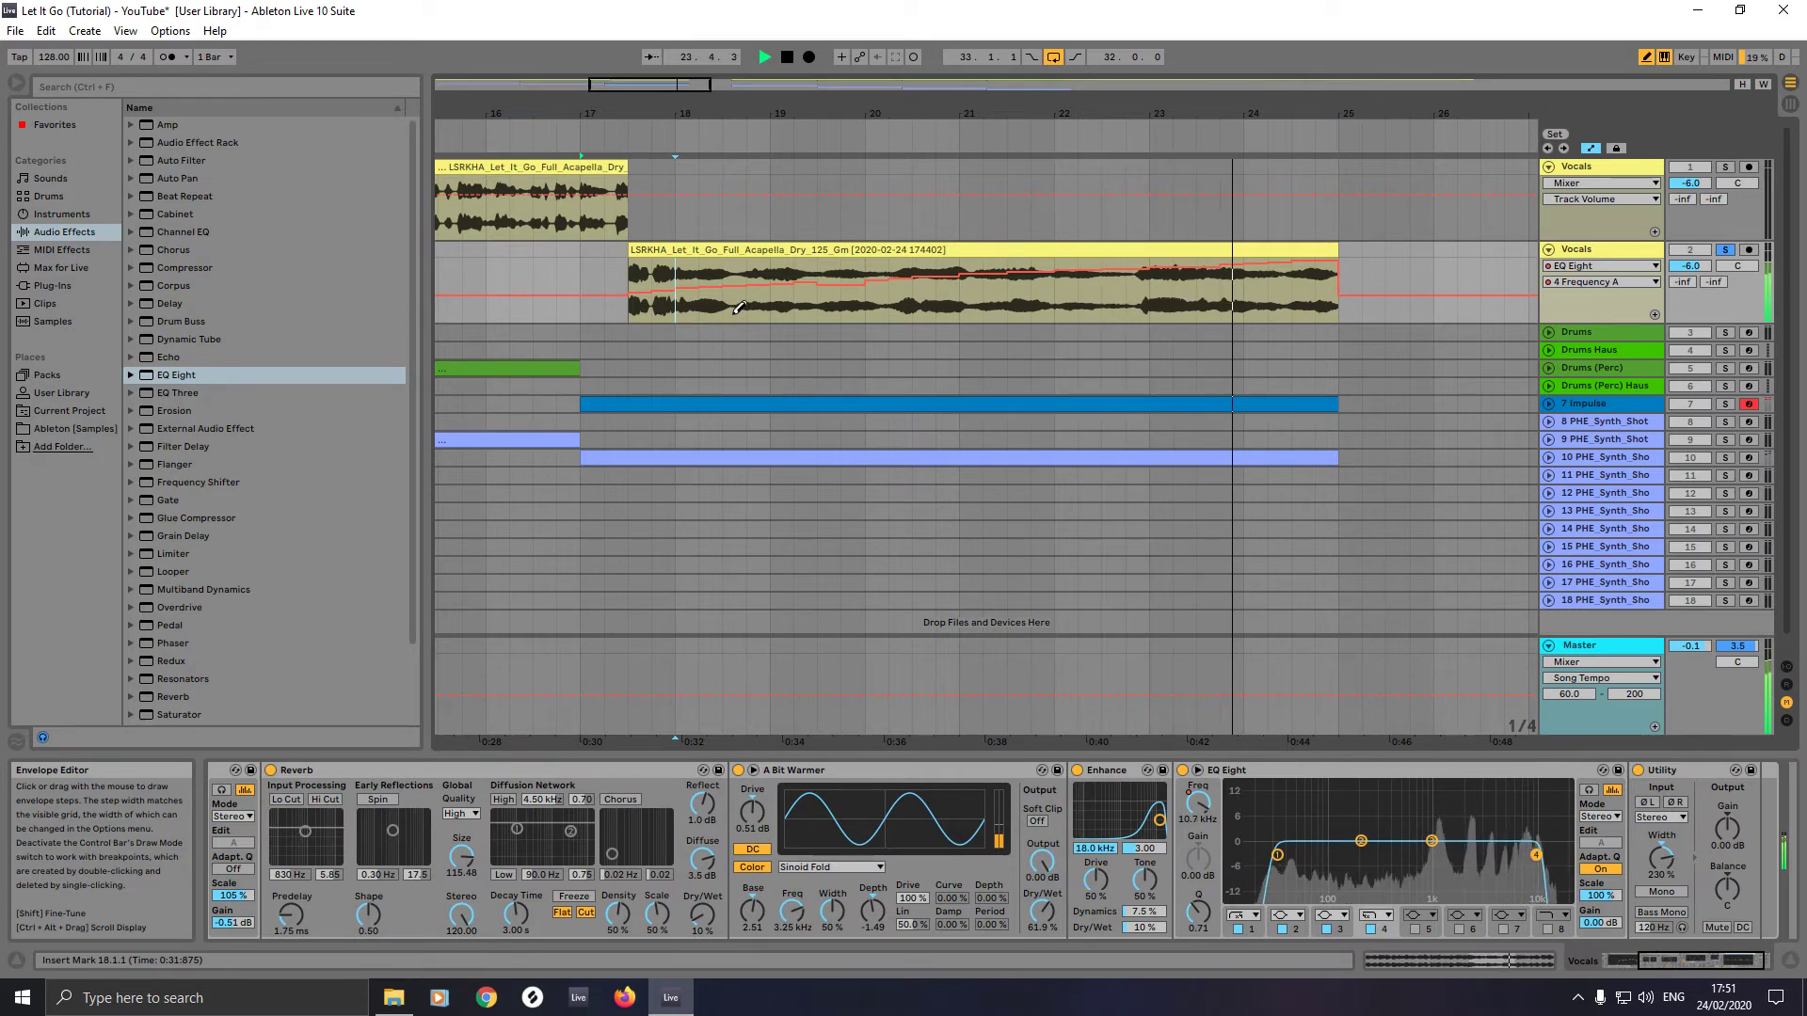
pyautogui.press('space')
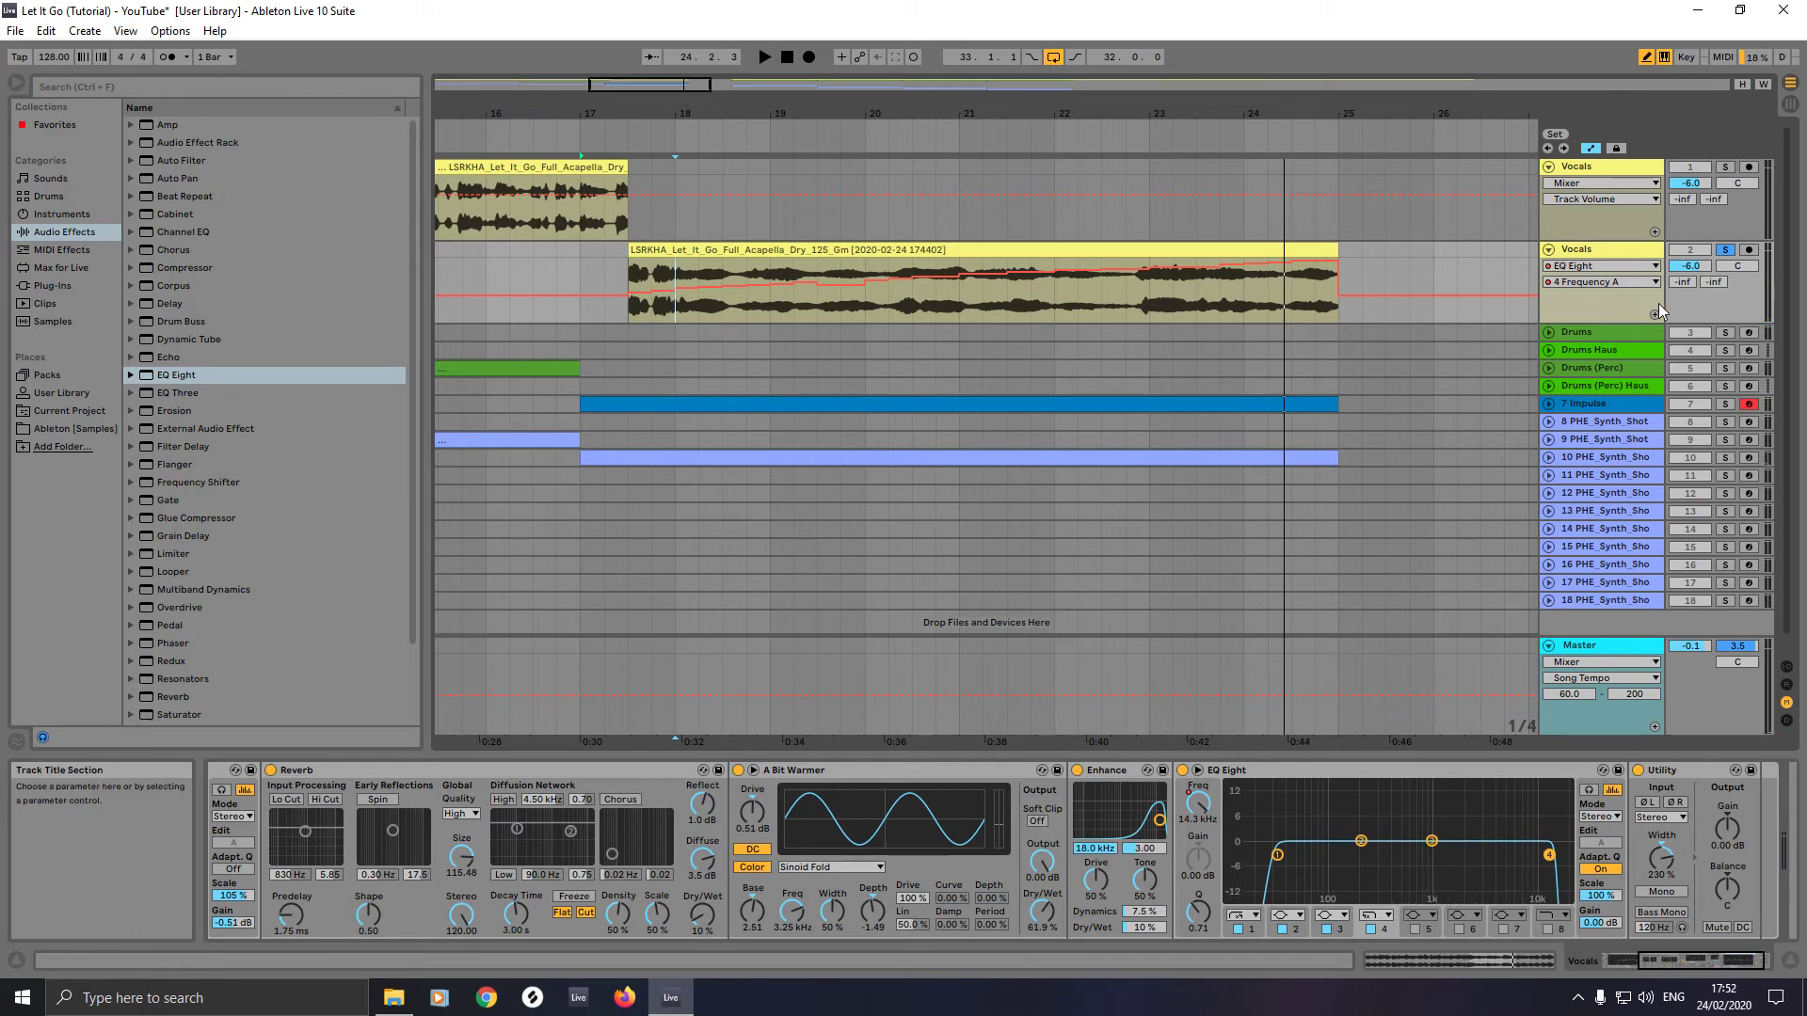
# - Show the duplicate Vocals track's volume automation and set the fixed grid to 1 Bar, drawing trial volume steps at the clip's start
pyautogui.rightClick(1697, 267)
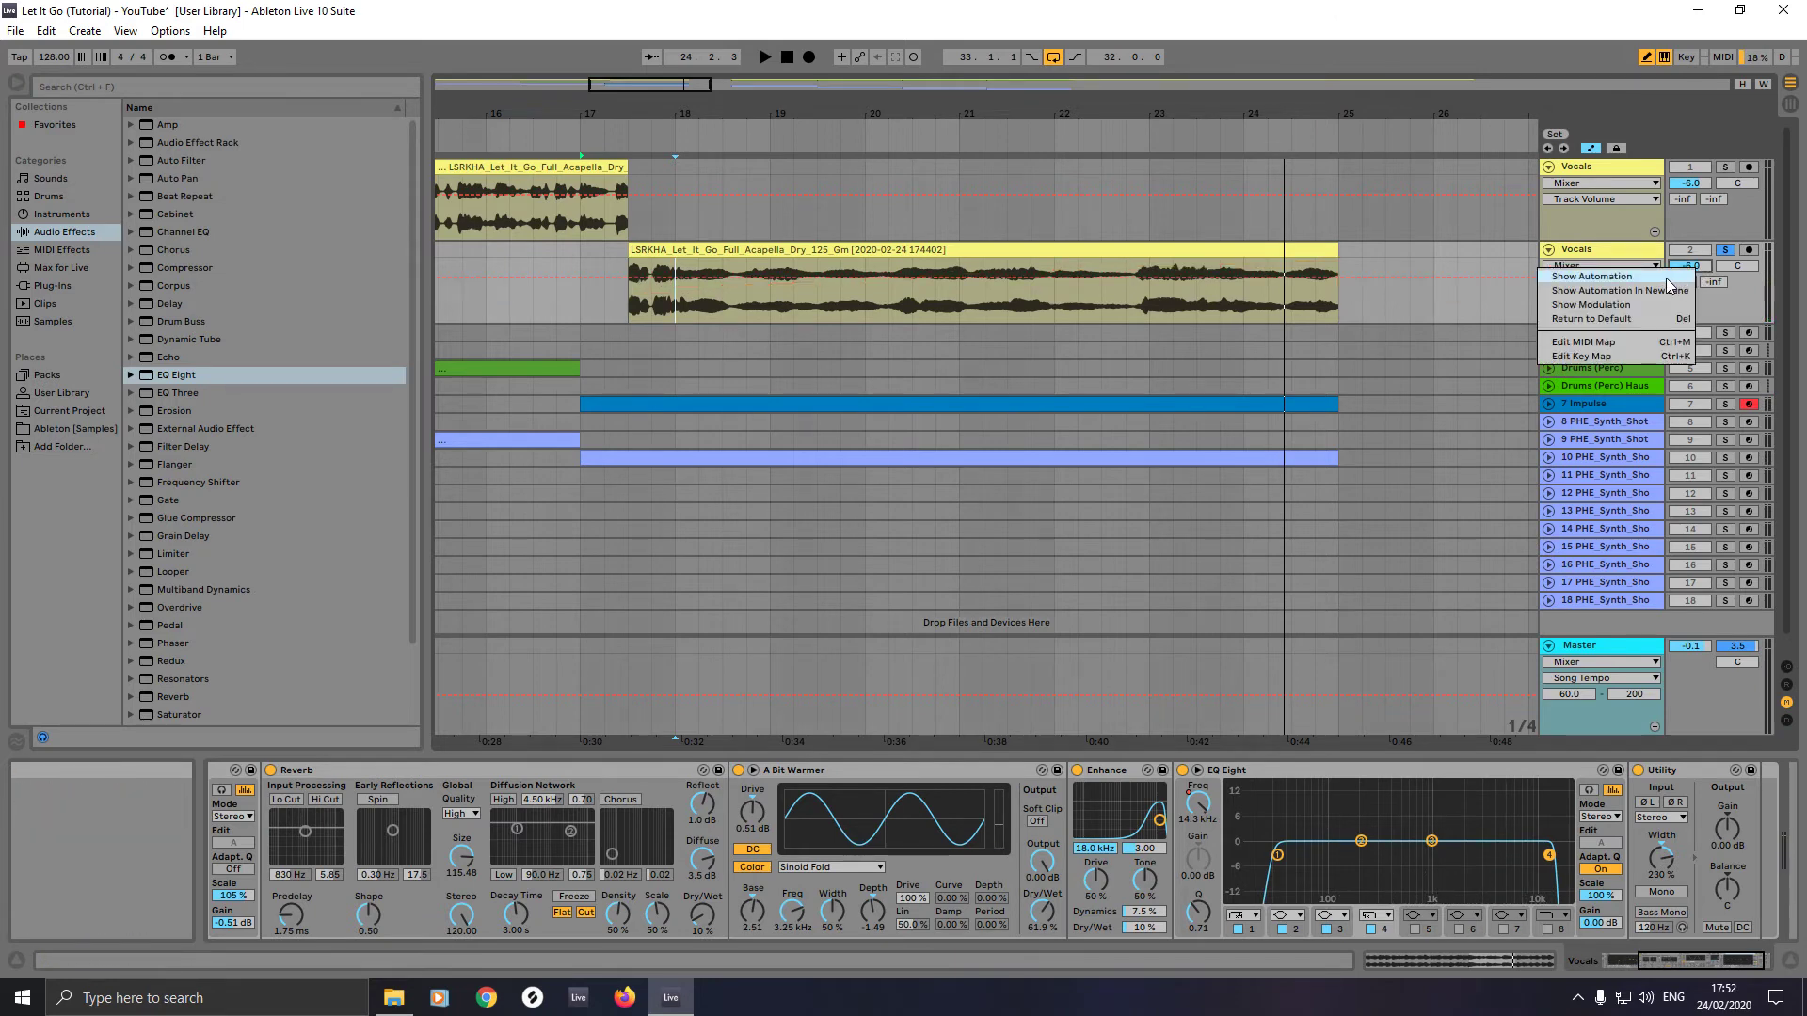
pyautogui.click(1667, 279)
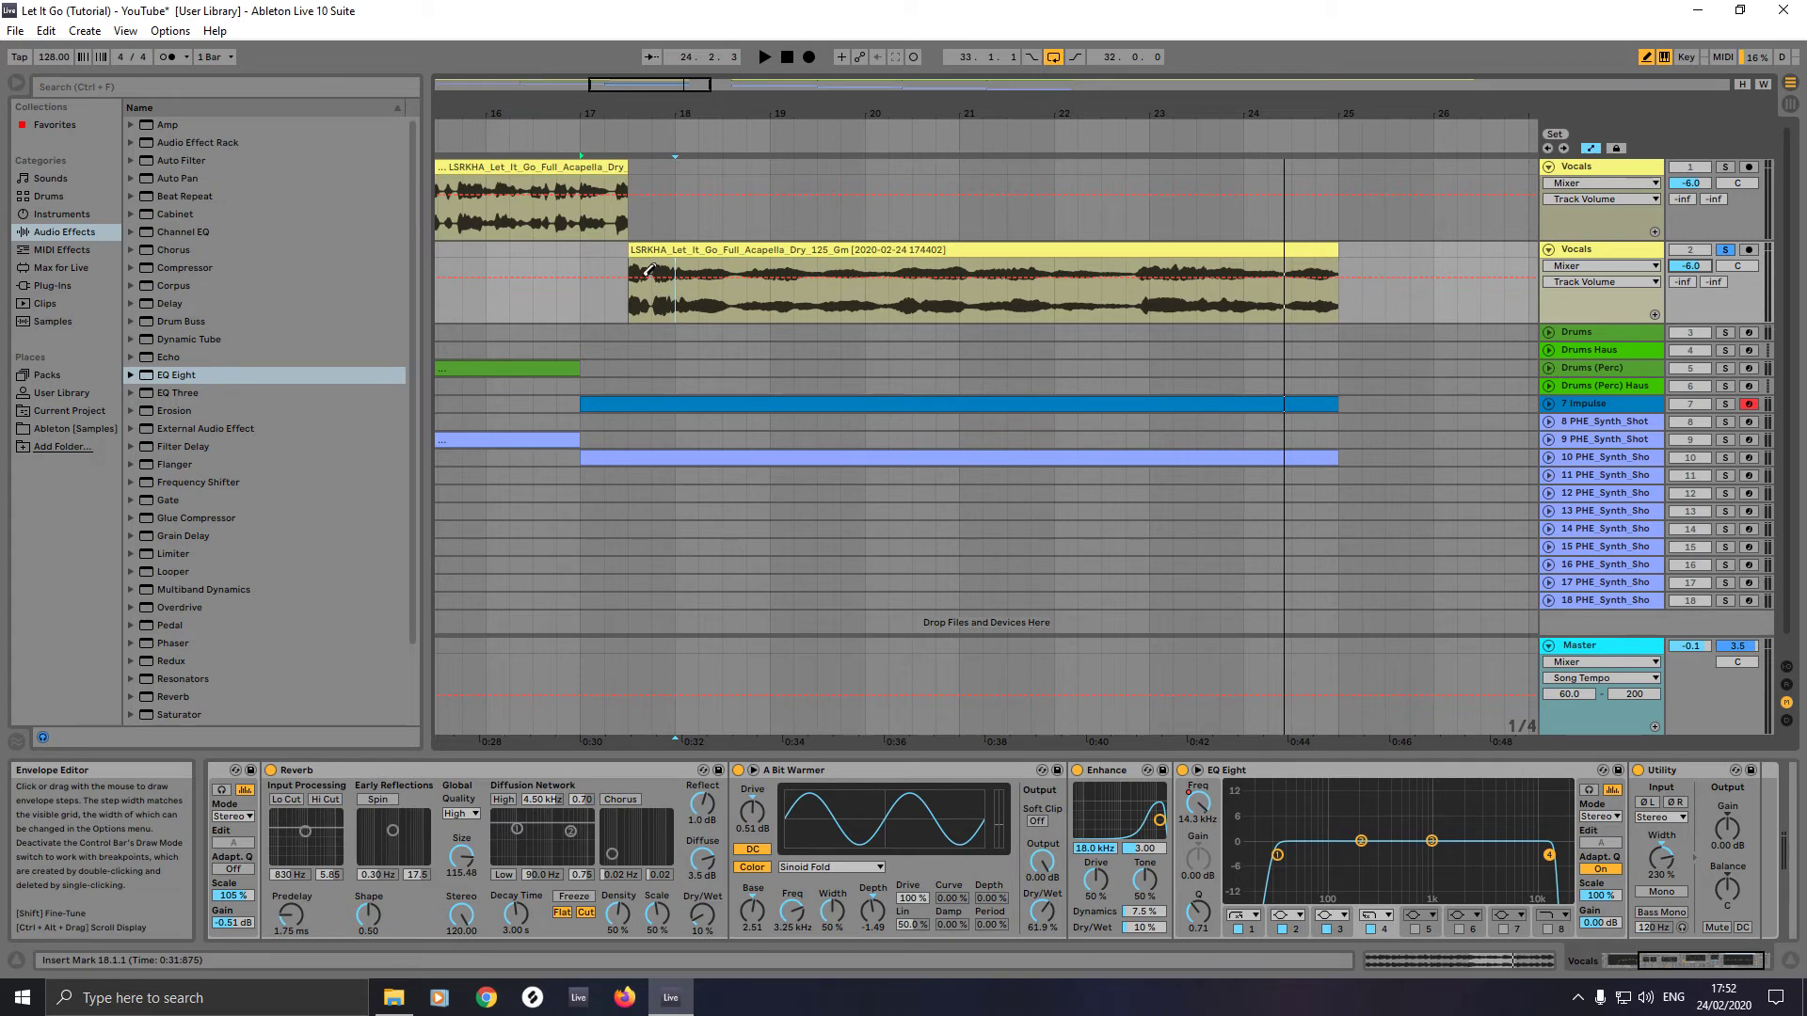
pyautogui.moveTo(646, 276); pyautogui.dragTo(646, 261)
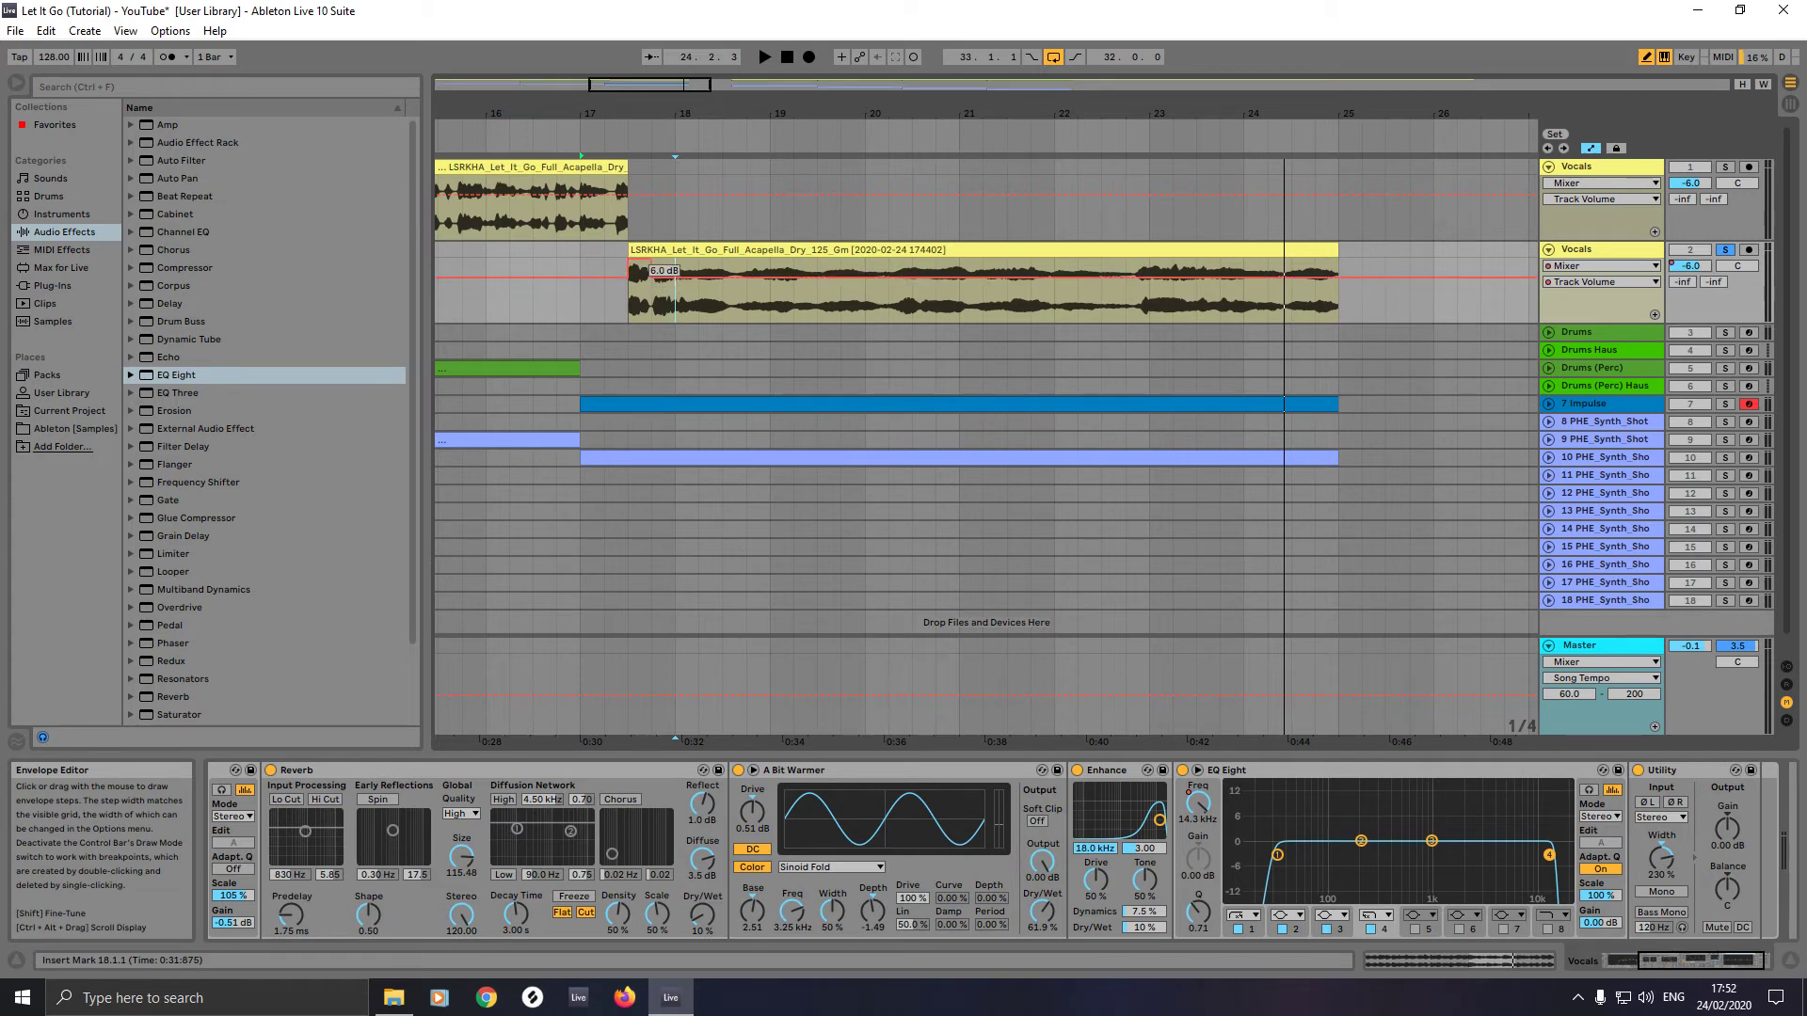
pyautogui.rightClick(652, 258)
pyautogui.click(879, 537)
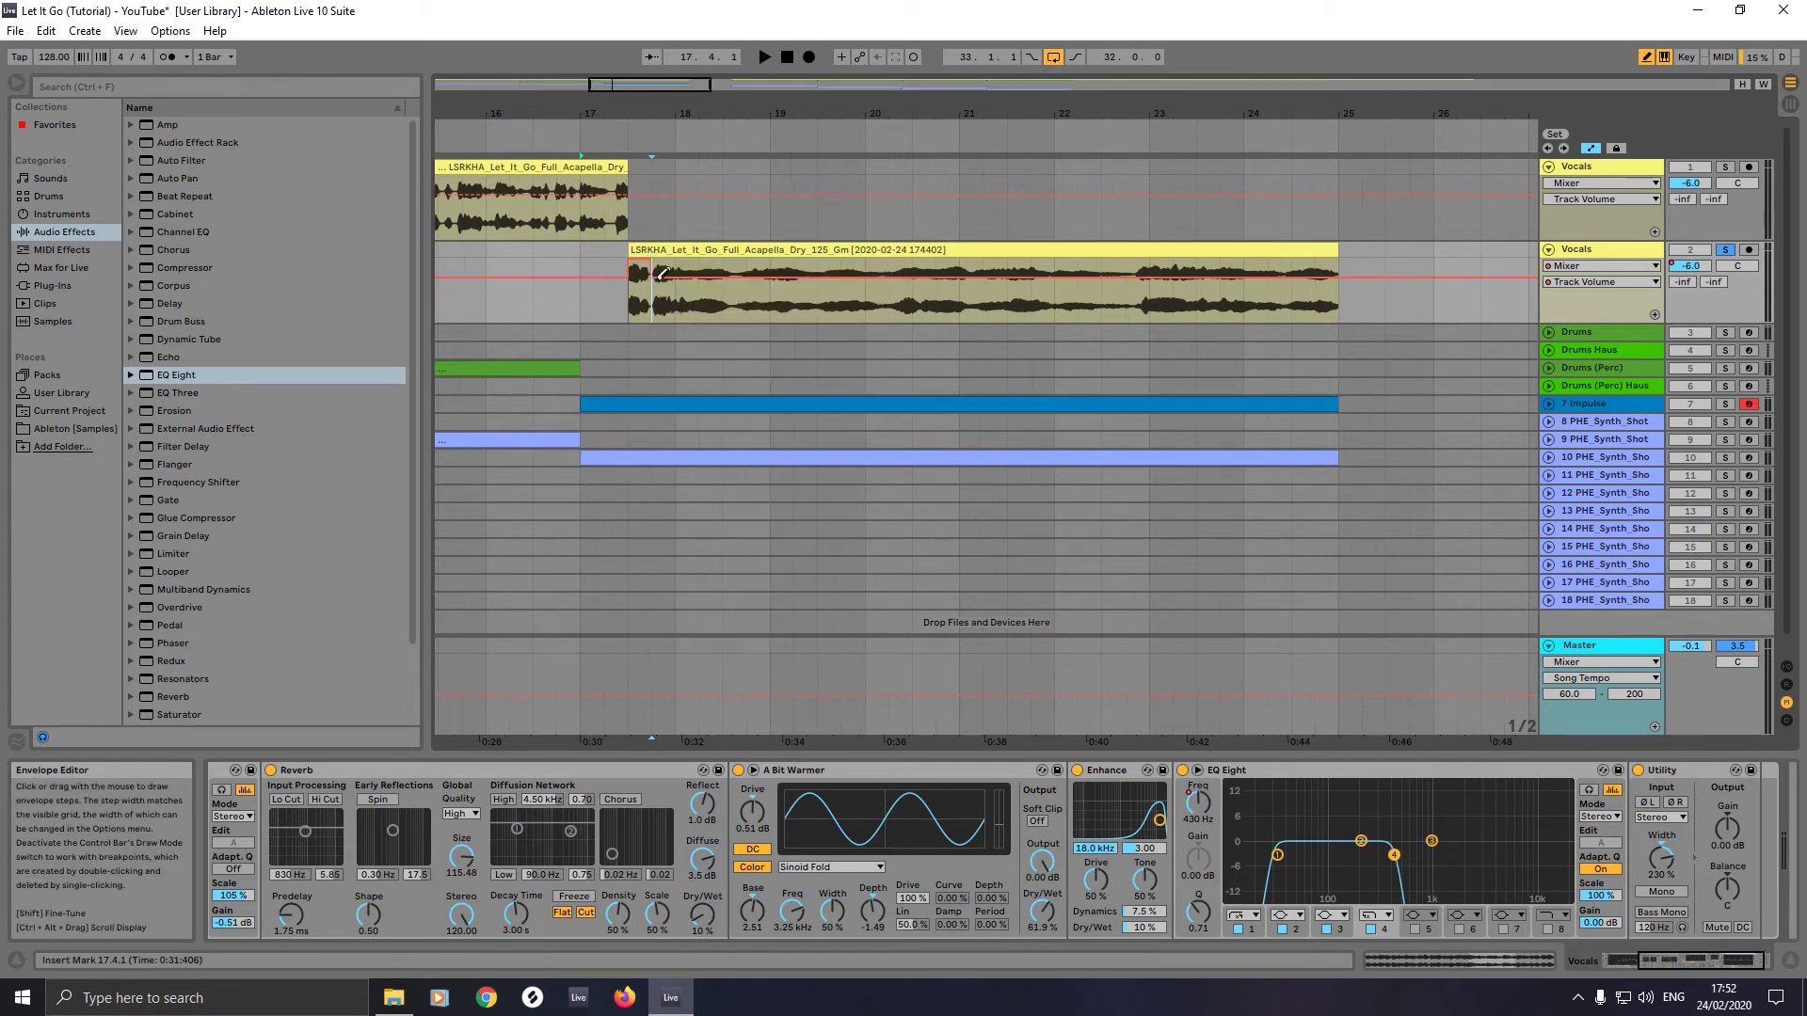
pyautogui.rightClick(644, 254)
pyautogui.click(825, 520)
pyautogui.click(657, 267)
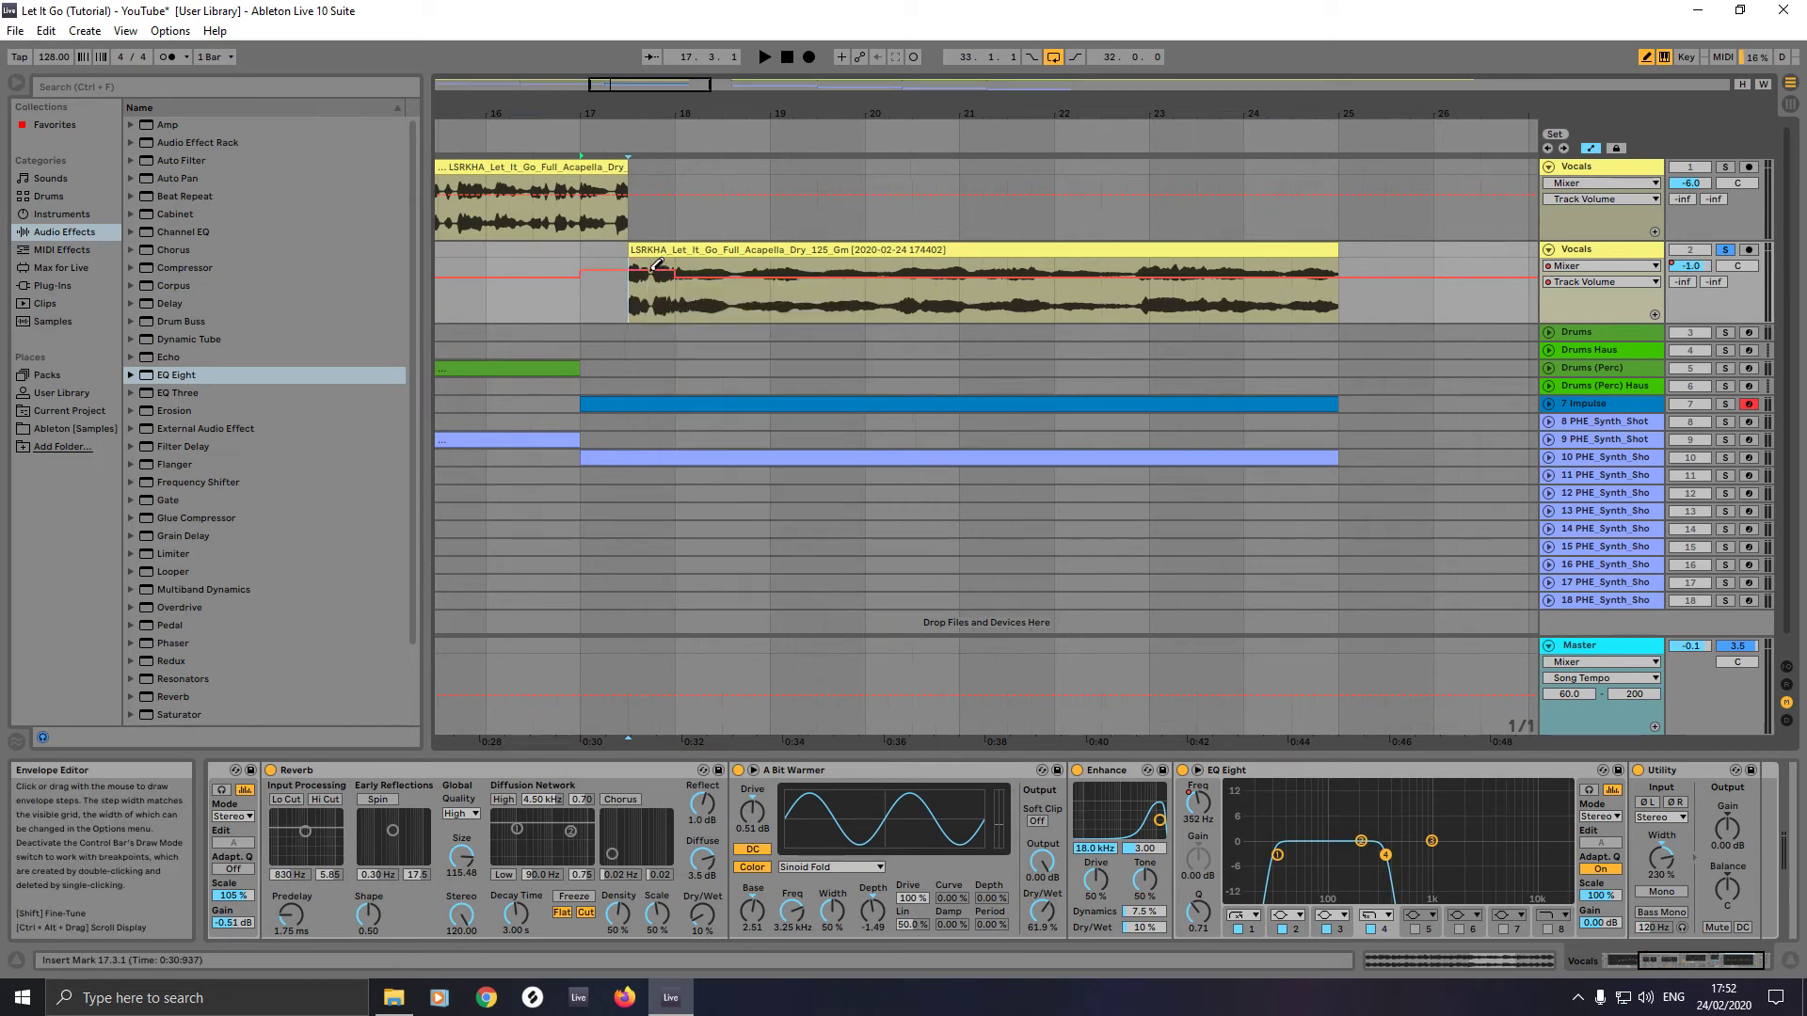
# - Draw the track volume falling in one-bar steps from 6.0 dB at bar 17 up to bar 23, and play the build-up
pyautogui.moveTo(696, 256); pyautogui.dragTo(787, 262)
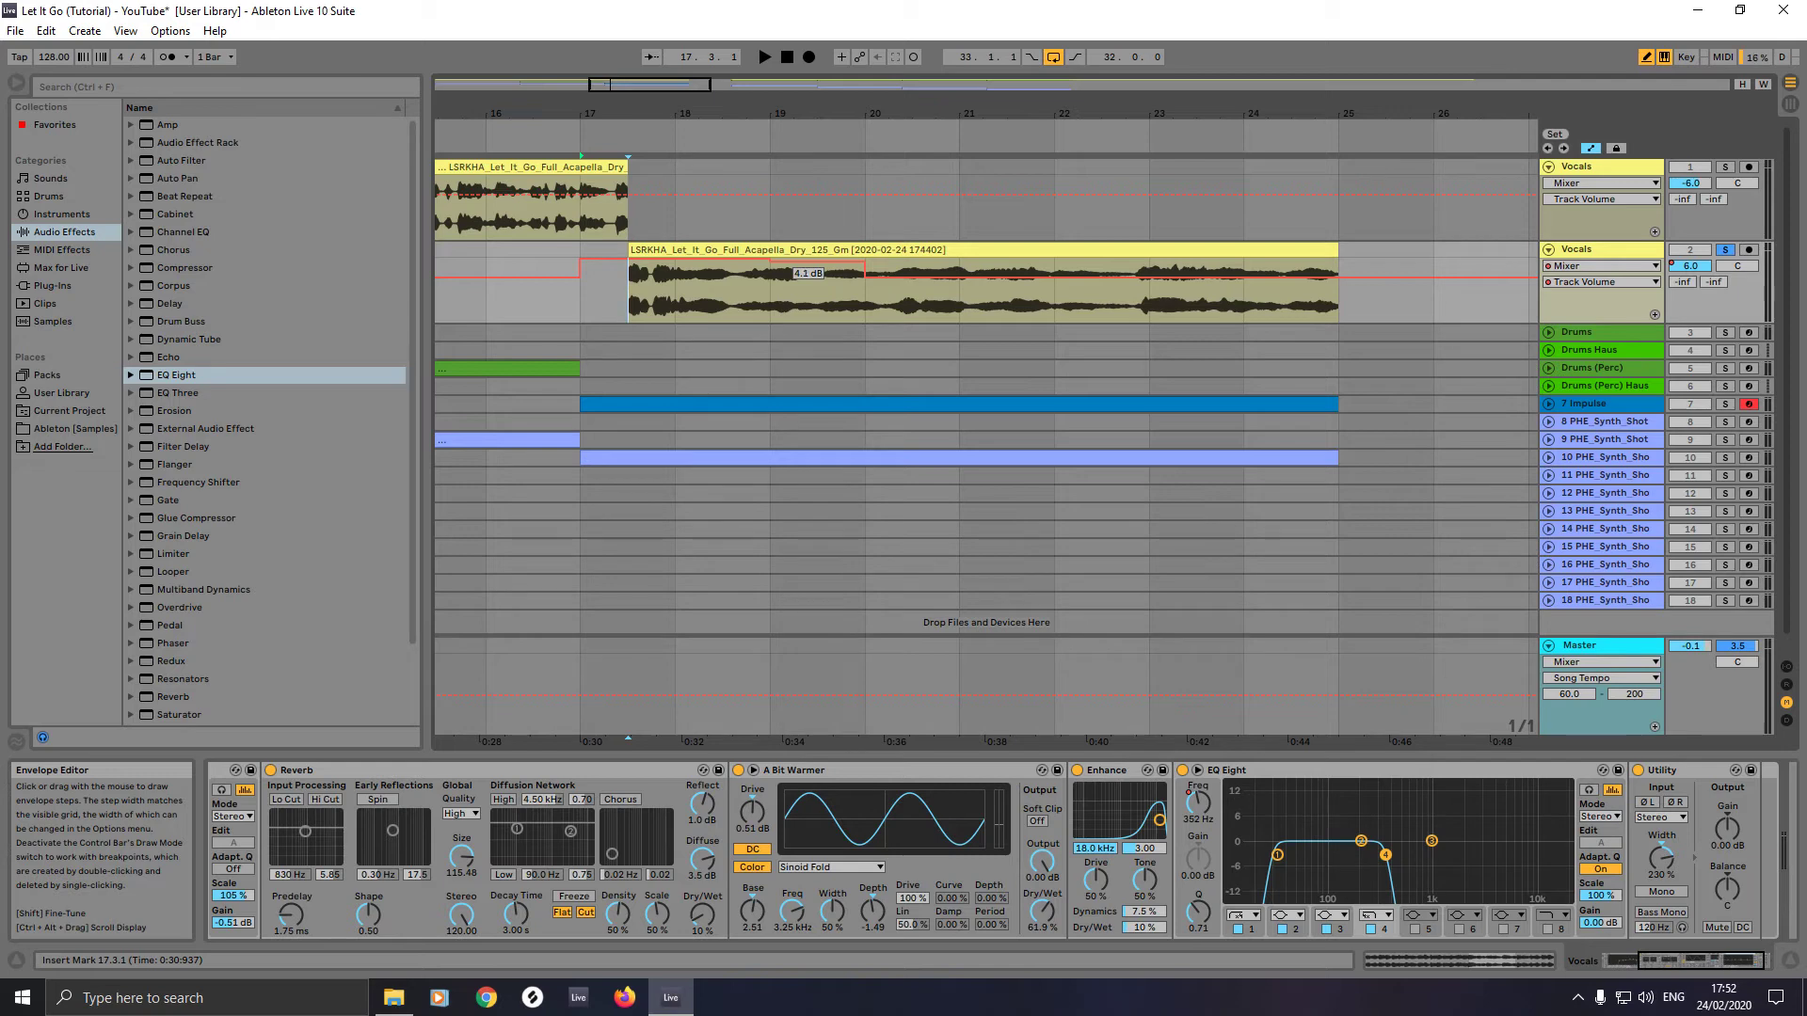
pyautogui.moveTo(787, 261)
pyautogui.mouseDown()
pyautogui.moveTo(1089, 263)
pyautogui.moveTo(974, 267)
pyautogui.mouseUp()
pyautogui.moveTo(1095, 267); pyautogui.dragTo(1117, 269)
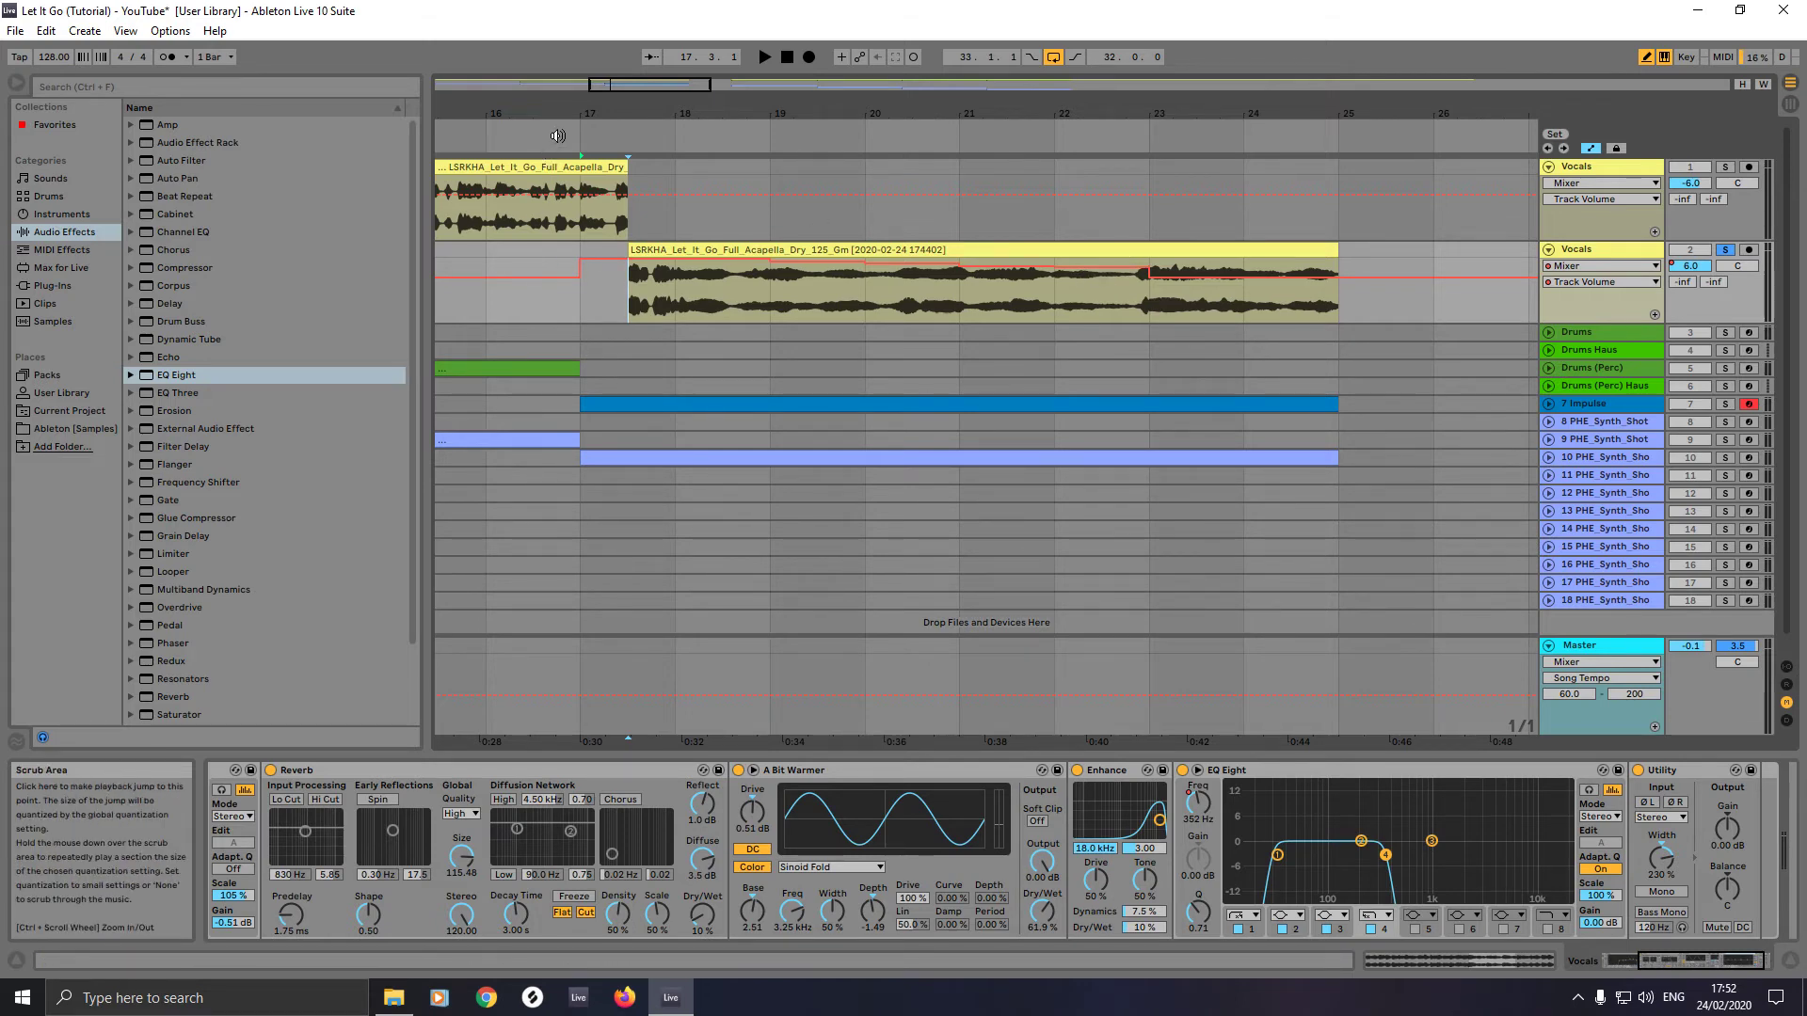
pyautogui.click(558, 134)
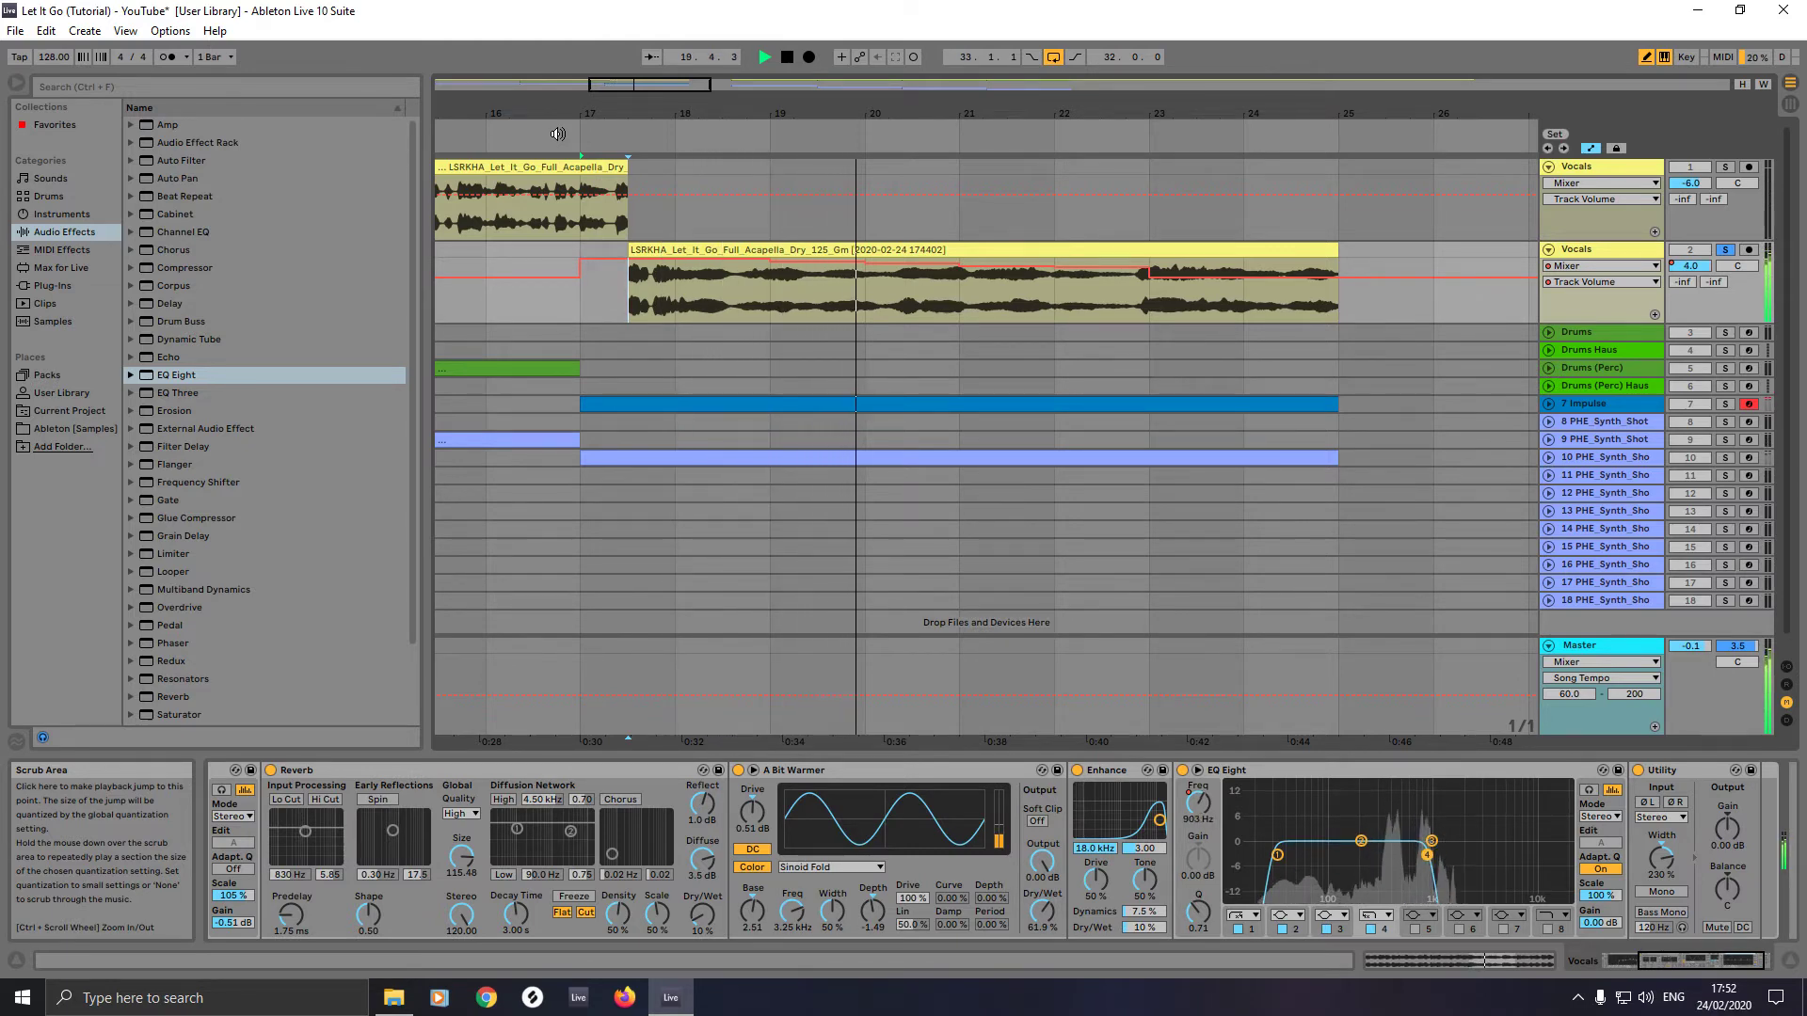
pyautogui.keyDown('ctrl'); pyautogui.scroll(-6, 566, 135); pyautogui.keyUp('ctrl')
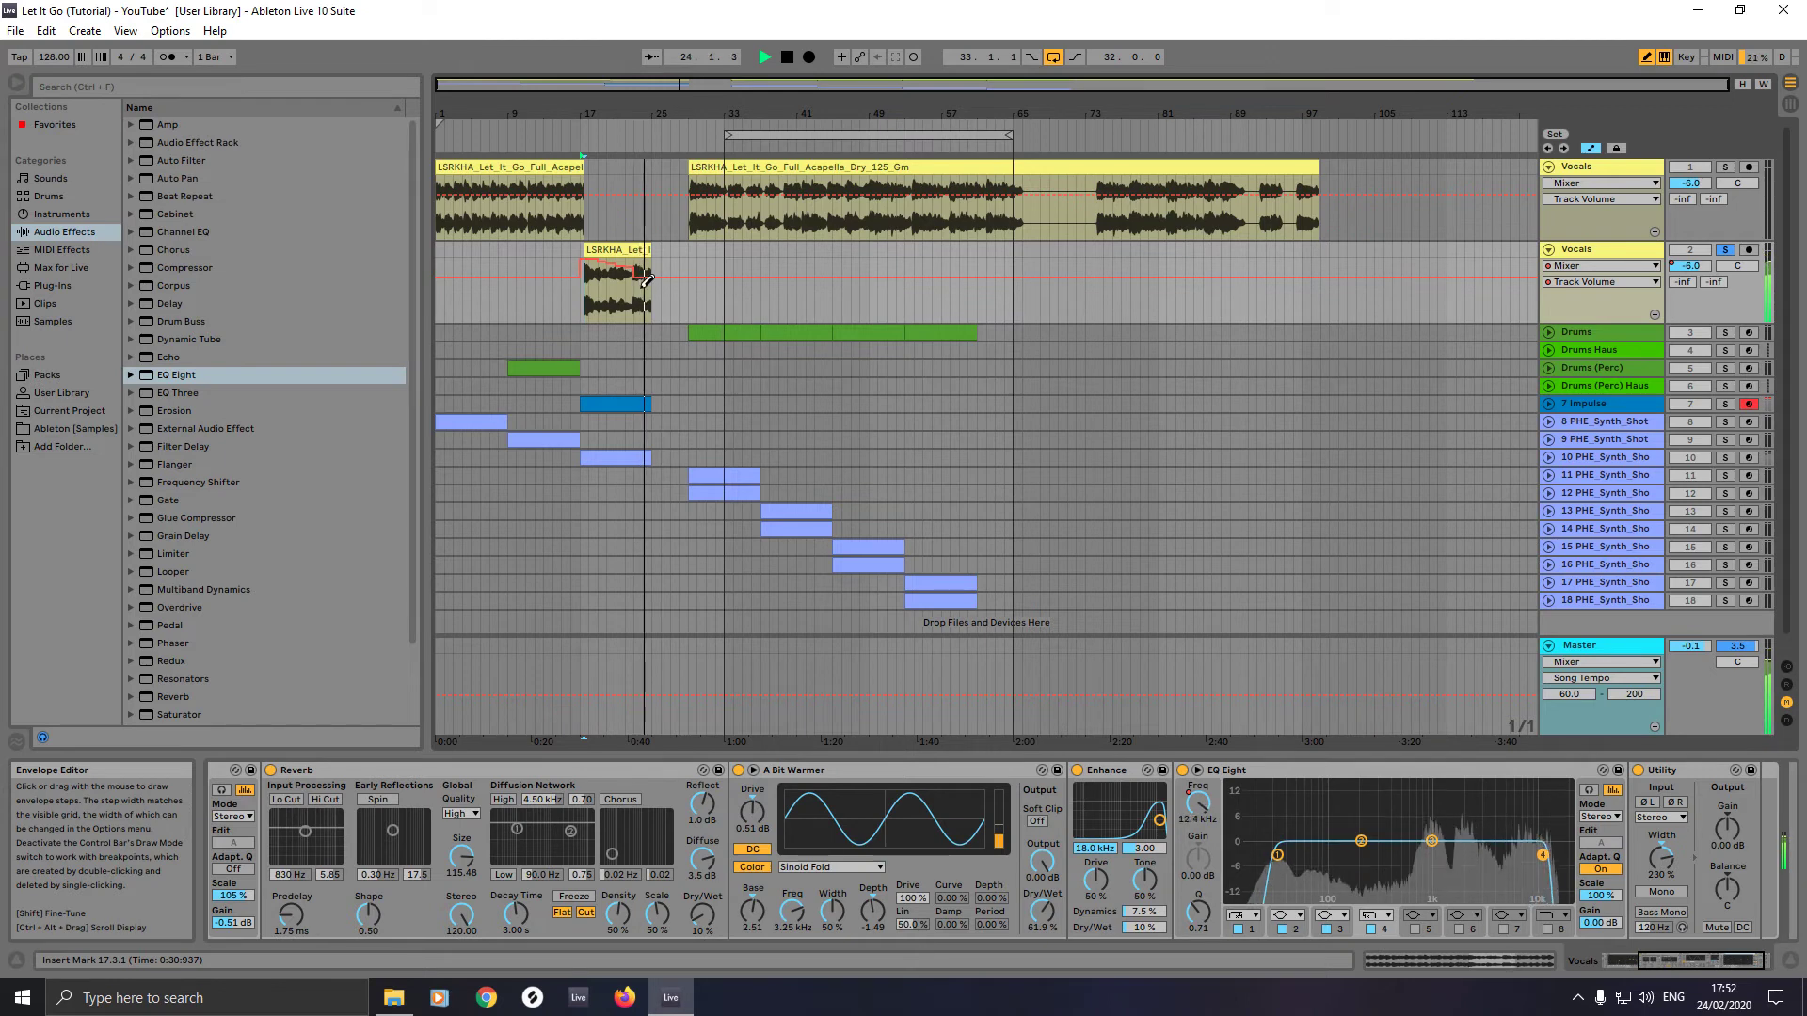
pyautogui.press('space')
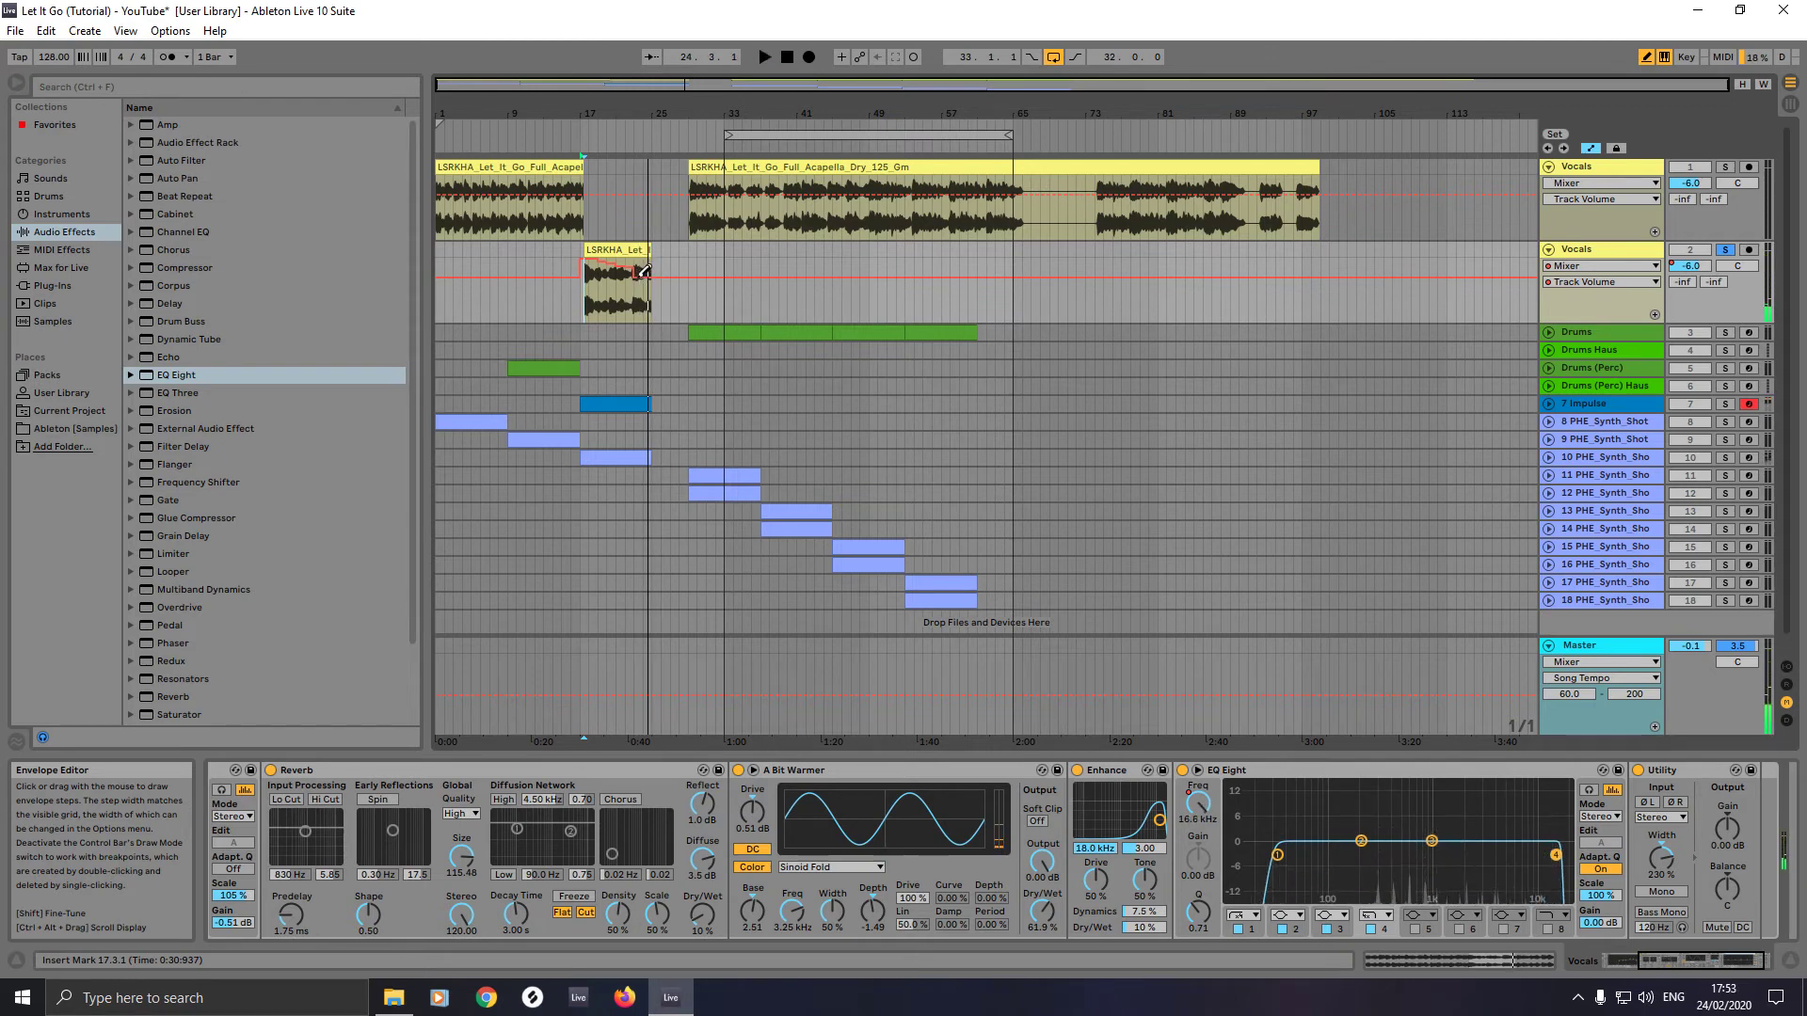
# - Complete the descending track volume steps over the clip's last two bars, with -3.0 dB at bar 24, and play the ending
pyautogui.moveTo(641, 273)
pyautogui.rightClick(1690, 266)
pyautogui.click(1635, 280)
pyautogui.click(636, 274)
pyautogui.click(646, 274)
pyautogui.click(648, 274)
pyautogui.click(618, 145)
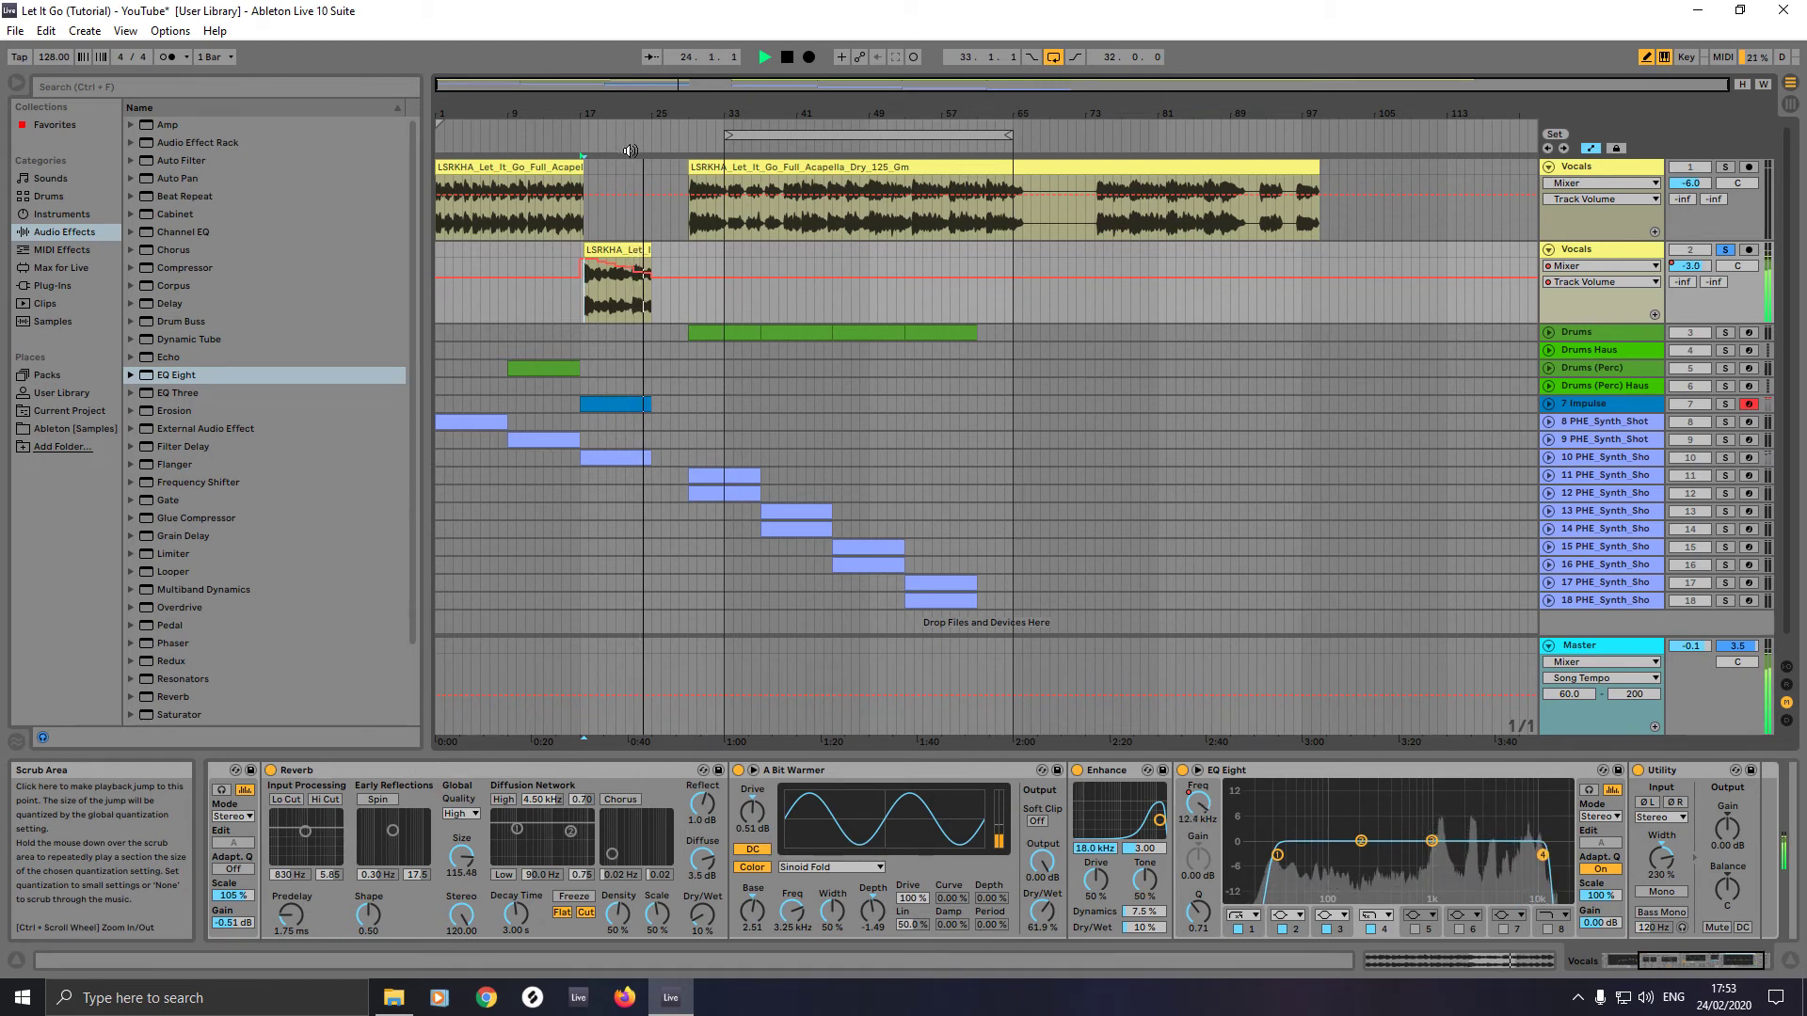
pyautogui.press('space')
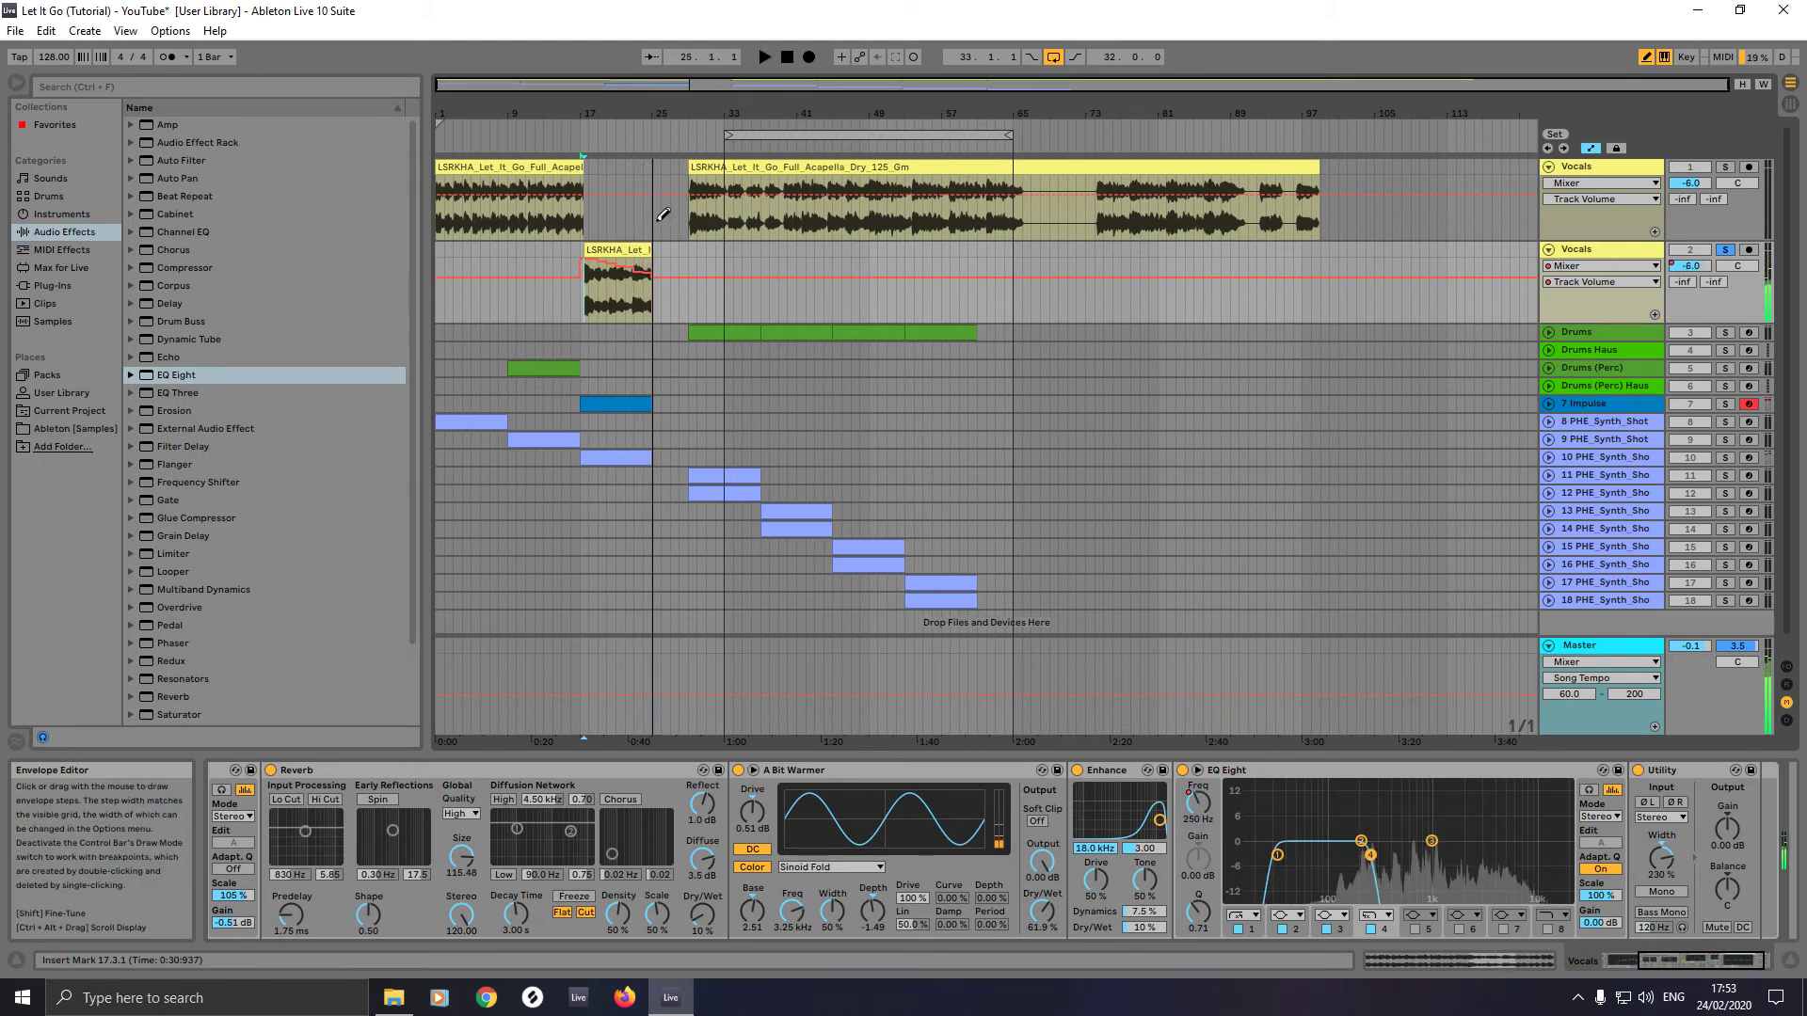
# - Leave draw mode and copy the first Vocals track's one-bar section at 10.1.1 to 25.1.1 on the same track
pyautogui.press('b')
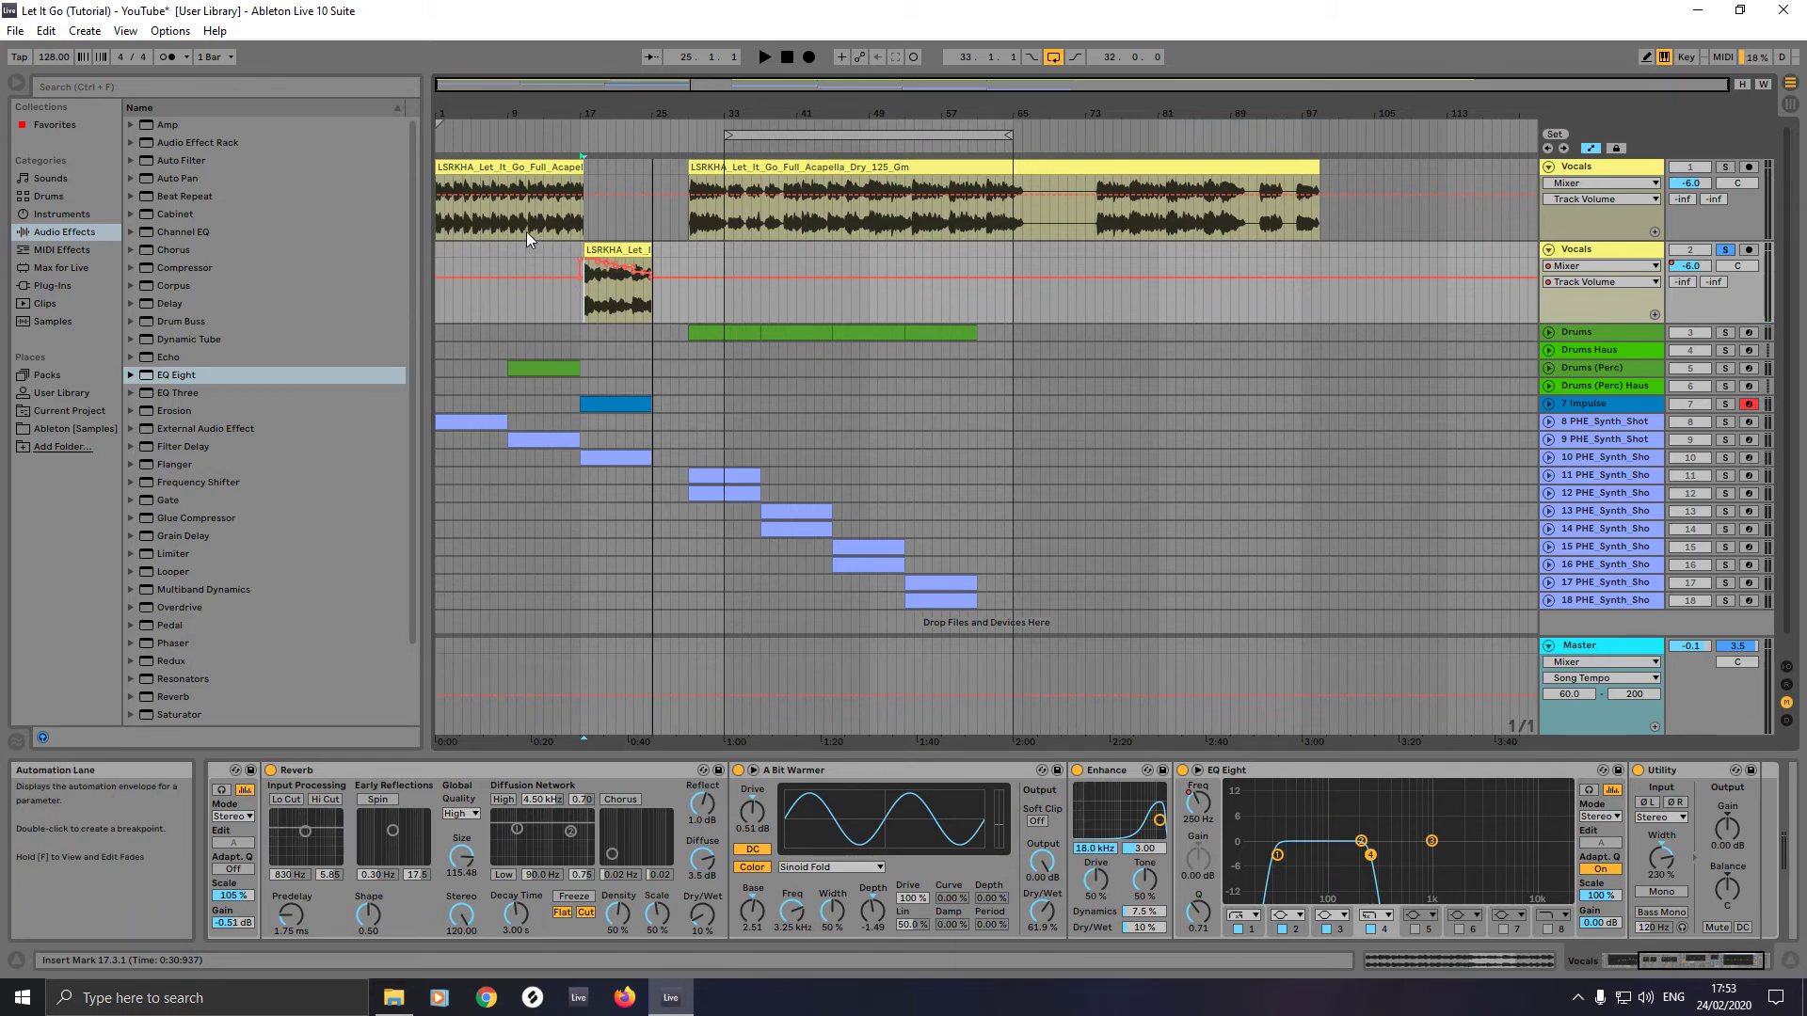
pyautogui.click(516, 195)
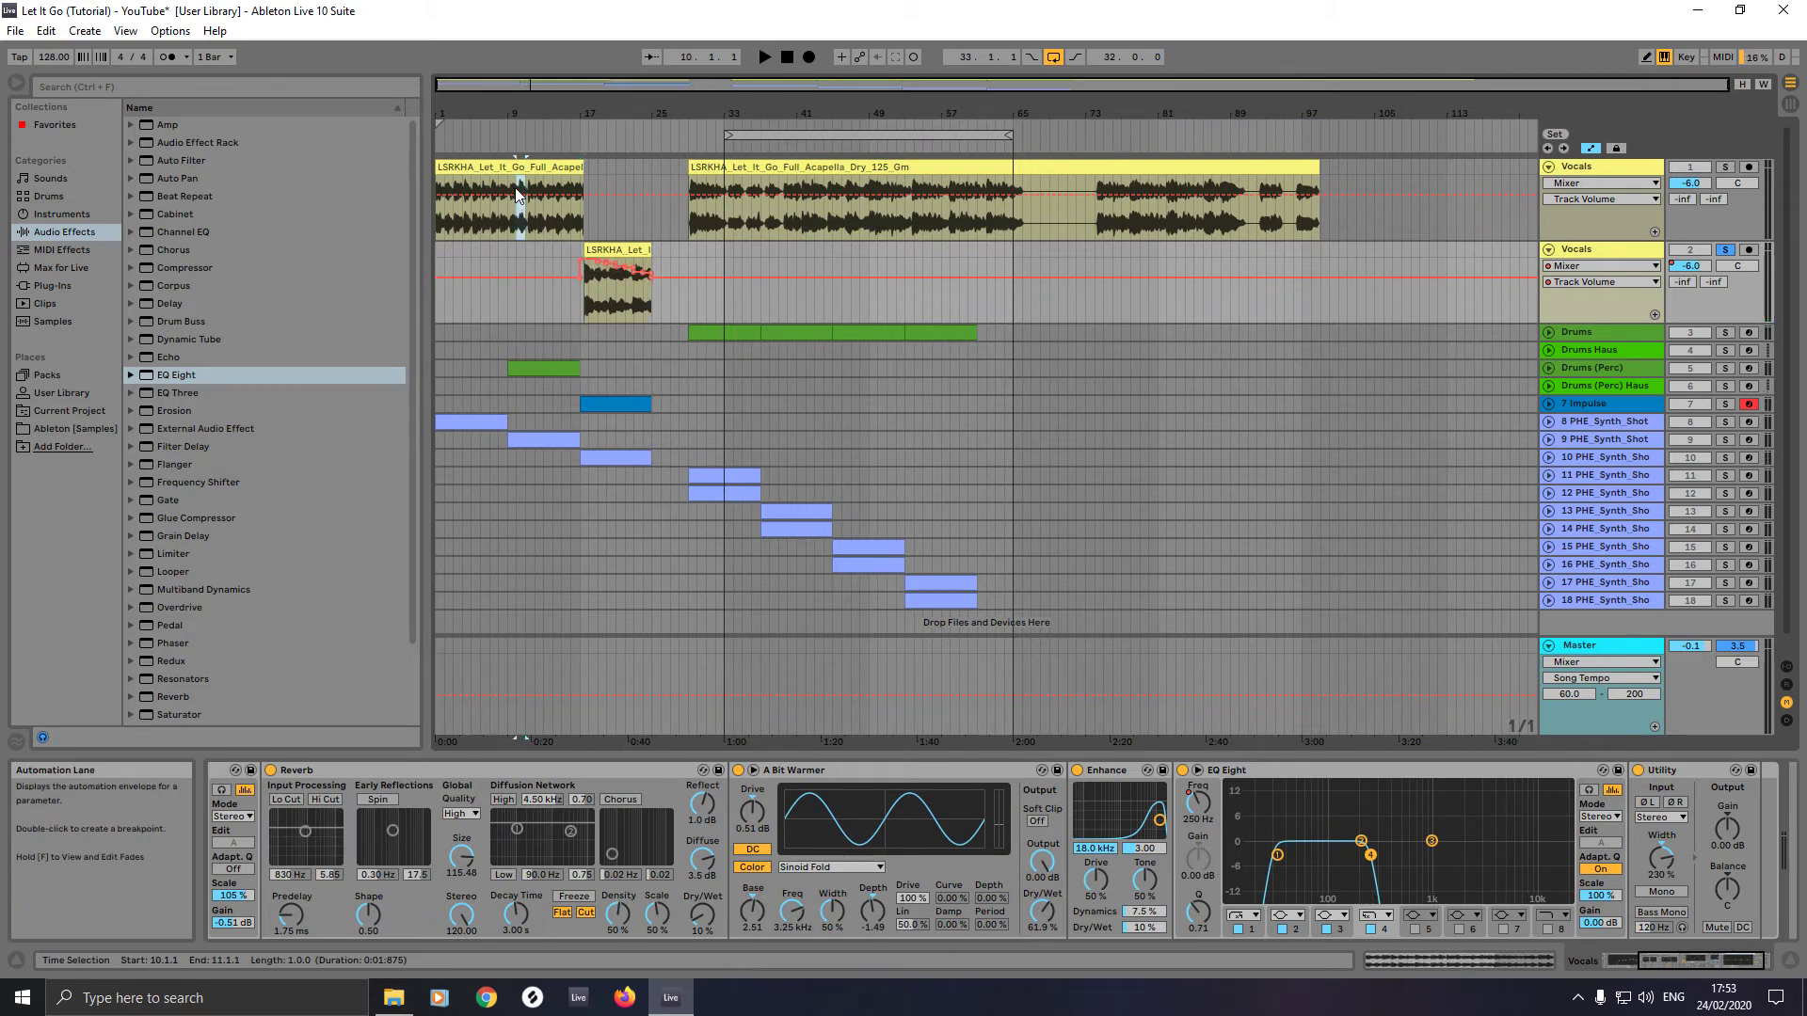
pyautogui.click(519, 163)
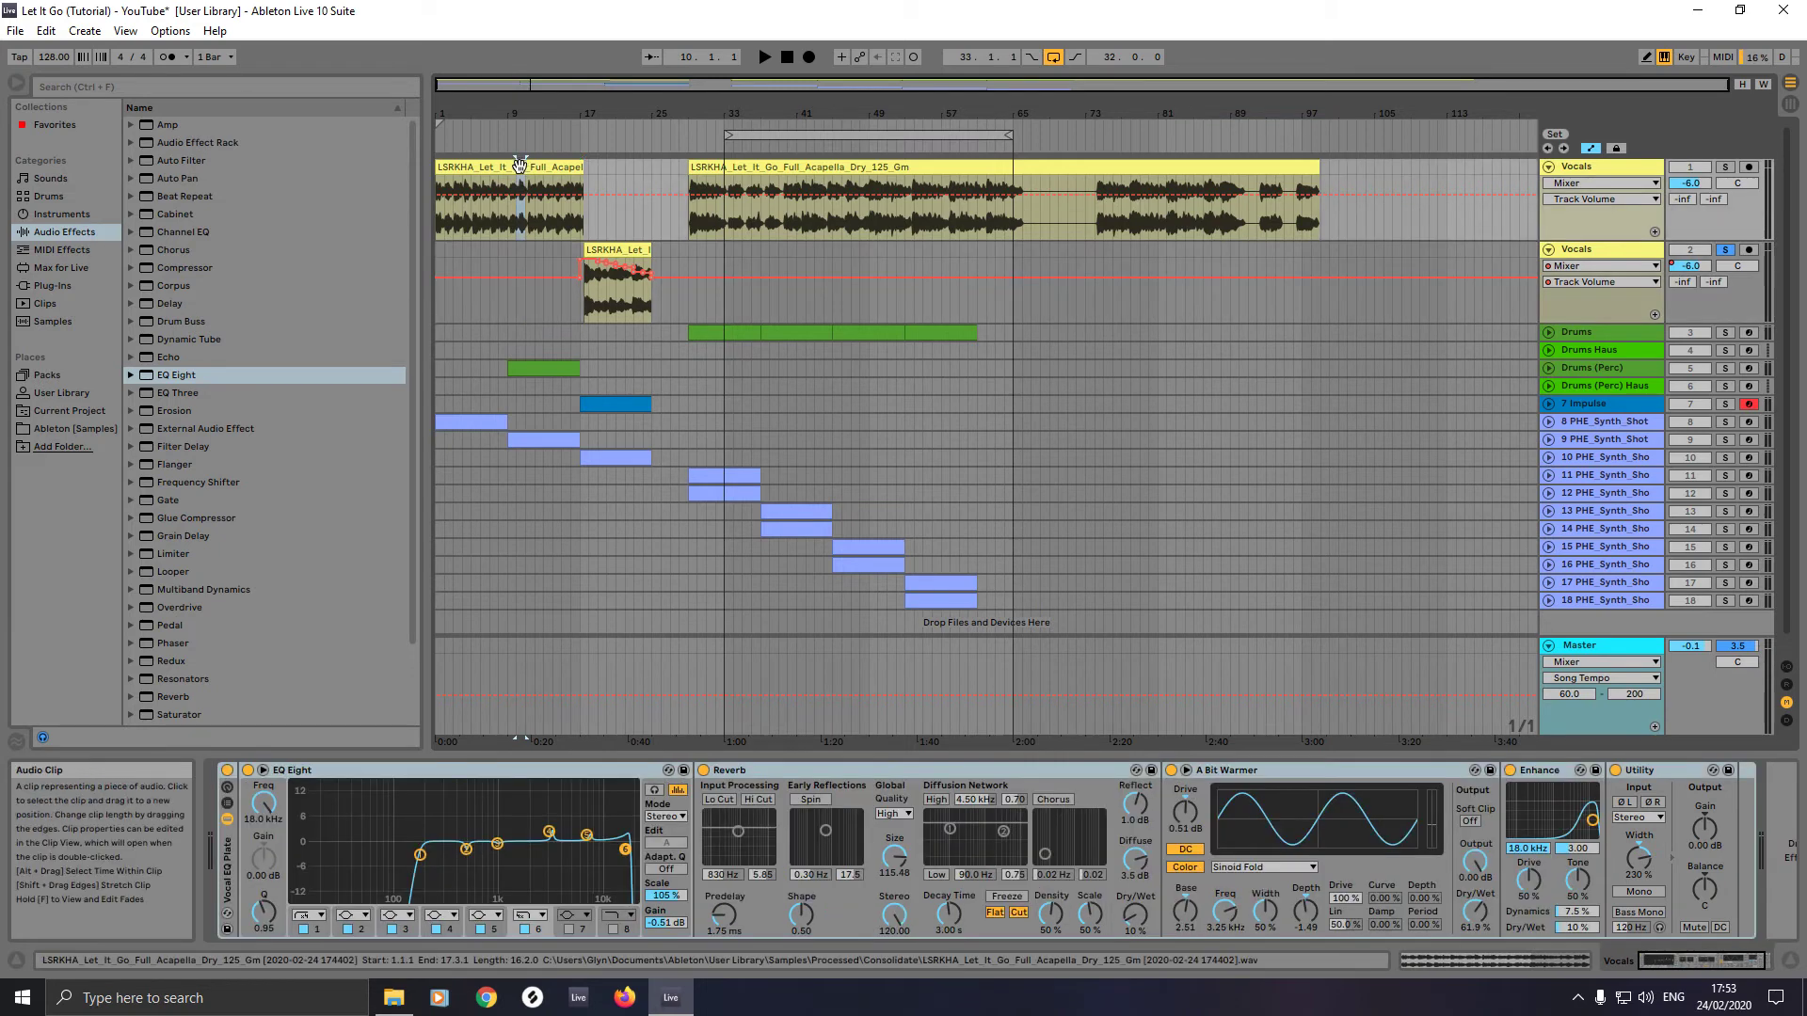
pyautogui.click(656, 170)
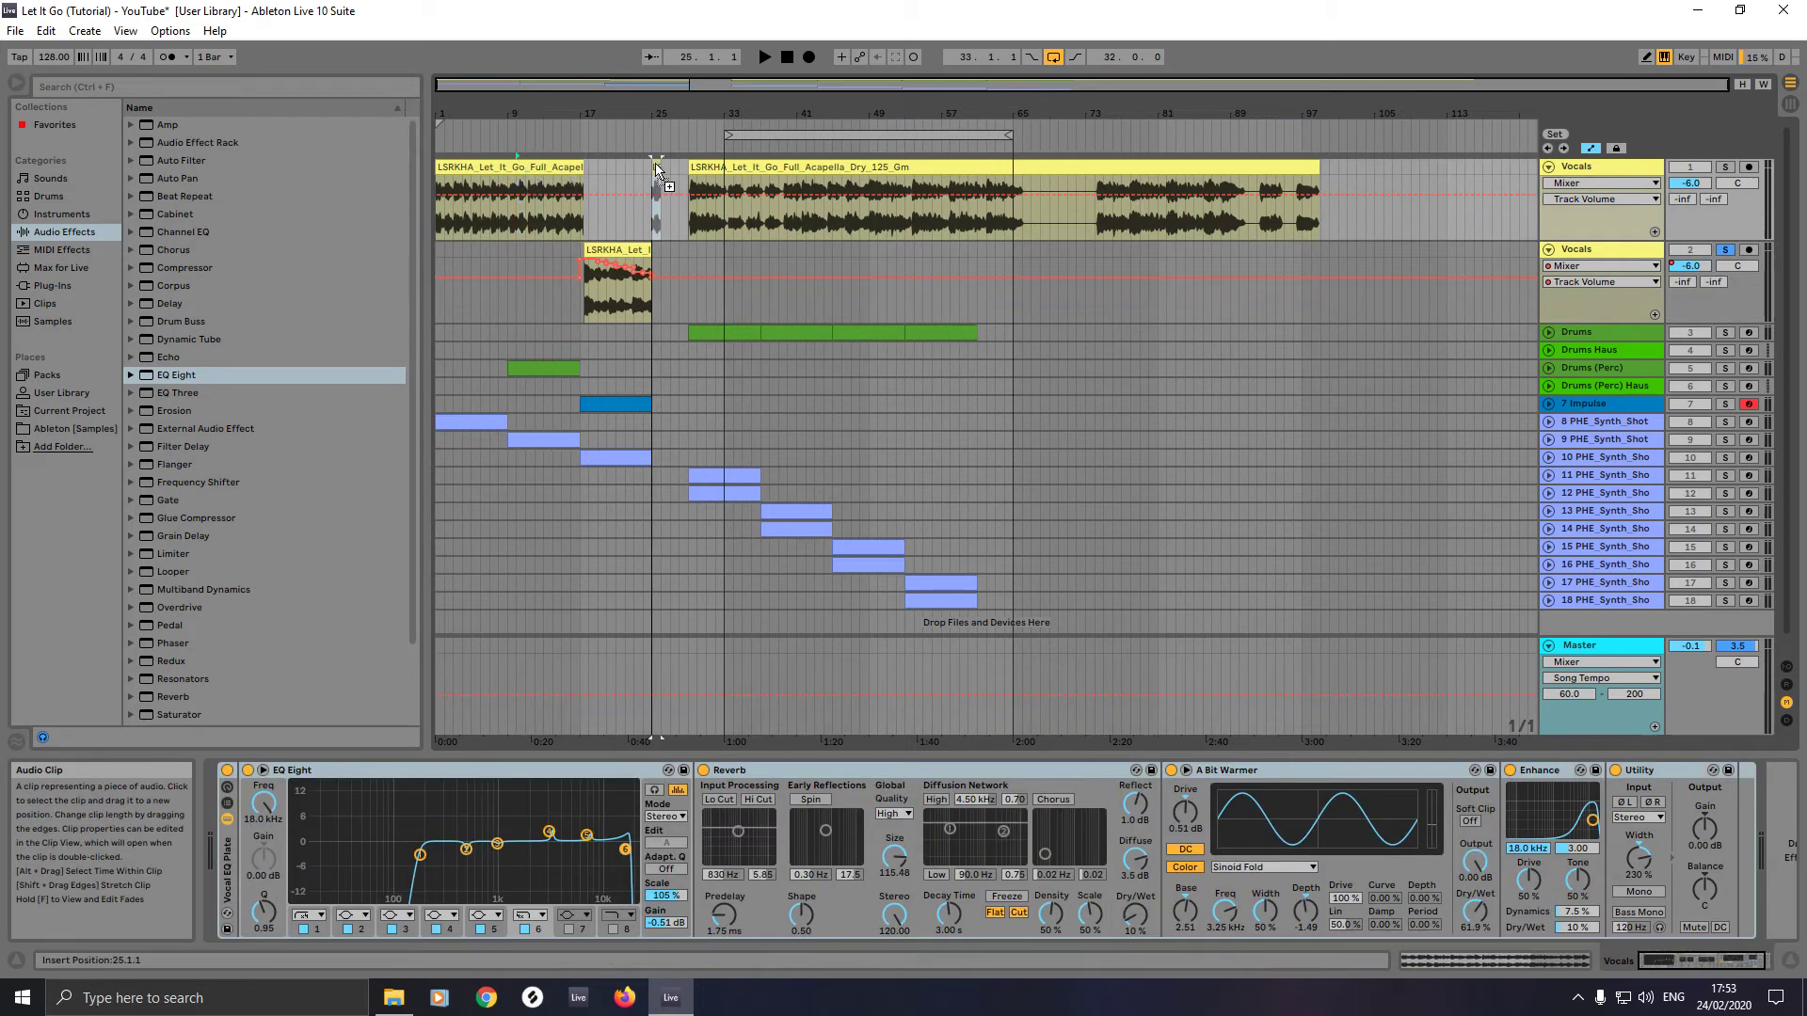
pyautogui.click(655, 162)
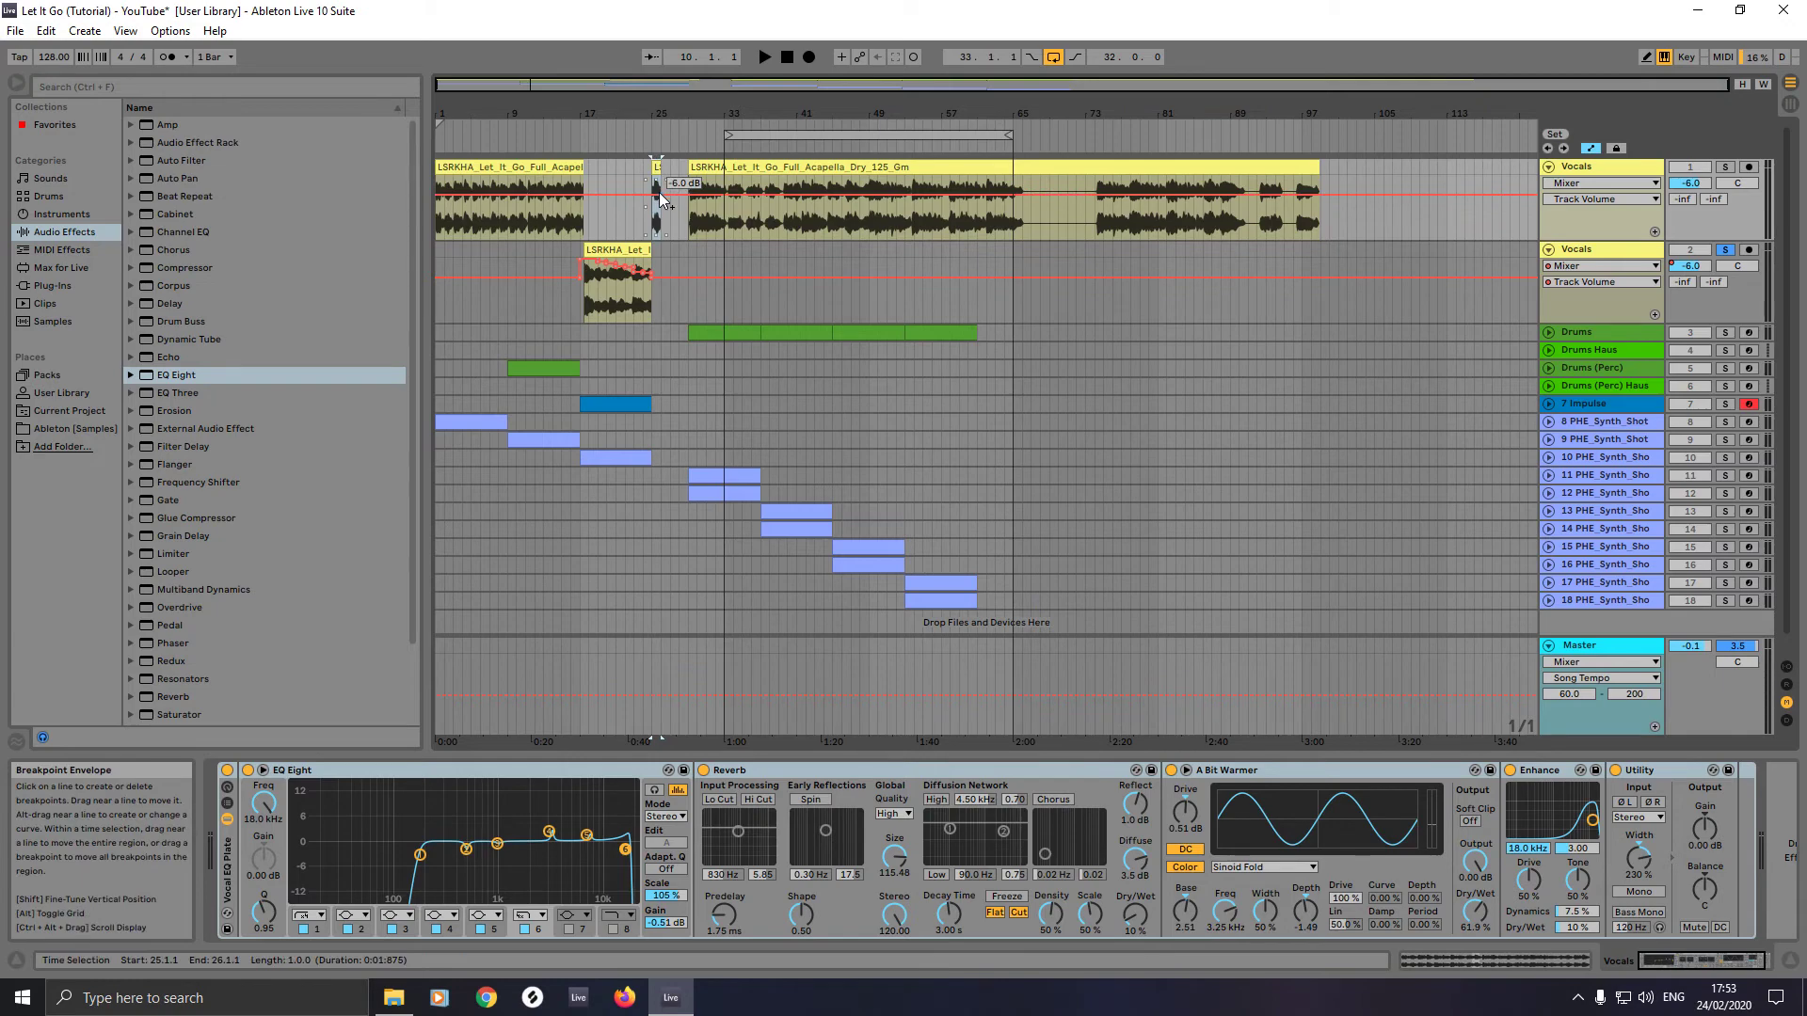
# - Turn the fixed grid off and adjust the copied vocal clip's edges so it spans from about mid-bar 25 to just past 26.1.1
pyautogui.scroll(5, 658, 199)
pyautogui.rightClick(656, 222)
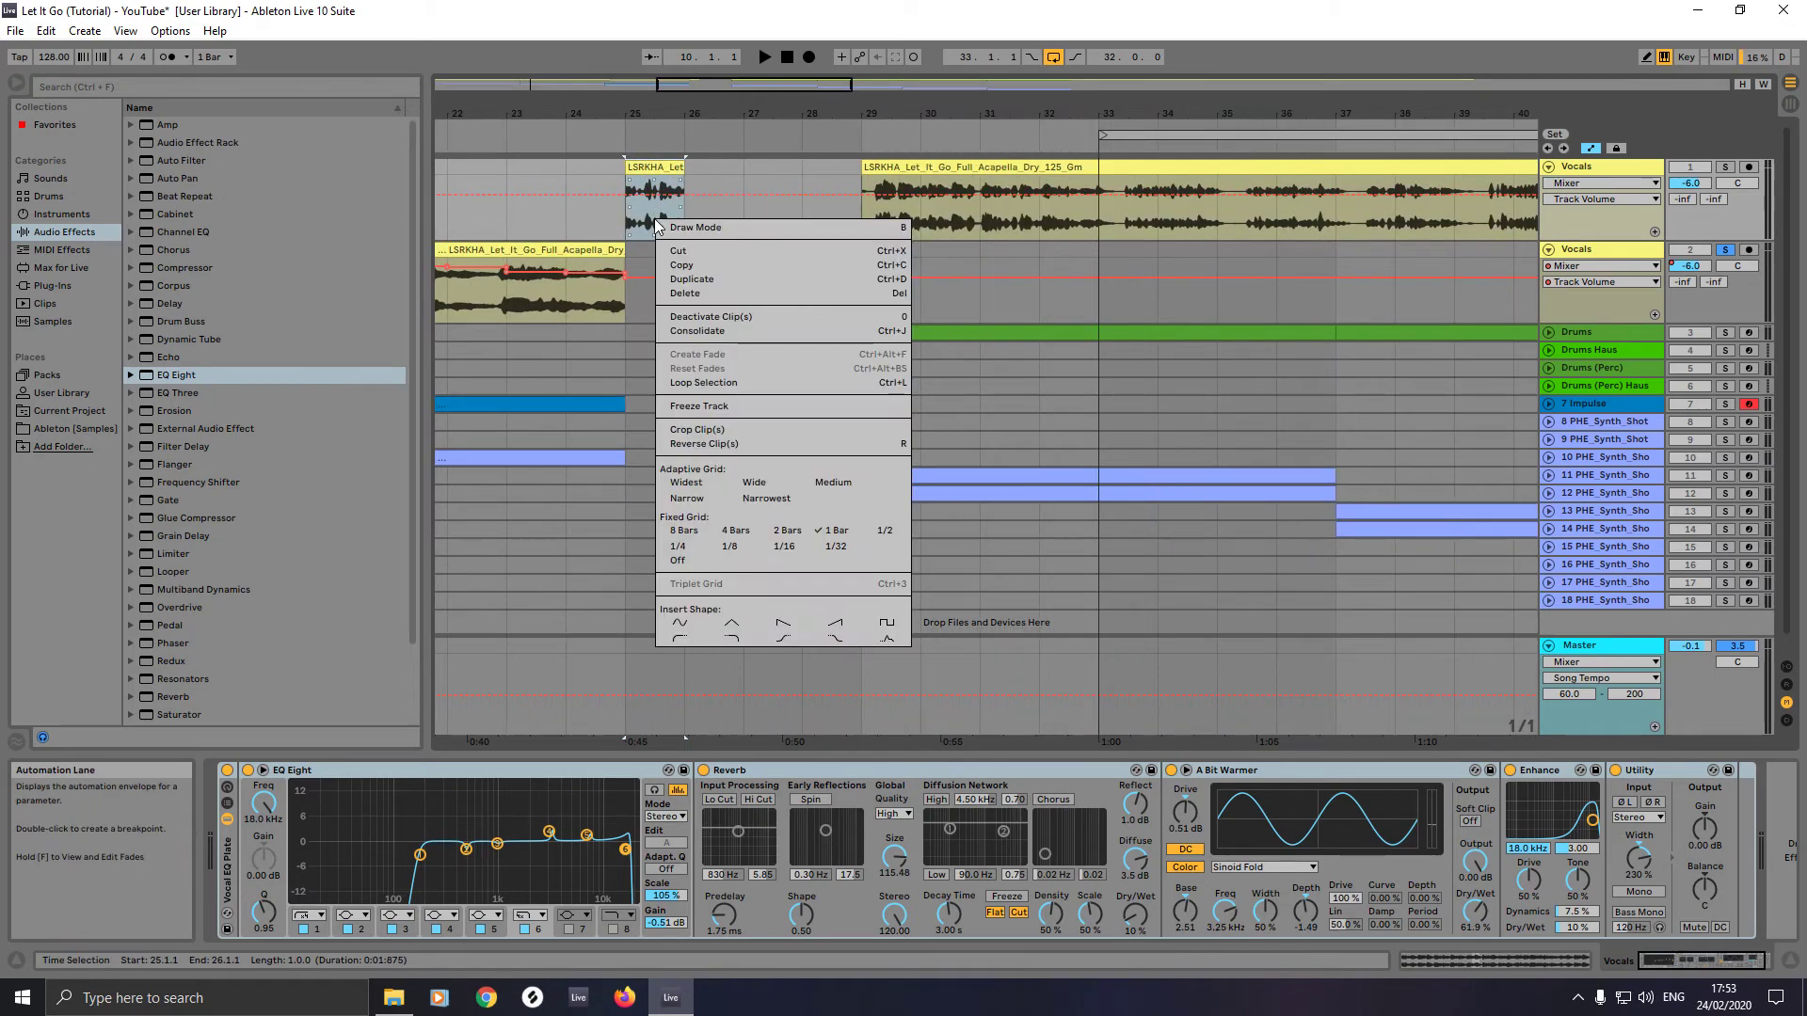
pyautogui.click(678, 560)
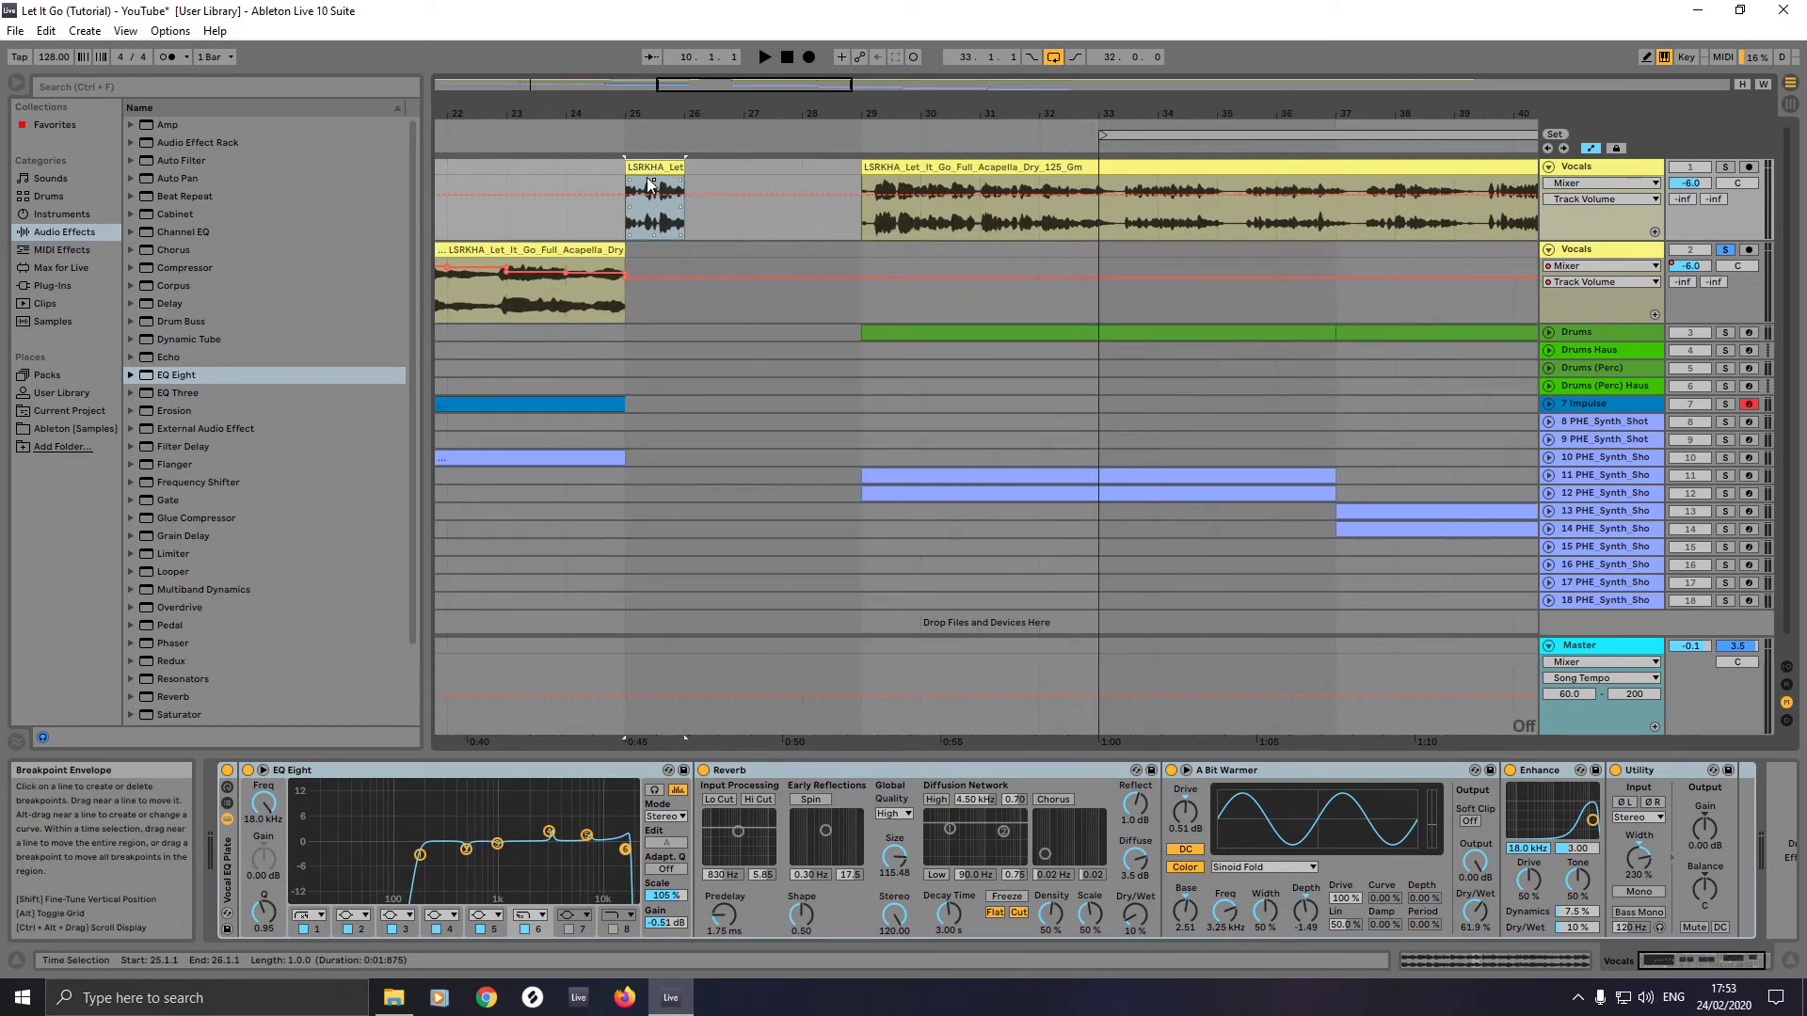
pyautogui.moveTo(625, 179); pyautogui.dragTo(691, 176)
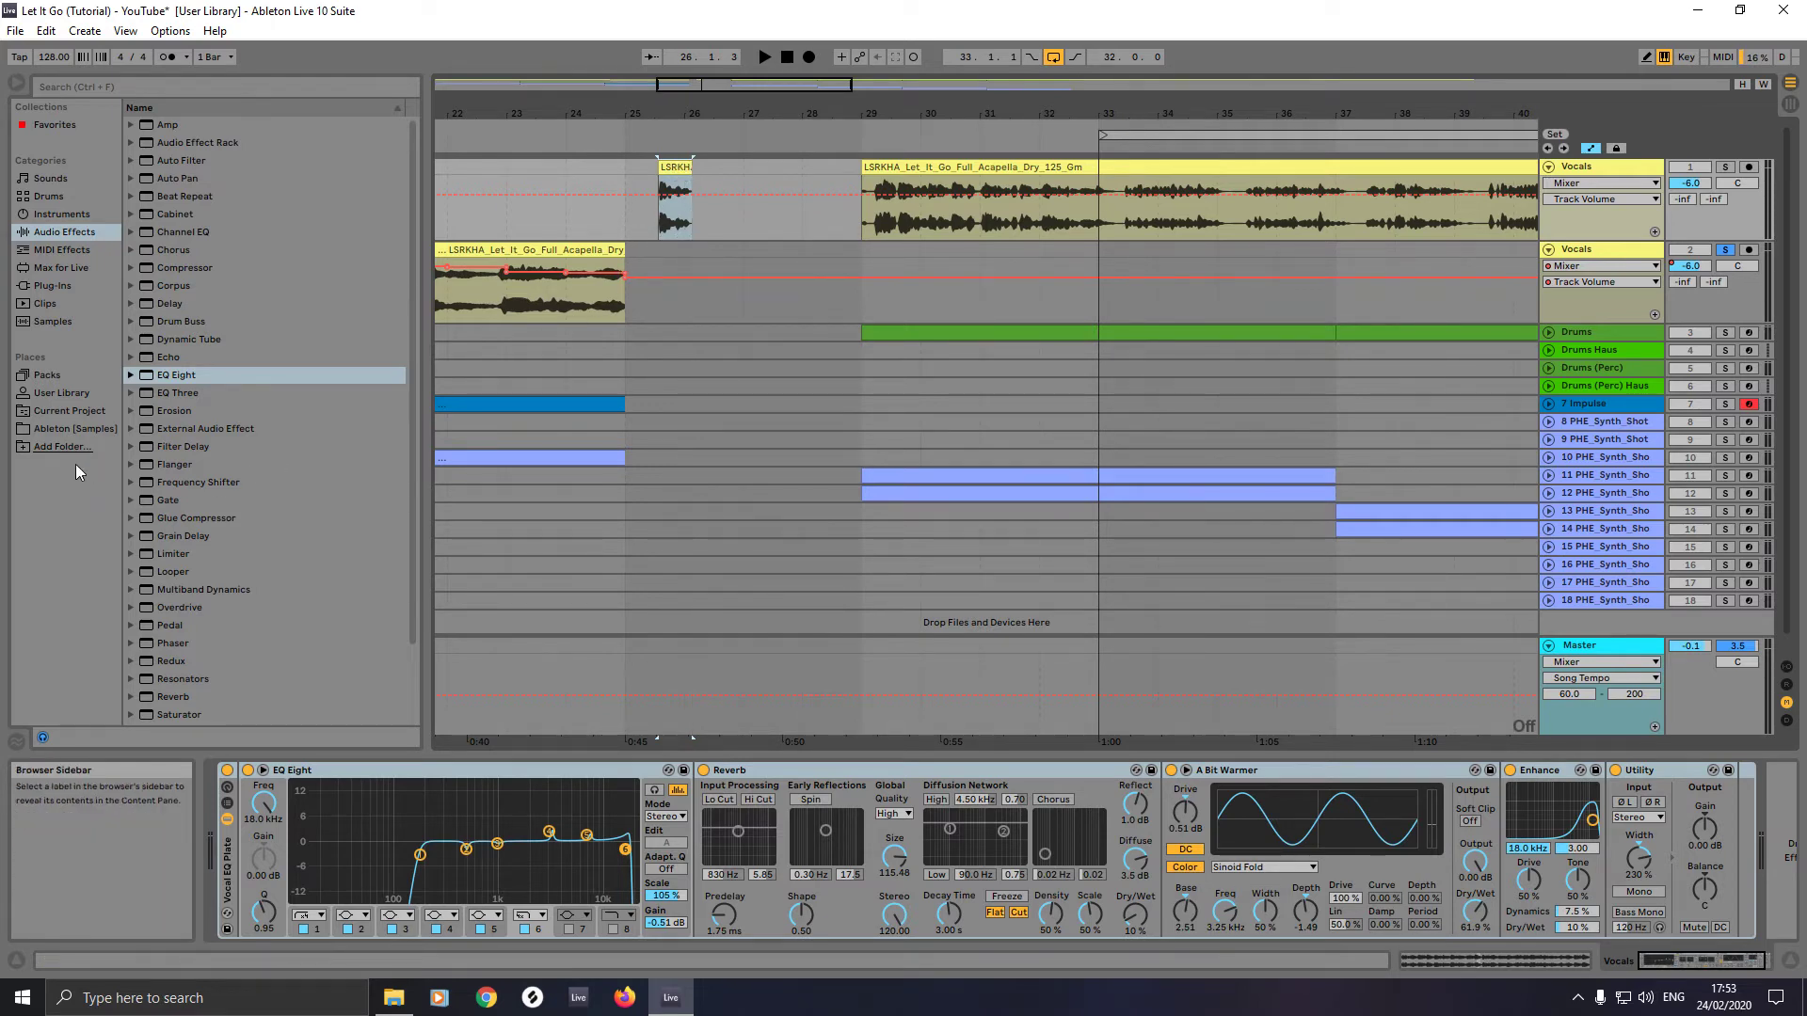
# - Browse the Ableton [Samples] folder to SEU4_SFX > SEU4_Impacts and audition SEU4_Impact_01.wav
pyautogui.click(53, 427)
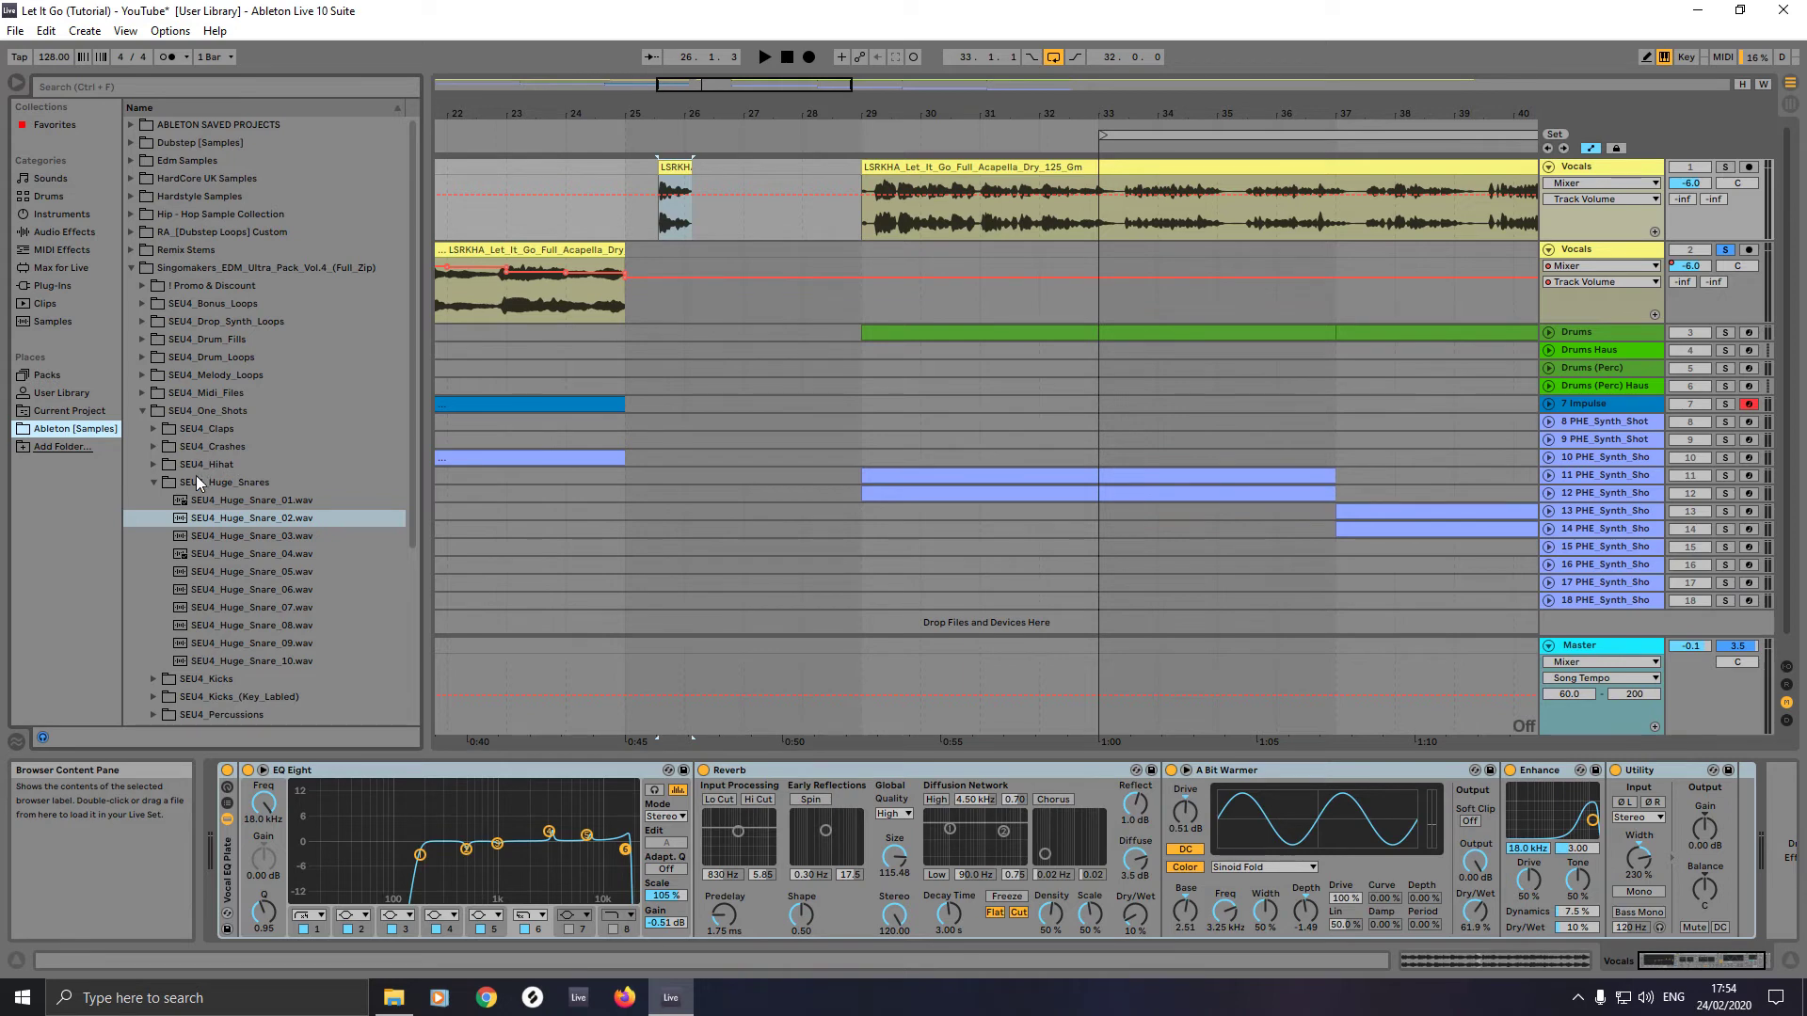
pyautogui.scroll(-3, 218, 499)
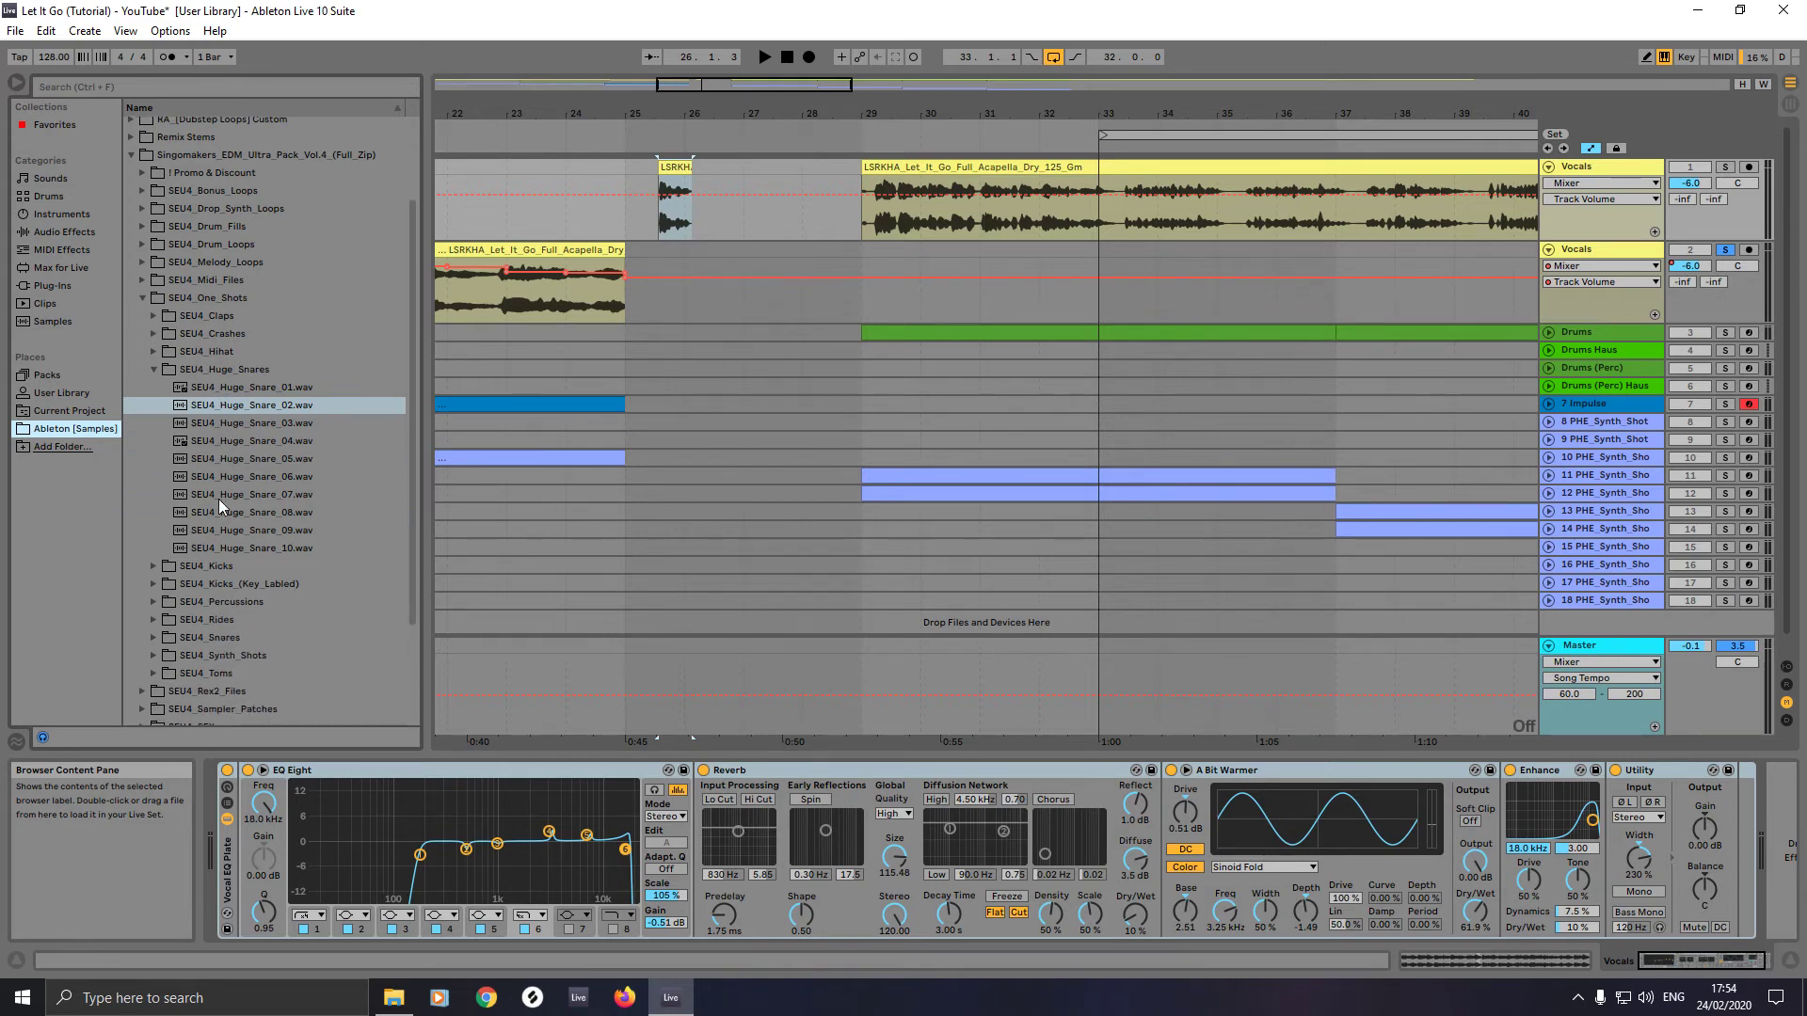
pyautogui.click(143, 297)
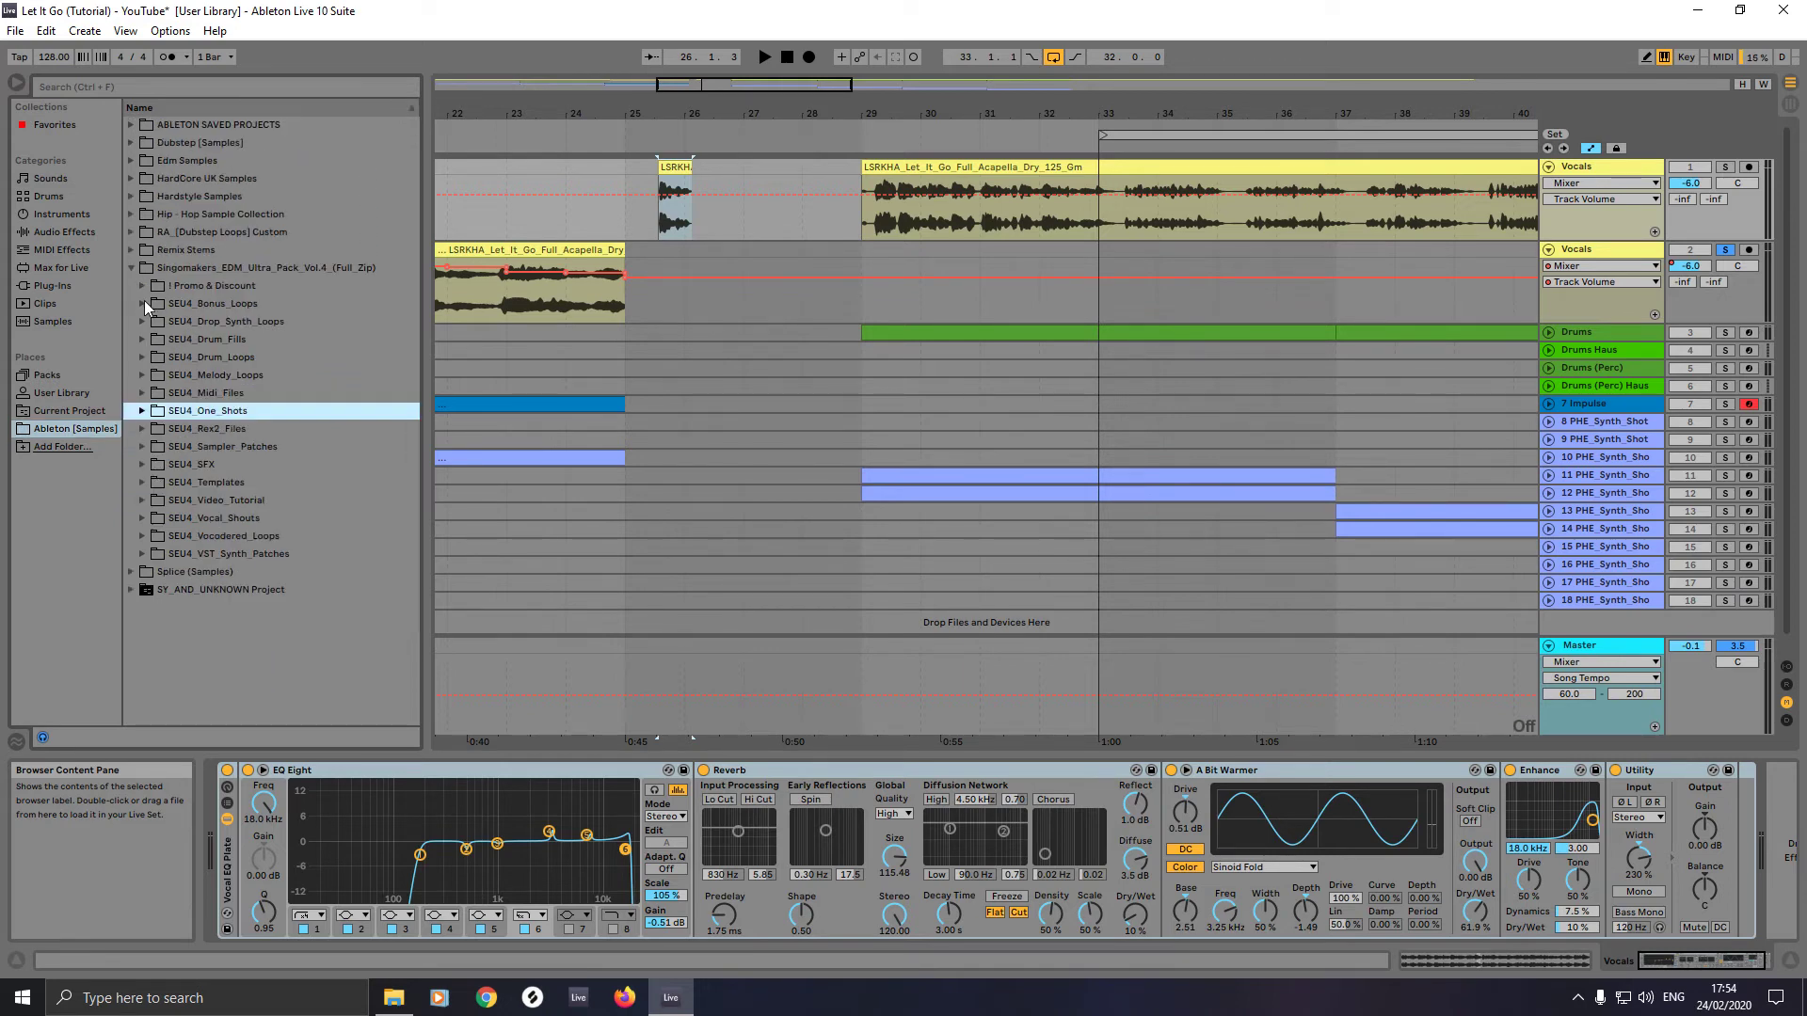
pyautogui.click(142, 465)
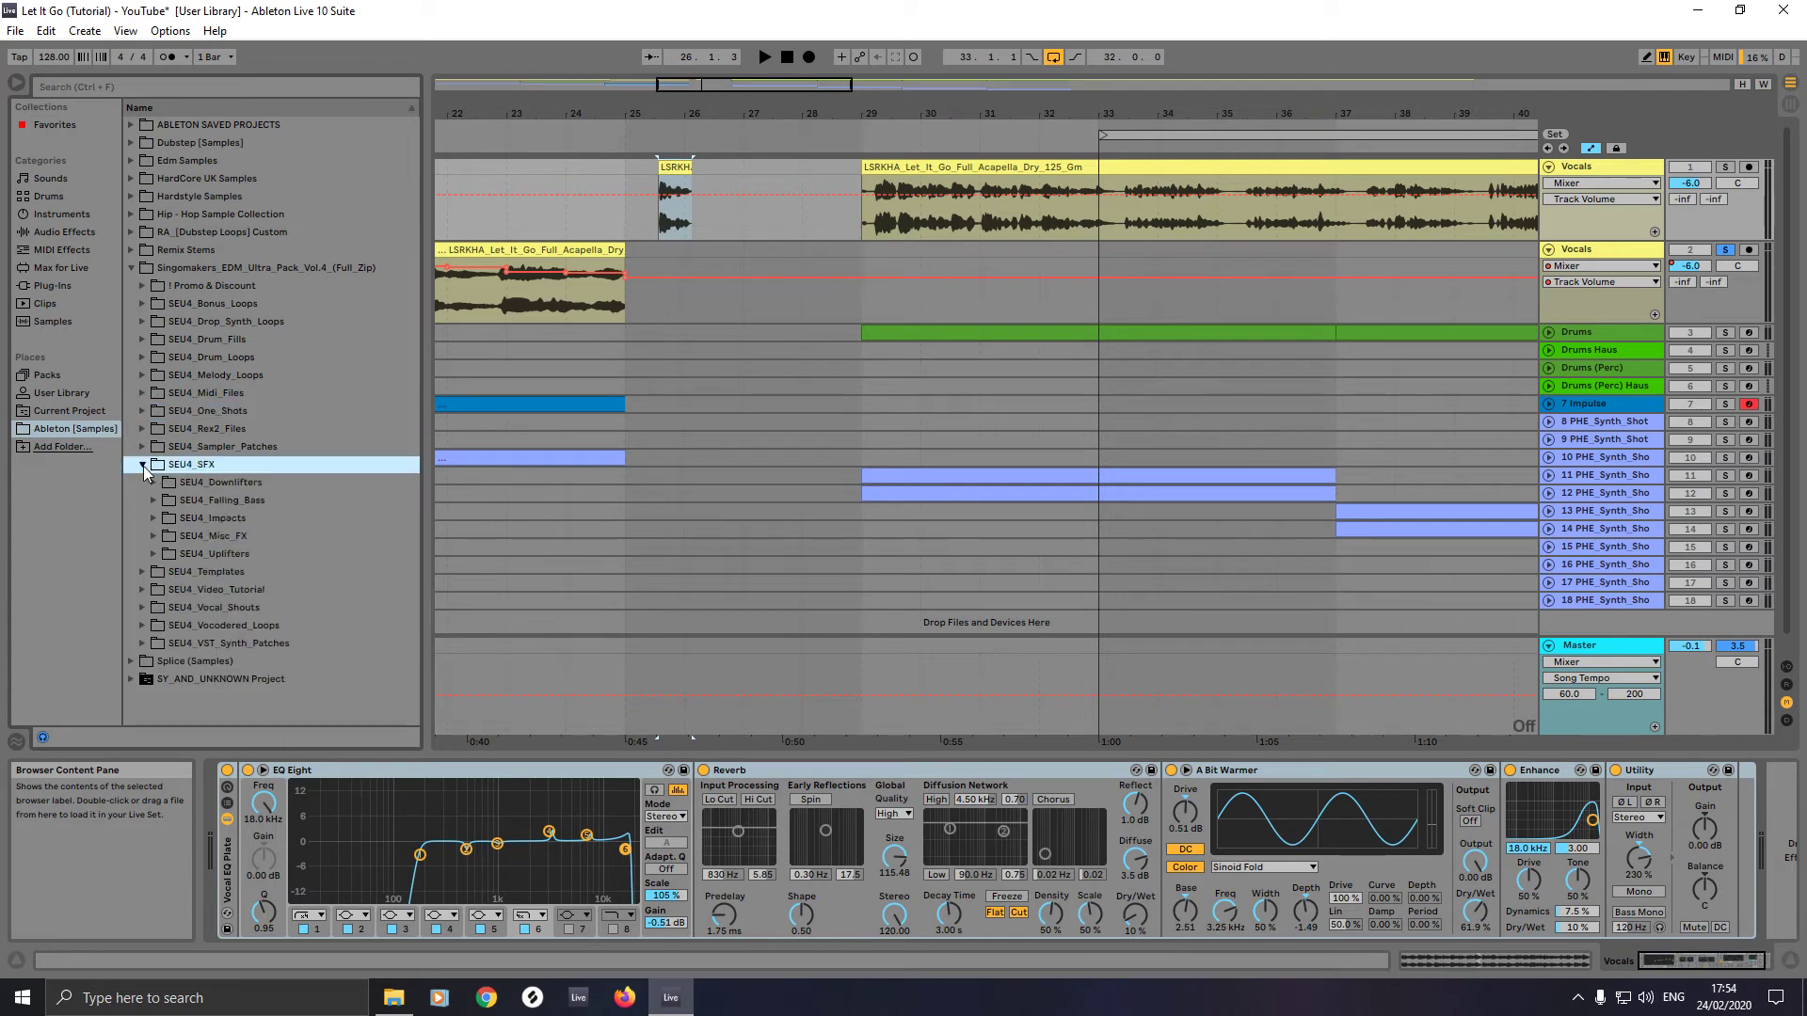
pyautogui.click(154, 517)
pyautogui.click(239, 541)
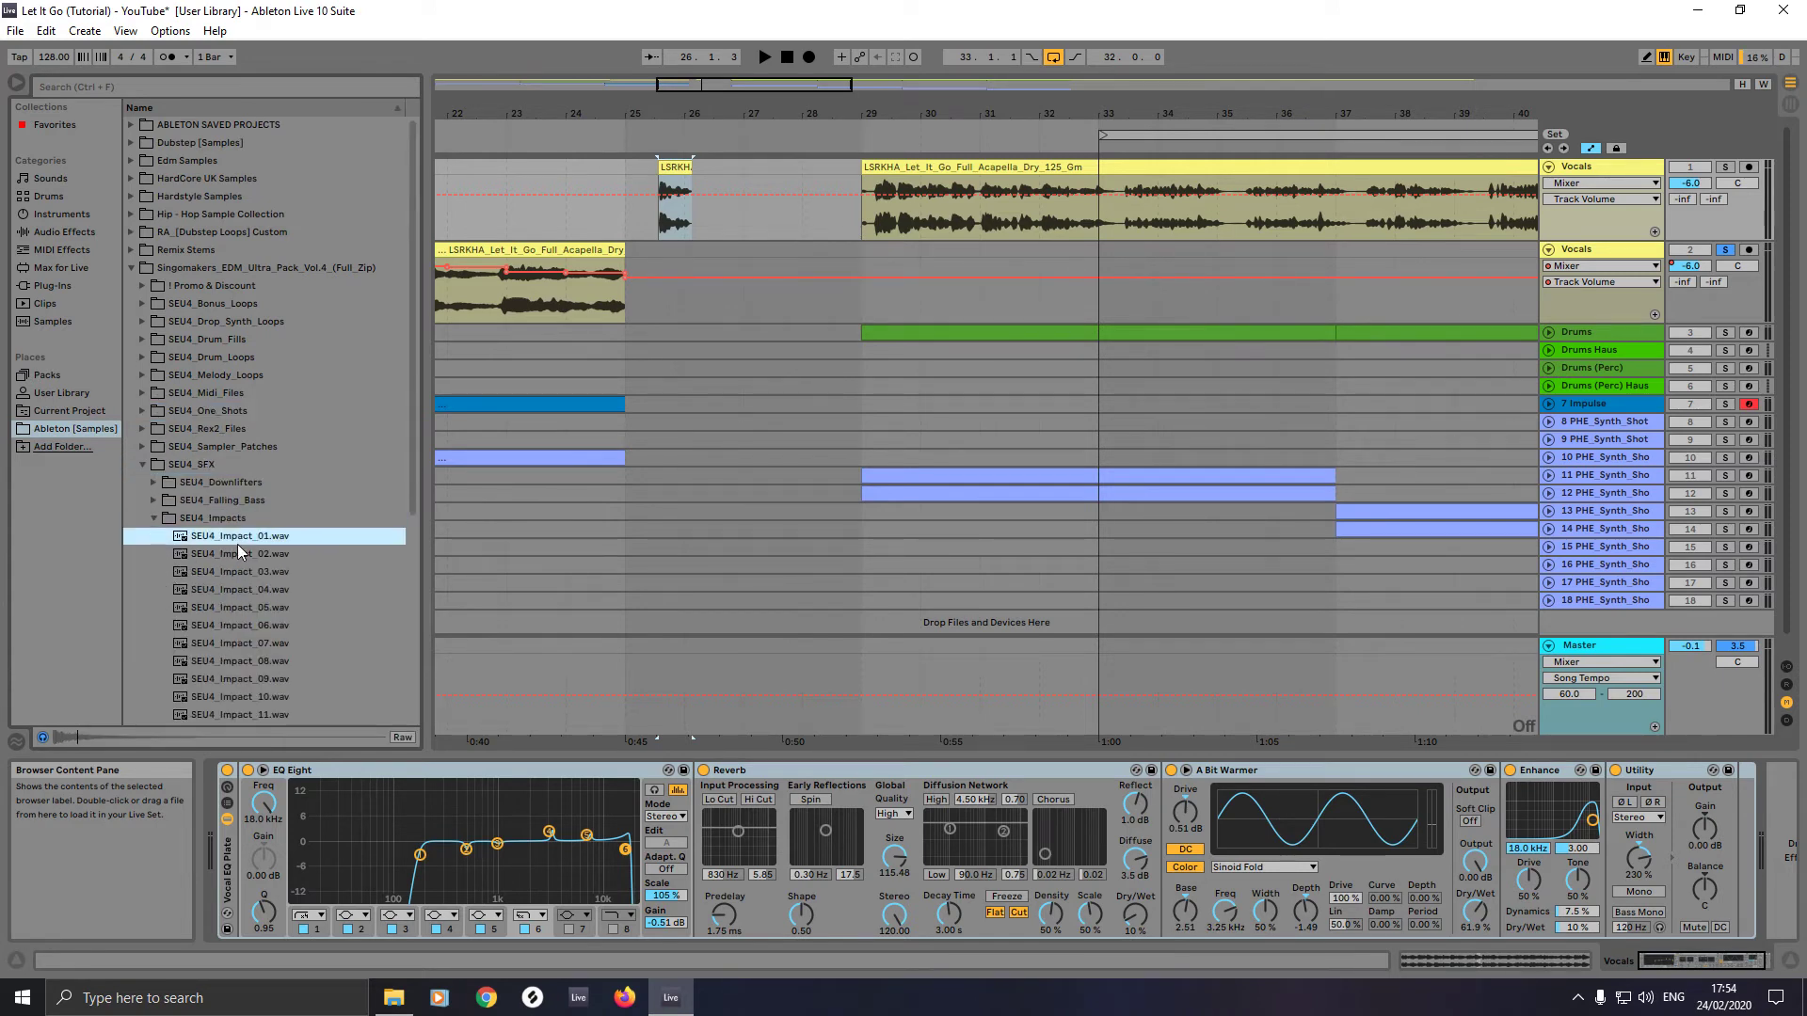
# - Audition the impact samples from SEU4_Impact_02.wav through SEU4_Impact_10.wav
pyautogui.click(232, 554)
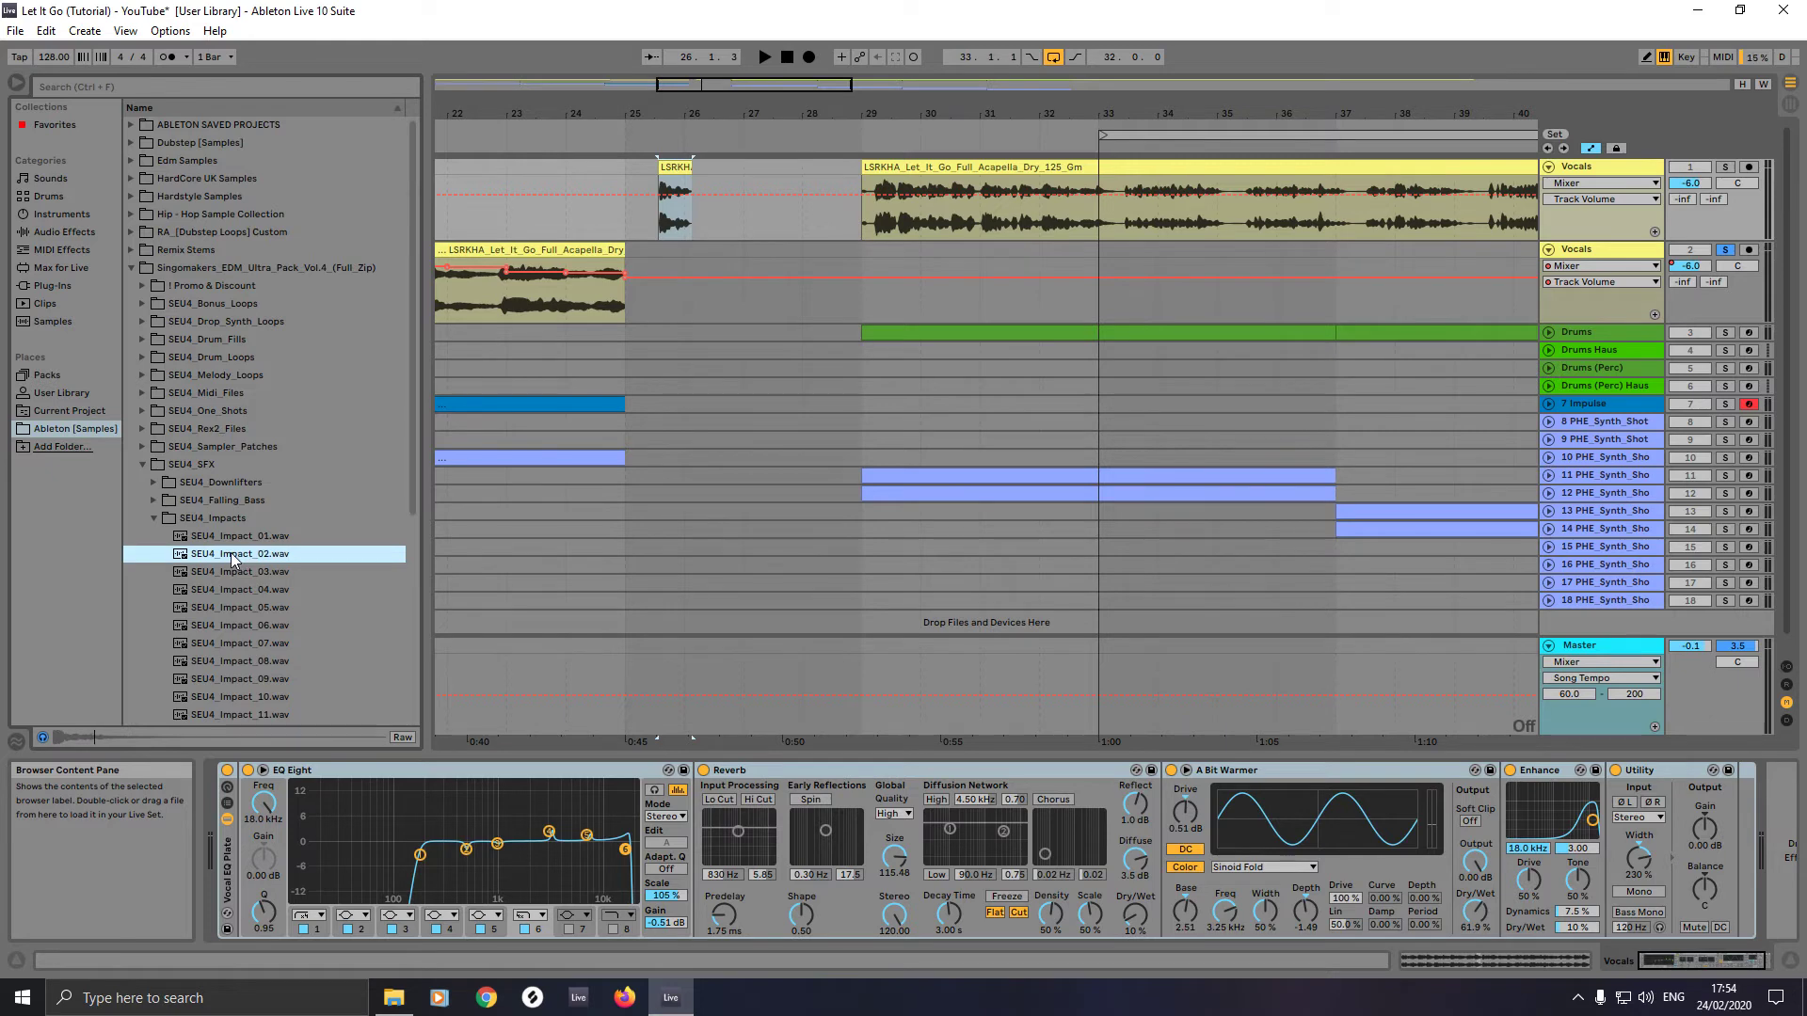
pyautogui.click(230, 574)
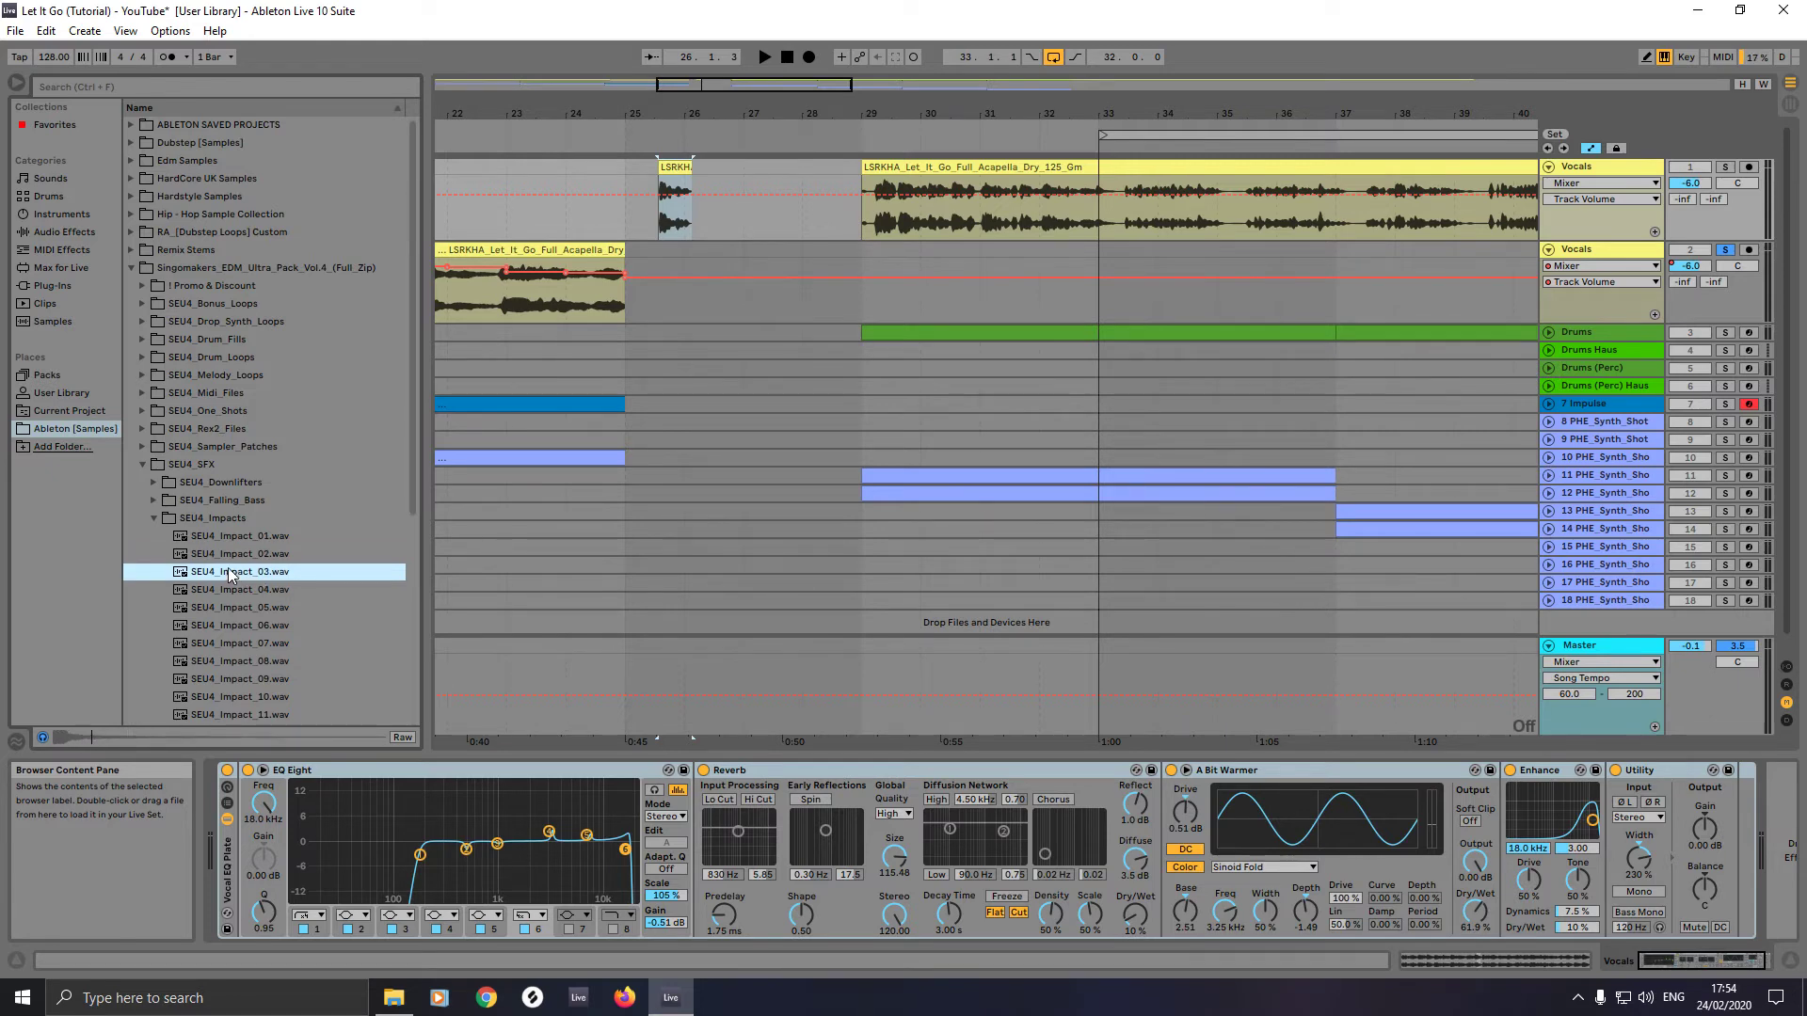
pyautogui.click(226, 593)
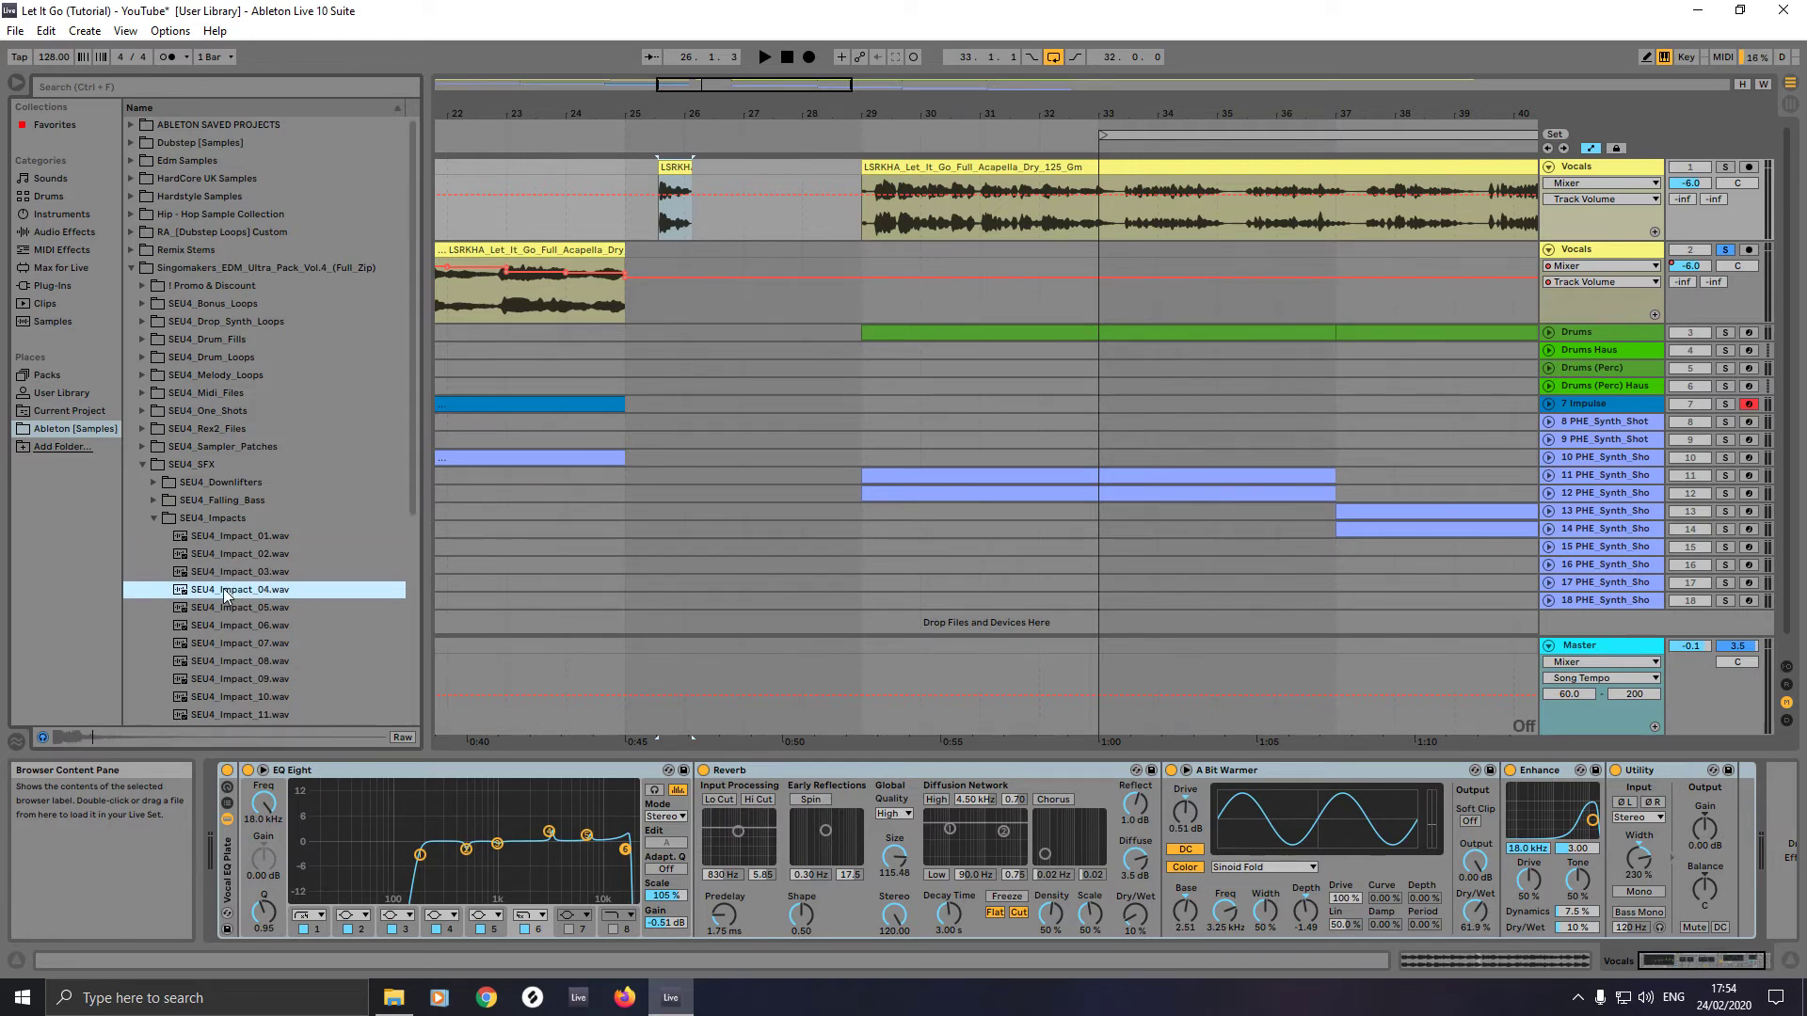
pyautogui.click(226, 611)
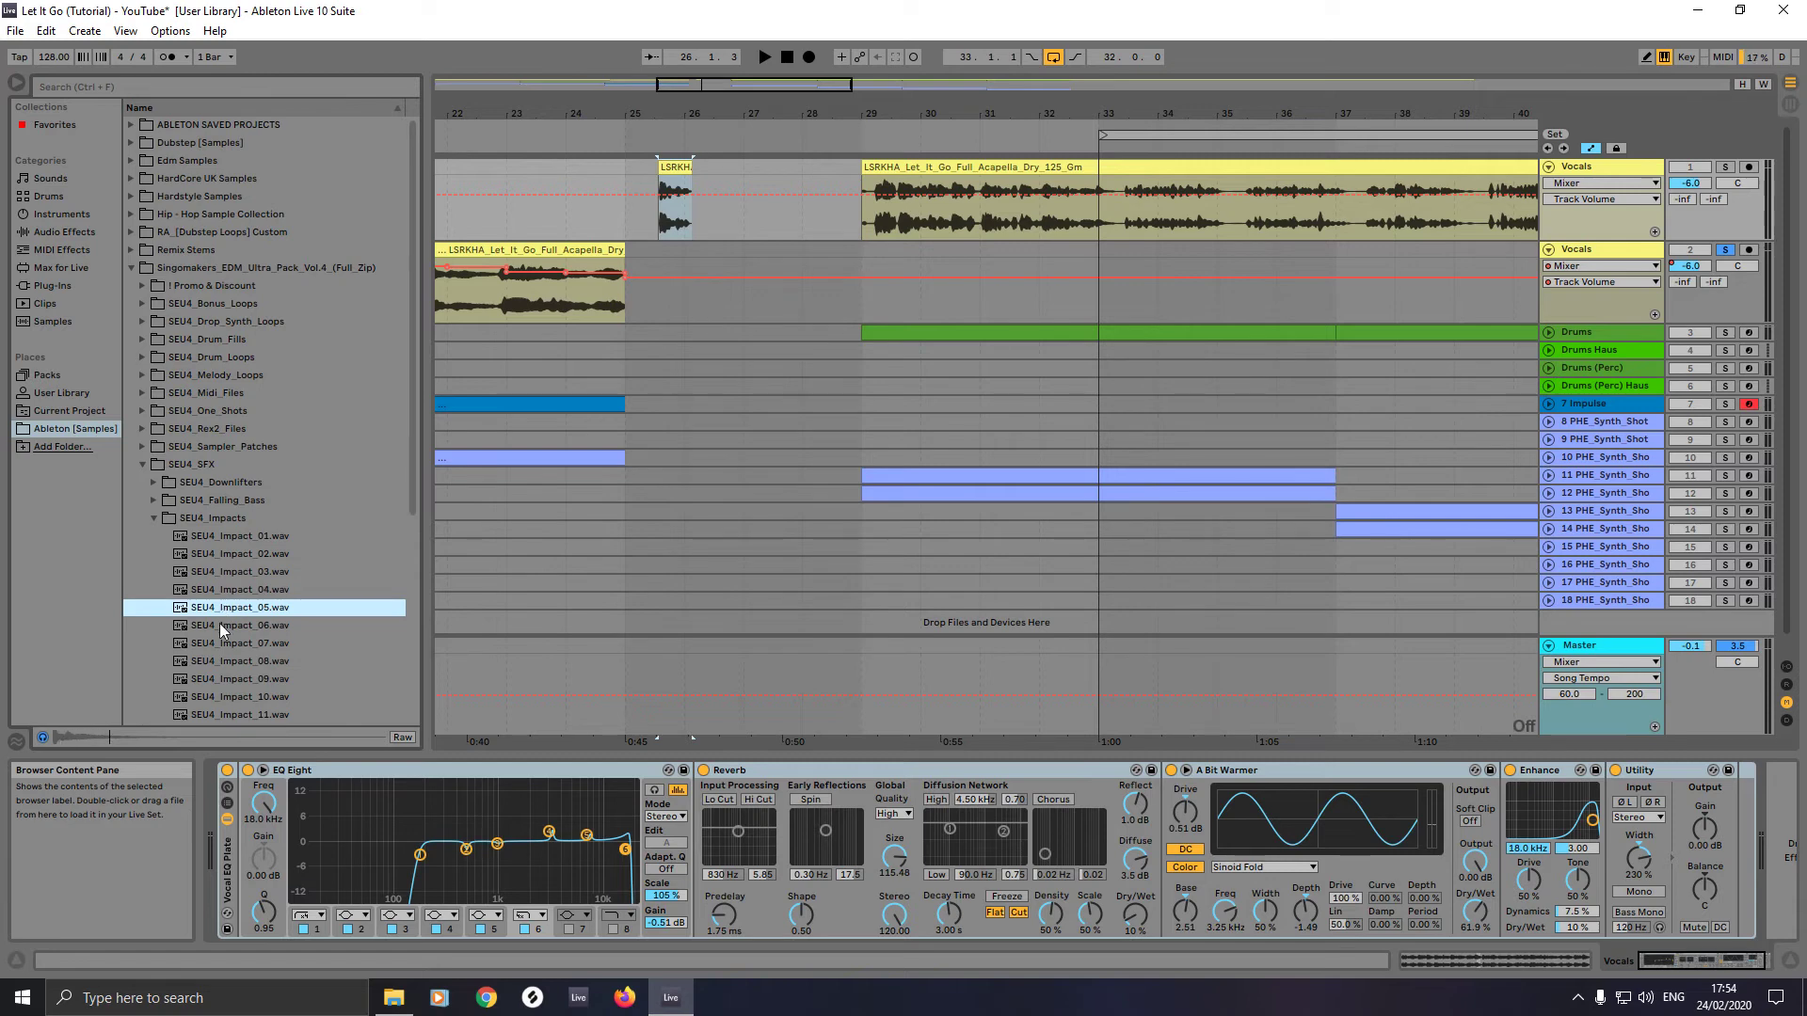
pyautogui.click(224, 627)
pyautogui.click(219, 645)
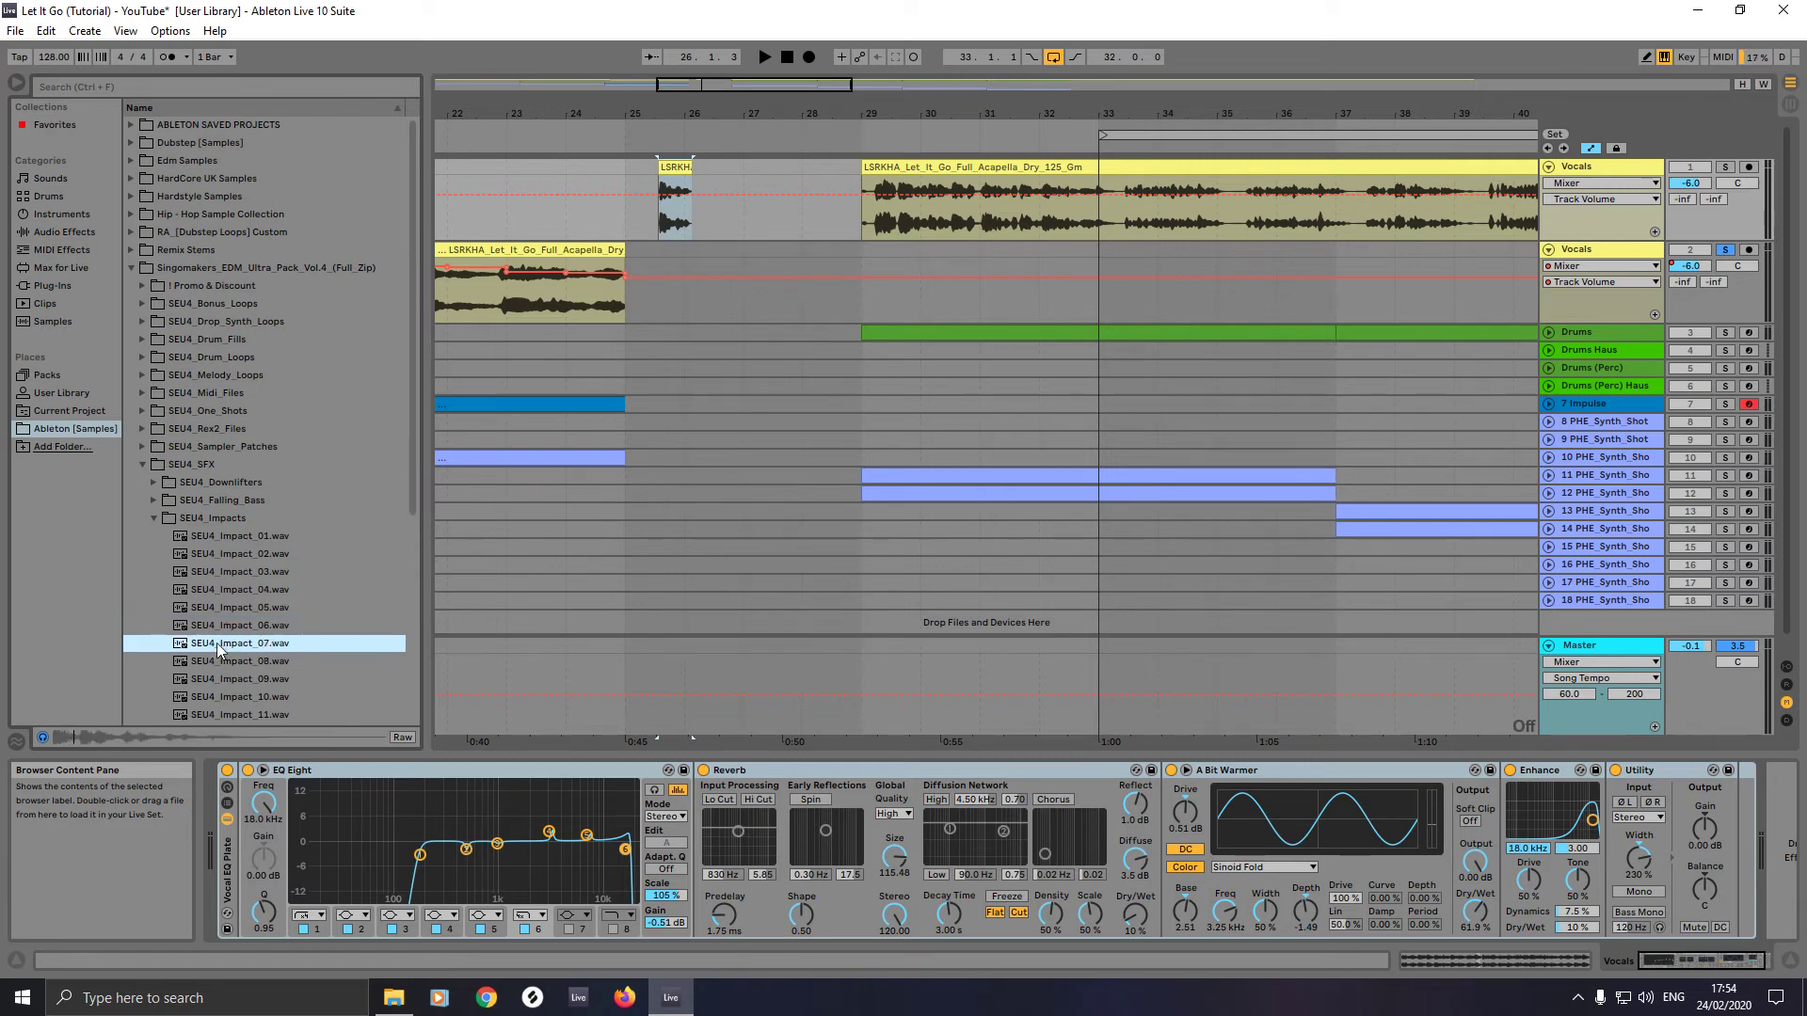
pyautogui.click(214, 661)
pyautogui.click(215, 677)
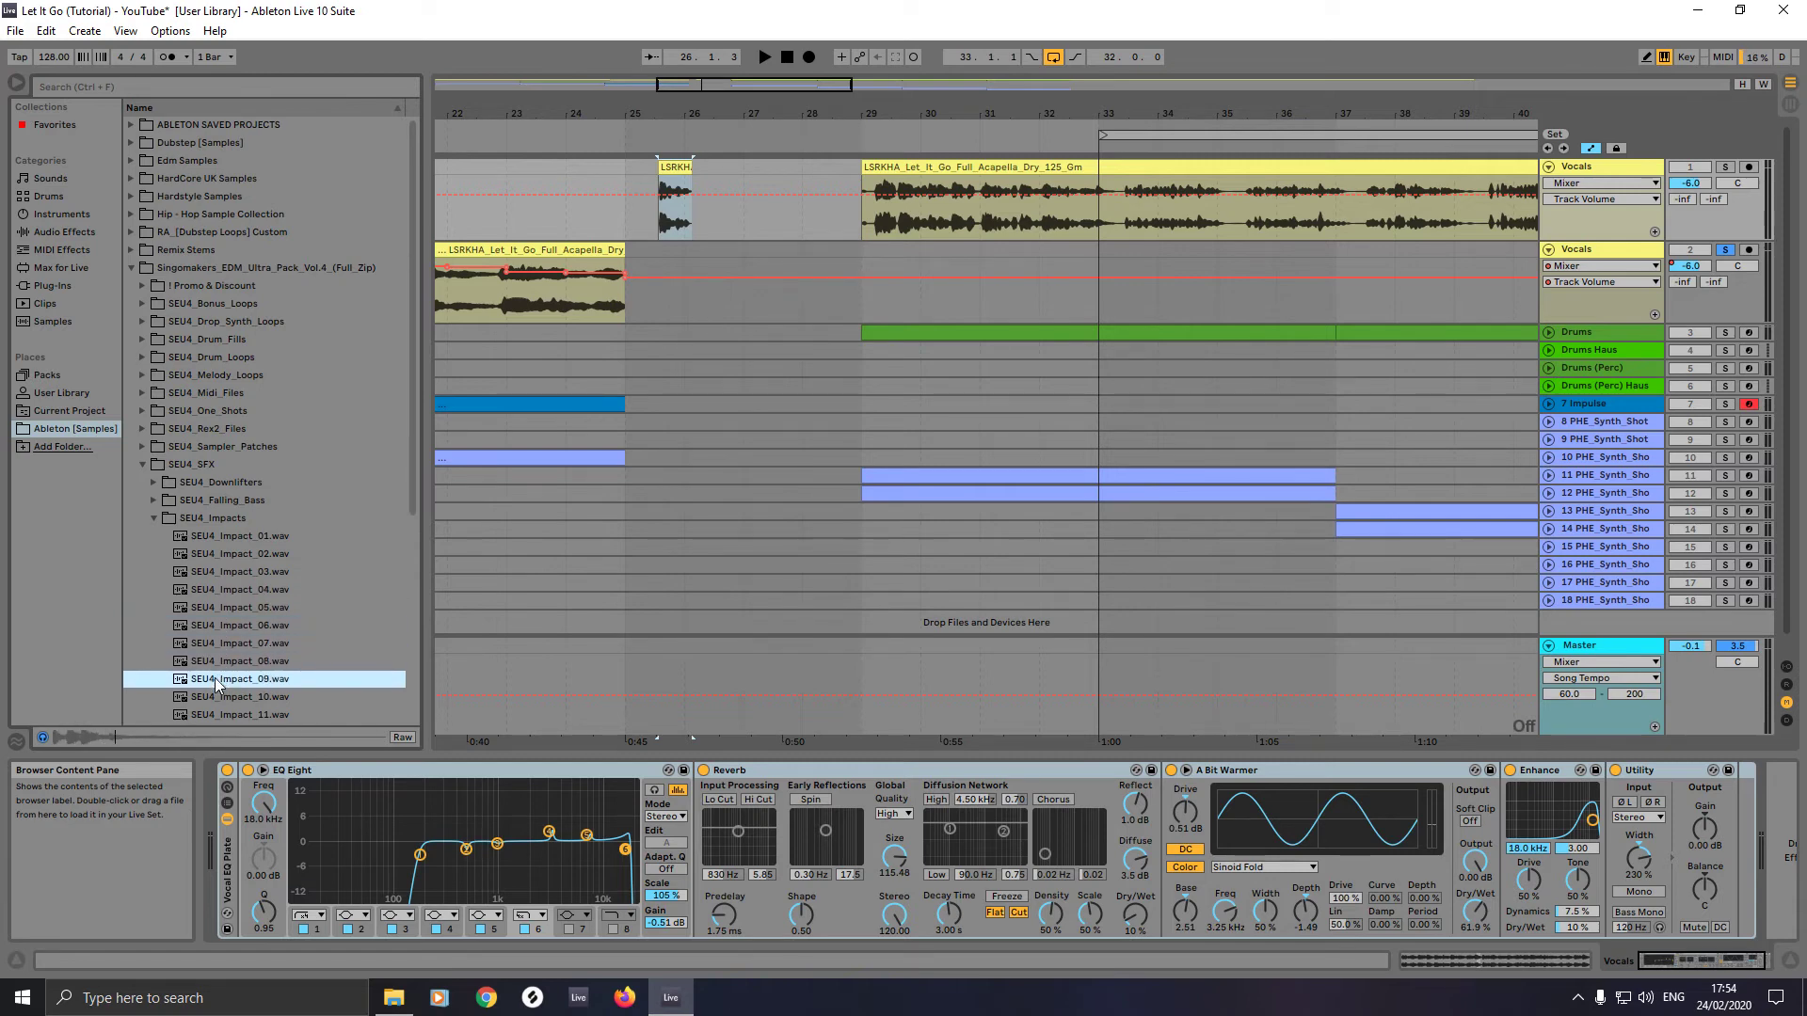
pyautogui.scroll(-1, 216, 678)
pyautogui.scroll(-2, 216, 672)
pyautogui.click(218, 640)
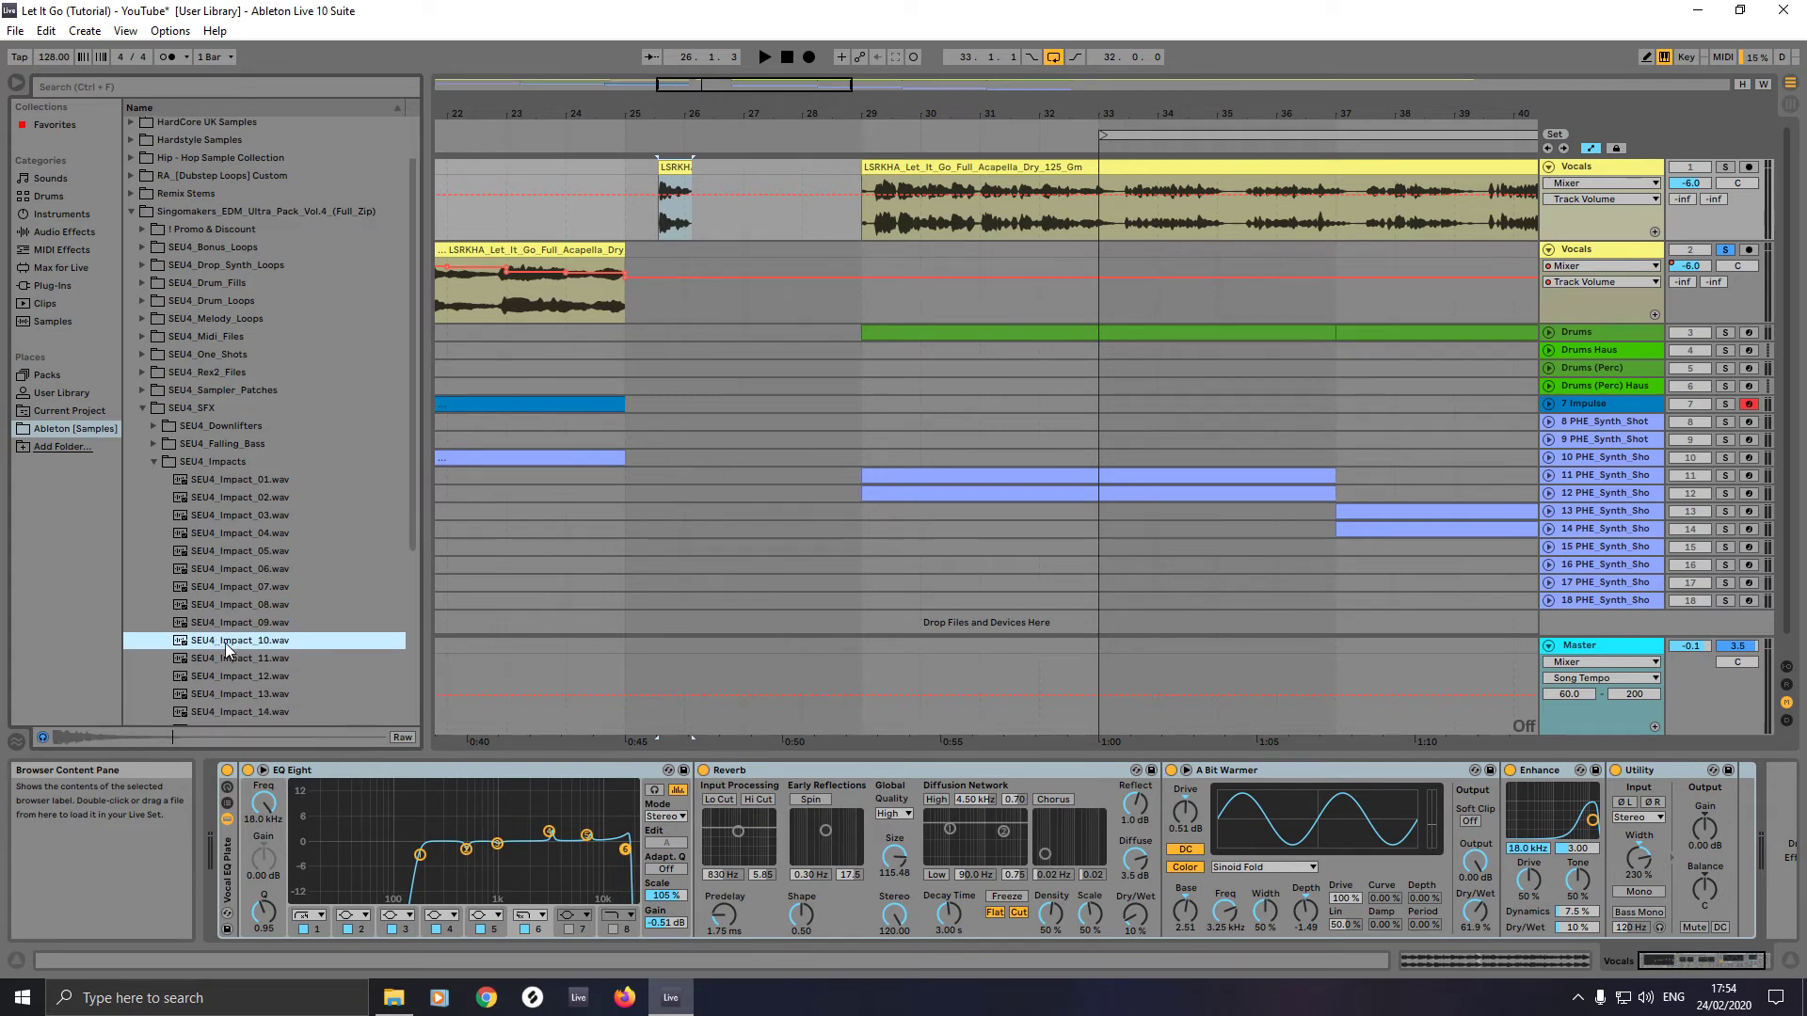
# - Add SEU4_Impact_10.wav on a new audio track, snapped to 25.1.1 on a 1/4 grid, and place that track between the two Vocals tracks
pyautogui.moveTo(224, 642); pyautogui.dragTo(636, 627)
pyautogui.rightClick(595, 602)
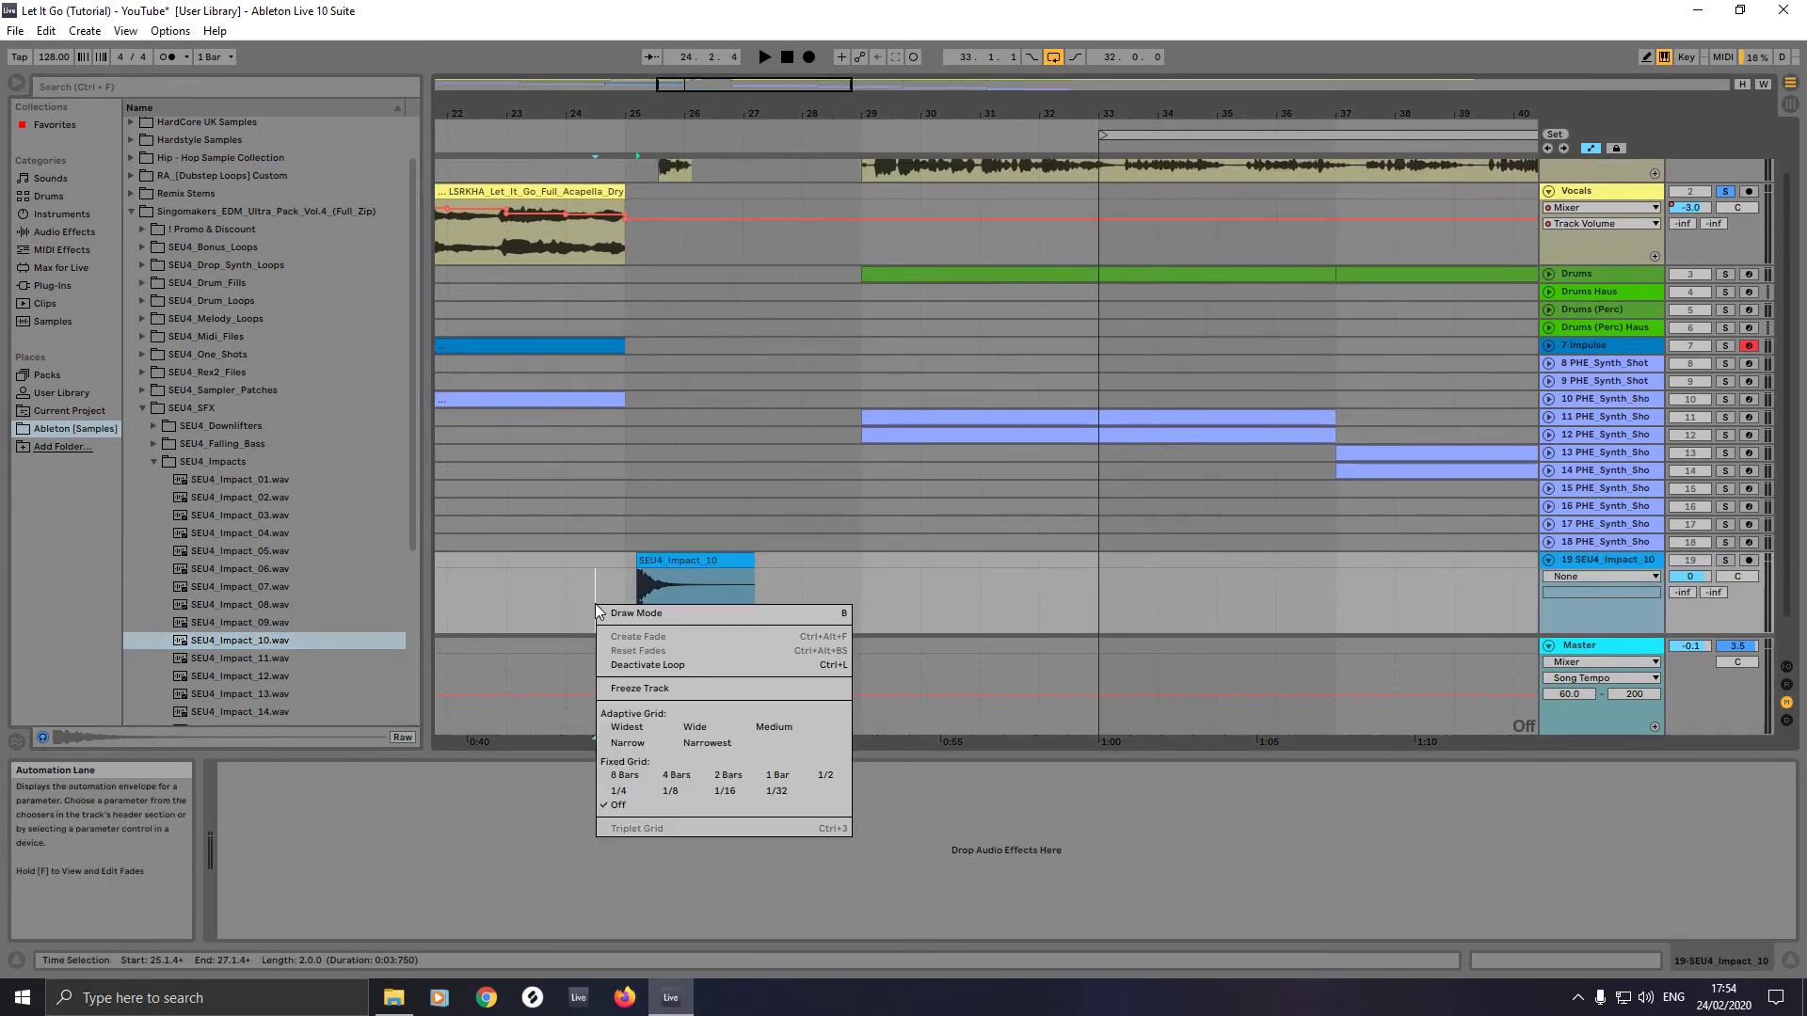
pyautogui.click(620, 790)
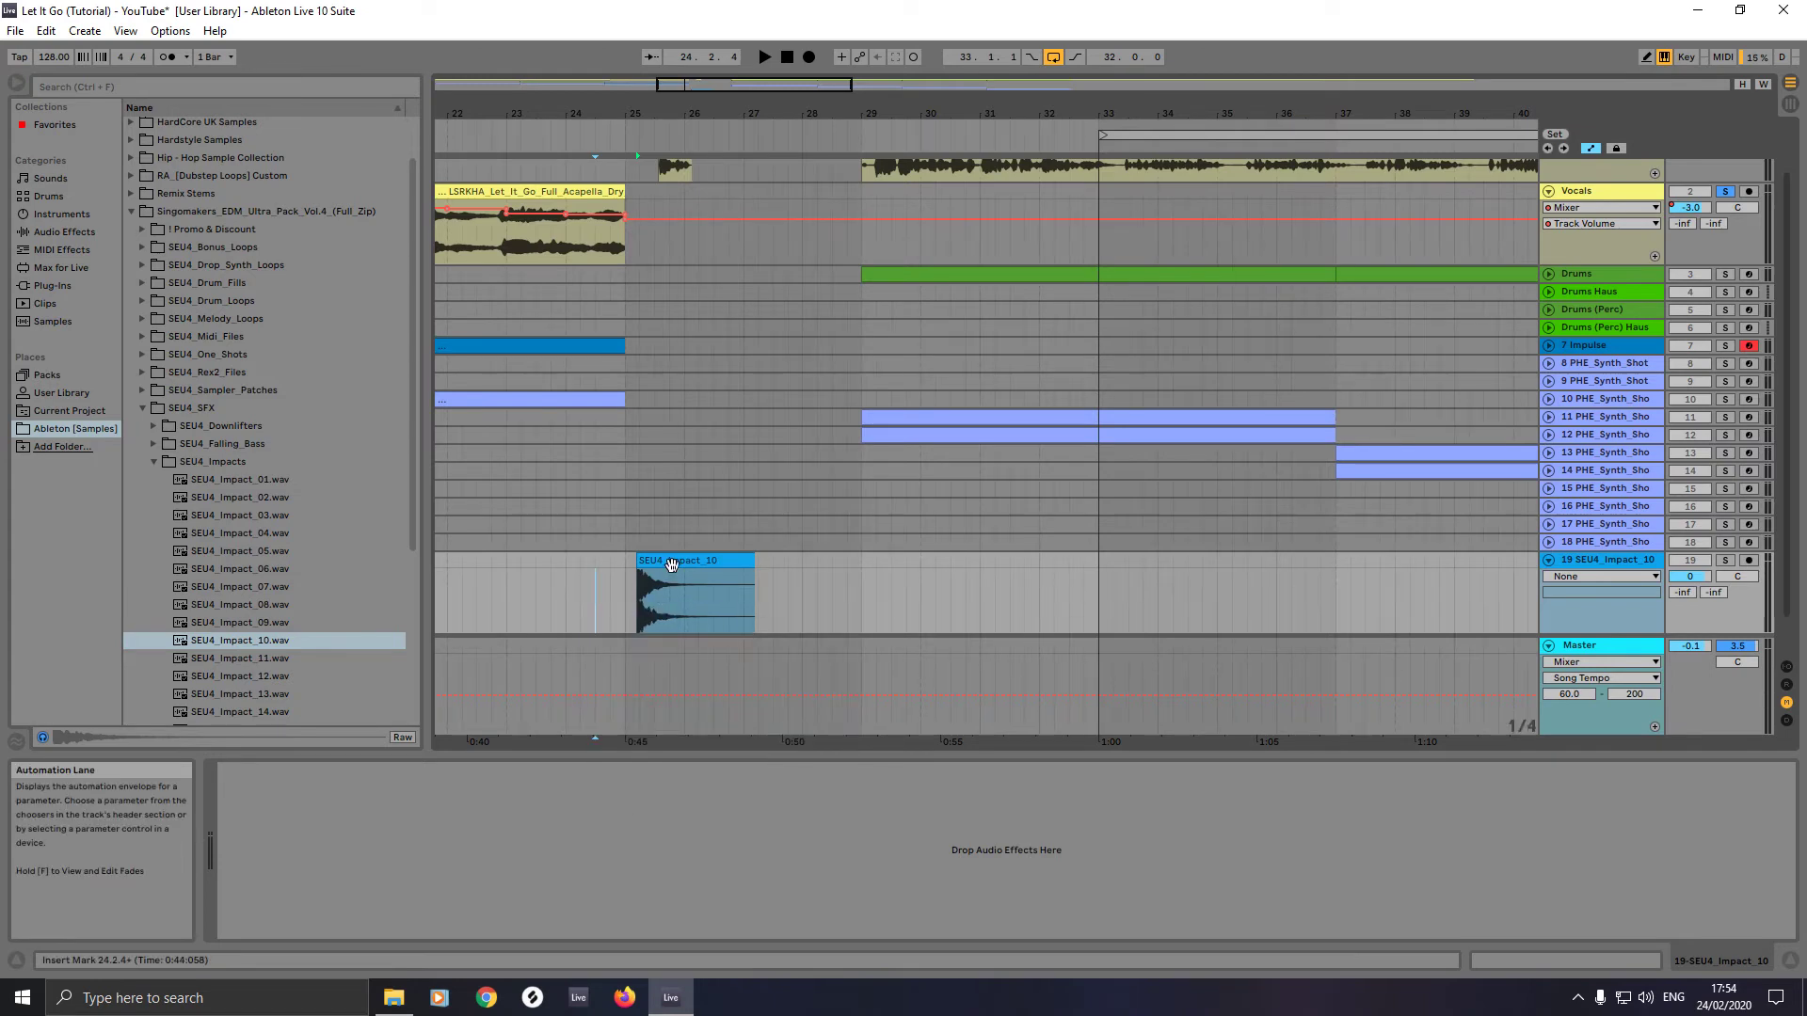
pyautogui.click(672, 563)
pyautogui.moveTo(672, 563); pyautogui.dragTo(660, 563)
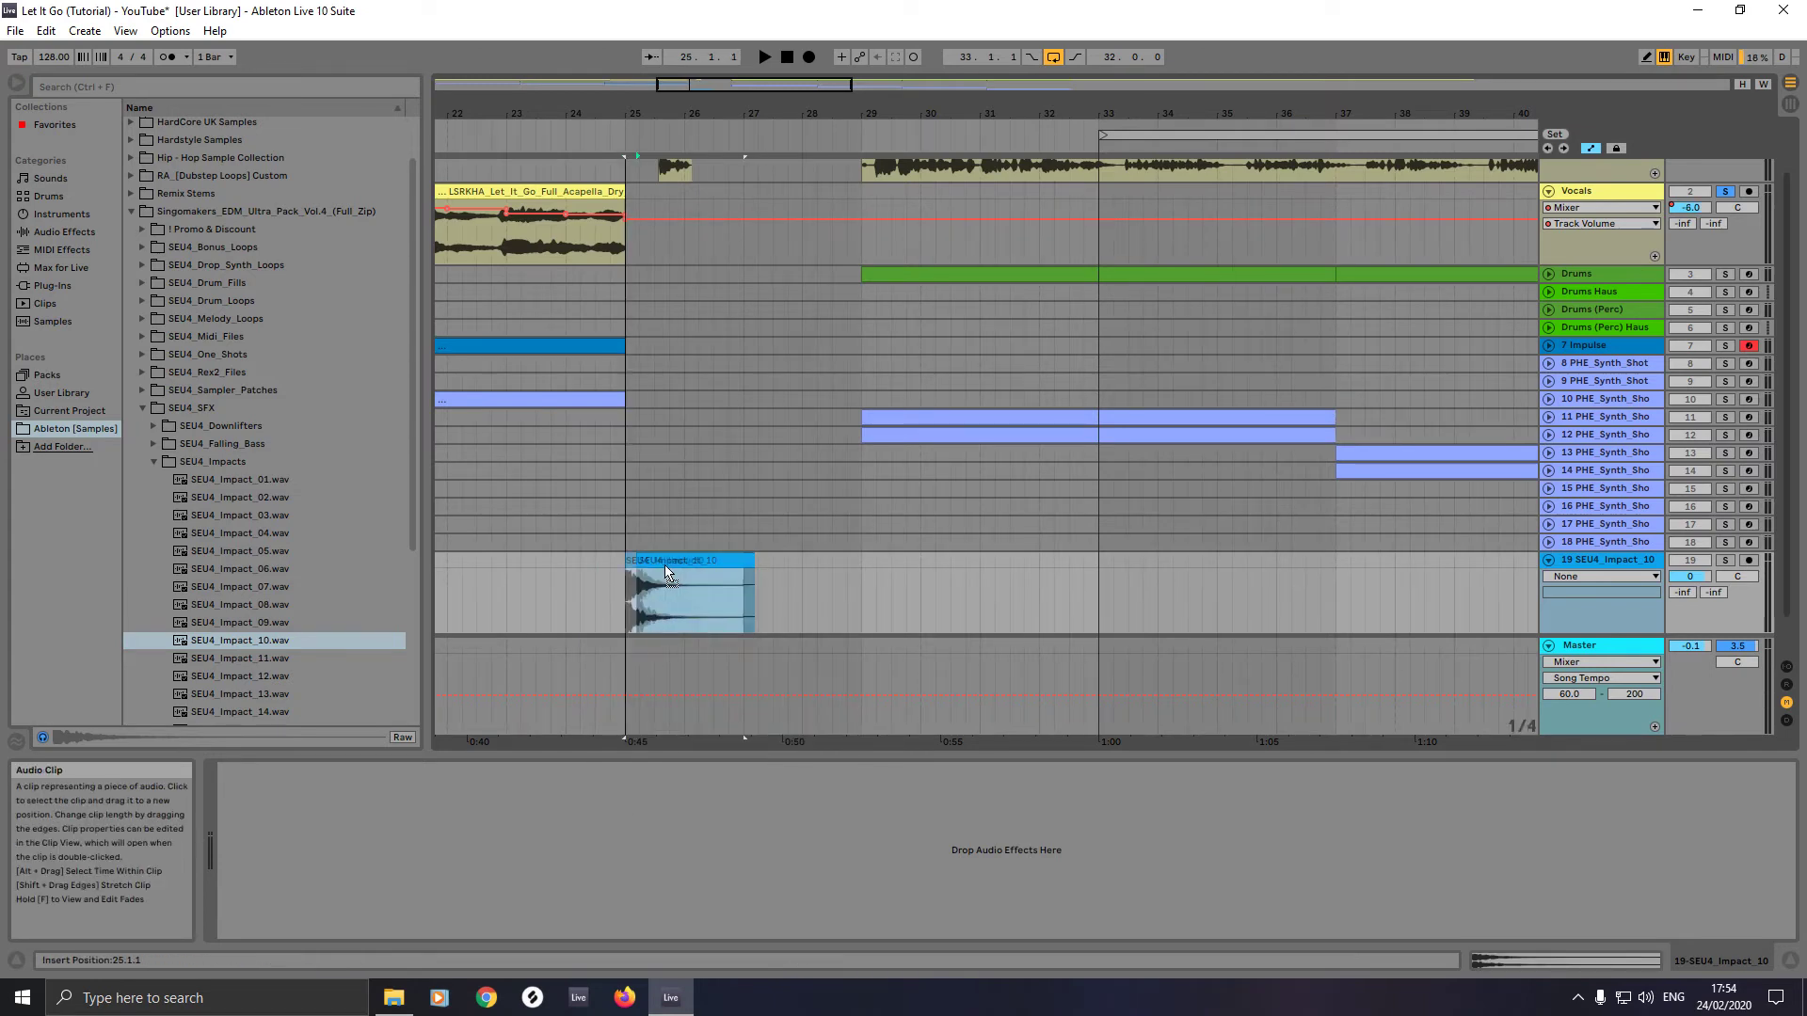
pyautogui.click(1609, 563)
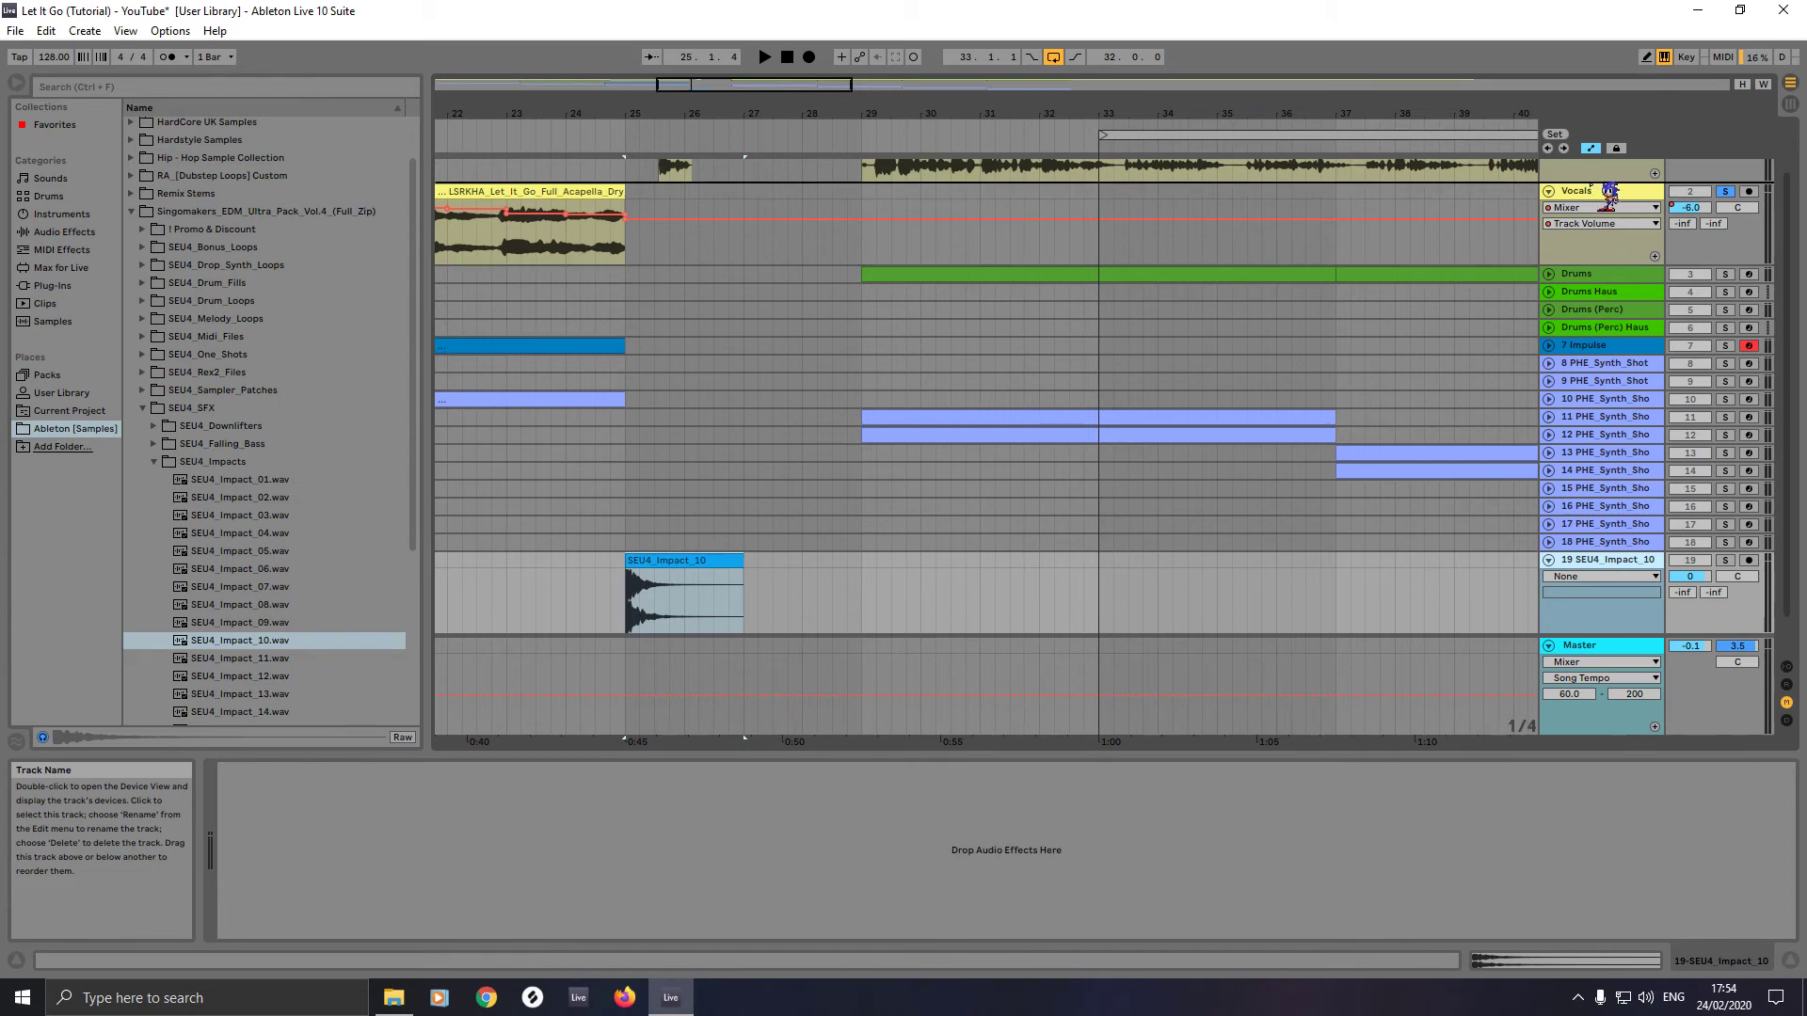
pyautogui.moveTo(1608, 193); pyautogui.dragTo(1581, 188)
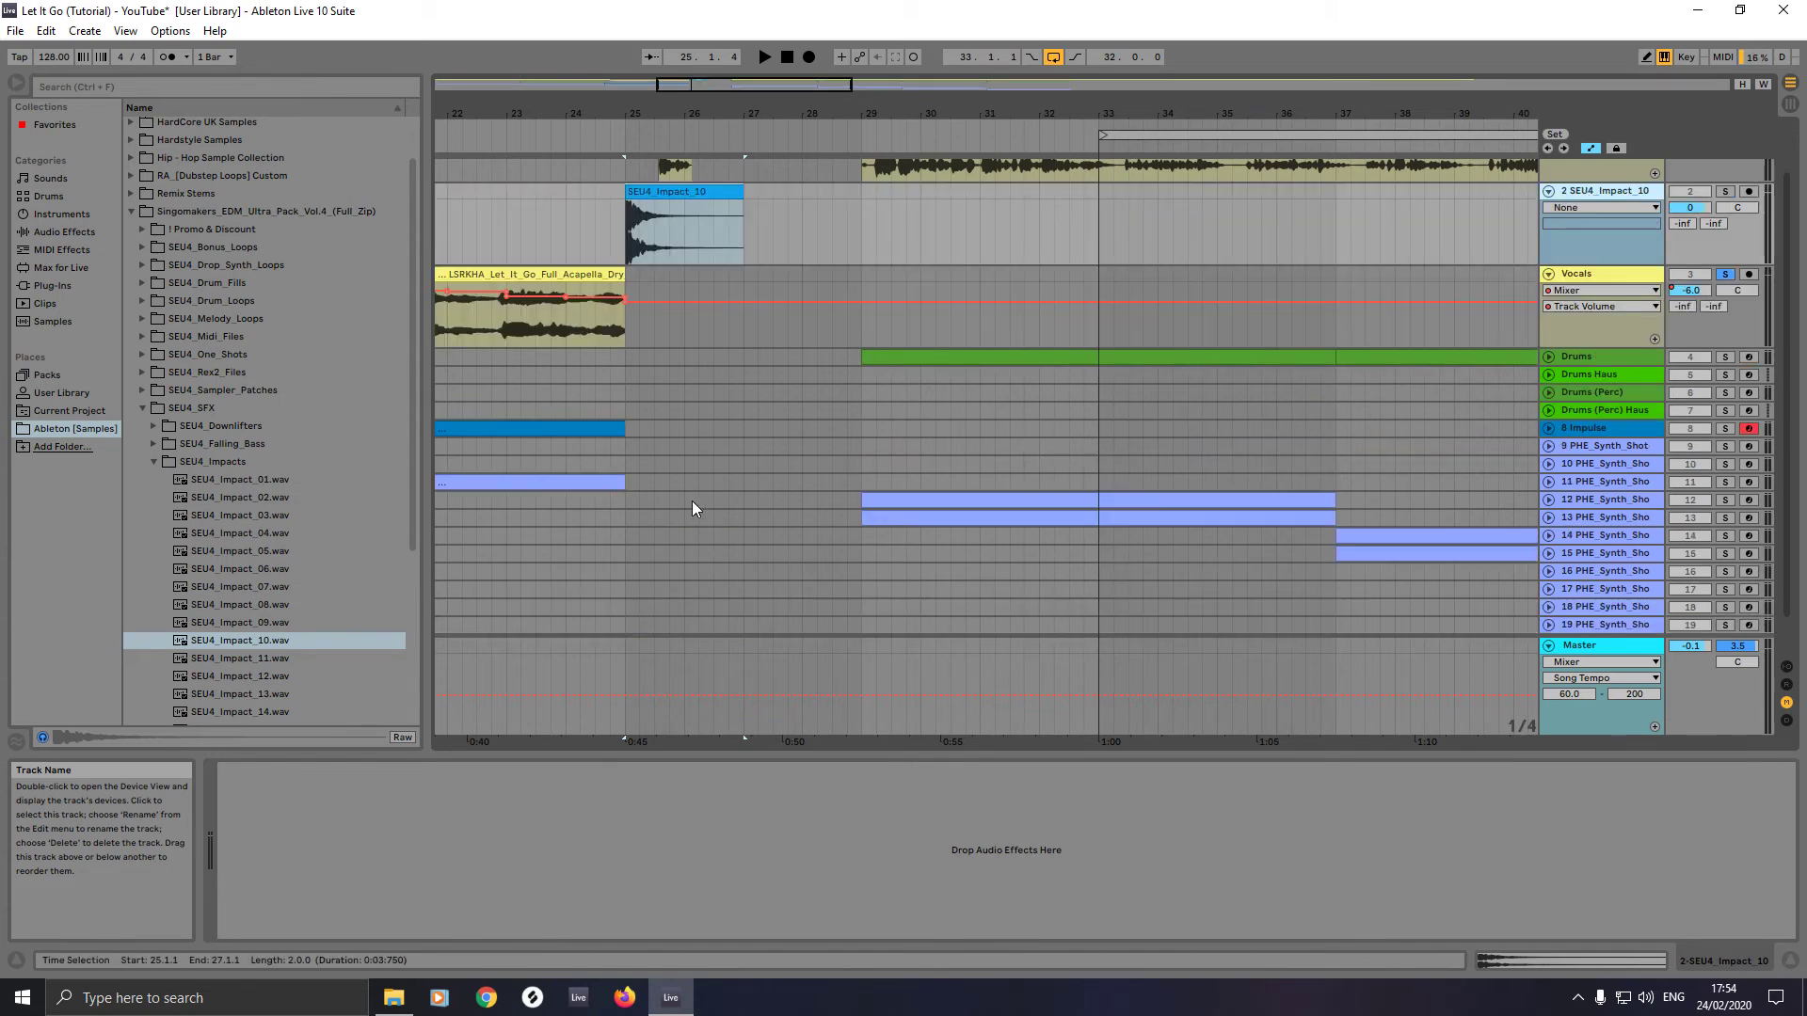
# - Move the short vocal clip on the first Vocals track to 25.2.1–25.4.1 and duplicate it five times back to back
pyautogui.scroll(1, 721, 484)
pyautogui.moveTo(675, 169); pyautogui.dragTo(656, 172)
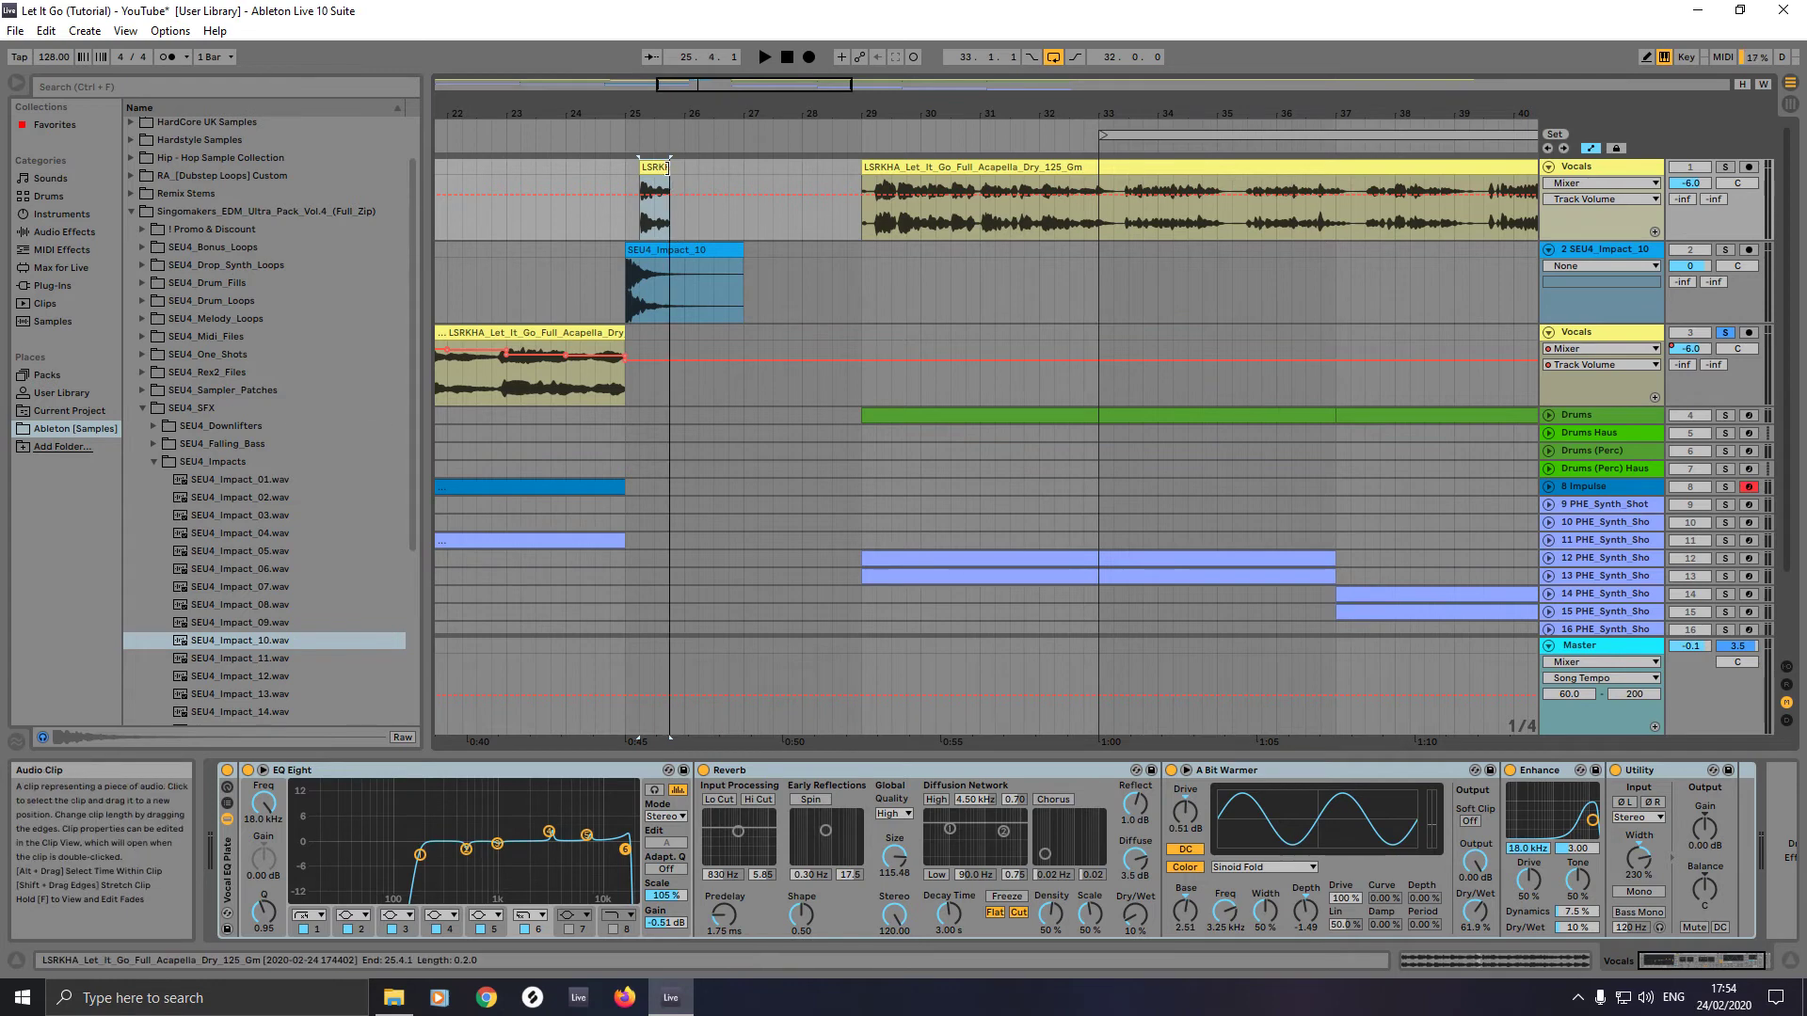
pyautogui.click(660, 168)
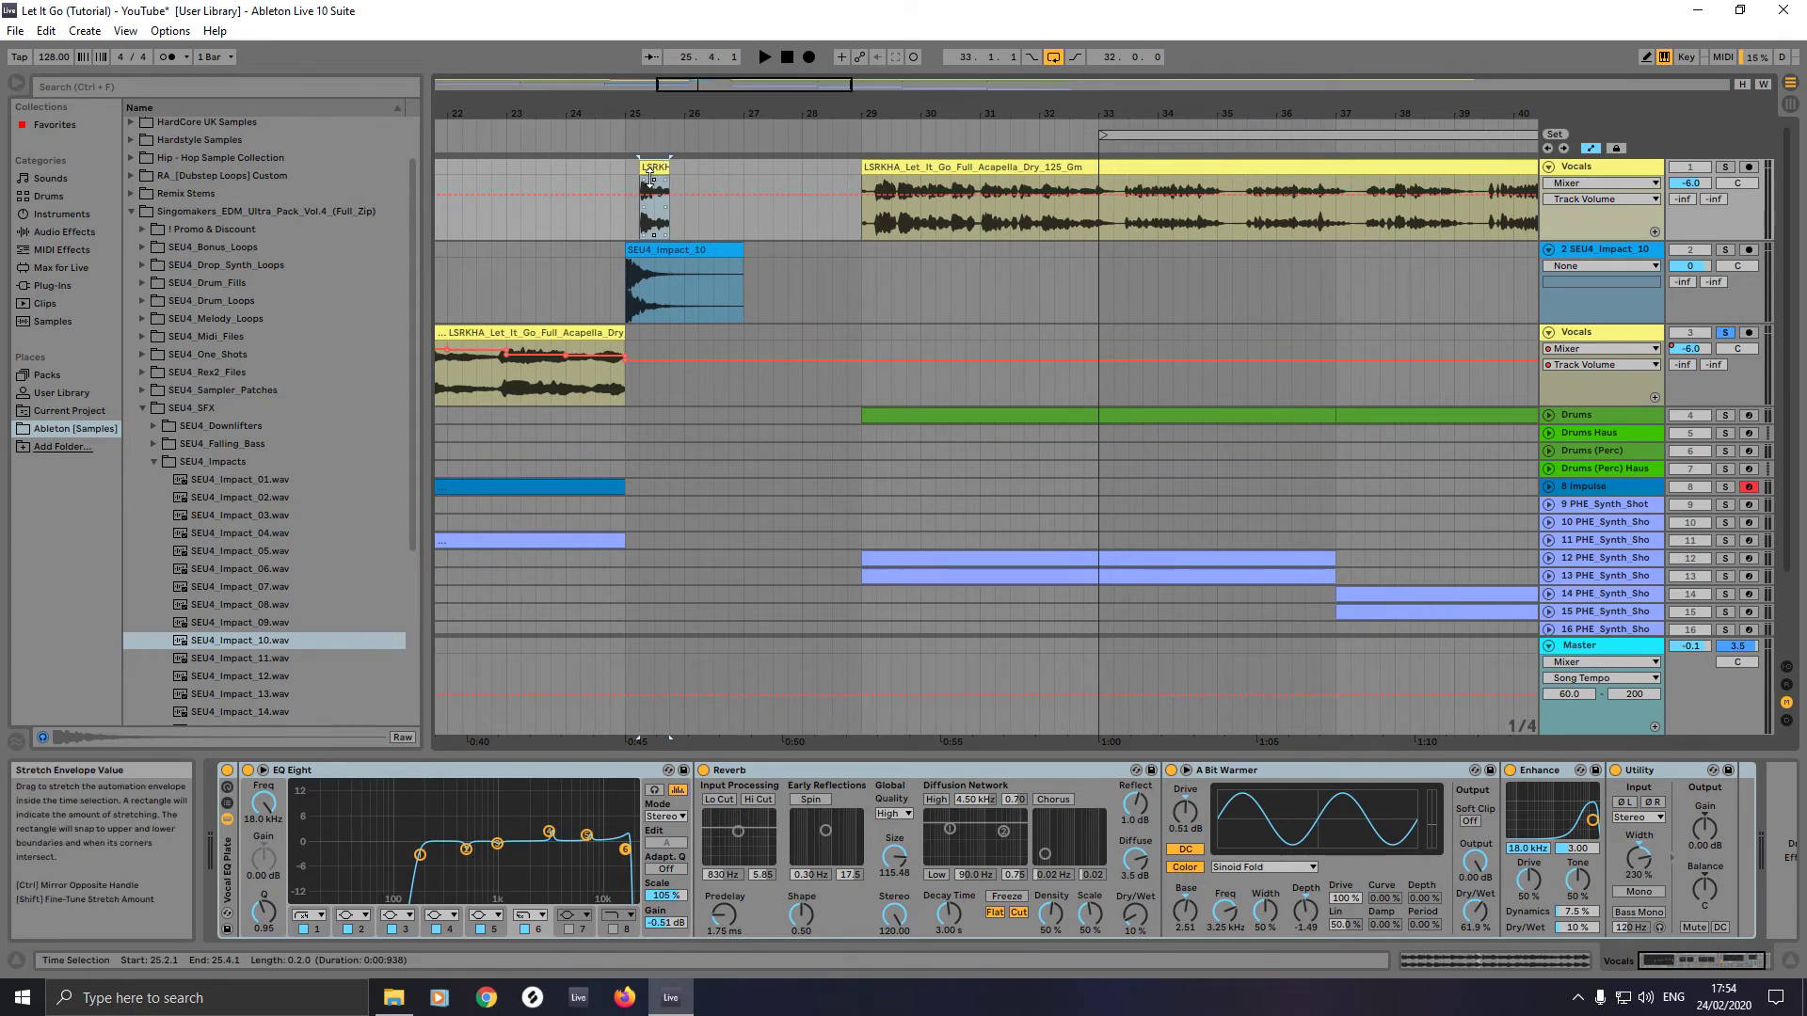
pyautogui.hotkey('ctrl', 'd')
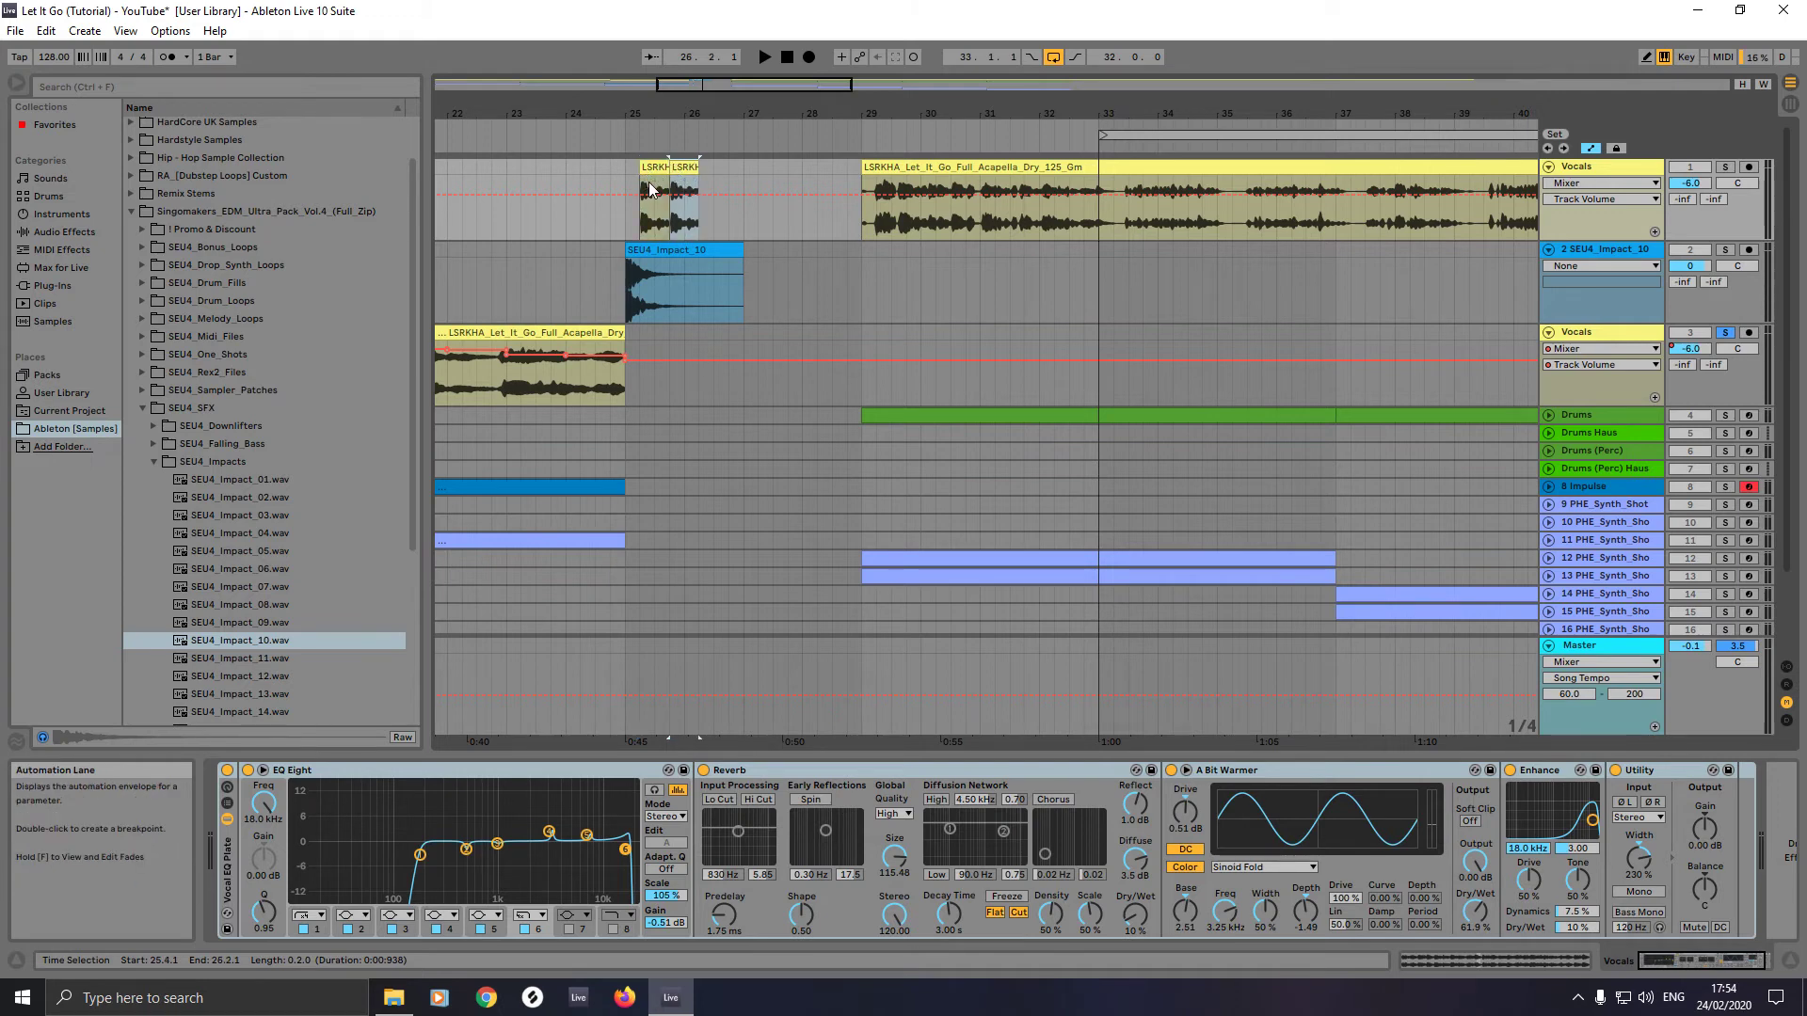
pyautogui.hotkey('ctrl', 'd')
pyautogui.hotkey('ctrl', 'd')
pyautogui.hotkey('ctrl', 'd')
pyautogui.hotkey('ctrl', 'd')
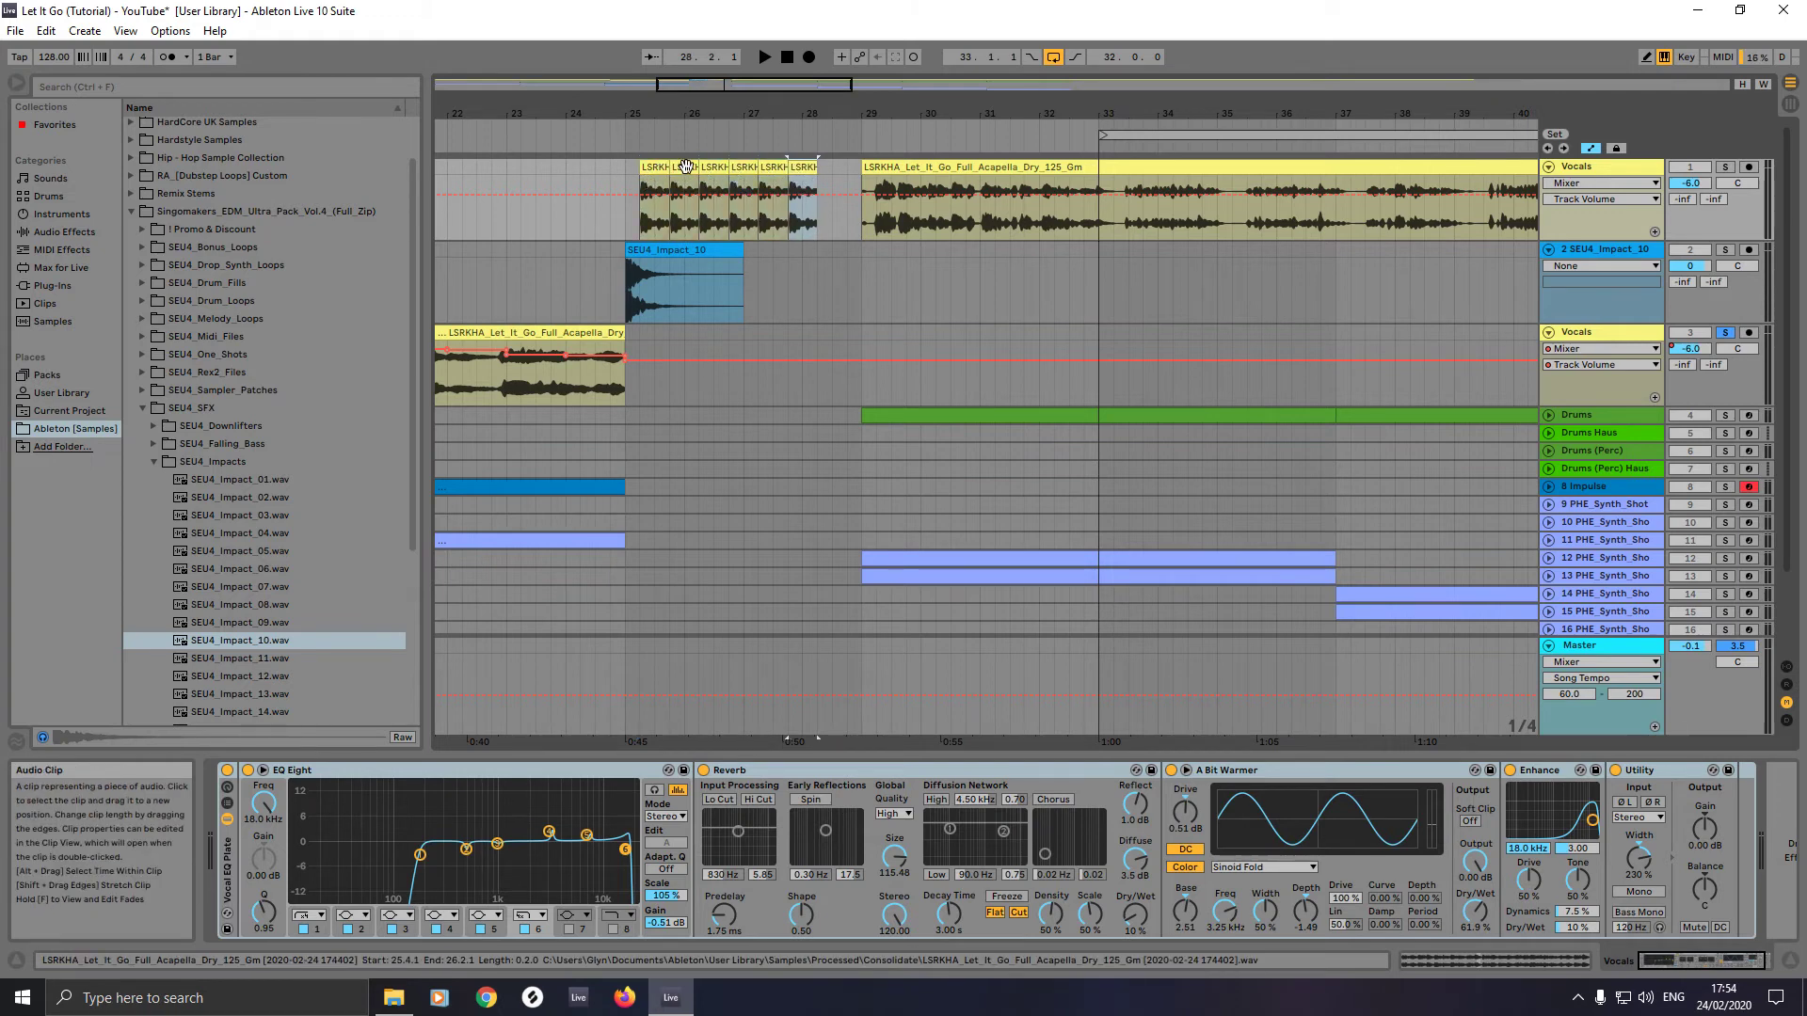
# - Rearrange and overlap the vocal copies into a stutter that fills the first Vocals track up to 29.1.1
pyautogui.click(685, 166)
pyautogui.moveTo(720, 168); pyautogui.dragTo(847, 167)
pyautogui.click(780, 174)
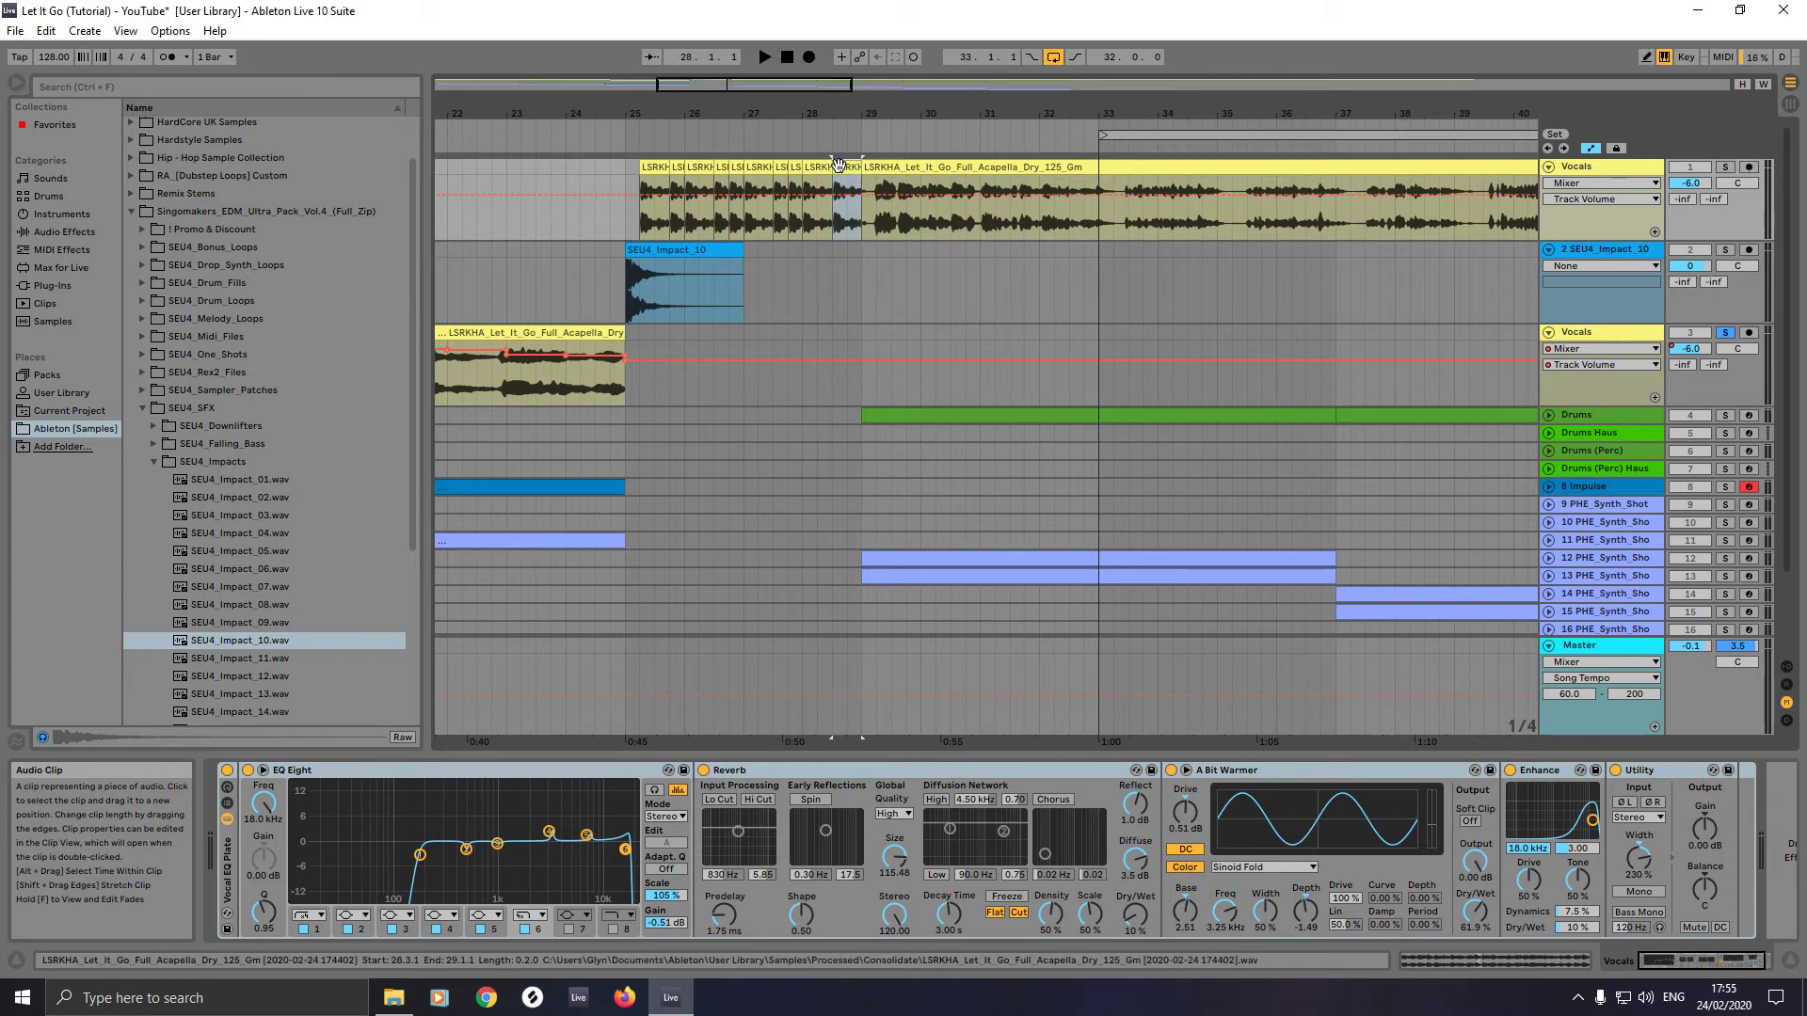
# - Play the build-up from about bar 22 into the drop, unsoloing the second Vocals track during playback
pyautogui.click(486, 134)
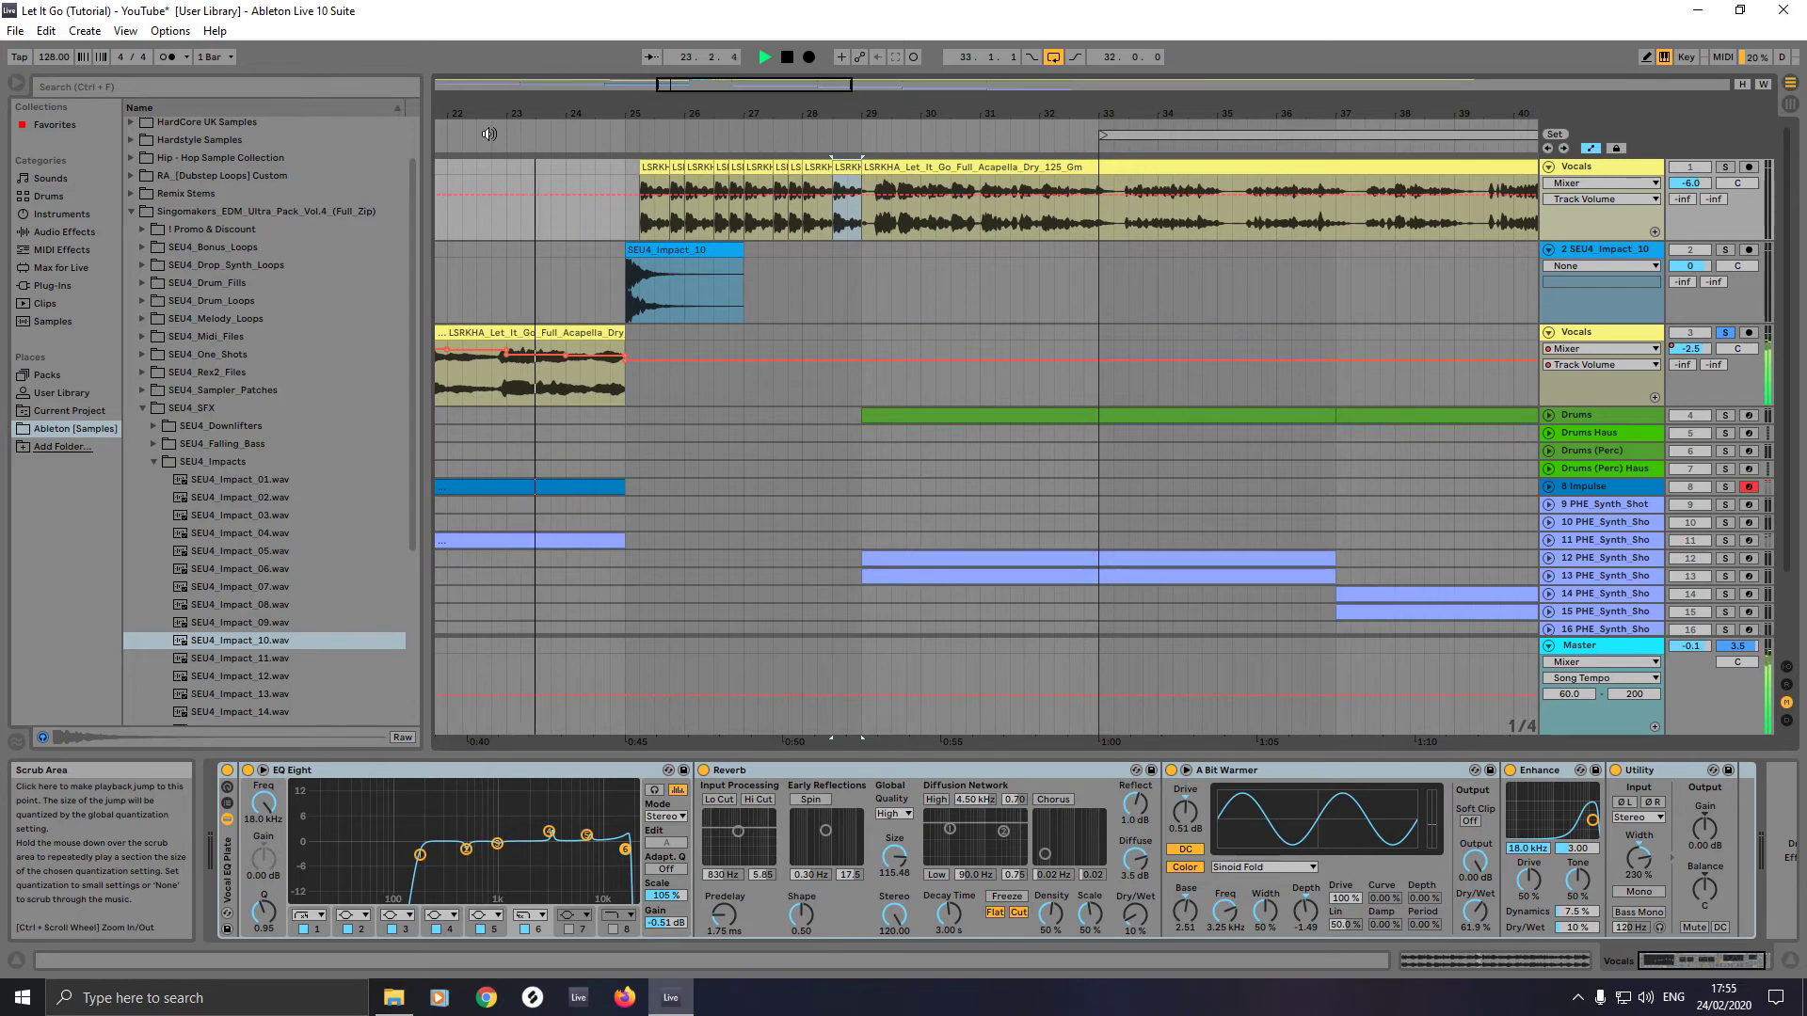
pyautogui.click(1725, 334)
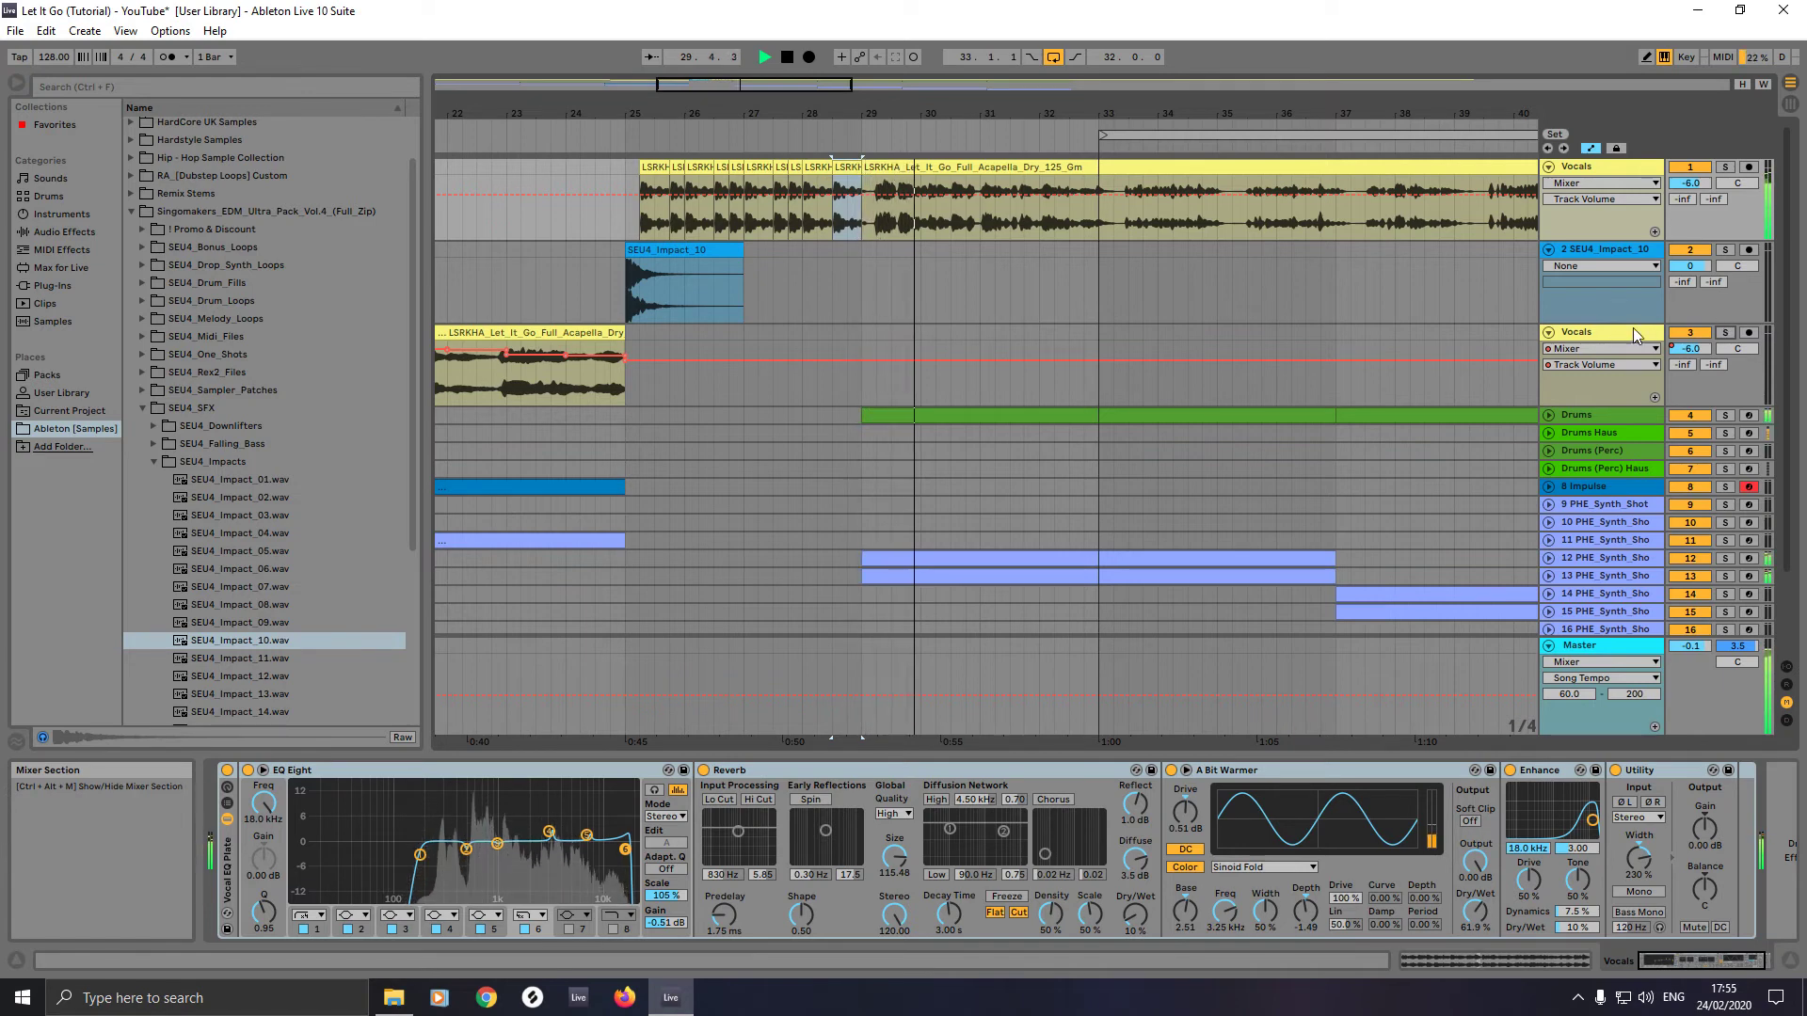
pyautogui.press('space')
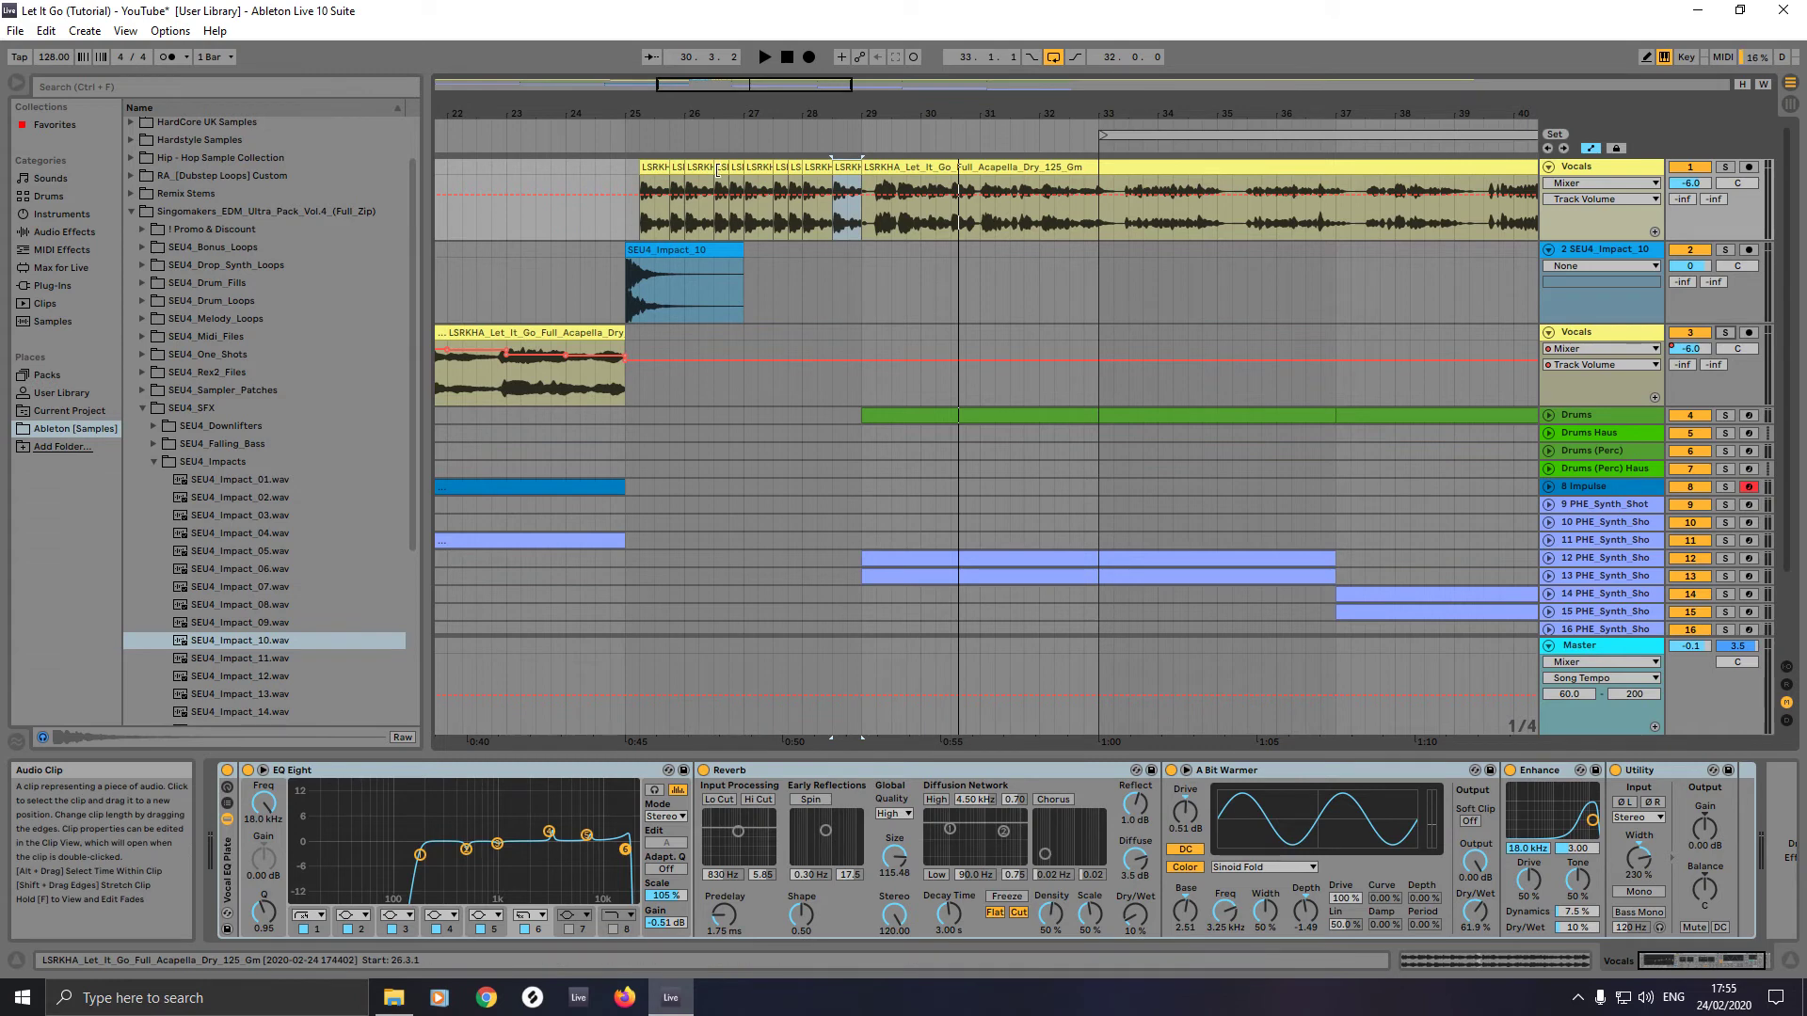
# - Delete the vocal stutter clips between 27.1.1 and 29.1.1 on the first Vocals track
pyautogui.moveTo(709, 174); pyautogui.dragTo(836, 160)
pyautogui.click(762, 166)
pyautogui.press('Delete')
pyautogui.press('Delete')
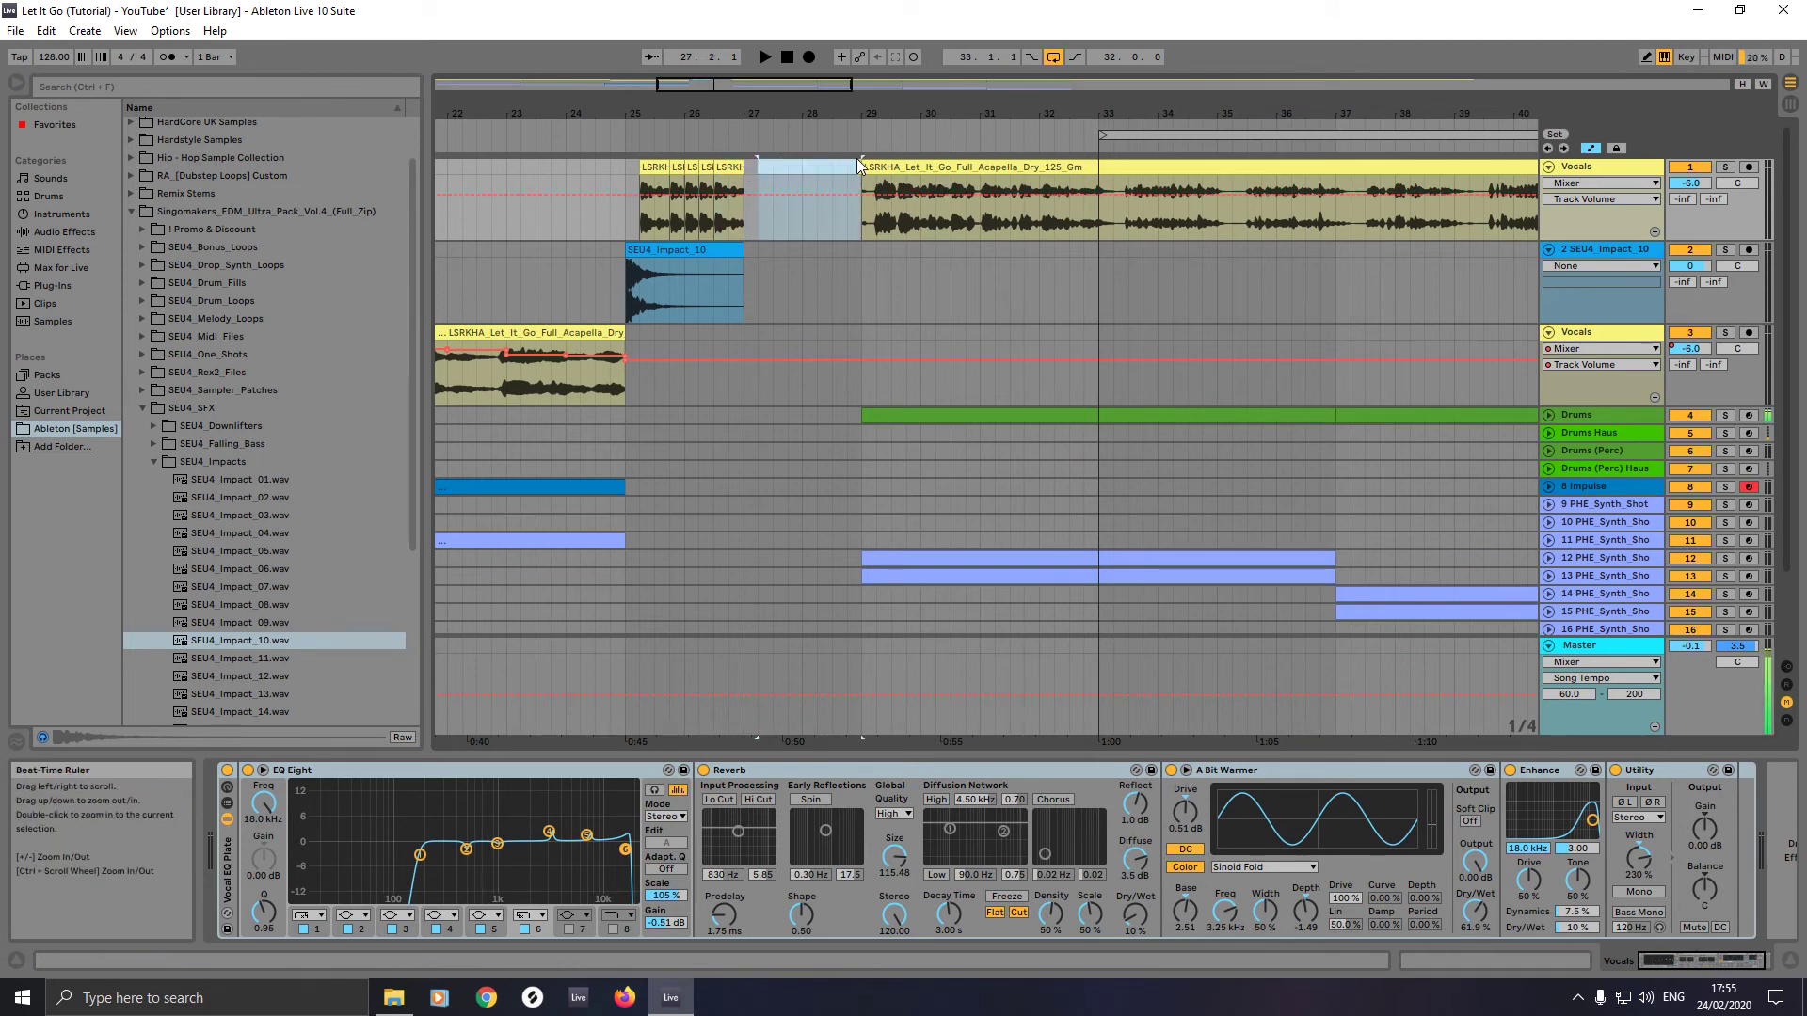
# - Consolidate the remaining vocal stutter clips from 25.2.1 to 27.1.1 into one clip
pyautogui.click(707, 168)
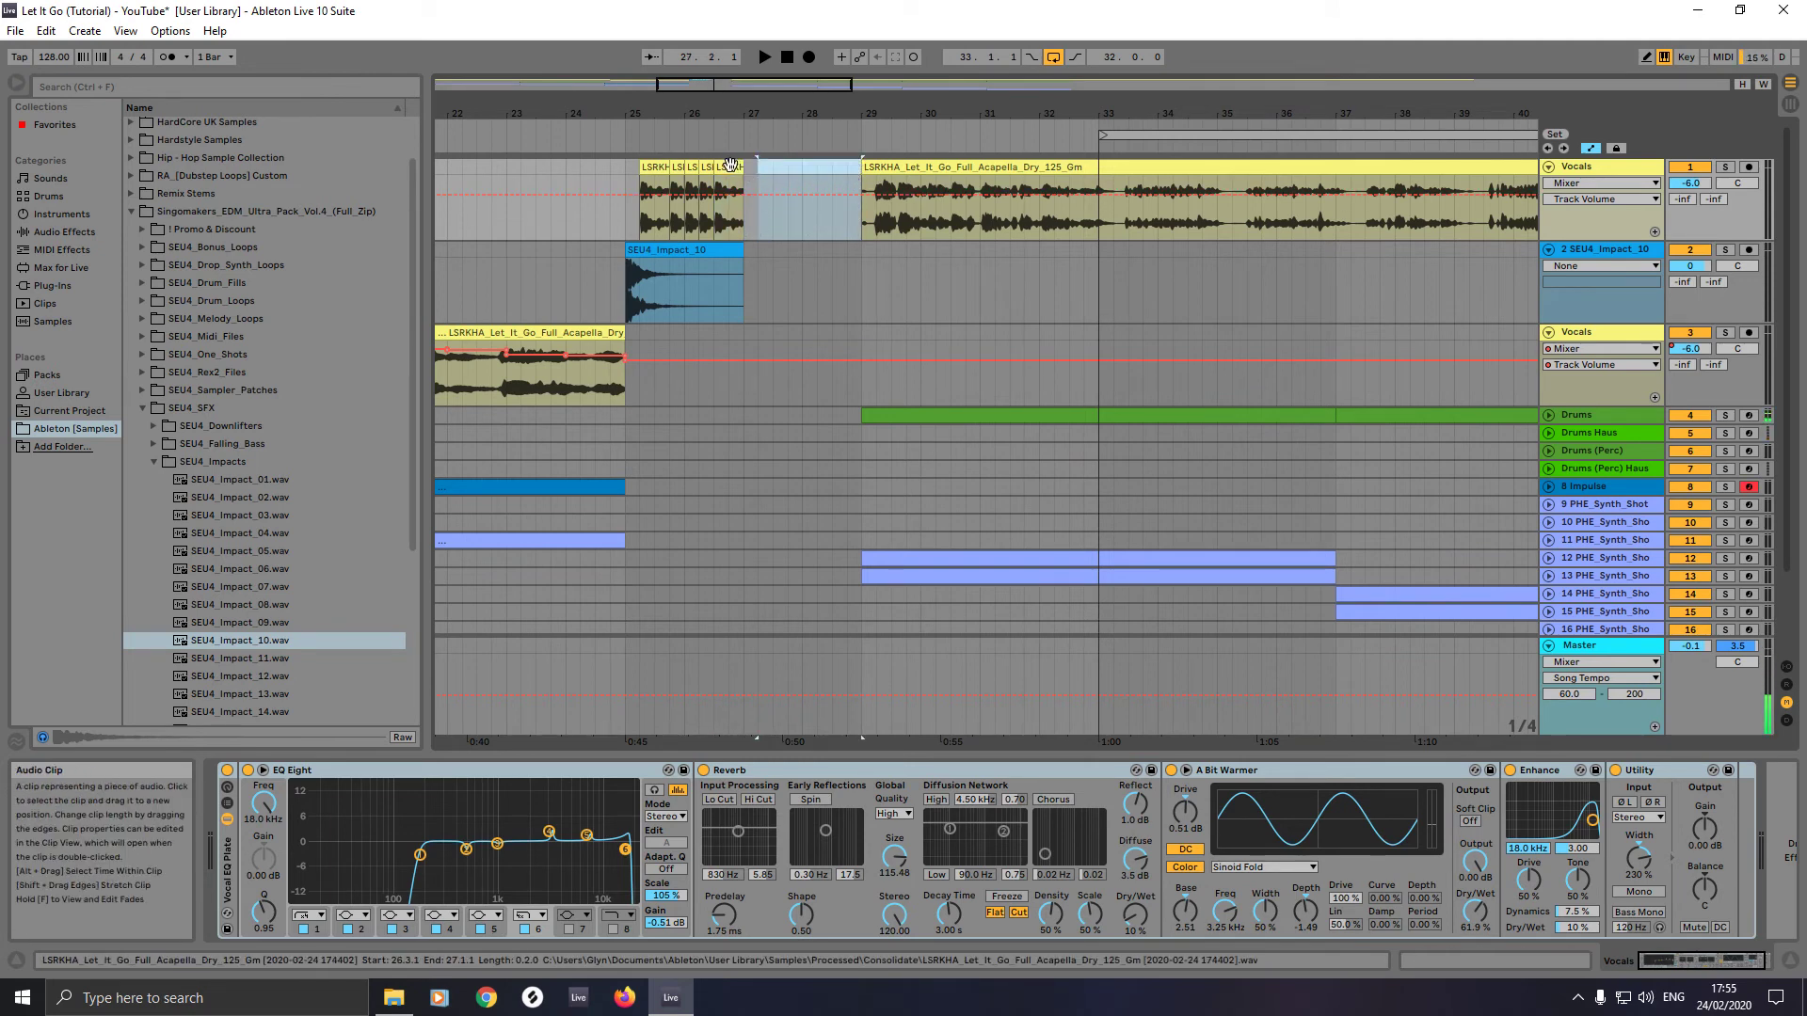
pyautogui.click(660, 166)
pyautogui.rightClick(660, 165)
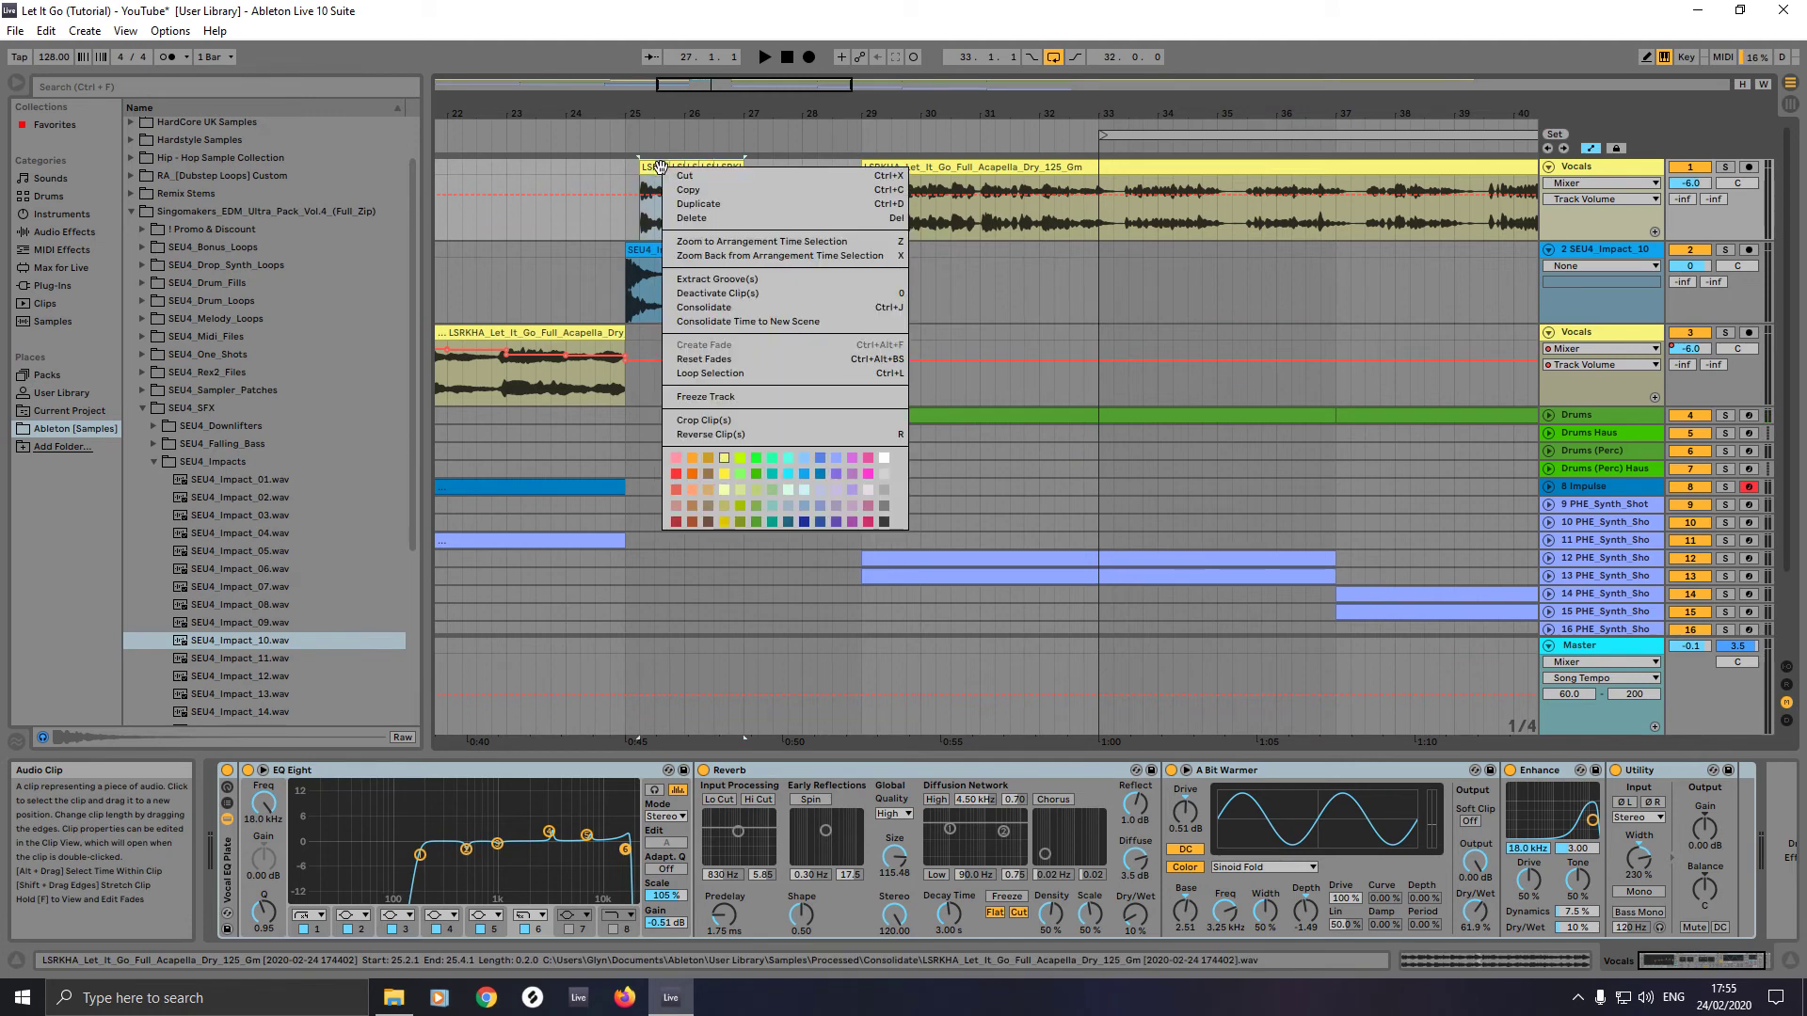
pyautogui.click(726, 307)
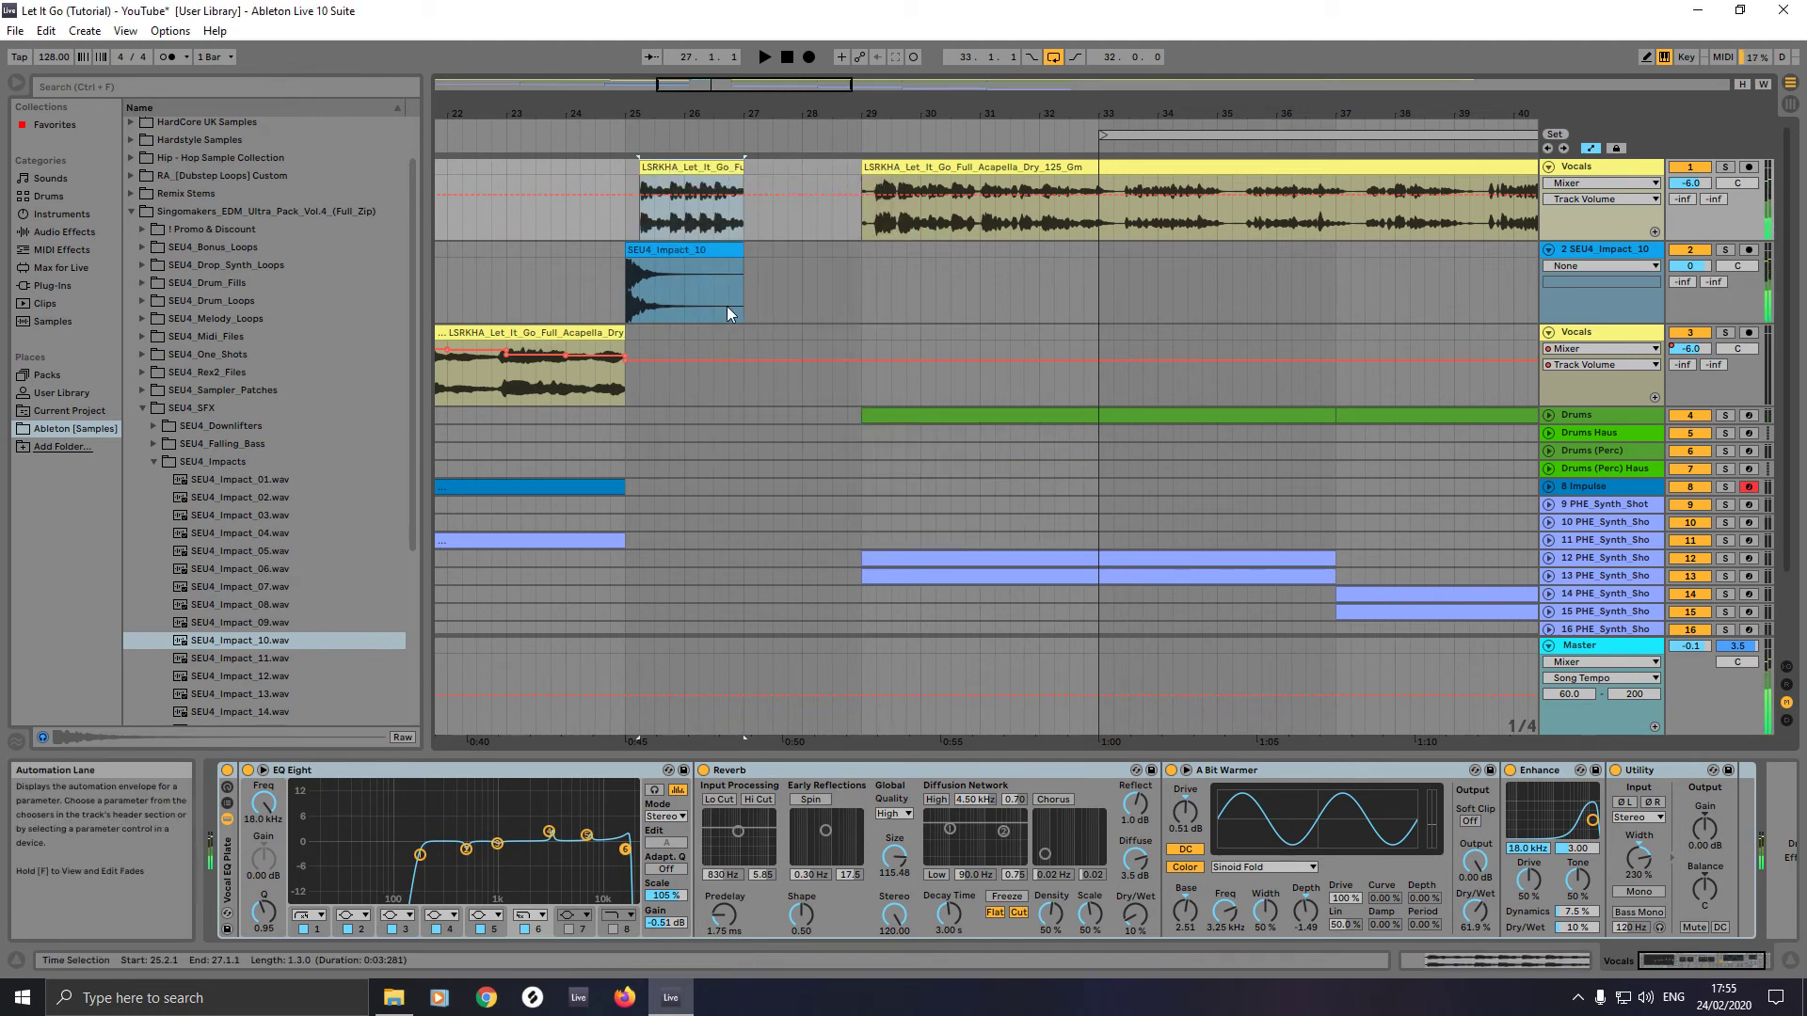
# - Select everything from 29.1.1 onward across all tracks and move it earlier to start at 27.1.1, using a 1/2 grid
pyautogui.moveTo(863, 202); pyautogui.dragTo(902, 176)
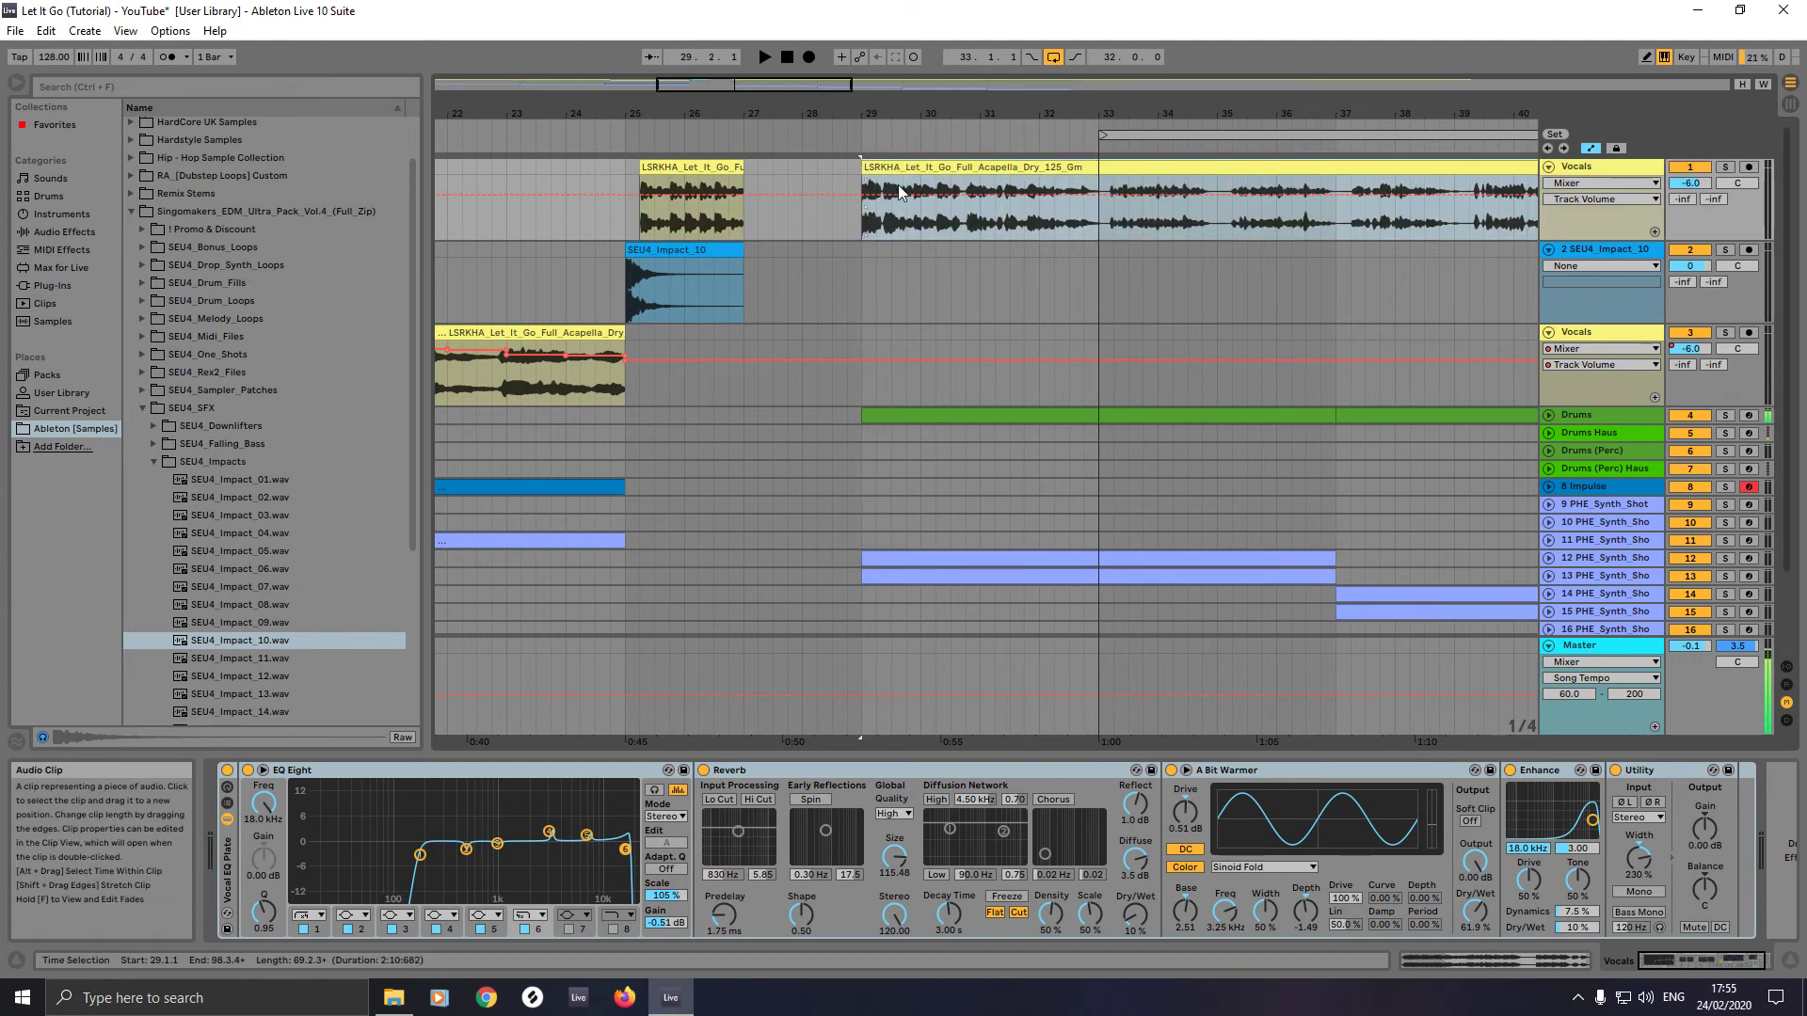
pyautogui.click(840, 282)
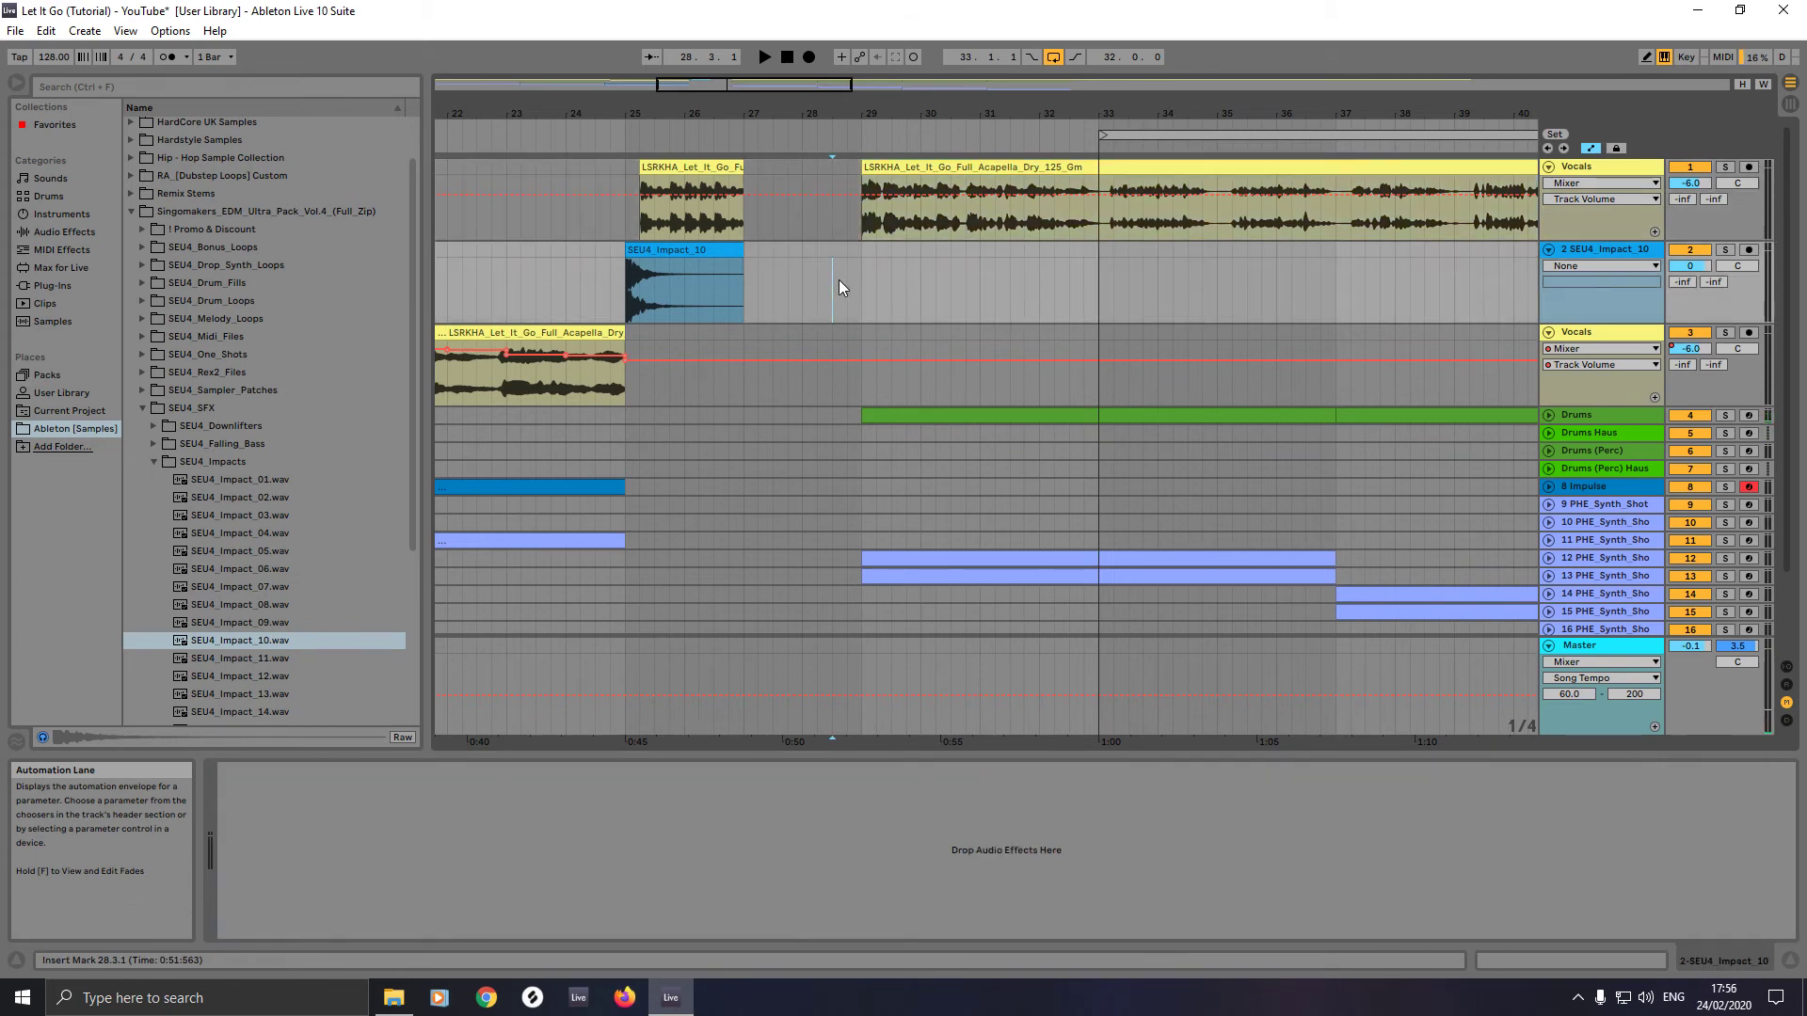
pyautogui.press('-')
pyautogui.press('-')
pyautogui.press('-')
pyautogui.press('-')
pyautogui.scroll(-5, 1416, 578)
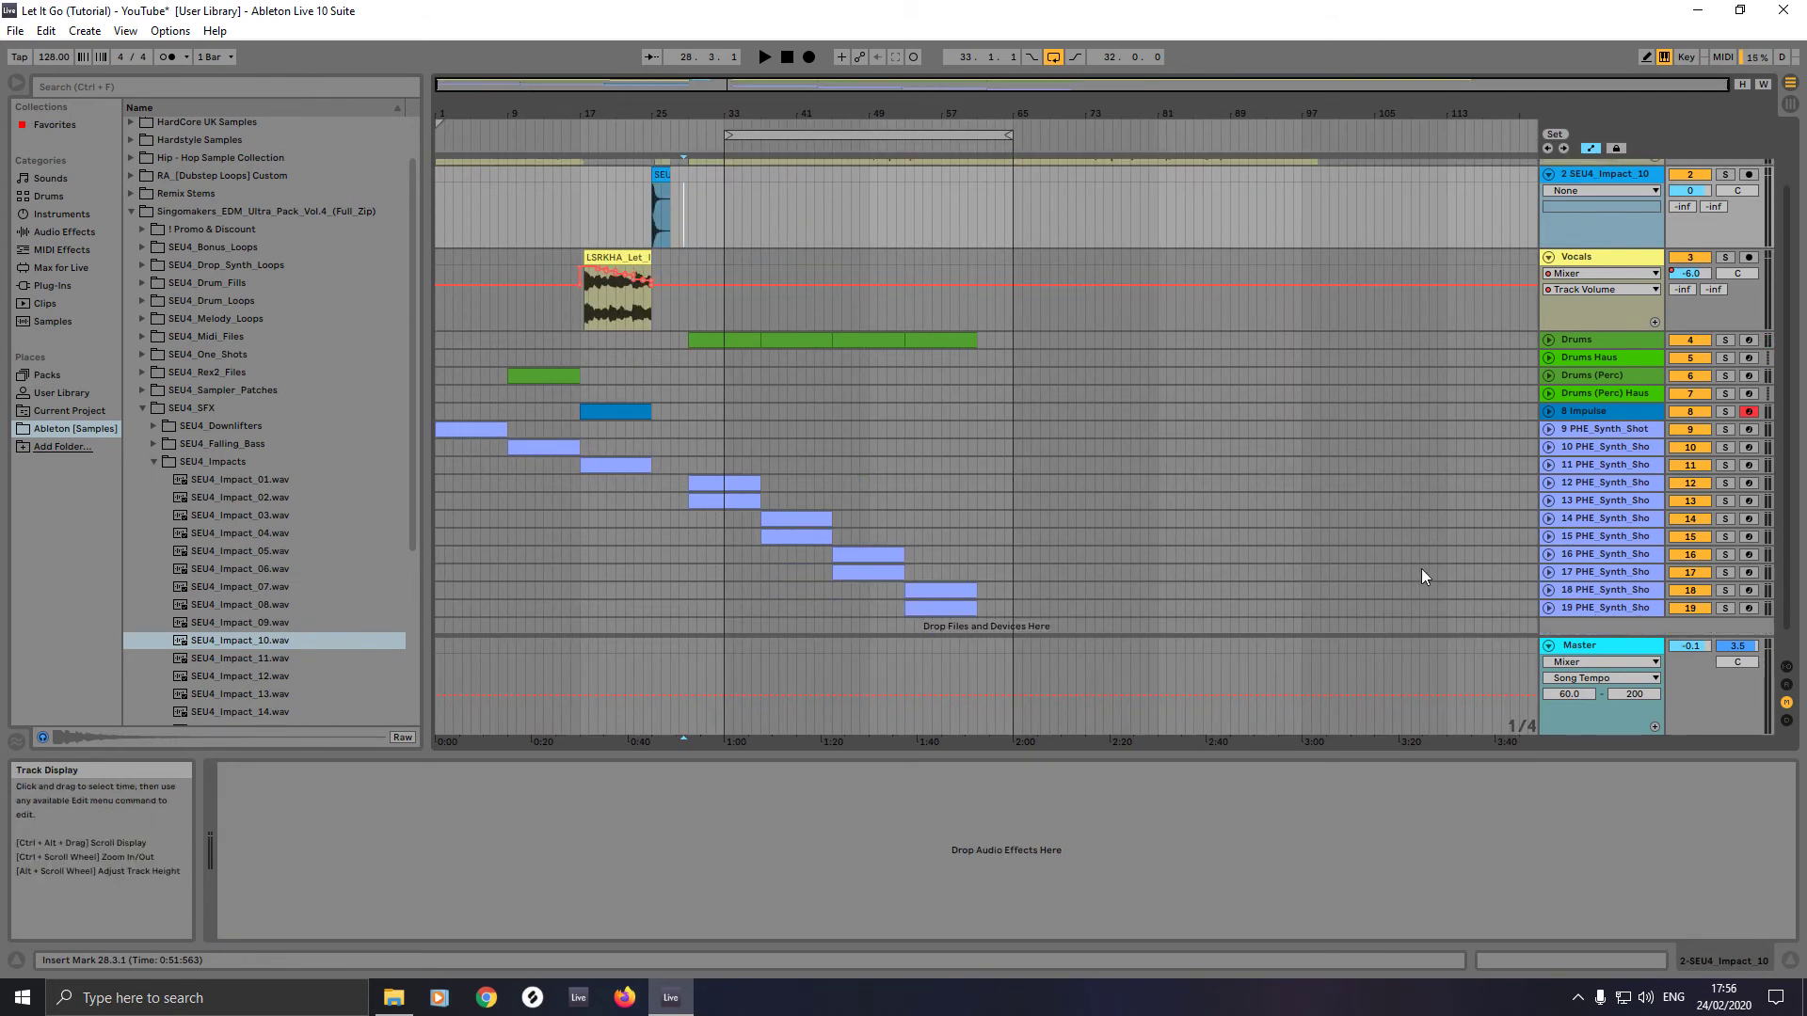
pyautogui.moveTo(1457, 580); pyautogui.dragTo(741, 7)
pyautogui.scroll(5, 990, 295)
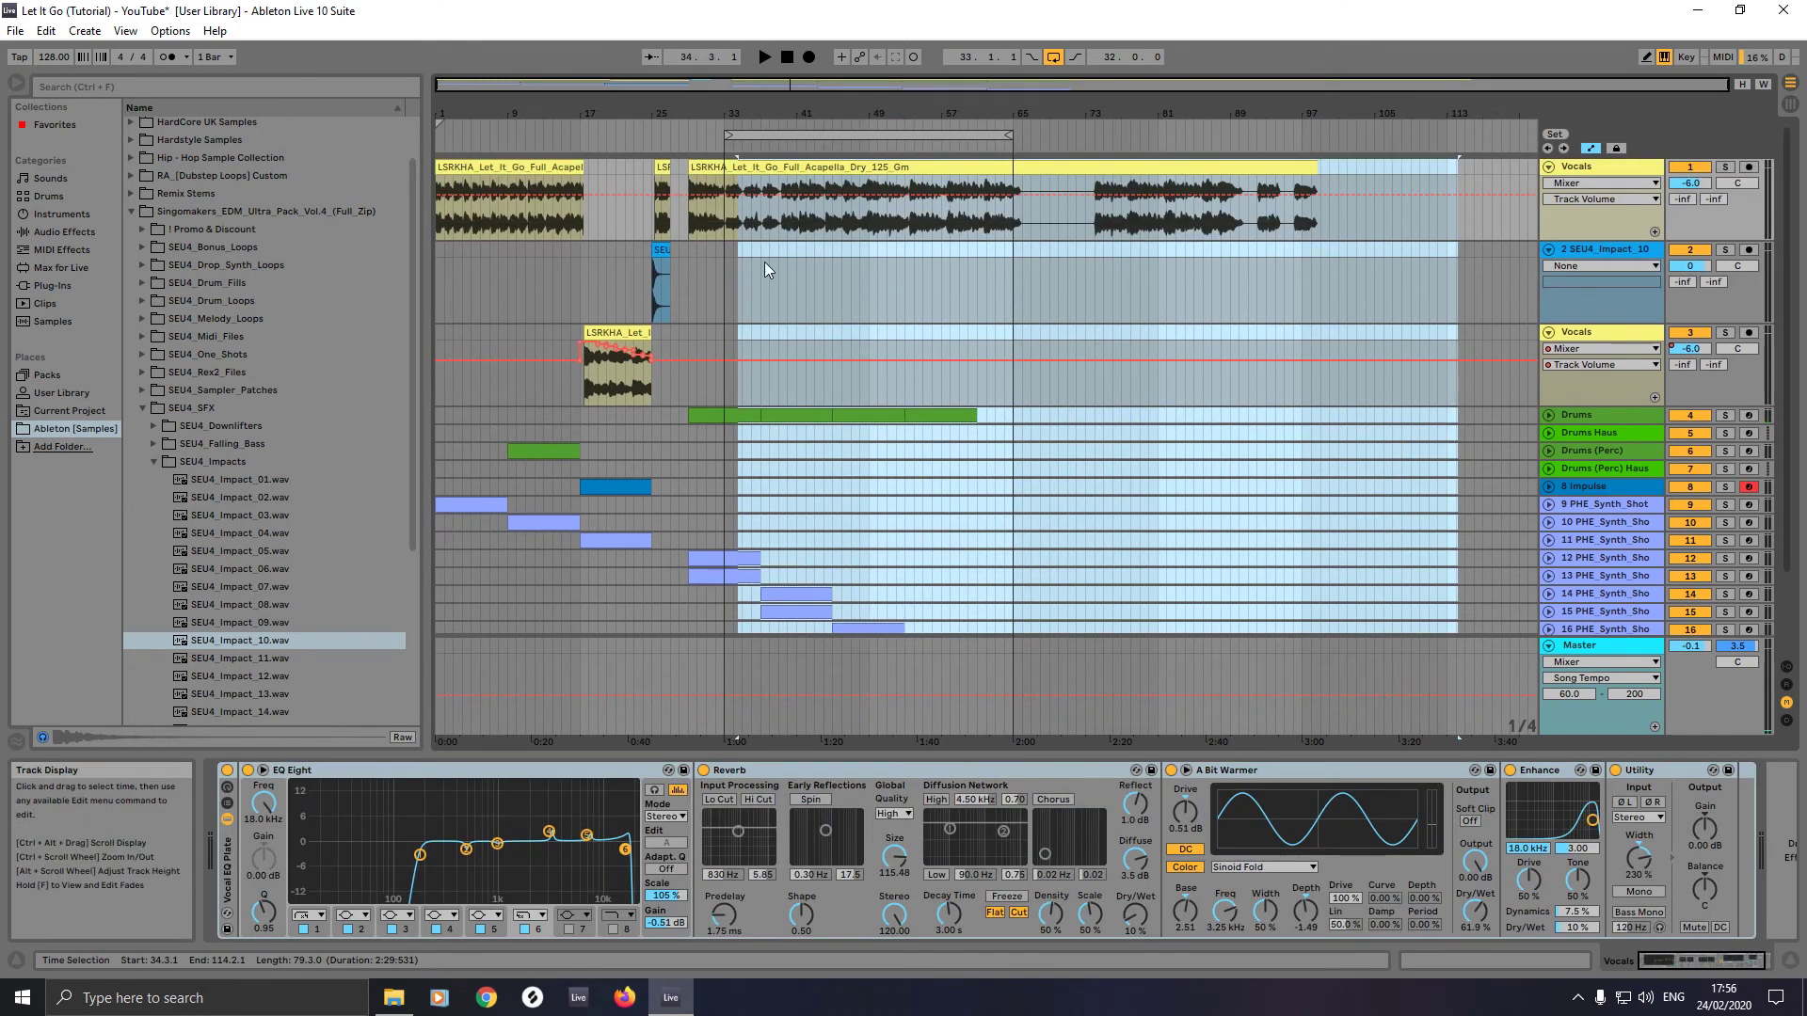
pyautogui.keyDown('shift'); pyautogui.click(740, 262); pyautogui.keyUp('shift')
pyautogui.moveTo(736, 245); pyautogui.dragTo(688, 162)
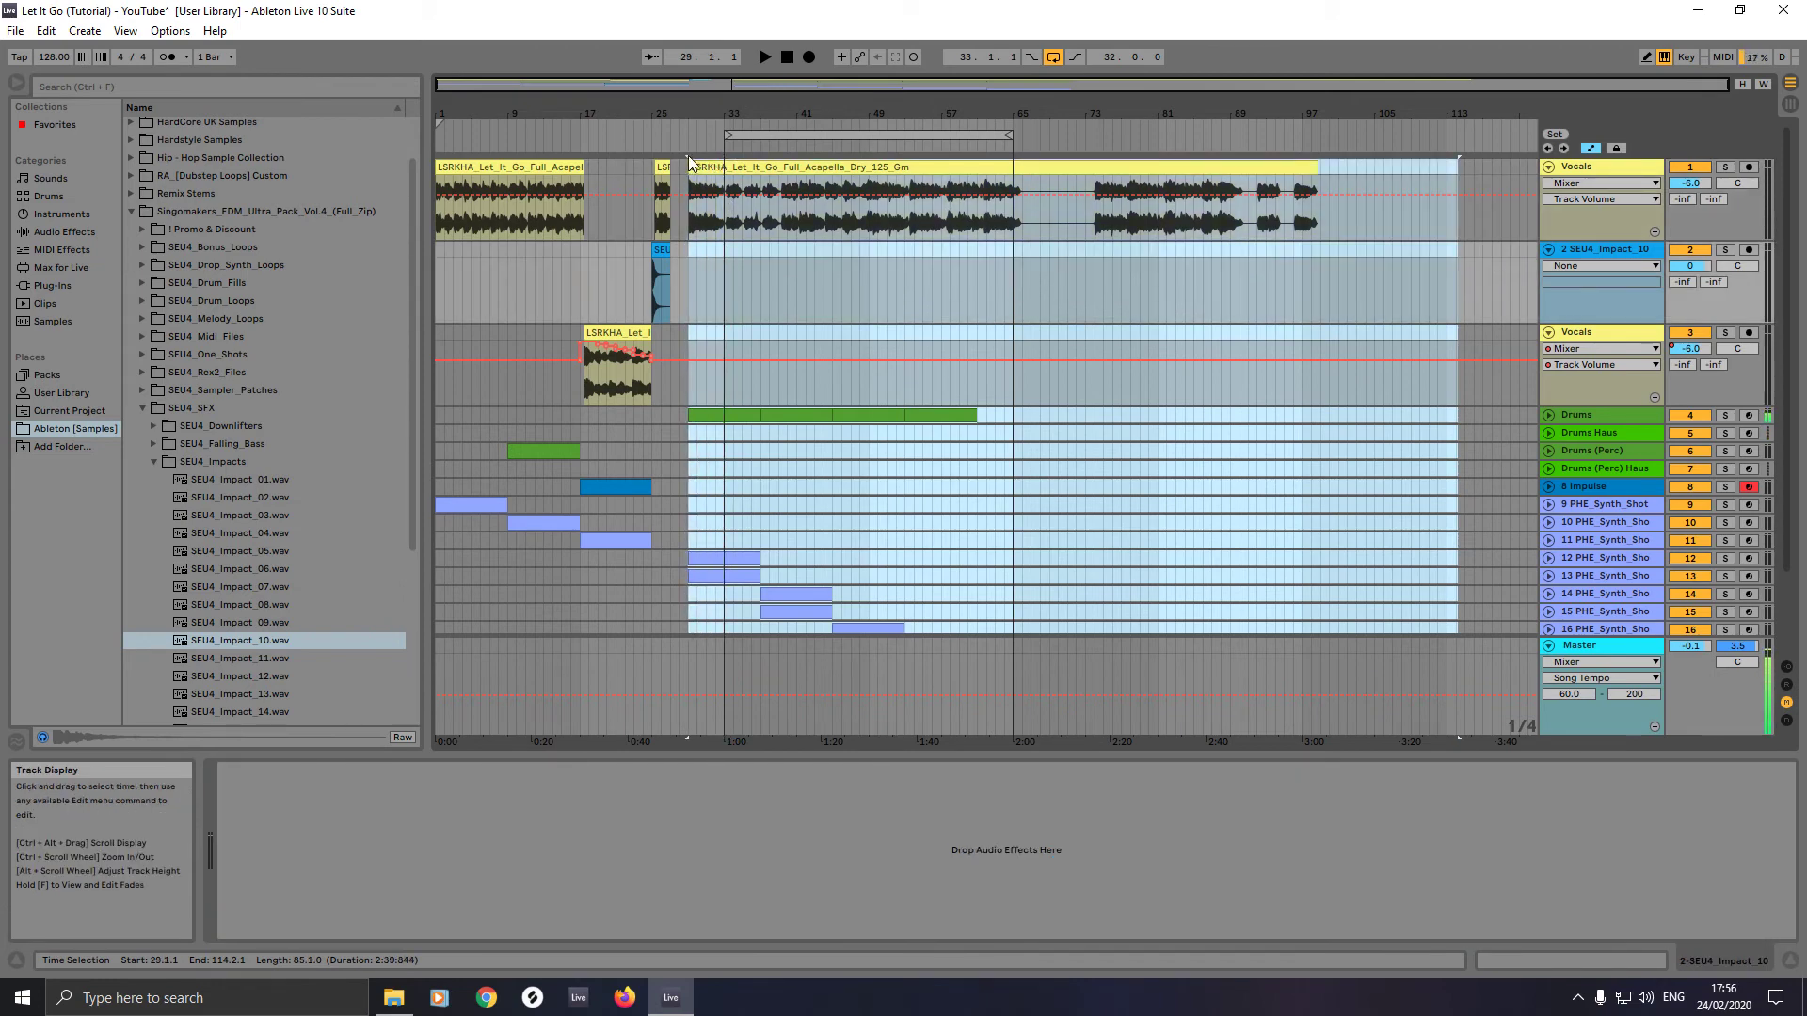
pyautogui.click(692, 164)
pyautogui.moveTo(708, 167)
pyautogui.mouseDown()
pyautogui.moveTo(692, 173)
pyautogui.moveTo(713, 179)
pyautogui.mouseUp()
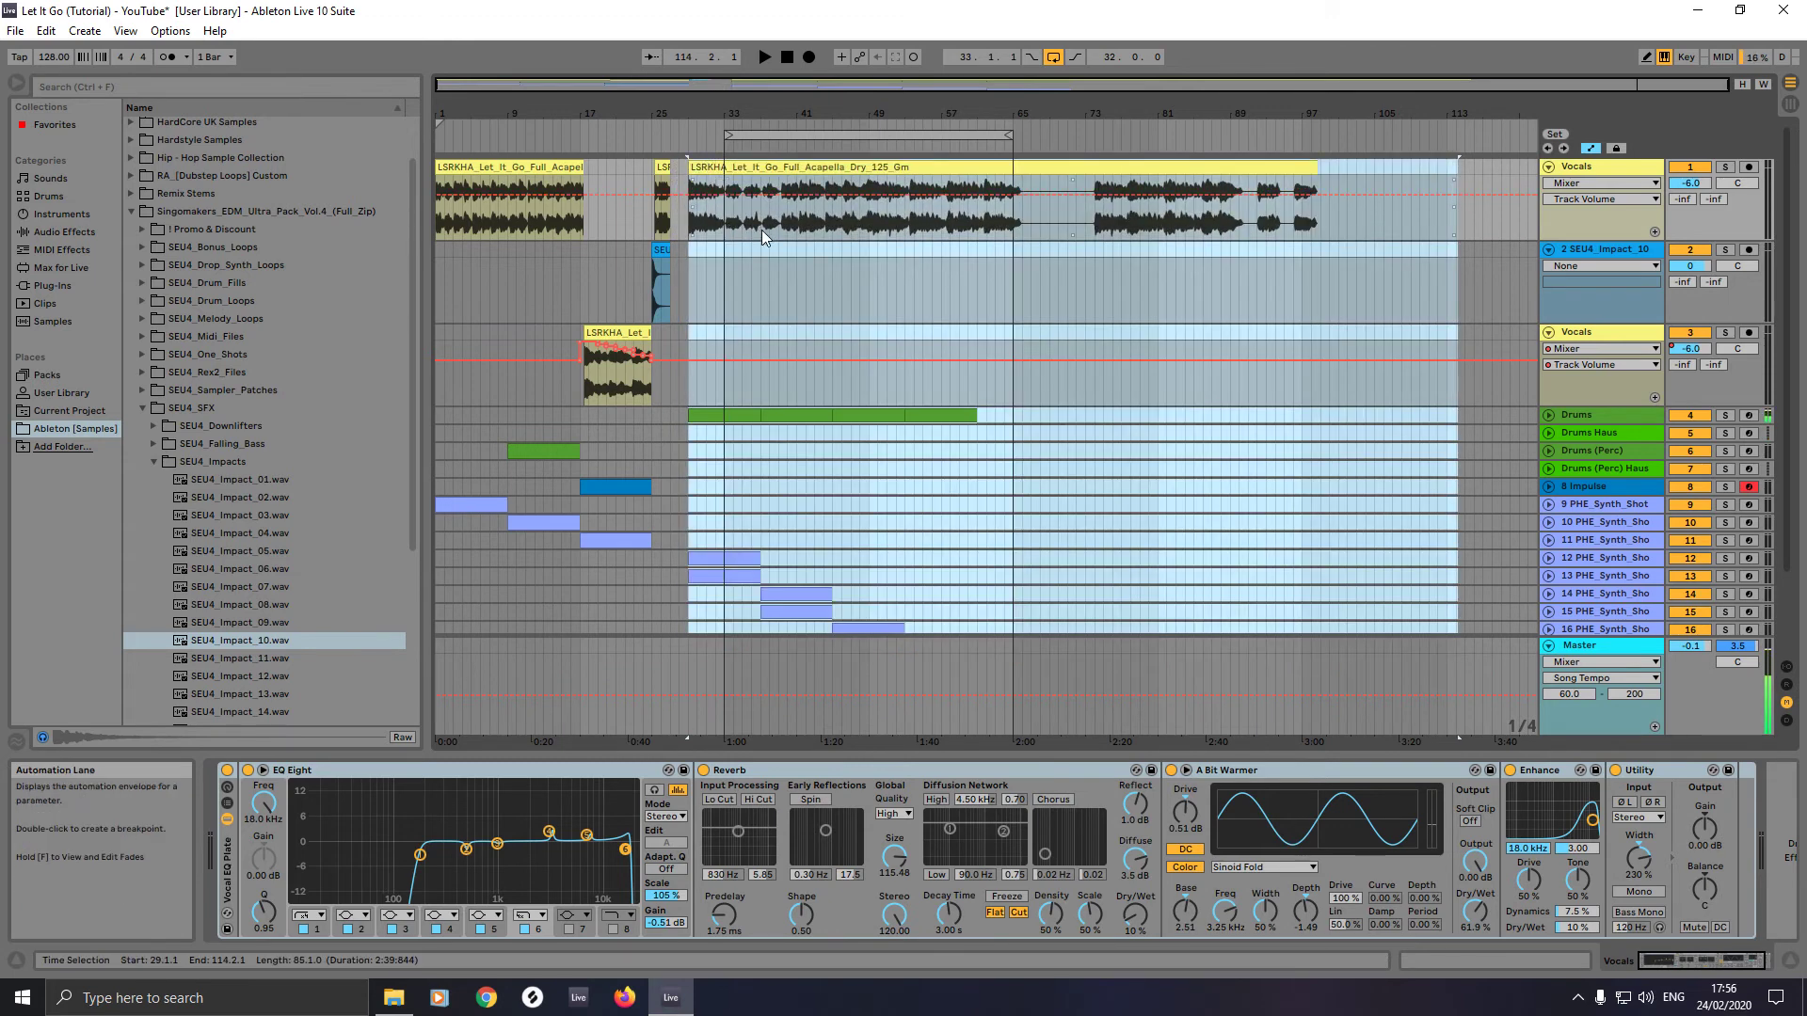
pyautogui.rightClick(787, 279)
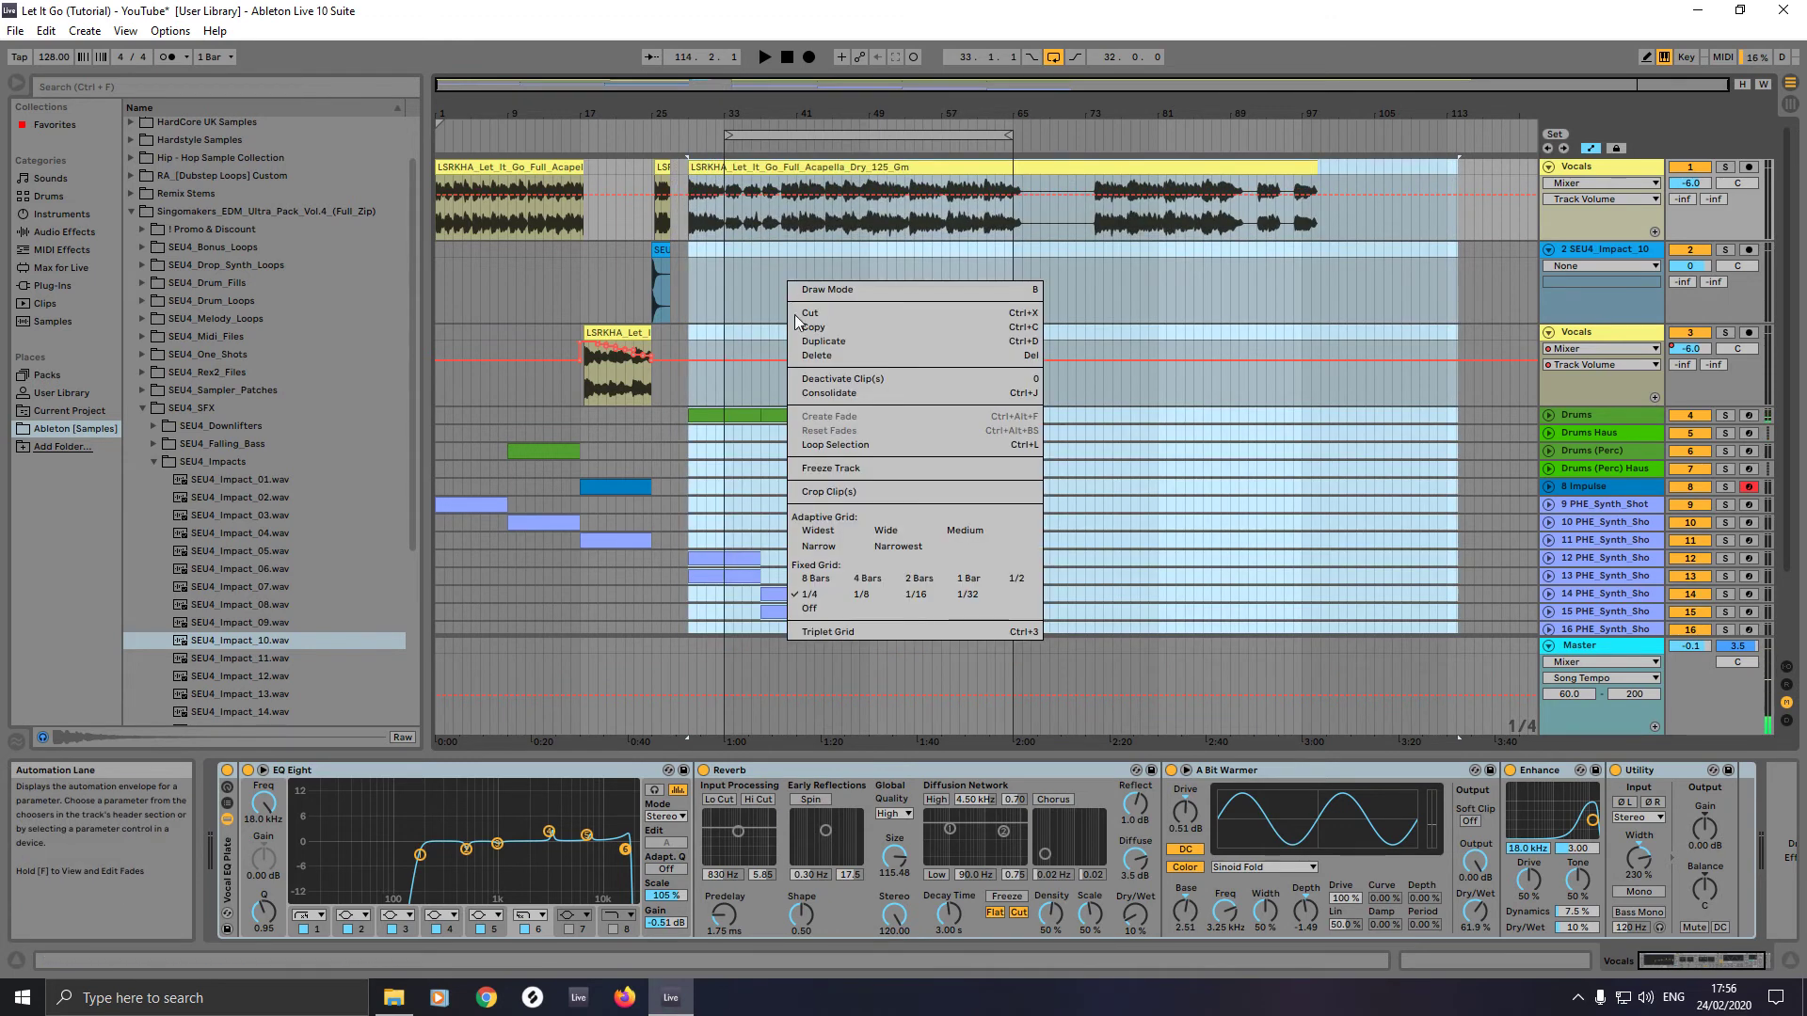
pyautogui.click(1007, 580)
pyautogui.moveTo(726, 170); pyautogui.dragTo(708, 171)
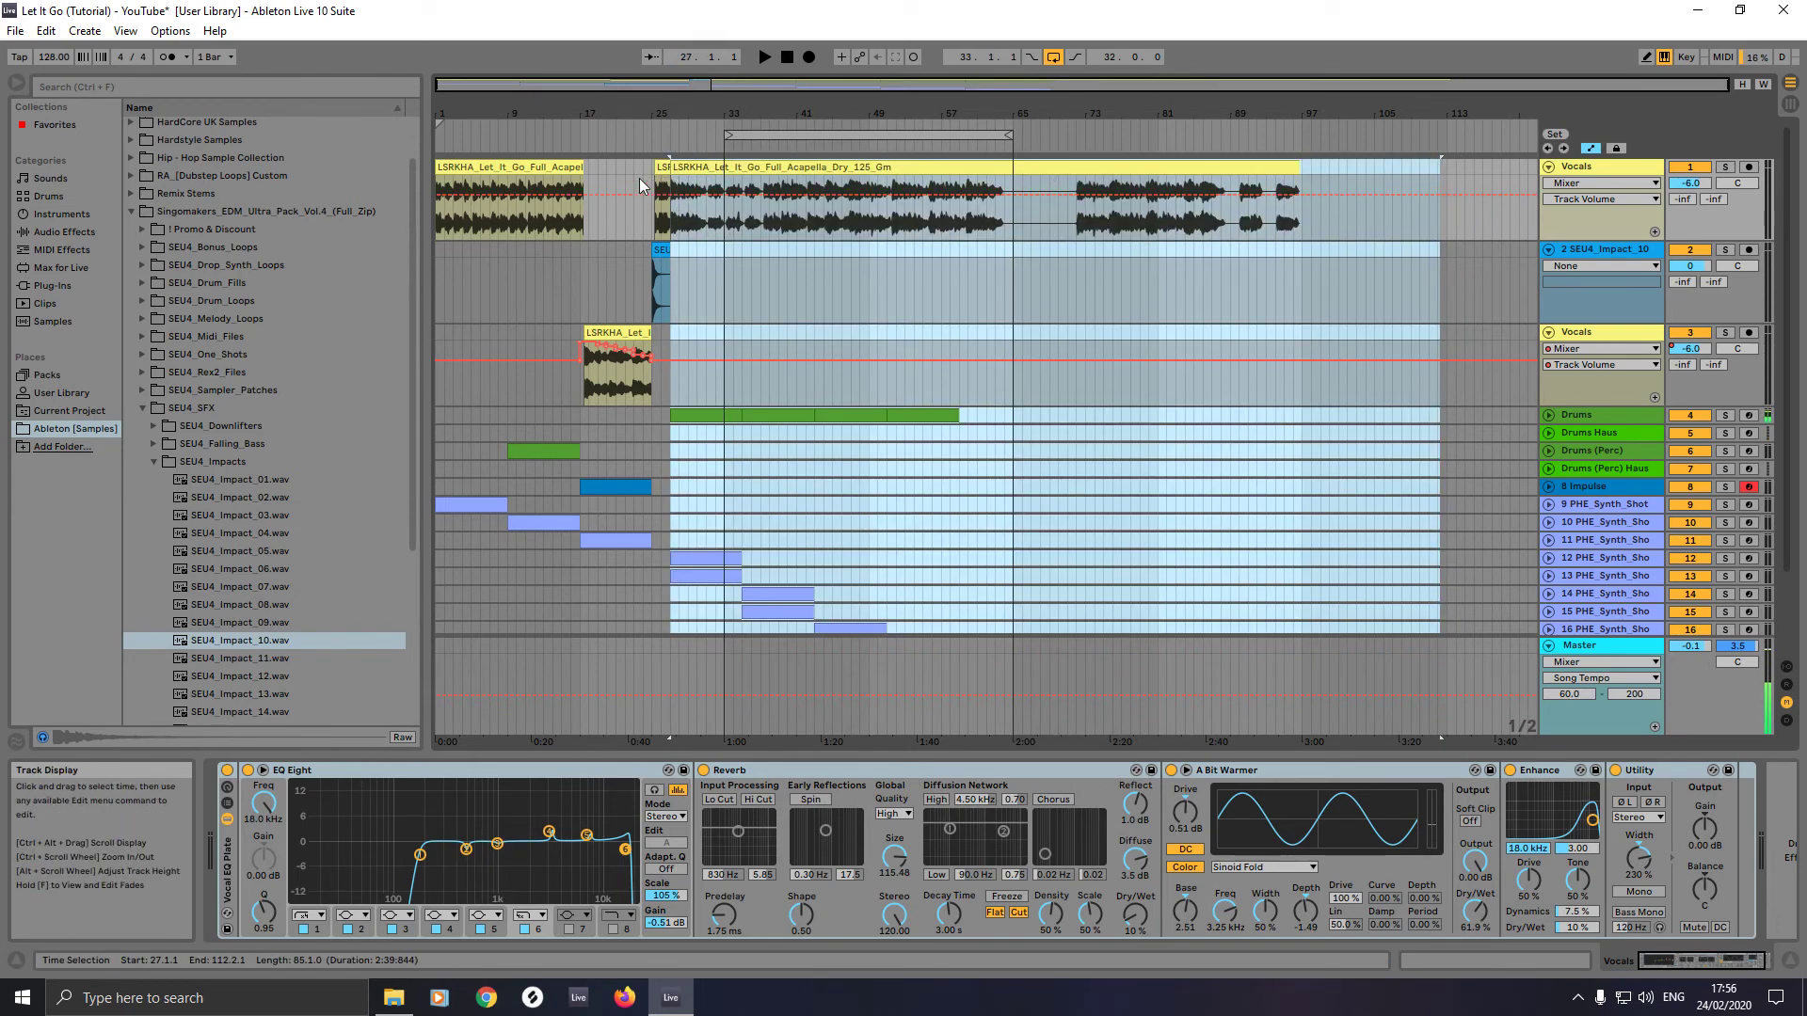
# - Play the transition from about bar 24 into the drop, and clear the time selection
pyautogui.click(641, 128)
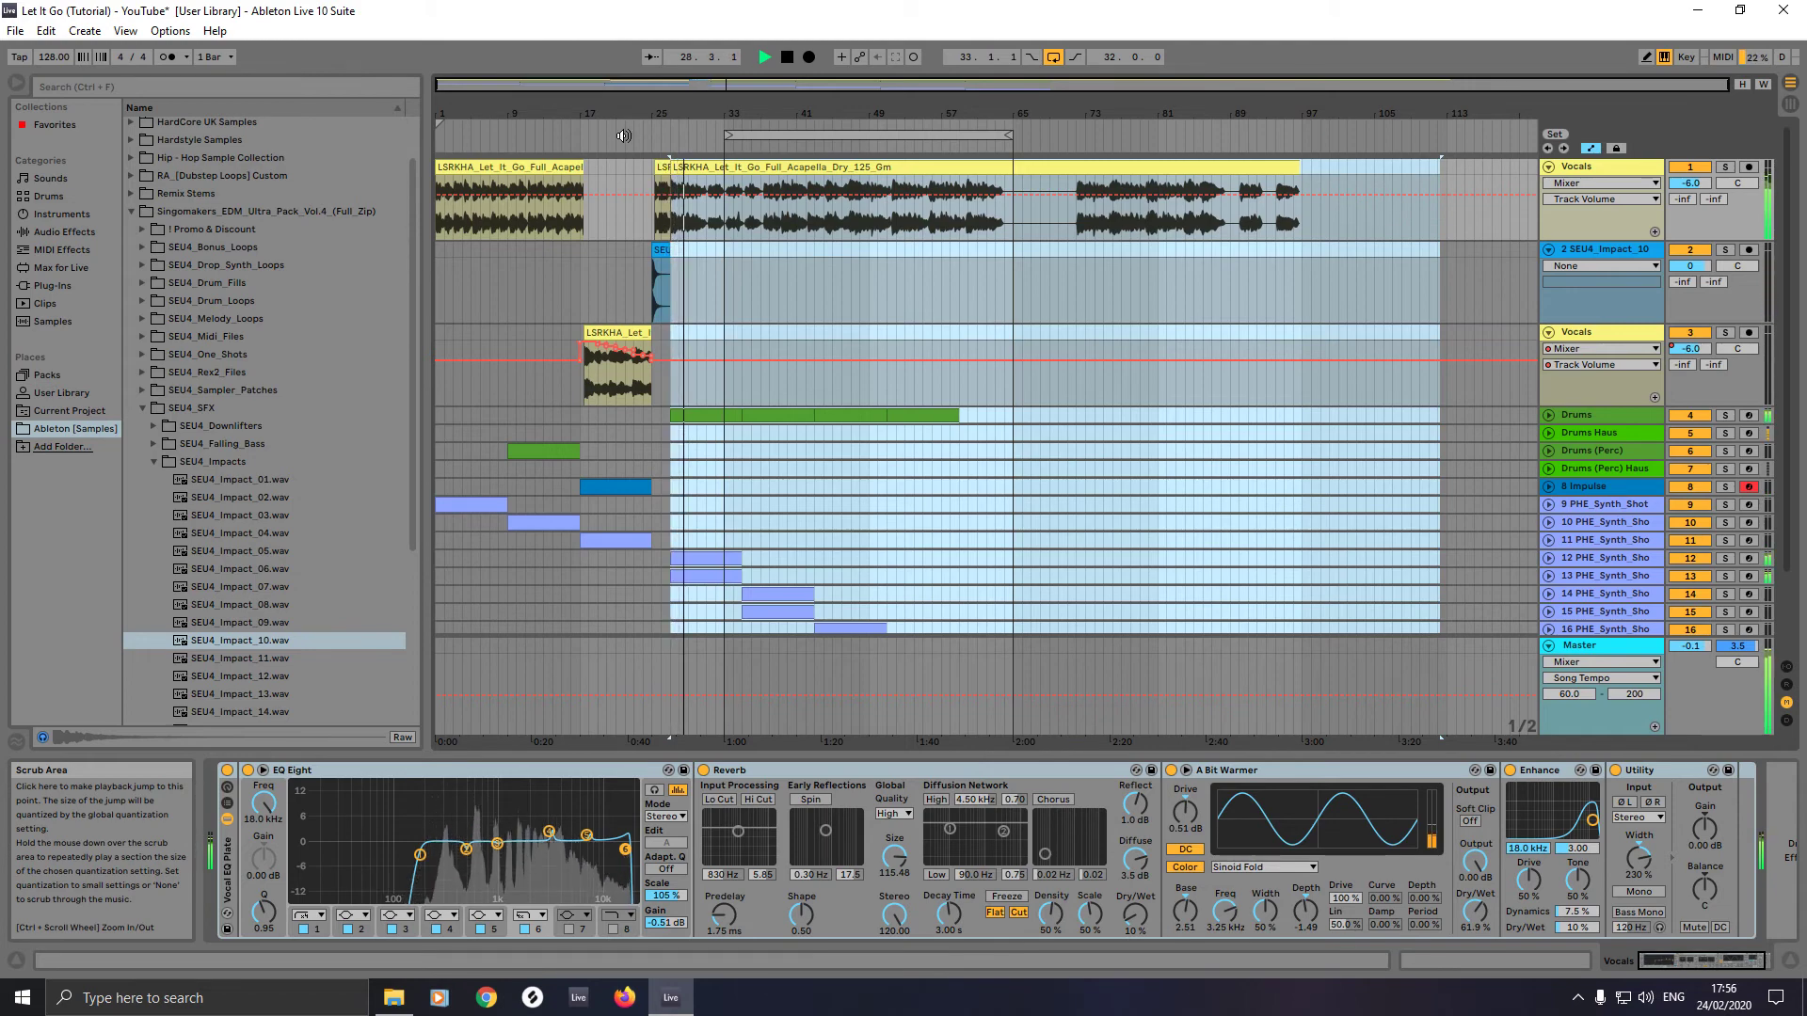
pyautogui.press('space')
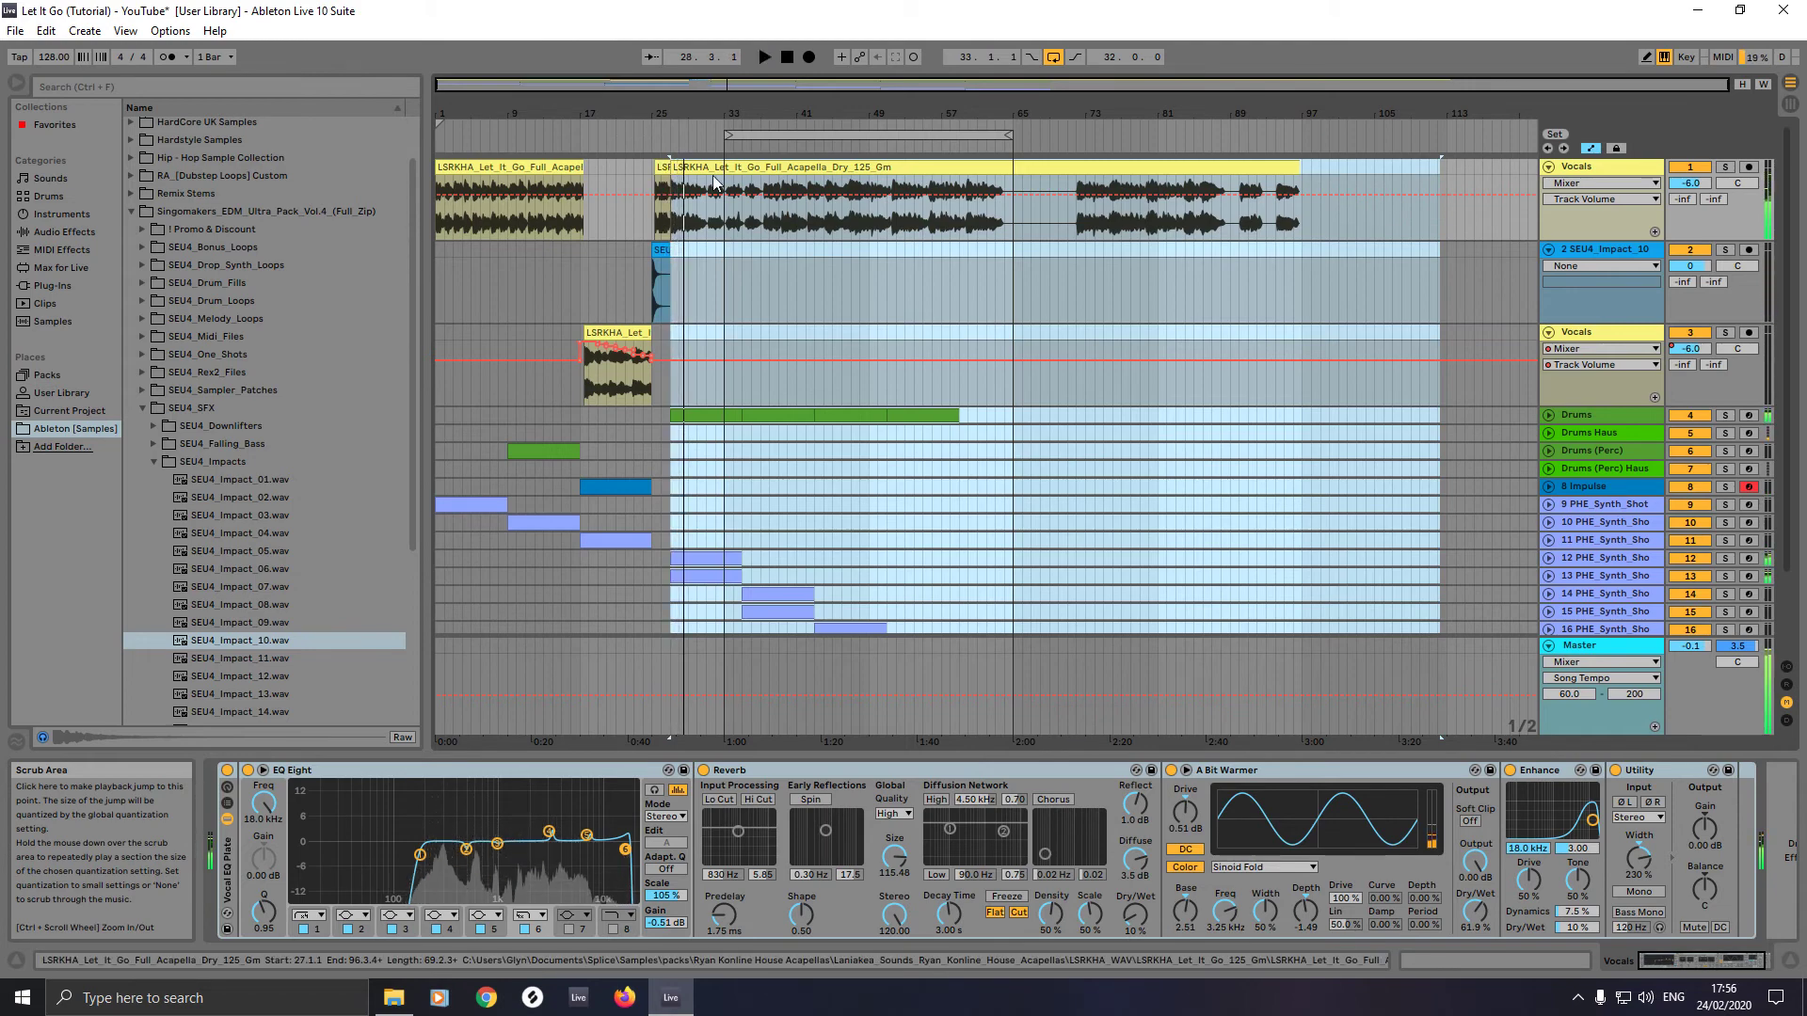
pyautogui.click(963, 229)
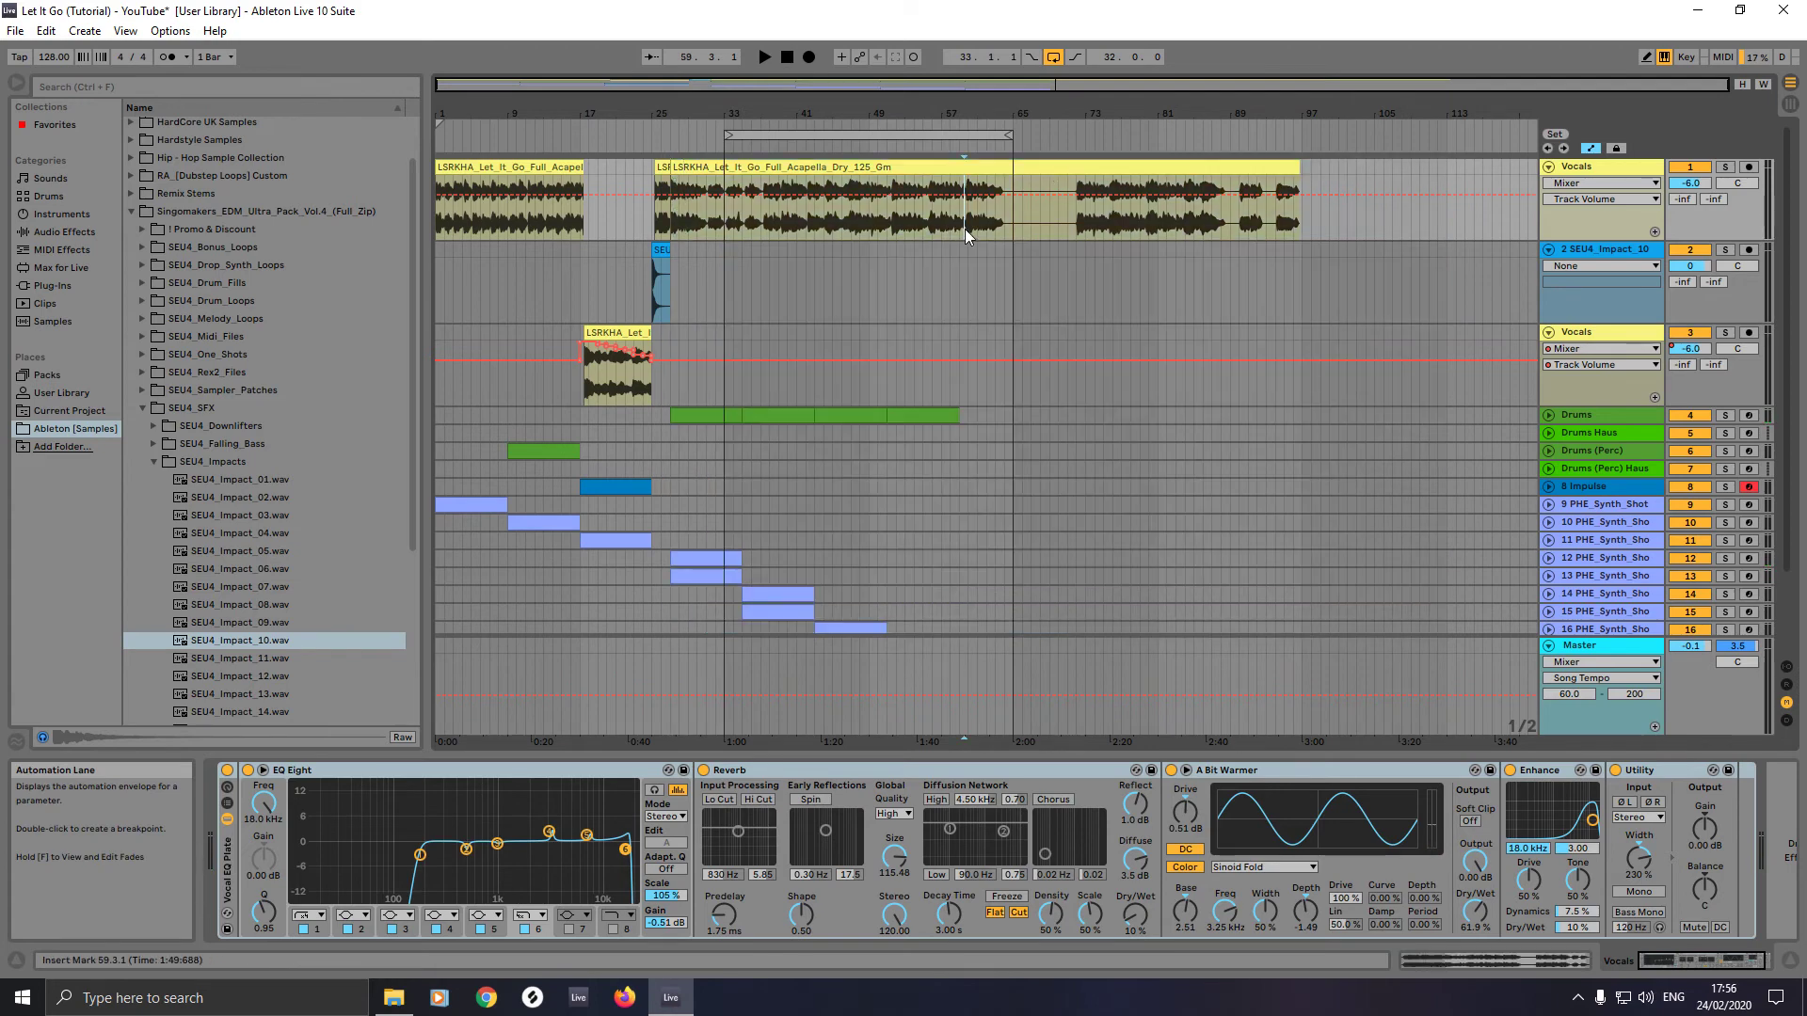
# - Remove the acapella audio after 59.3.1 on the first Vocals track
pyautogui.moveTo(966, 229); pyautogui.dragTo(1084, 177)
pyautogui.press('Delete')
pyautogui.press('Delete')
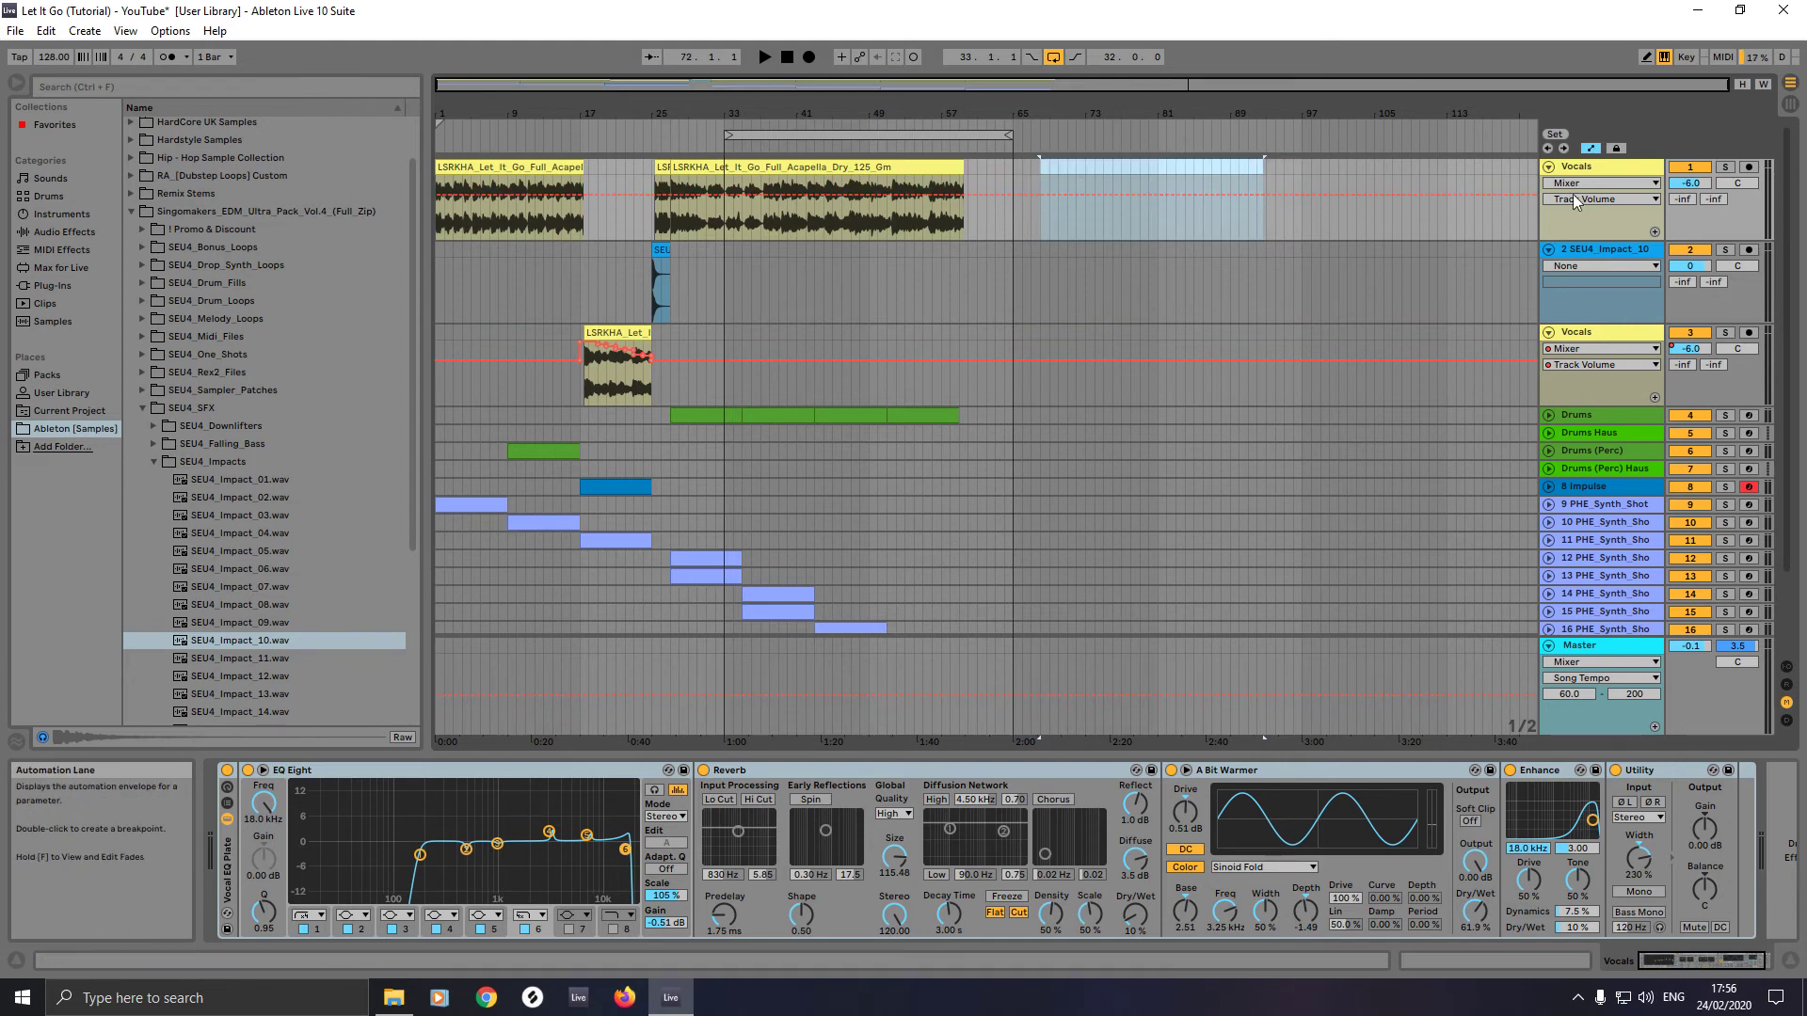
# - Duplicate the first Vocals track and delete every clip from the copy
pyautogui.rightClick(1583, 168)
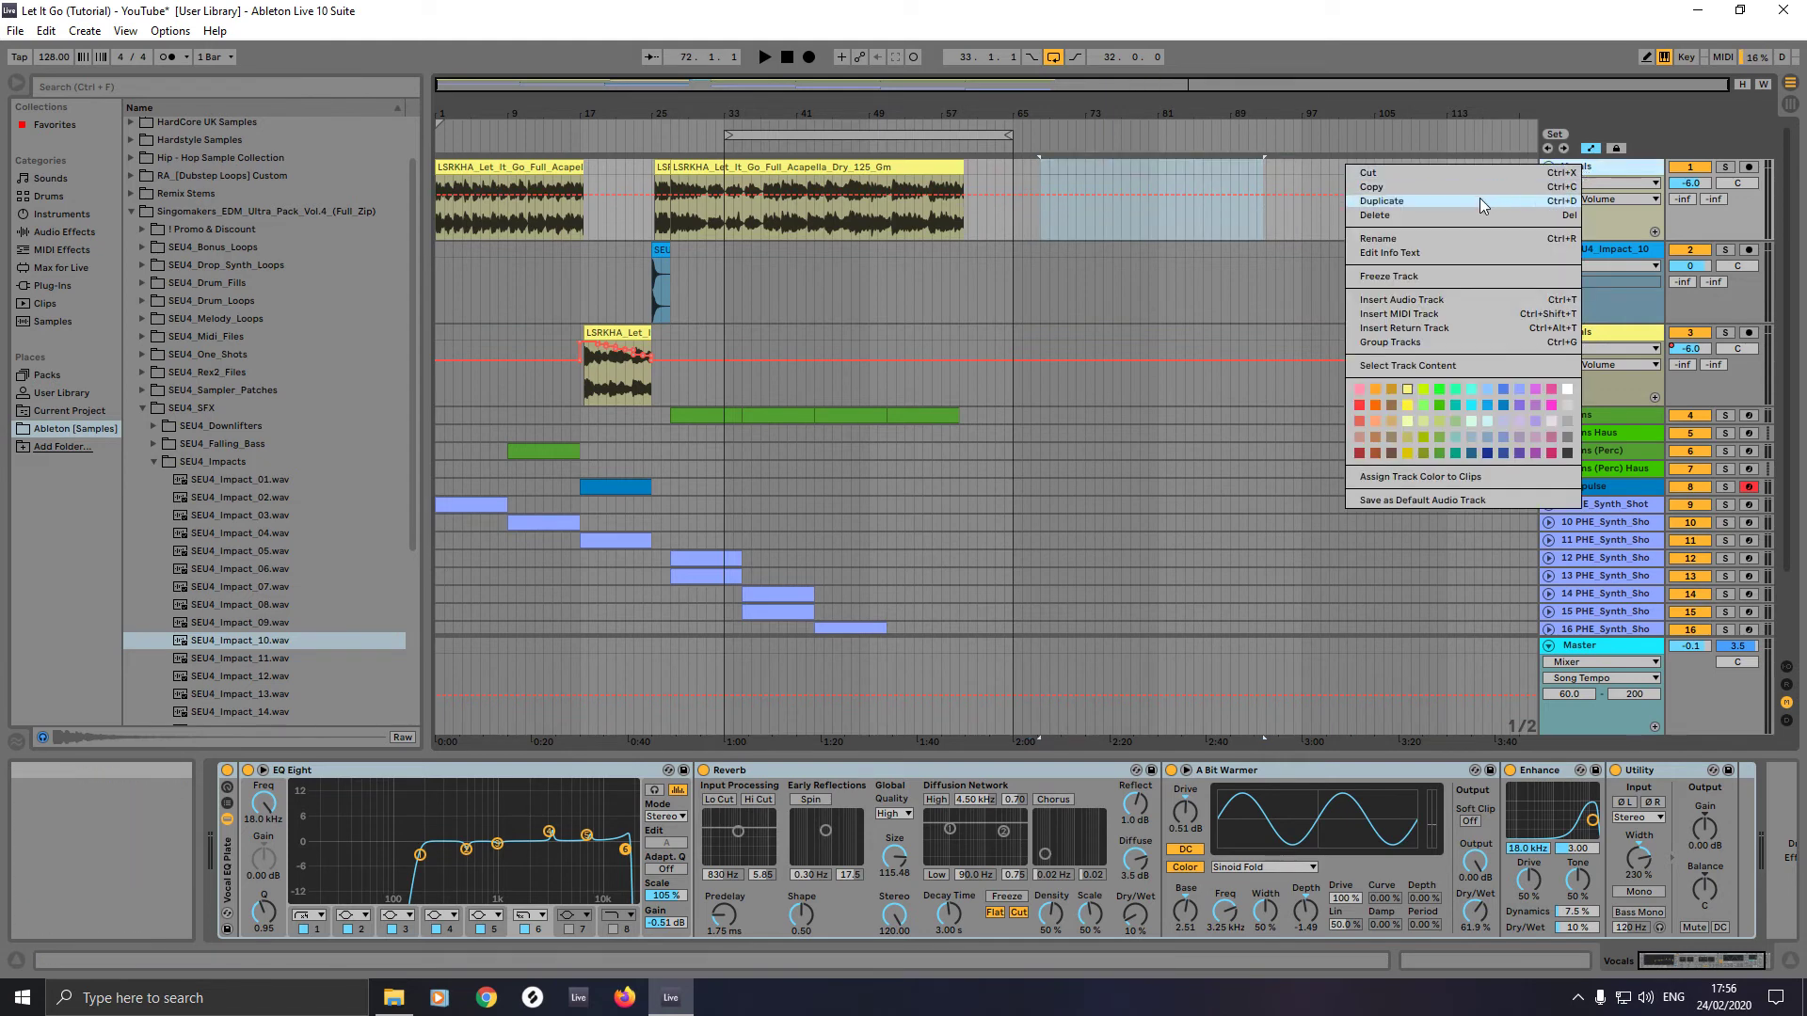
pyautogui.press('Escape')
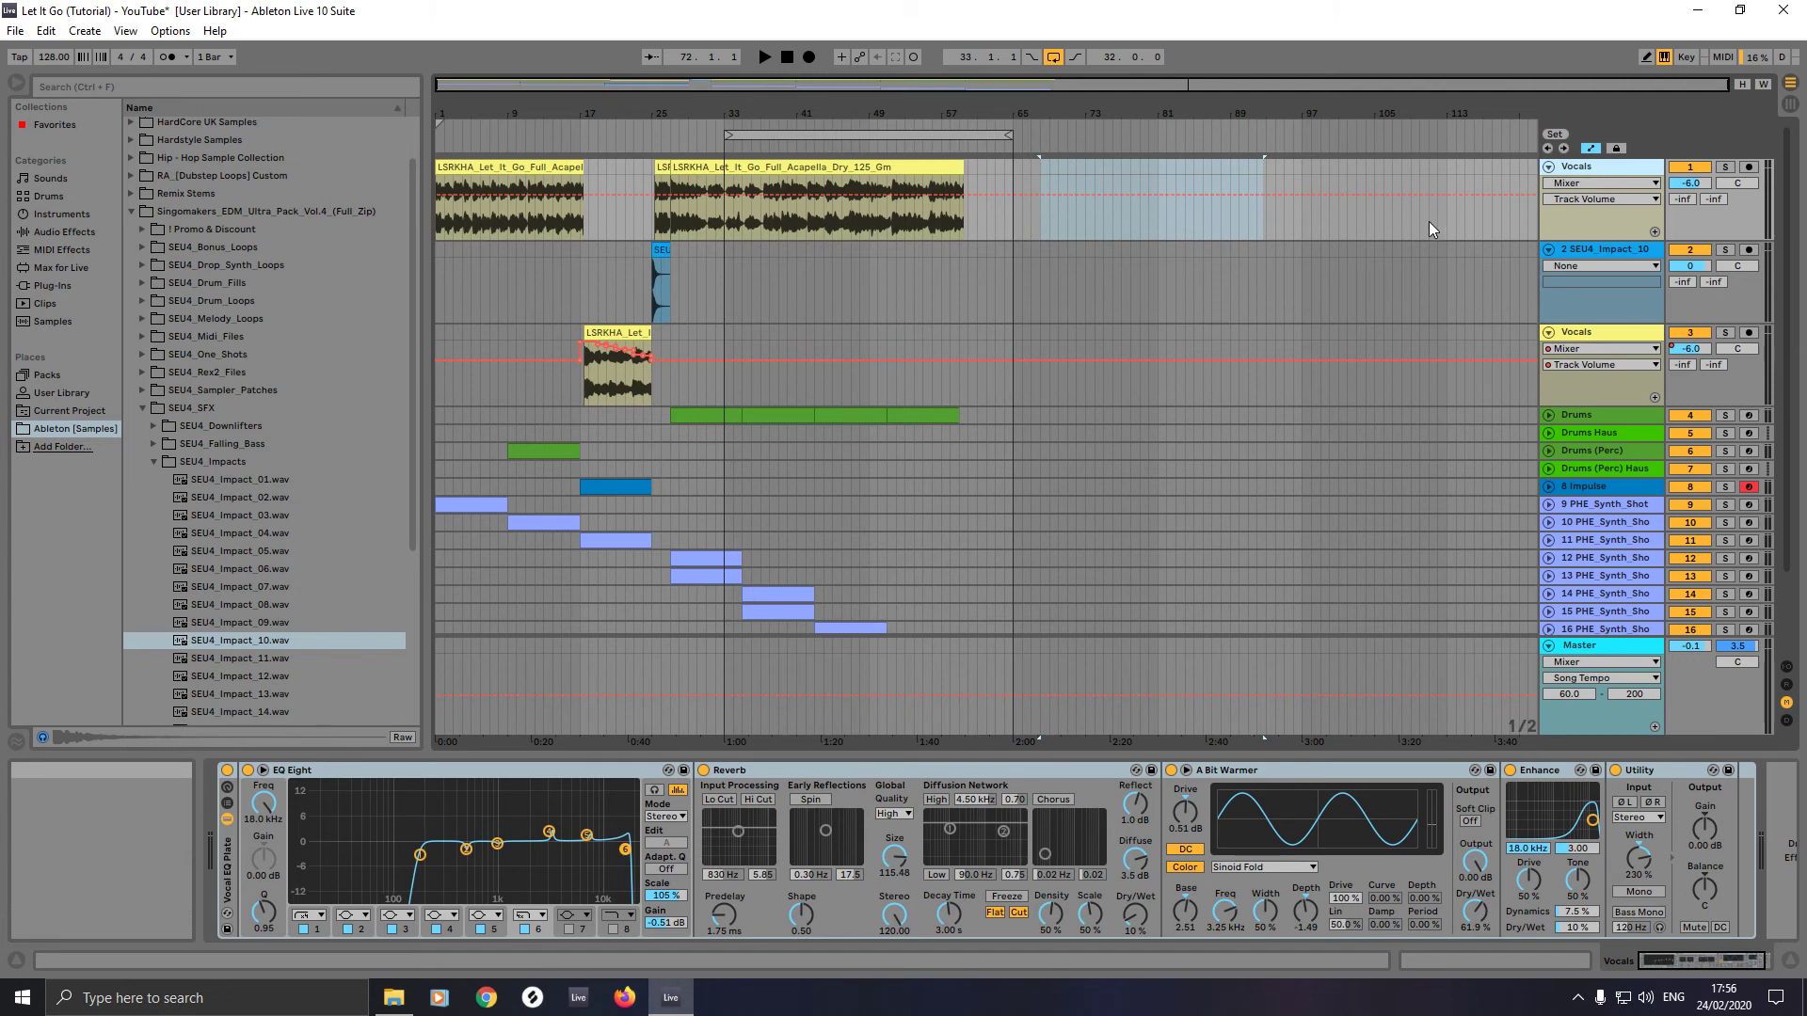
pyautogui.hotkey('ctrl', 'd')
pyautogui.click(562, 250)
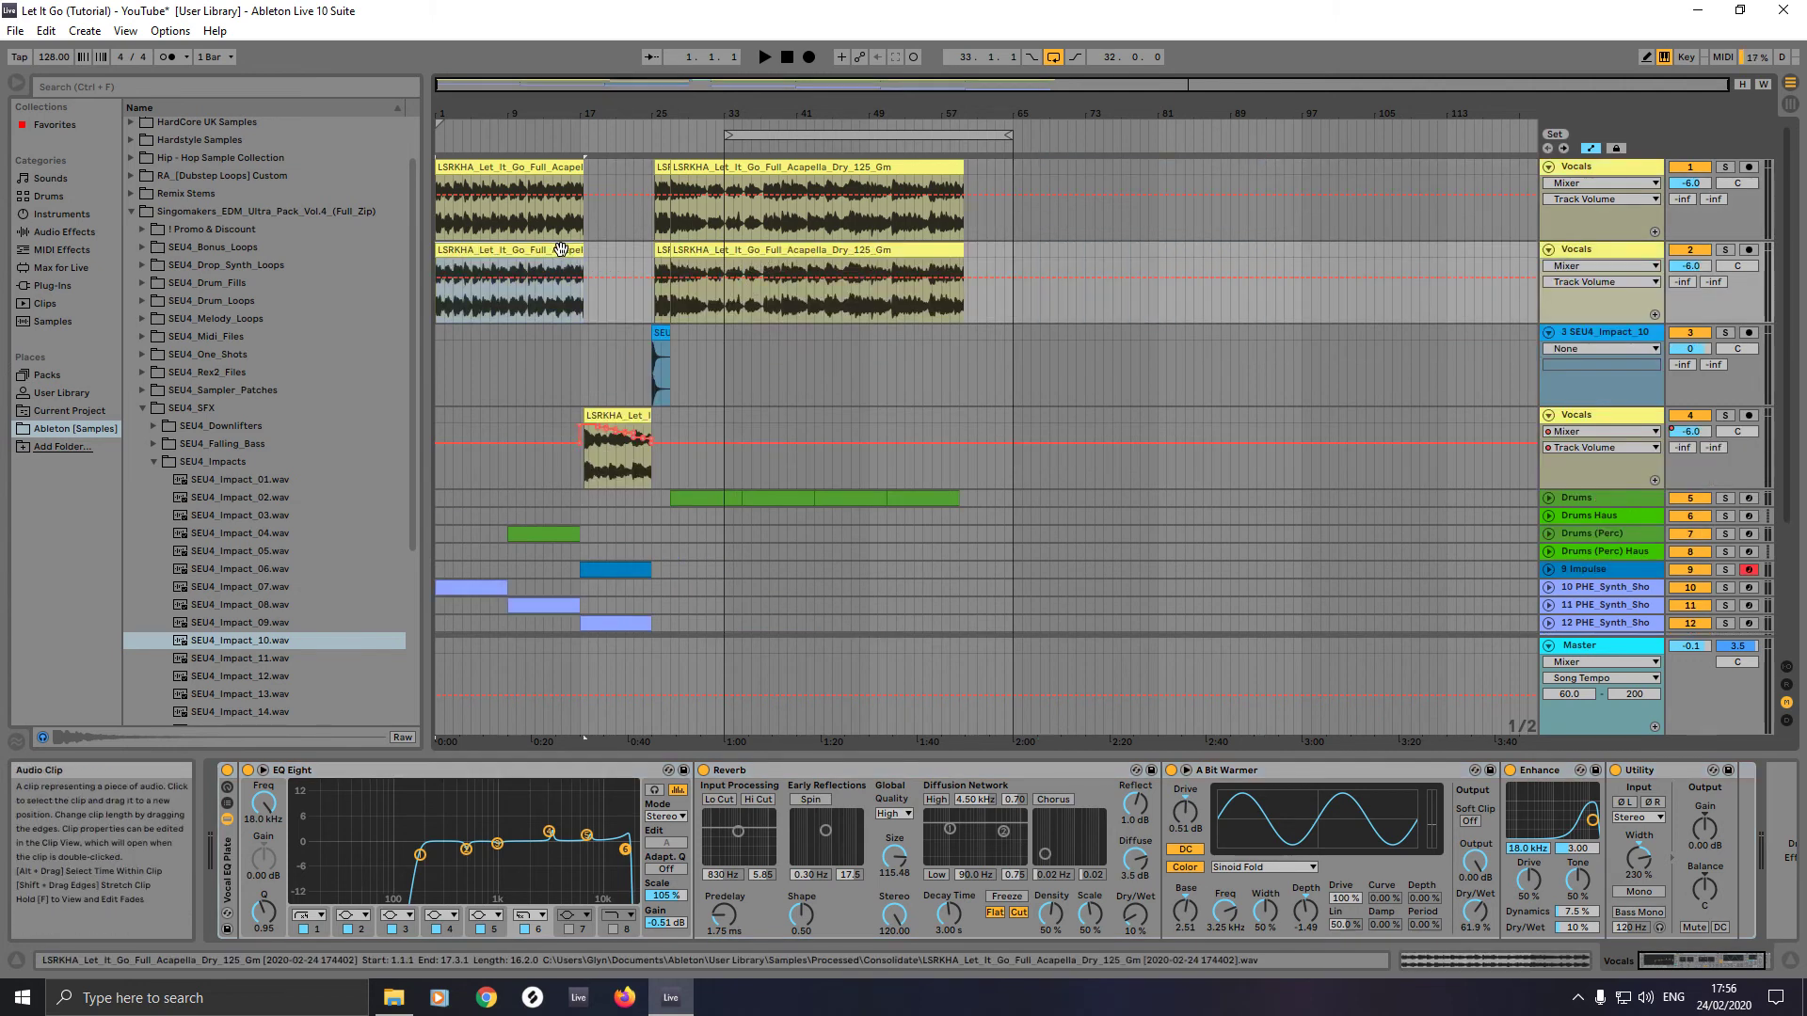
pyautogui.press('Delete')
pyautogui.click(777, 253)
pyautogui.press('Delete')
pyautogui.click(662, 253)
pyautogui.press('Delete')
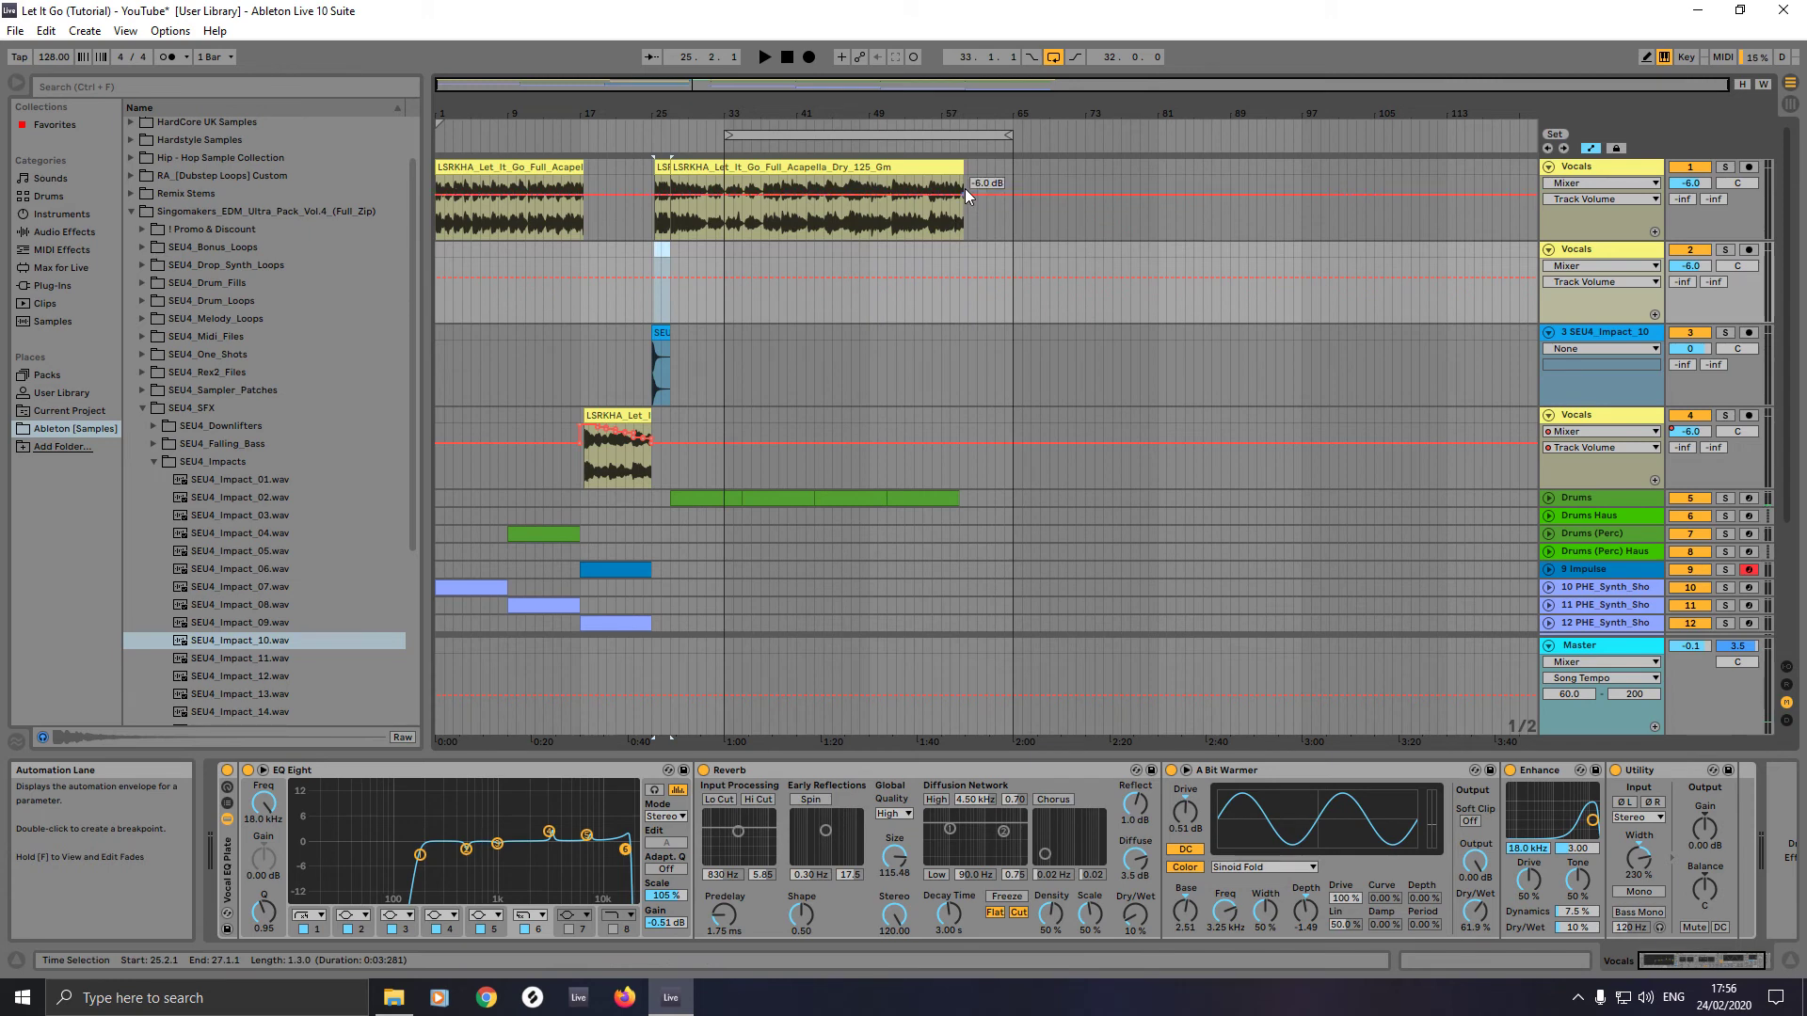
# - Put the final eight bars of the main vocal clip on the empty duplicate Vocals track, starting at 51.1.1
pyautogui.moveTo(964, 168); pyautogui.dragTo(908, 266)
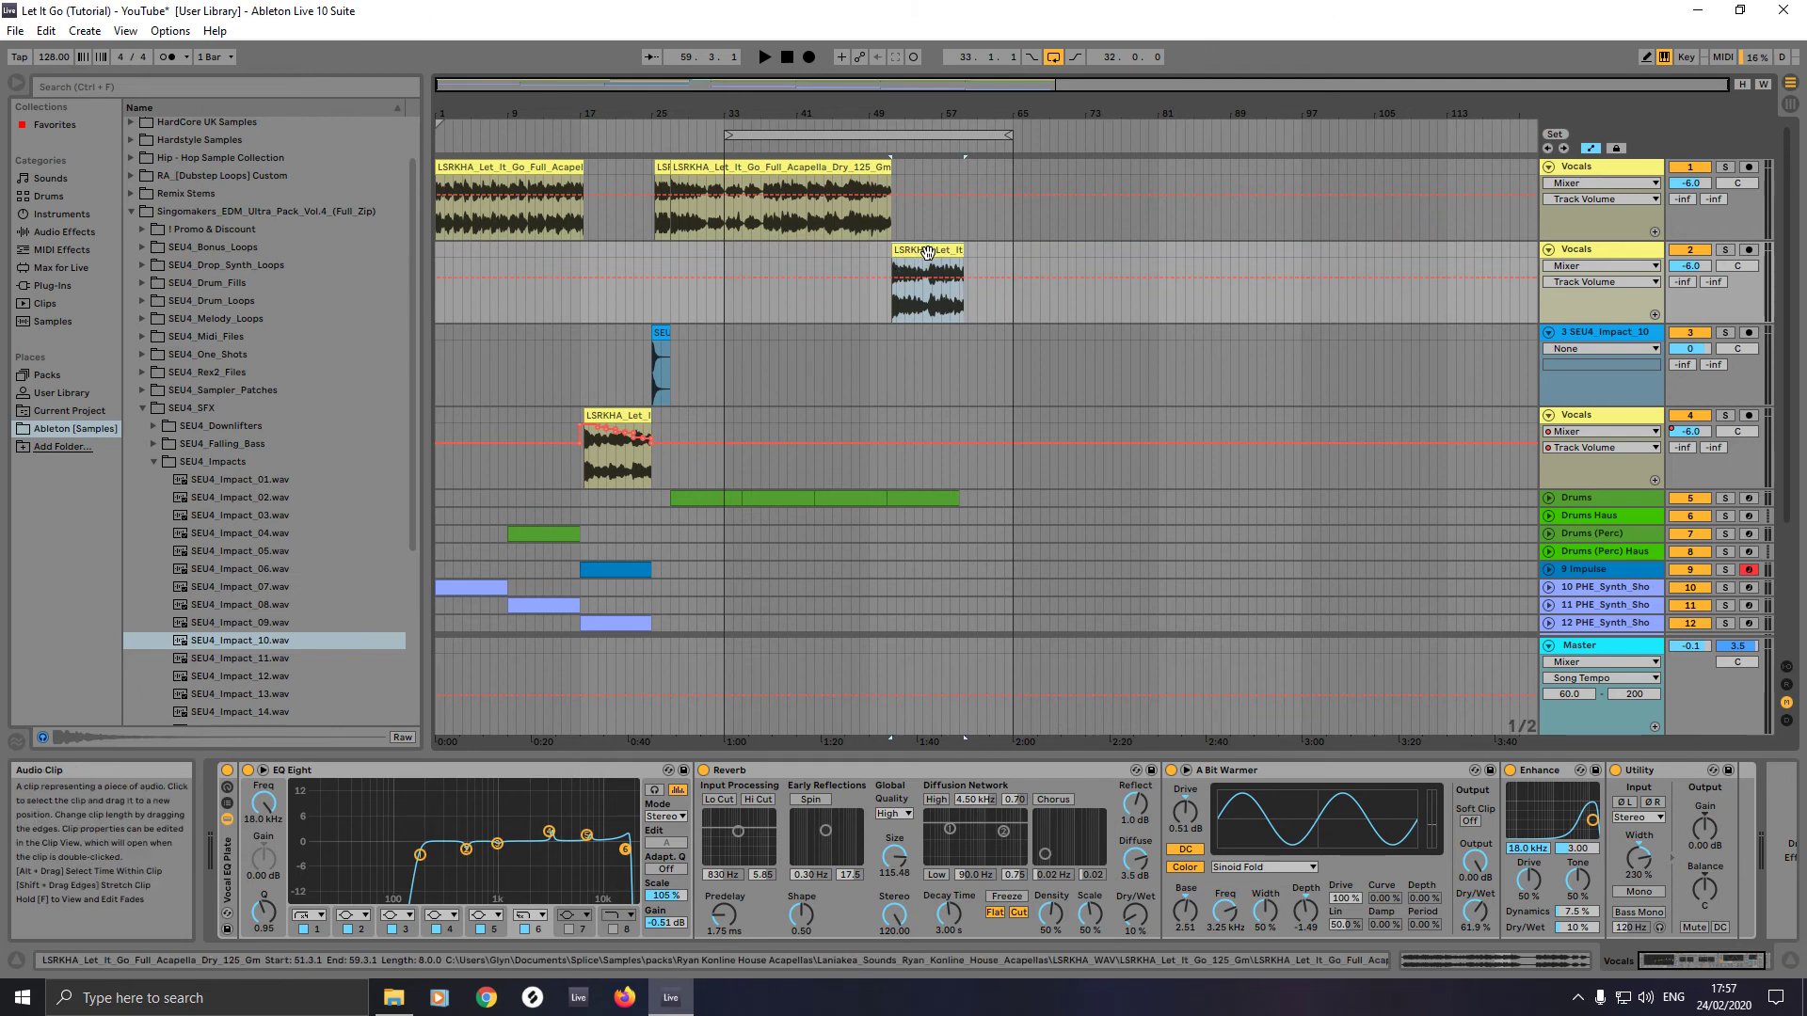
pyautogui.moveTo(927, 252); pyautogui.dragTo(886, 252)
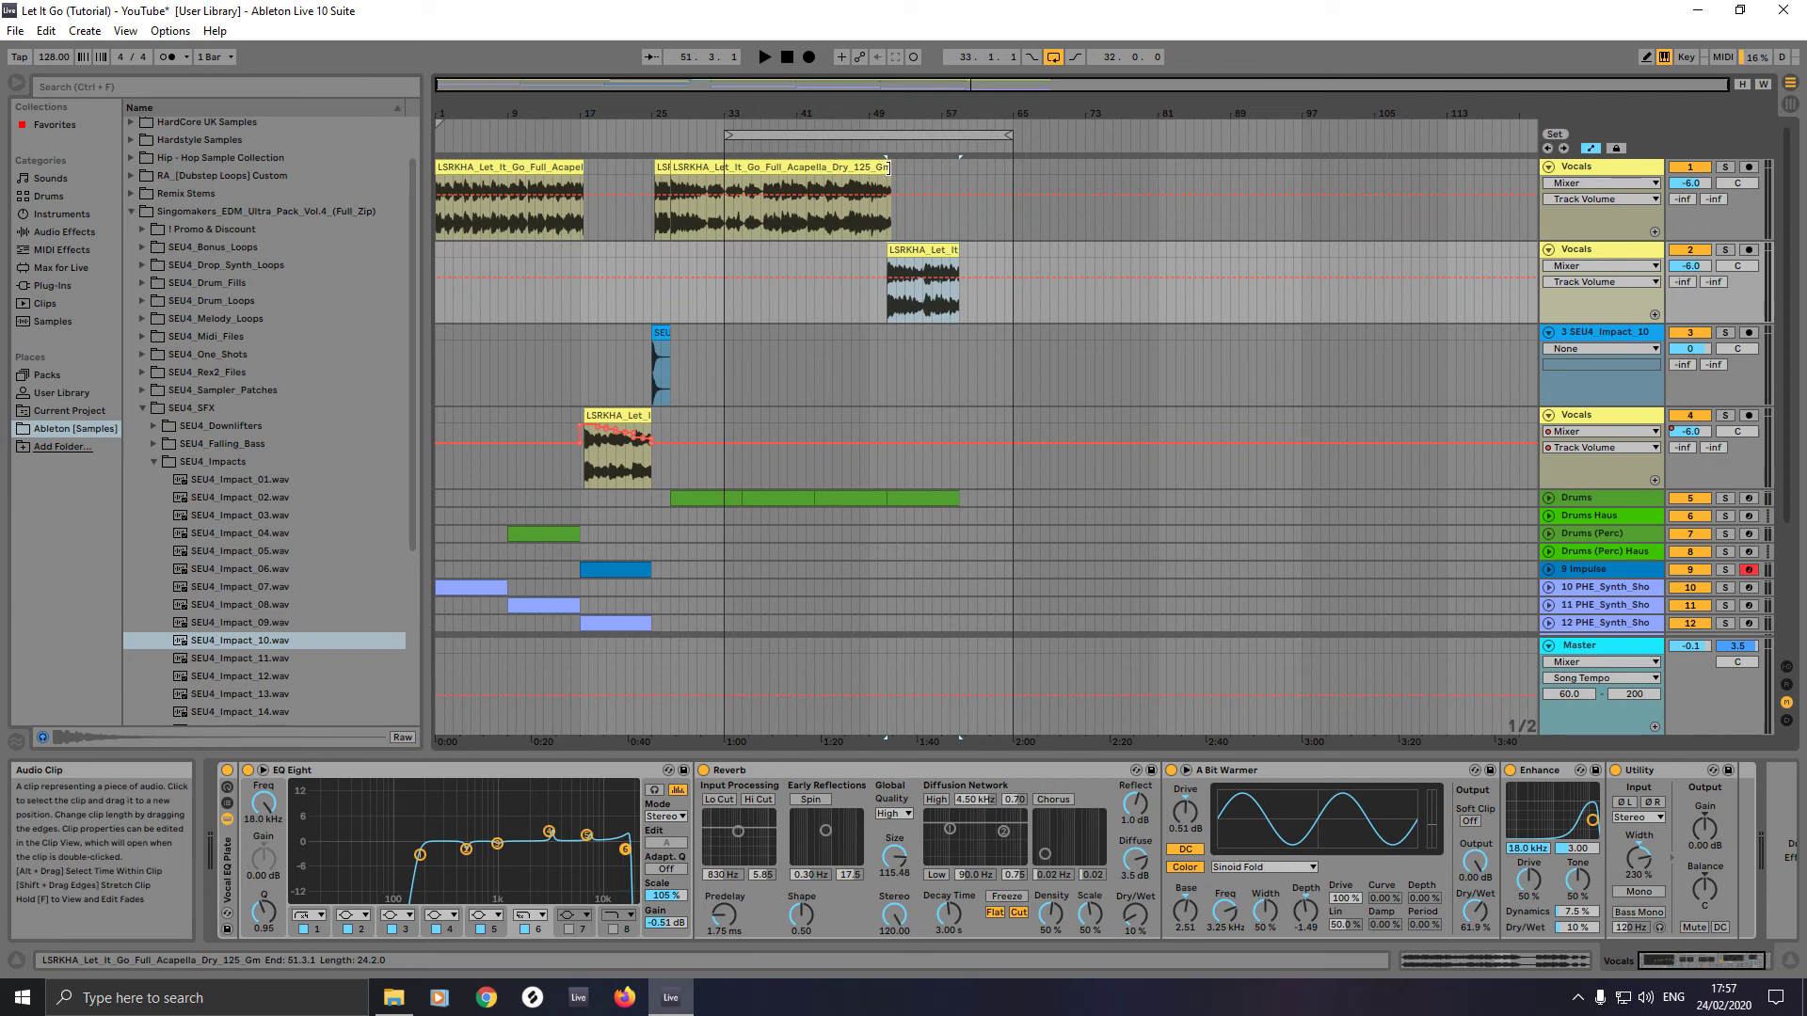
# - Trim the main vocal clip to end at 42.1.1, split it at 33.1.1 and move the second part to start at 34.1.1
pyautogui.moveTo(887, 168); pyautogui.dragTo(803, 179)
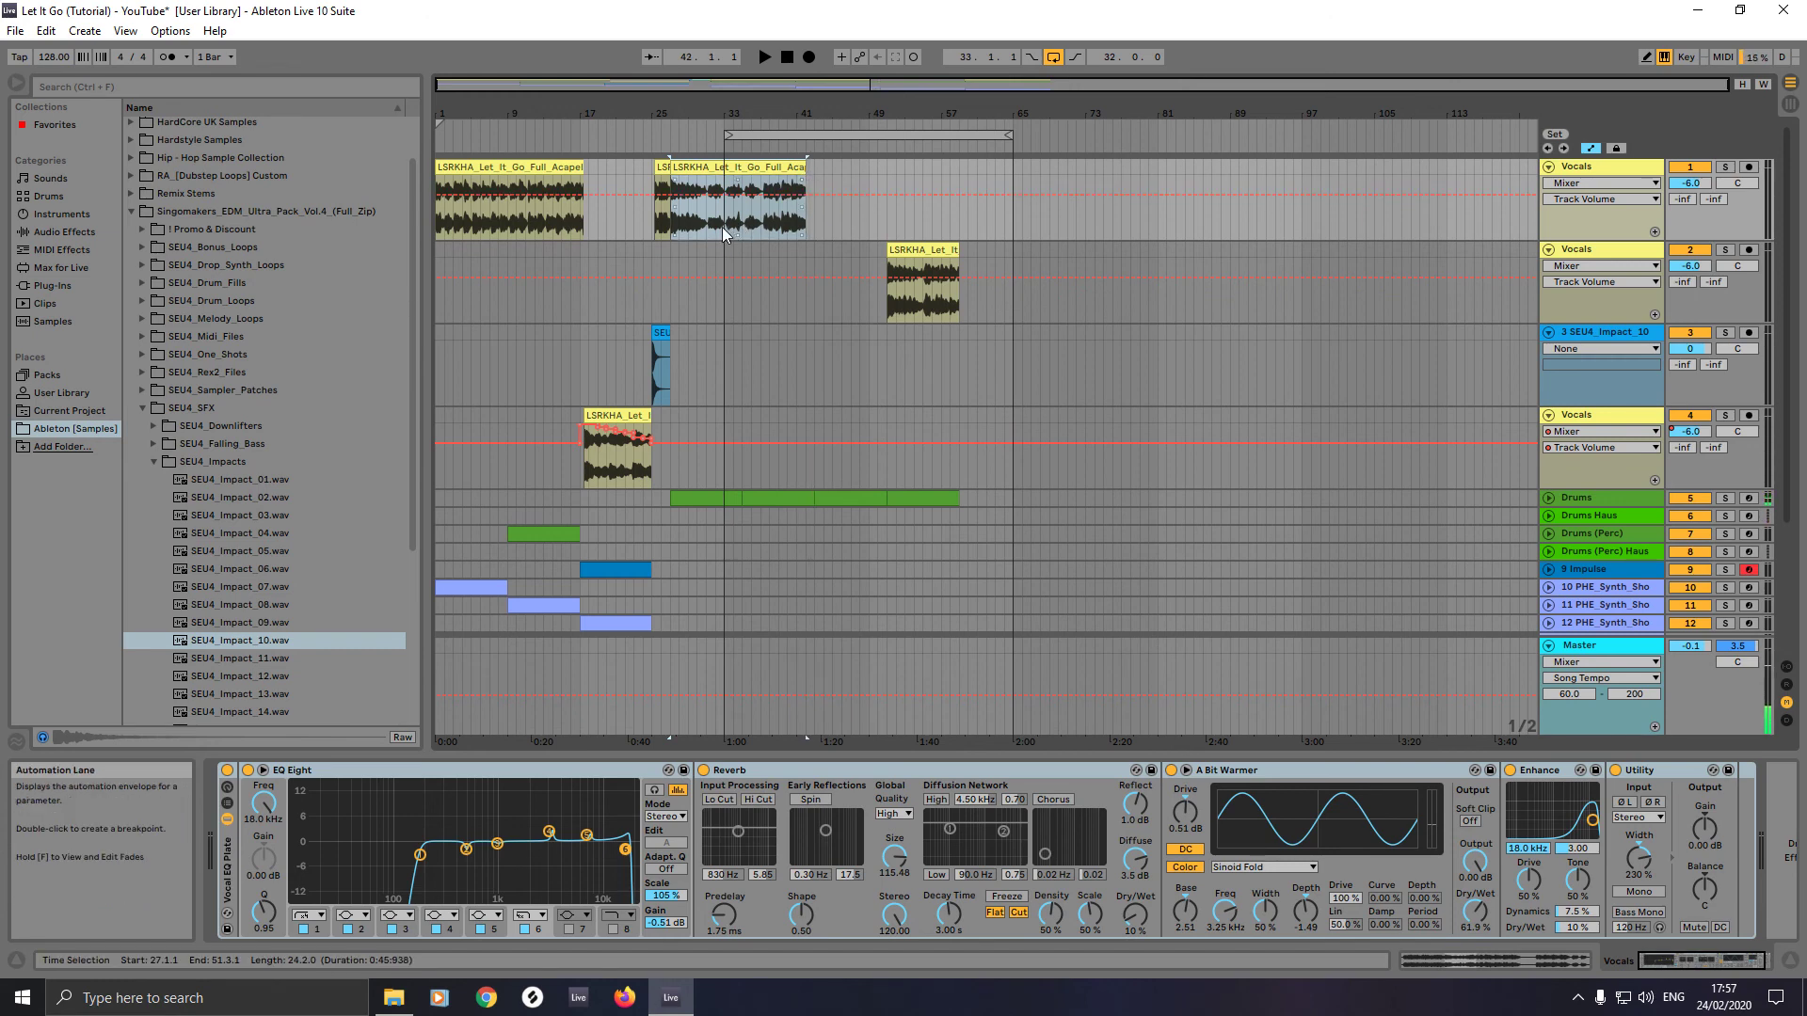
pyautogui.moveTo(721, 228)
pyautogui.mouseDown()
pyautogui.moveTo(724, 196)
pyautogui.moveTo(763, 166)
pyautogui.moveTo(806, 166)
pyautogui.moveTo(782, 170)
pyautogui.mouseUp()
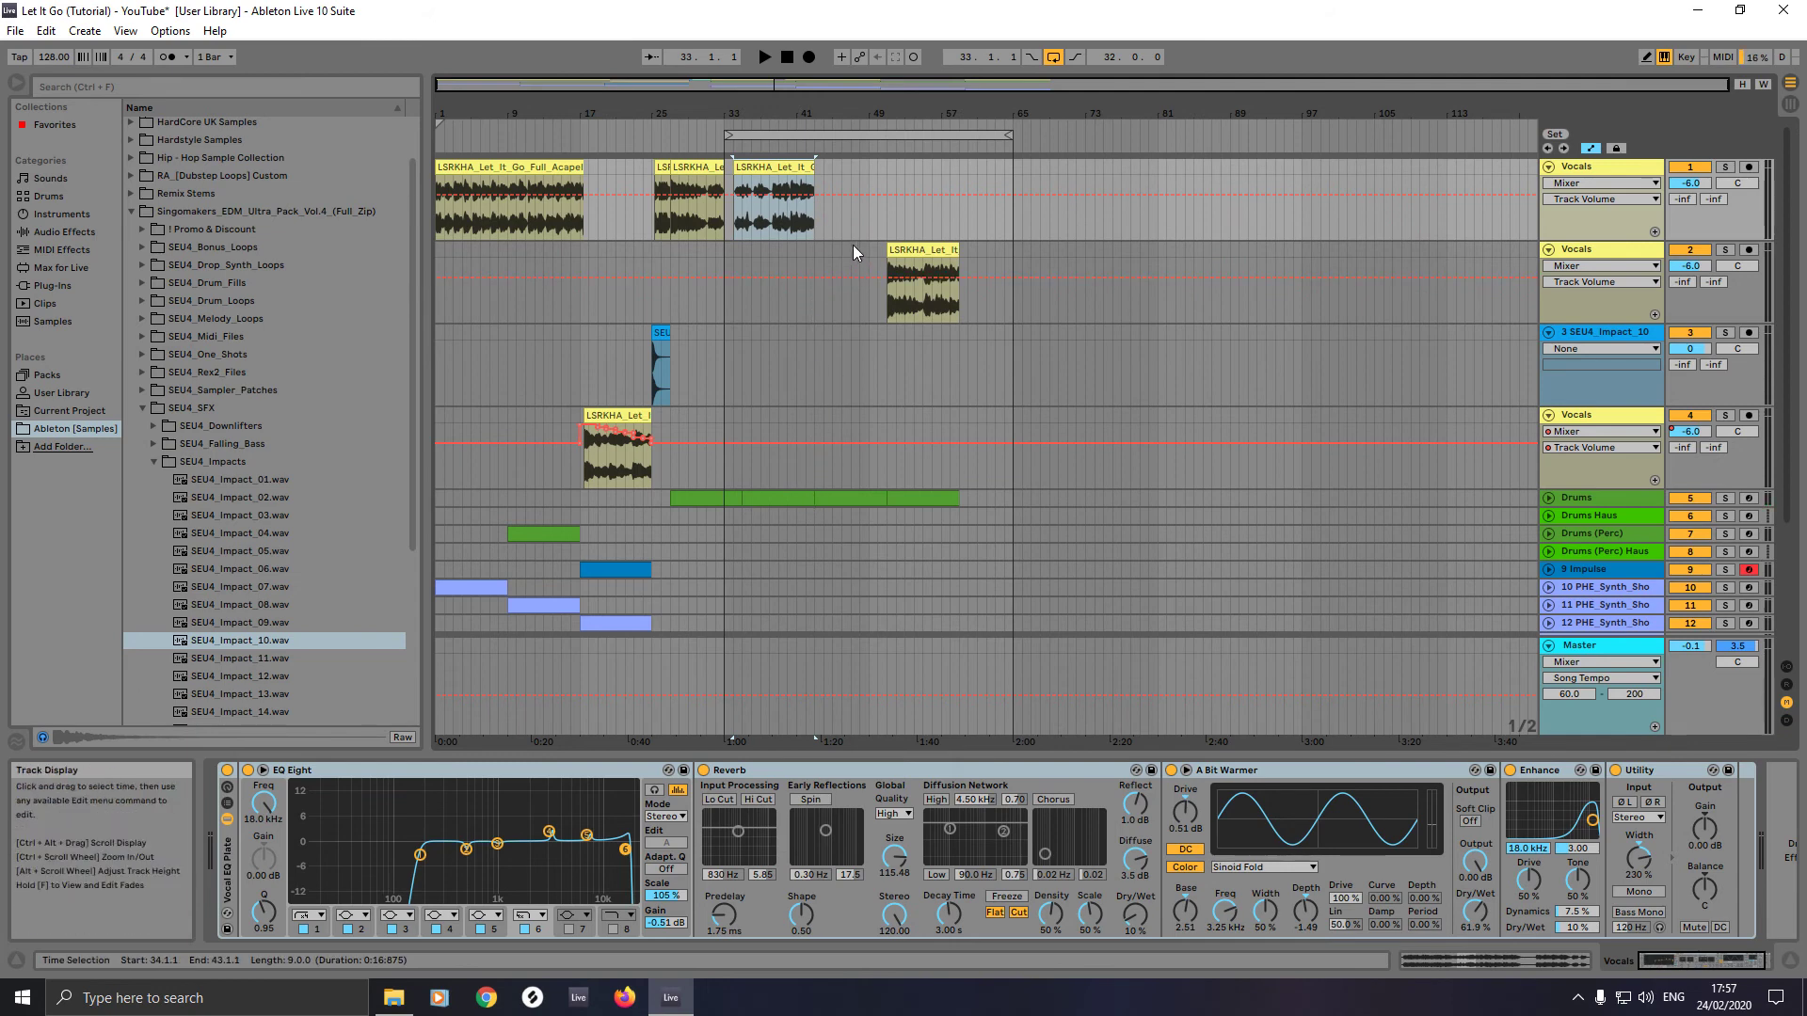
# - Add a Filter Delay to the second Vocals track and place it before the Utility device
pyautogui.click(926, 253)
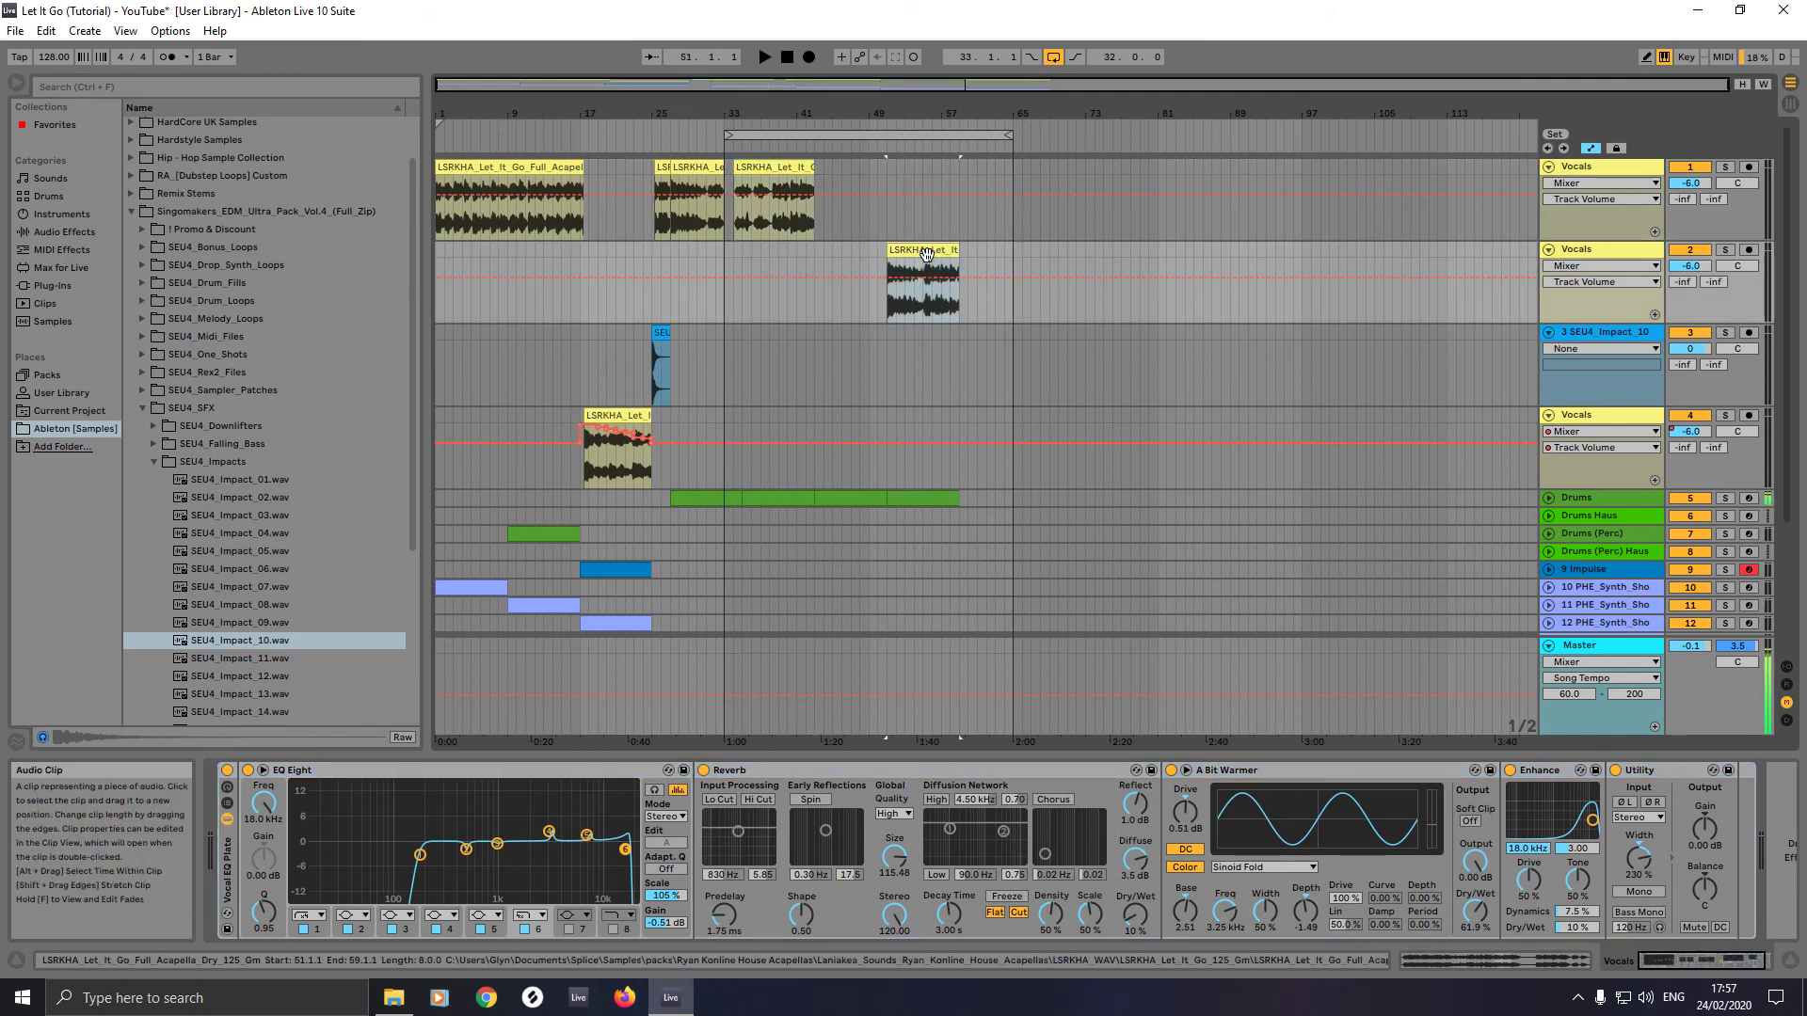
pyautogui.click(55, 234)
pyautogui.click(174, 446)
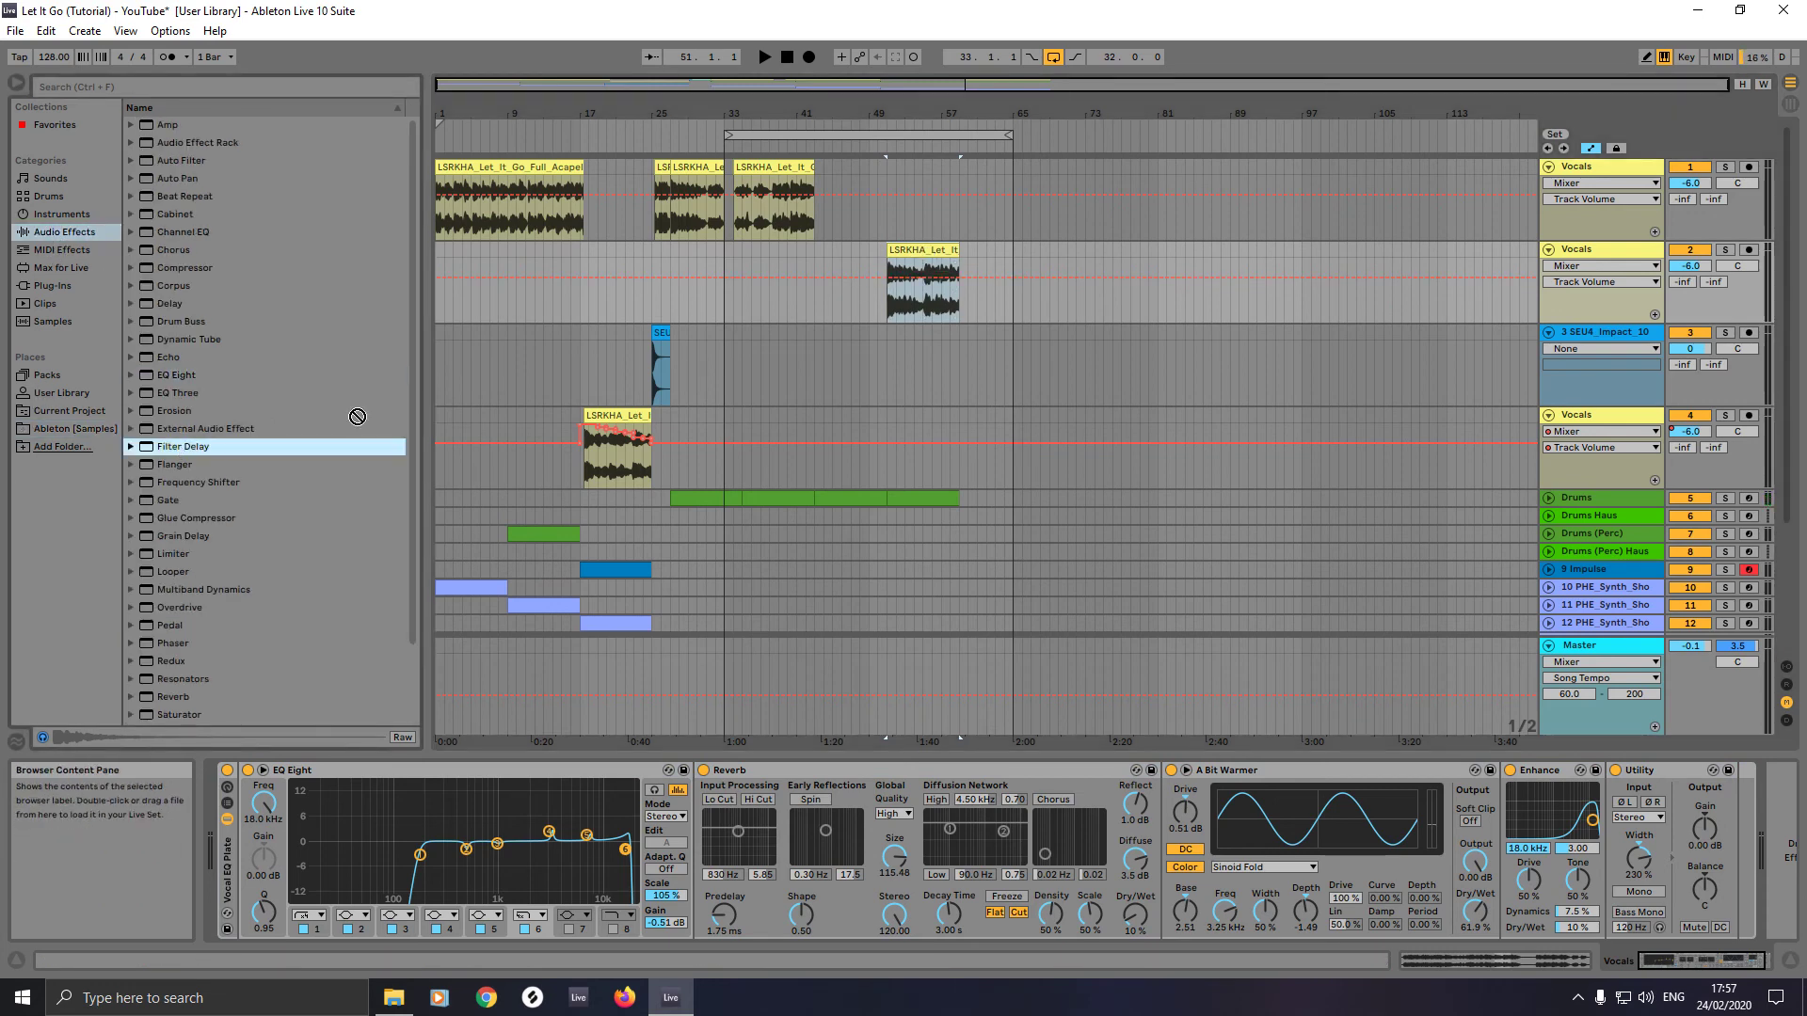
pyautogui.moveTo(914, 280); pyautogui.dragTo(918, 293)
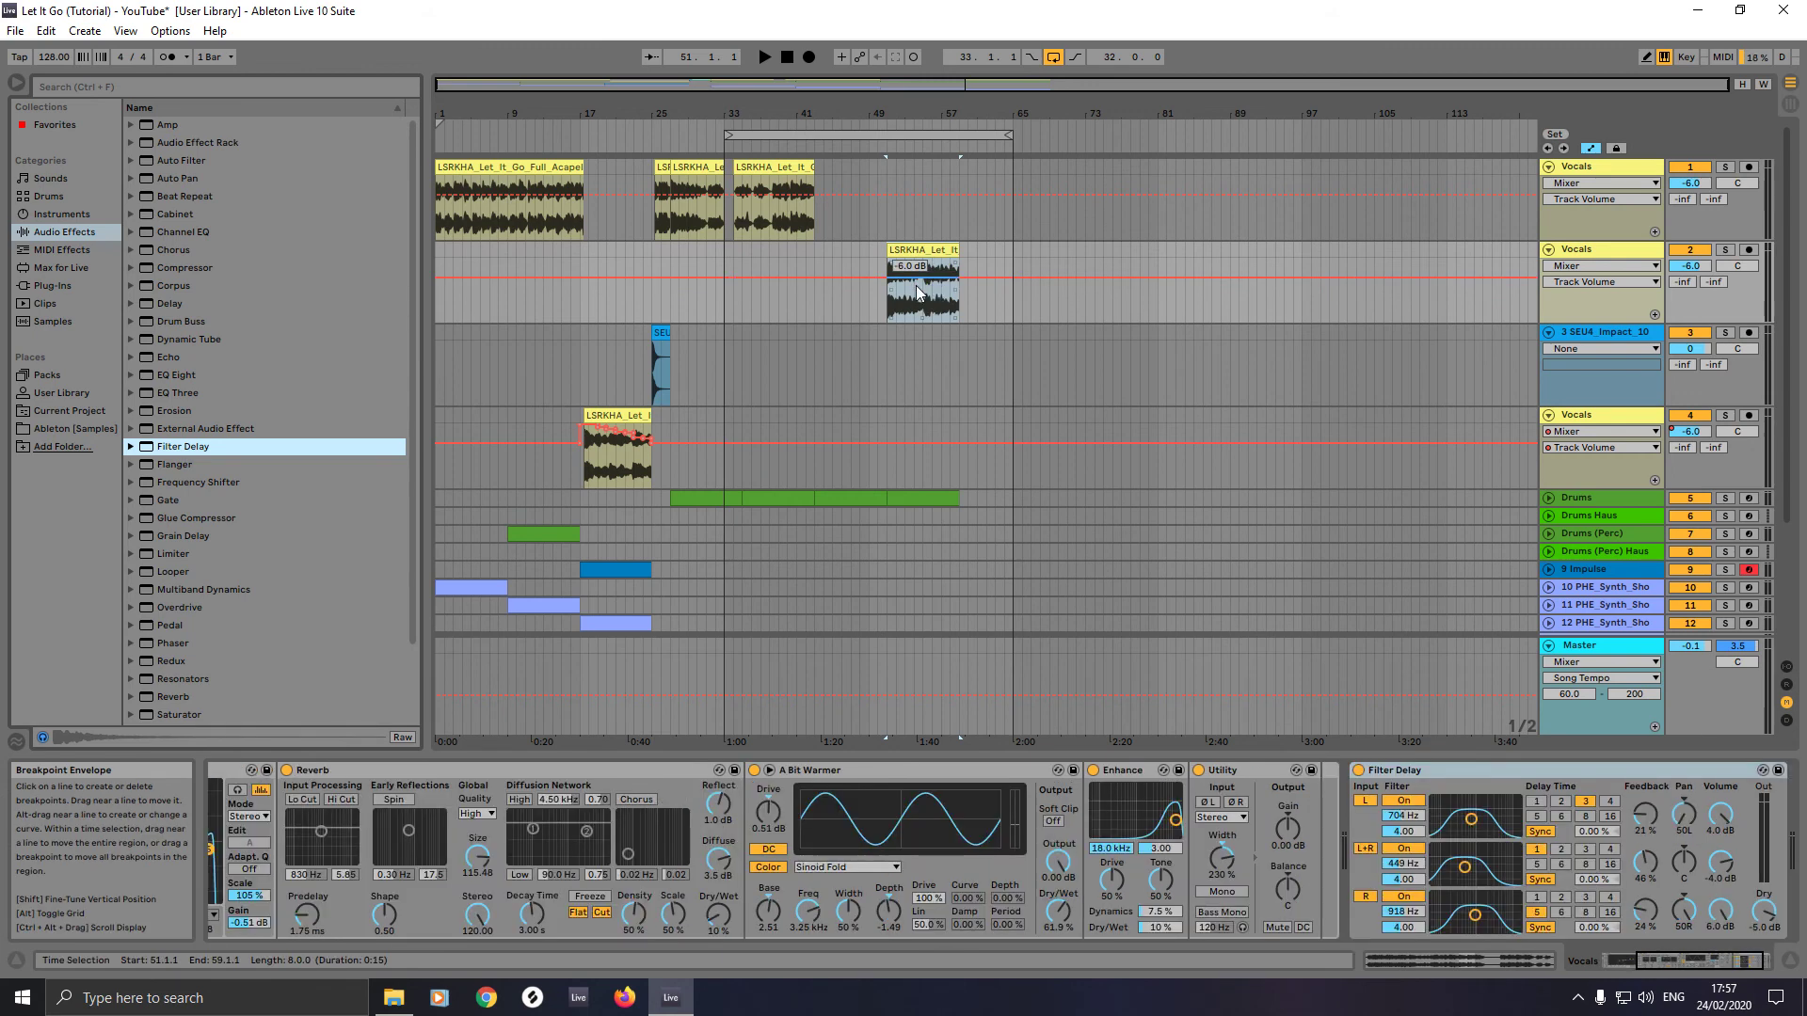
pyautogui.click(1515, 766)
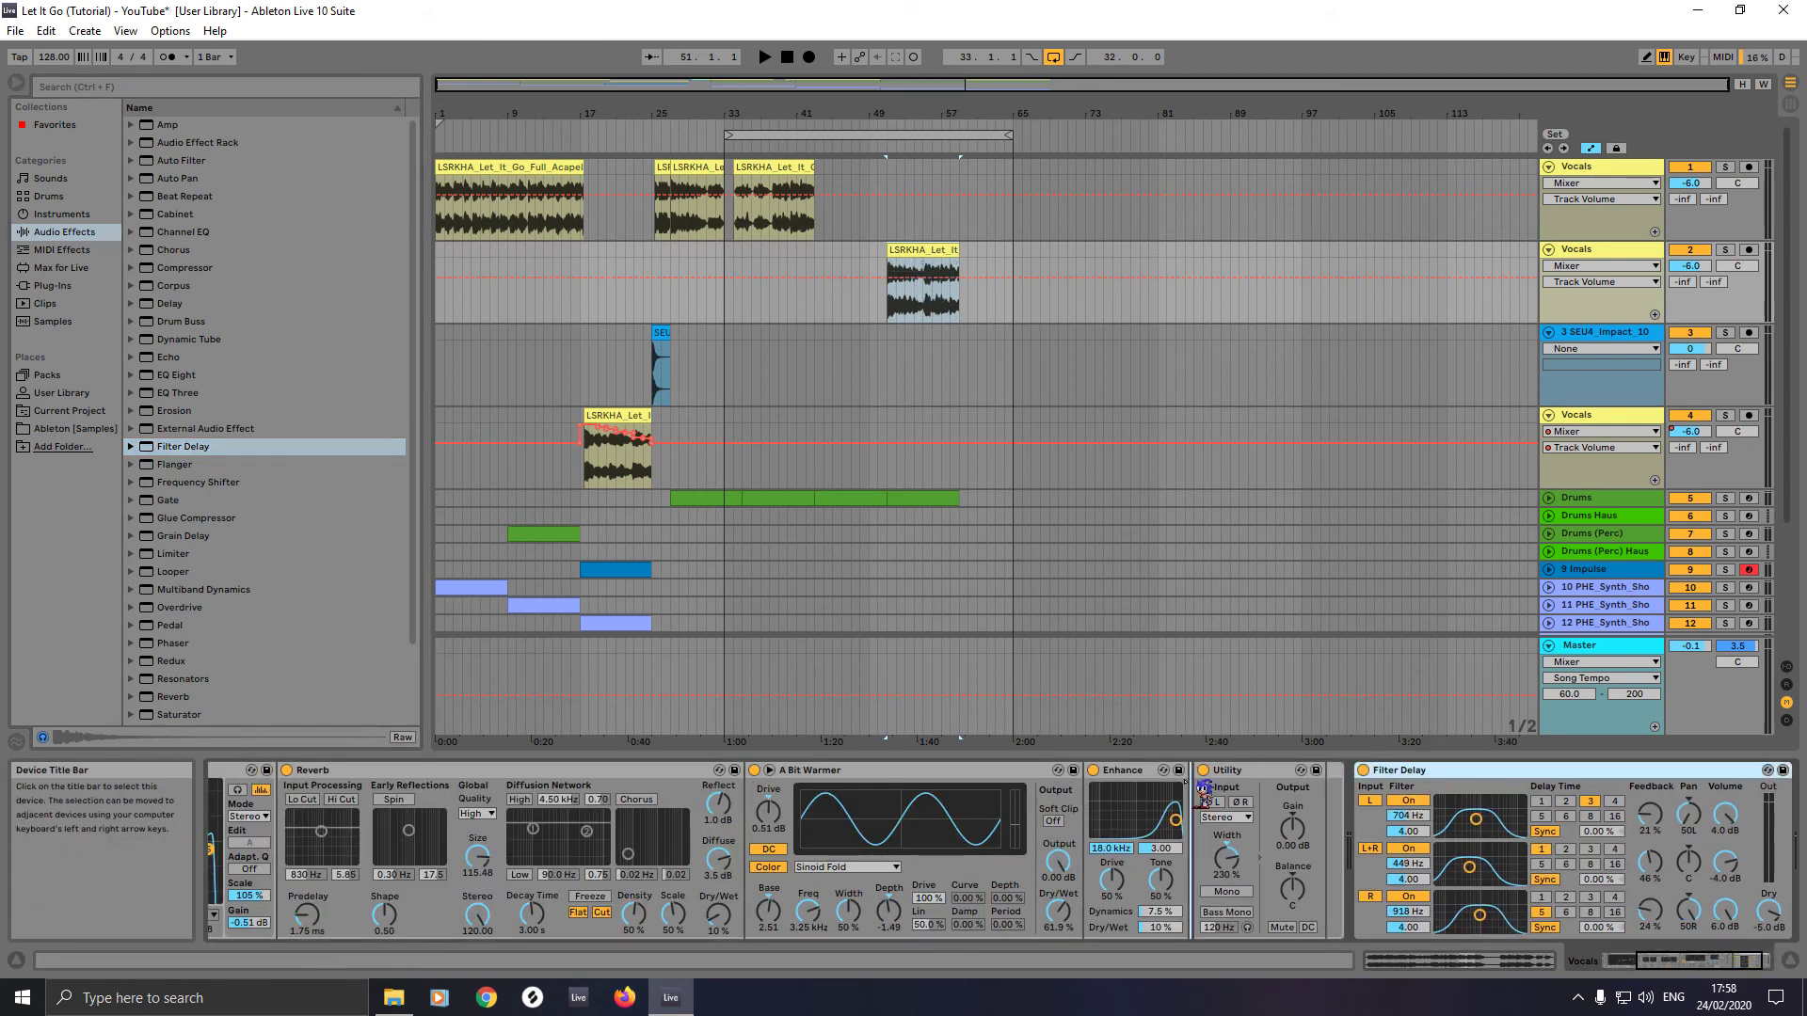
pyautogui.moveTo(1209, 795); pyautogui.dragTo(1209, 795)
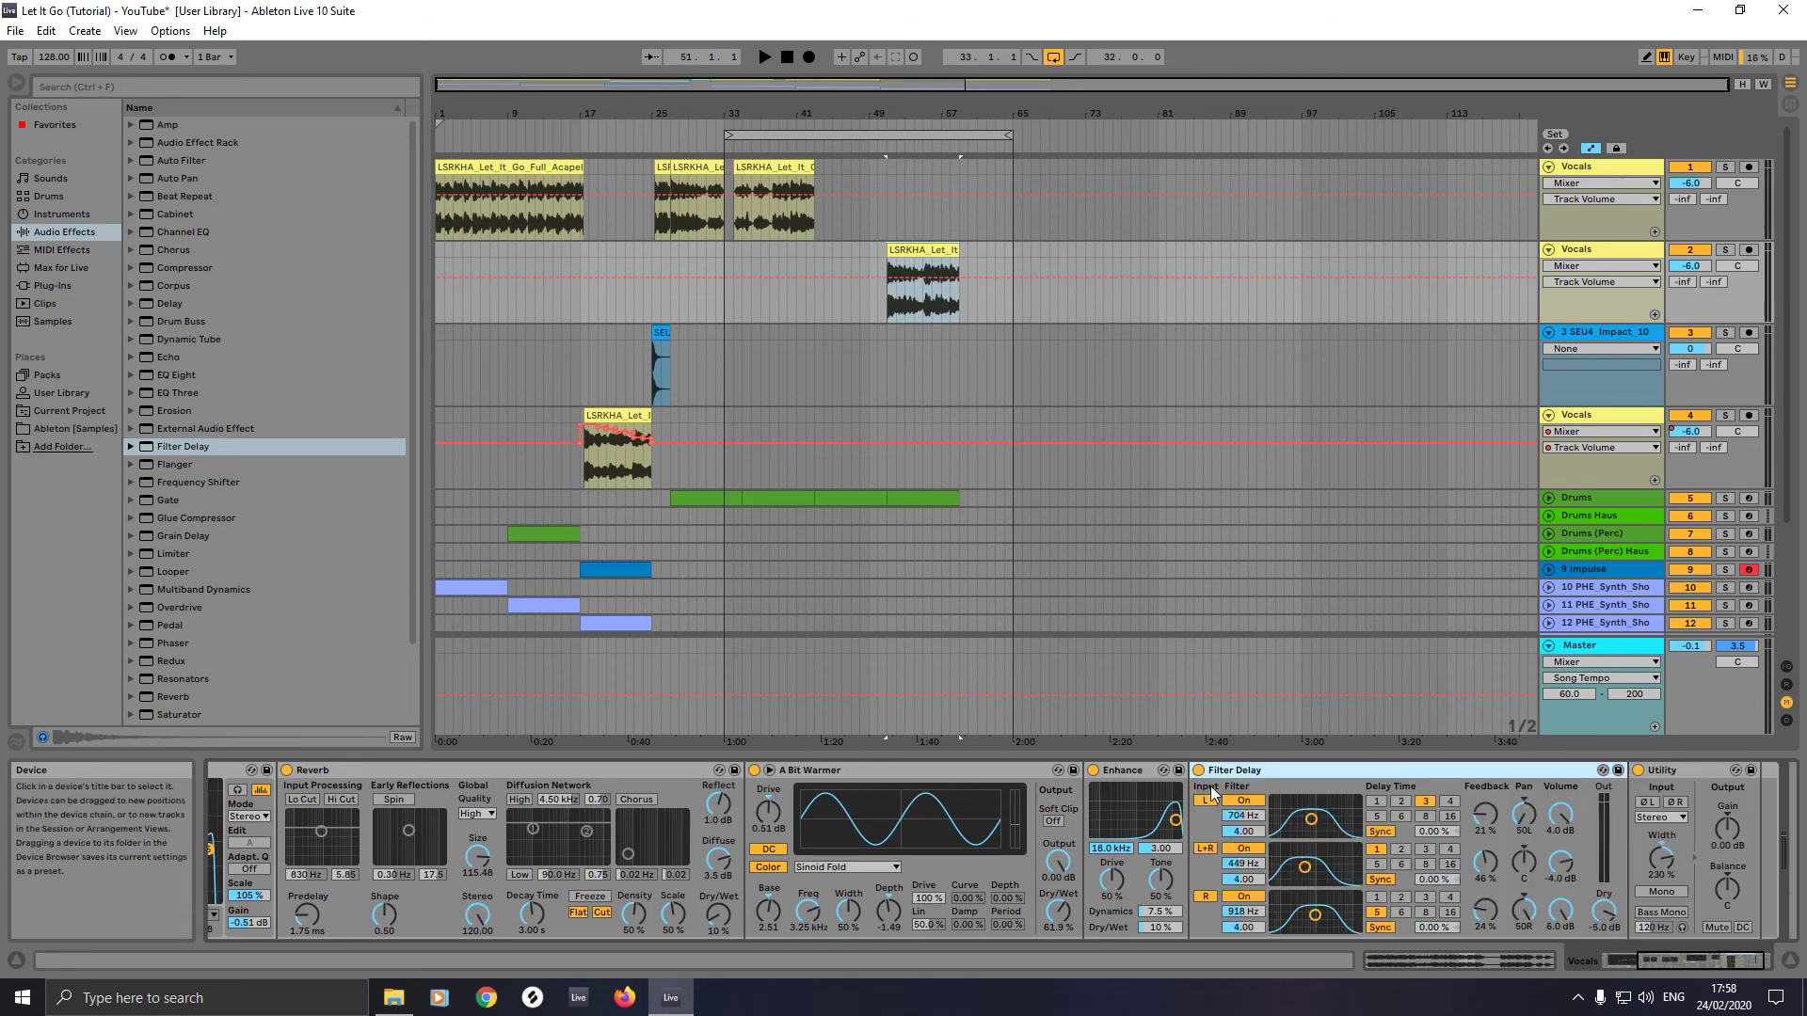
# - Disable the Filter Delay's L+R line, set feedback to 23% left and 28% right, both volumes to 5.0 and dry to -2.5
pyautogui.click(1208, 849)
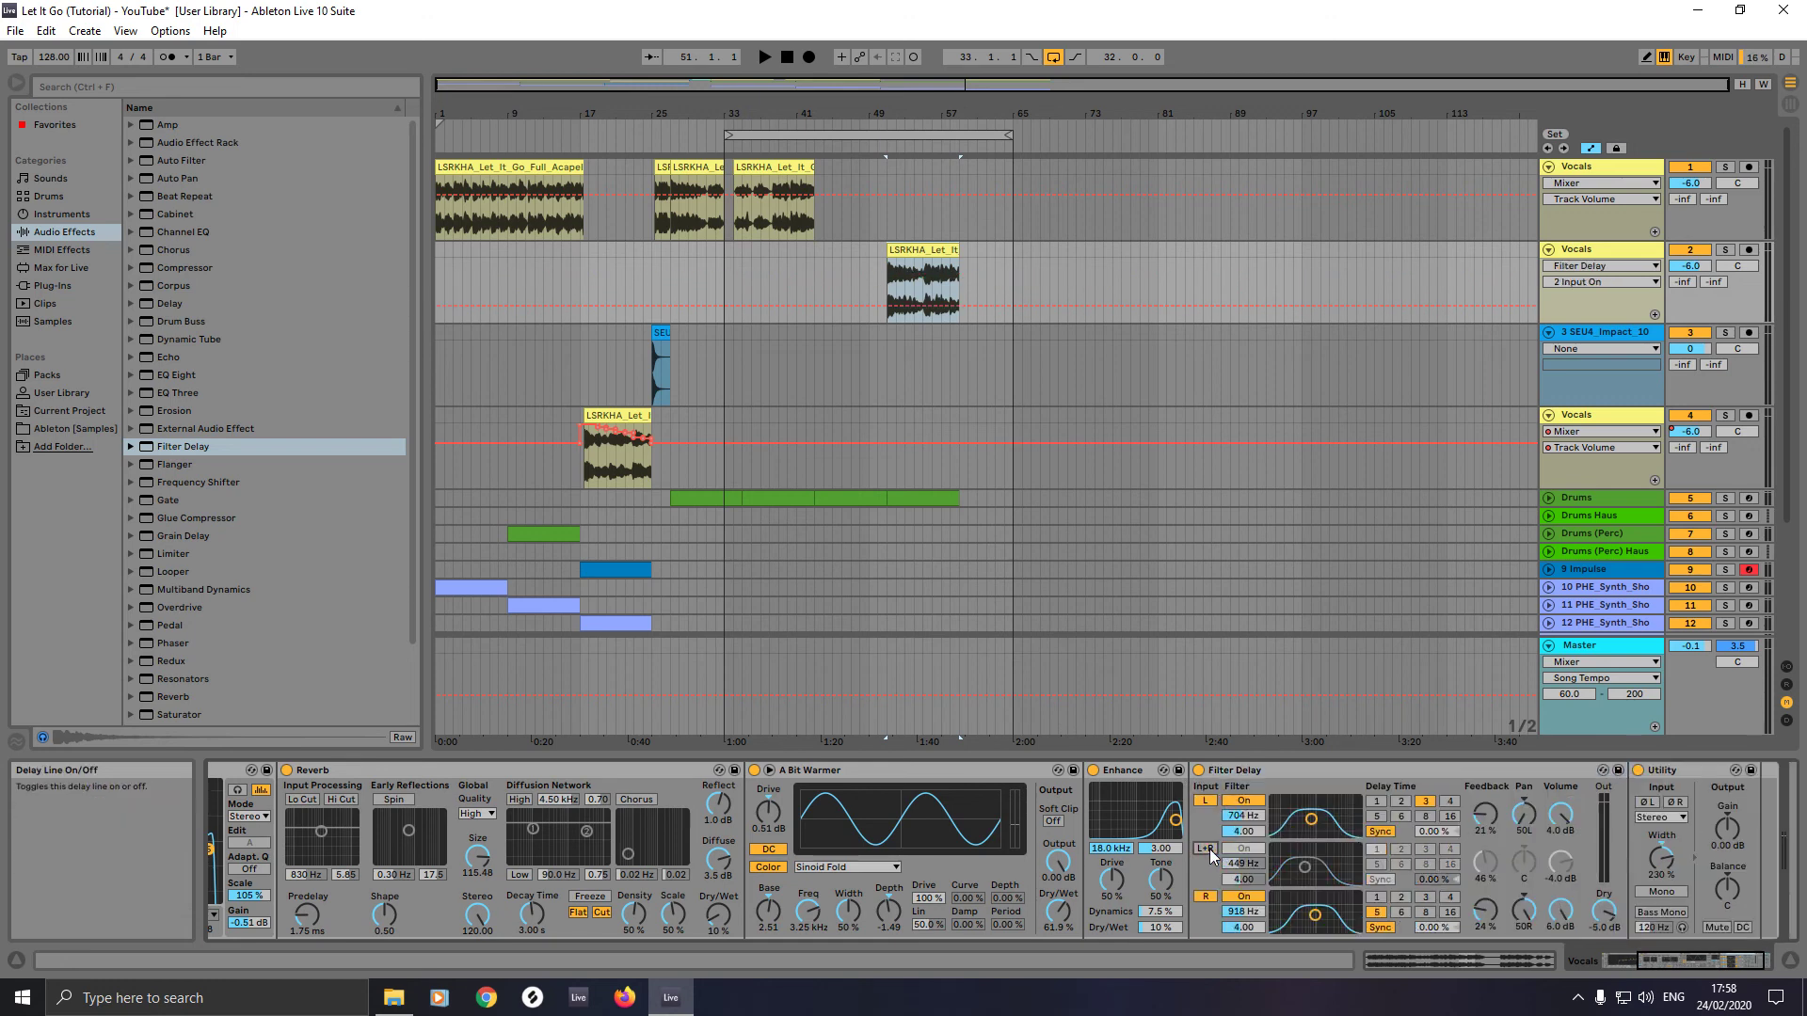
pyautogui.click(1485, 816)
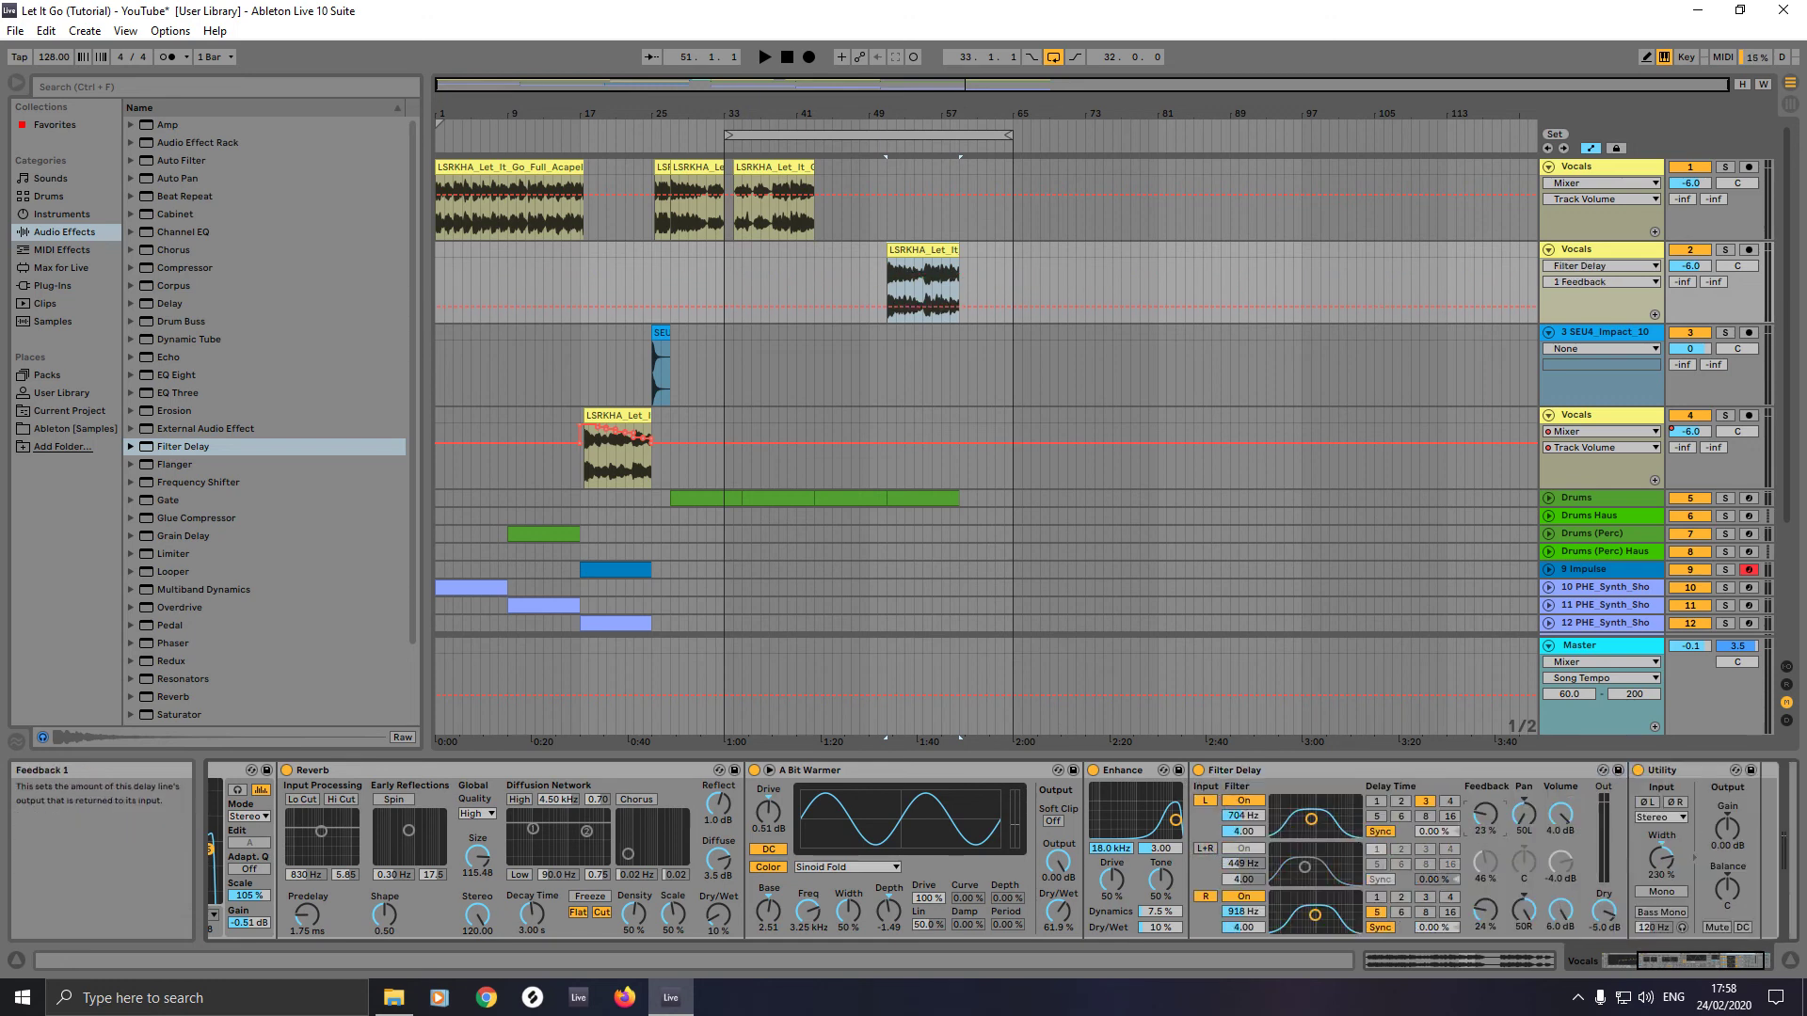
pyautogui.moveTo(1485, 913); pyautogui.dragTo(1485, 909)
pyautogui.moveTo(1561, 817); pyautogui.dragTo(1561, 813)
pyautogui.moveTo(1560, 911); pyautogui.dragTo(1604, 909)
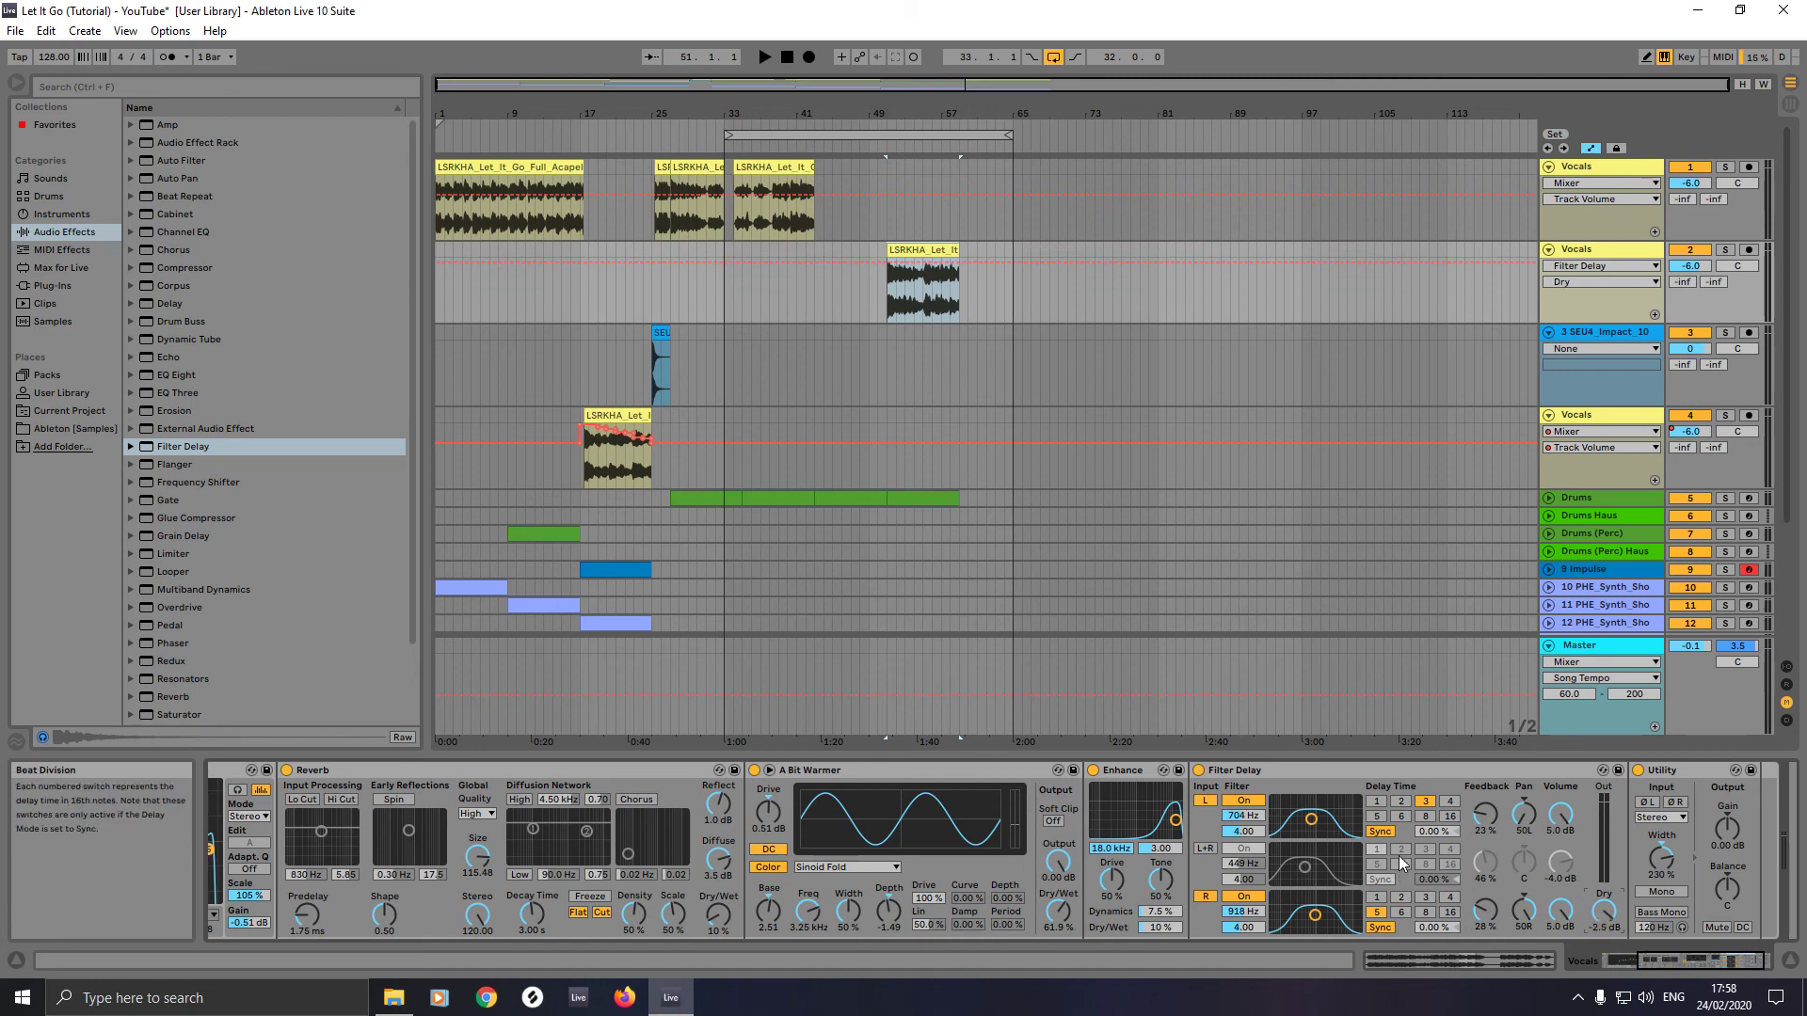
# - Switch the left and right delay lines from Sync to Time mode, with delay times of 70.4 ms and 80.5 ms
pyautogui.click(1376, 802)
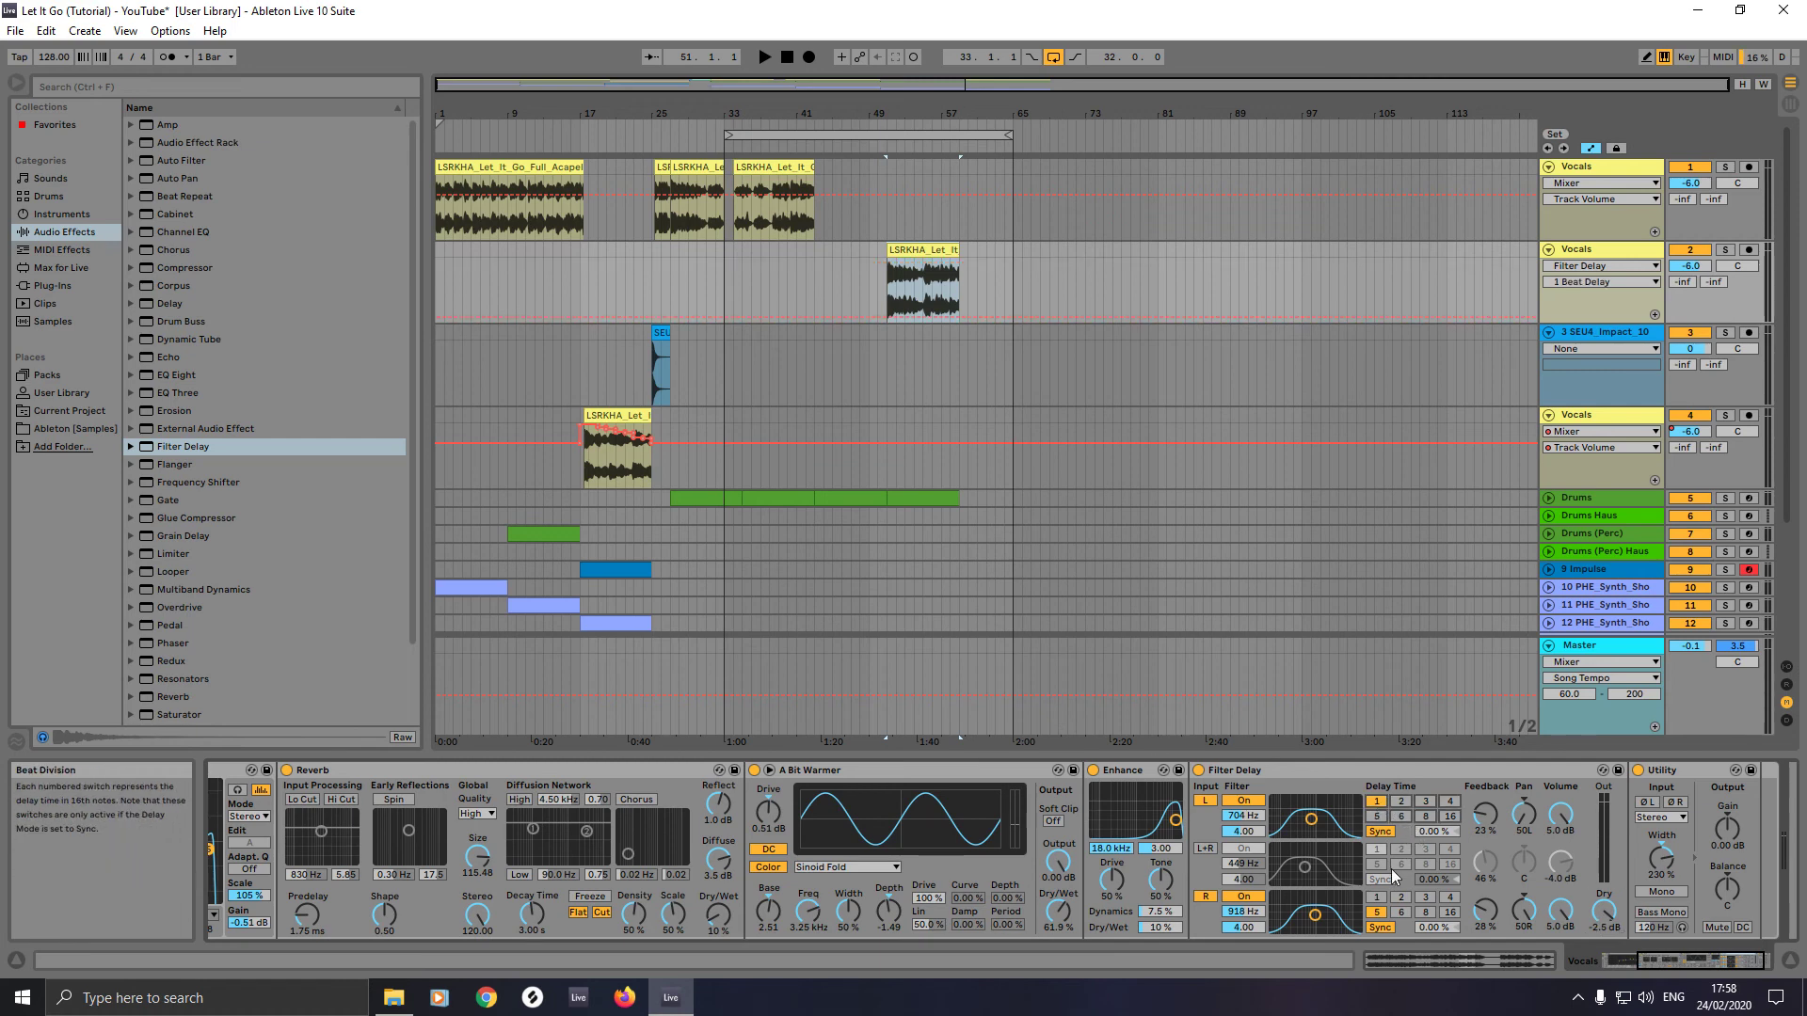
pyautogui.click(1401, 896)
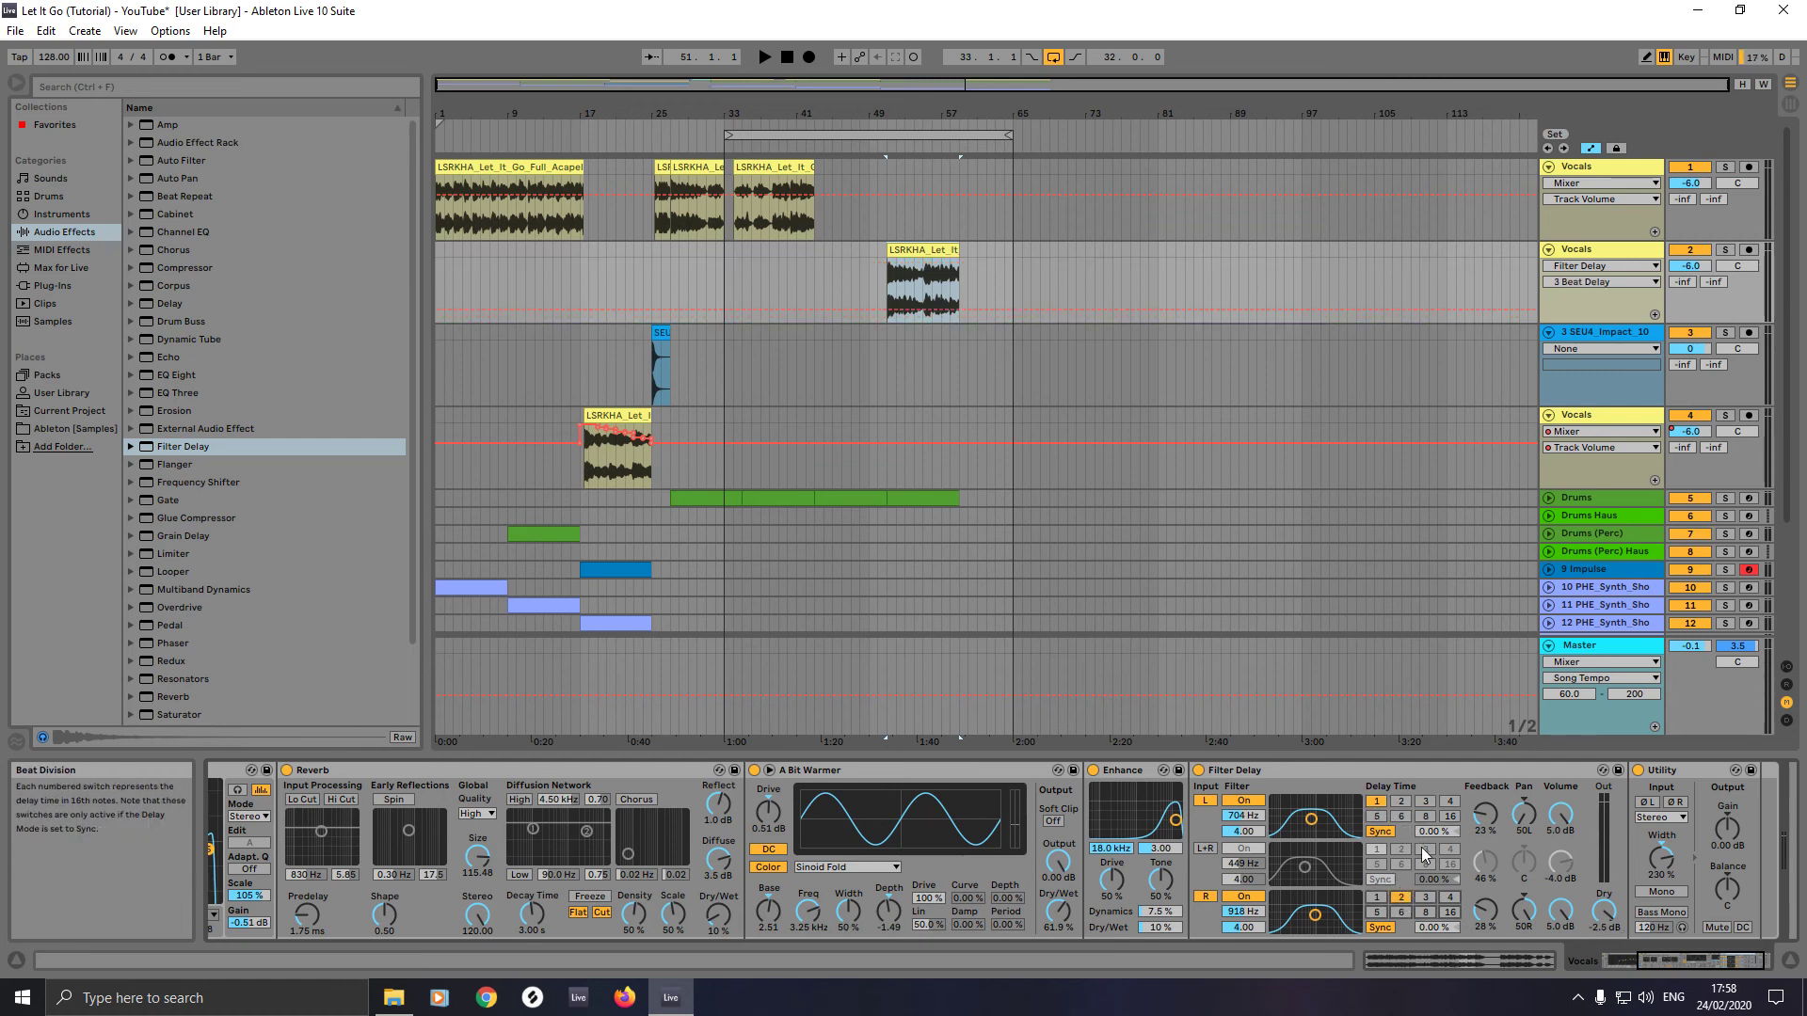
pyautogui.click(1387, 833)
pyautogui.click(1435, 833)
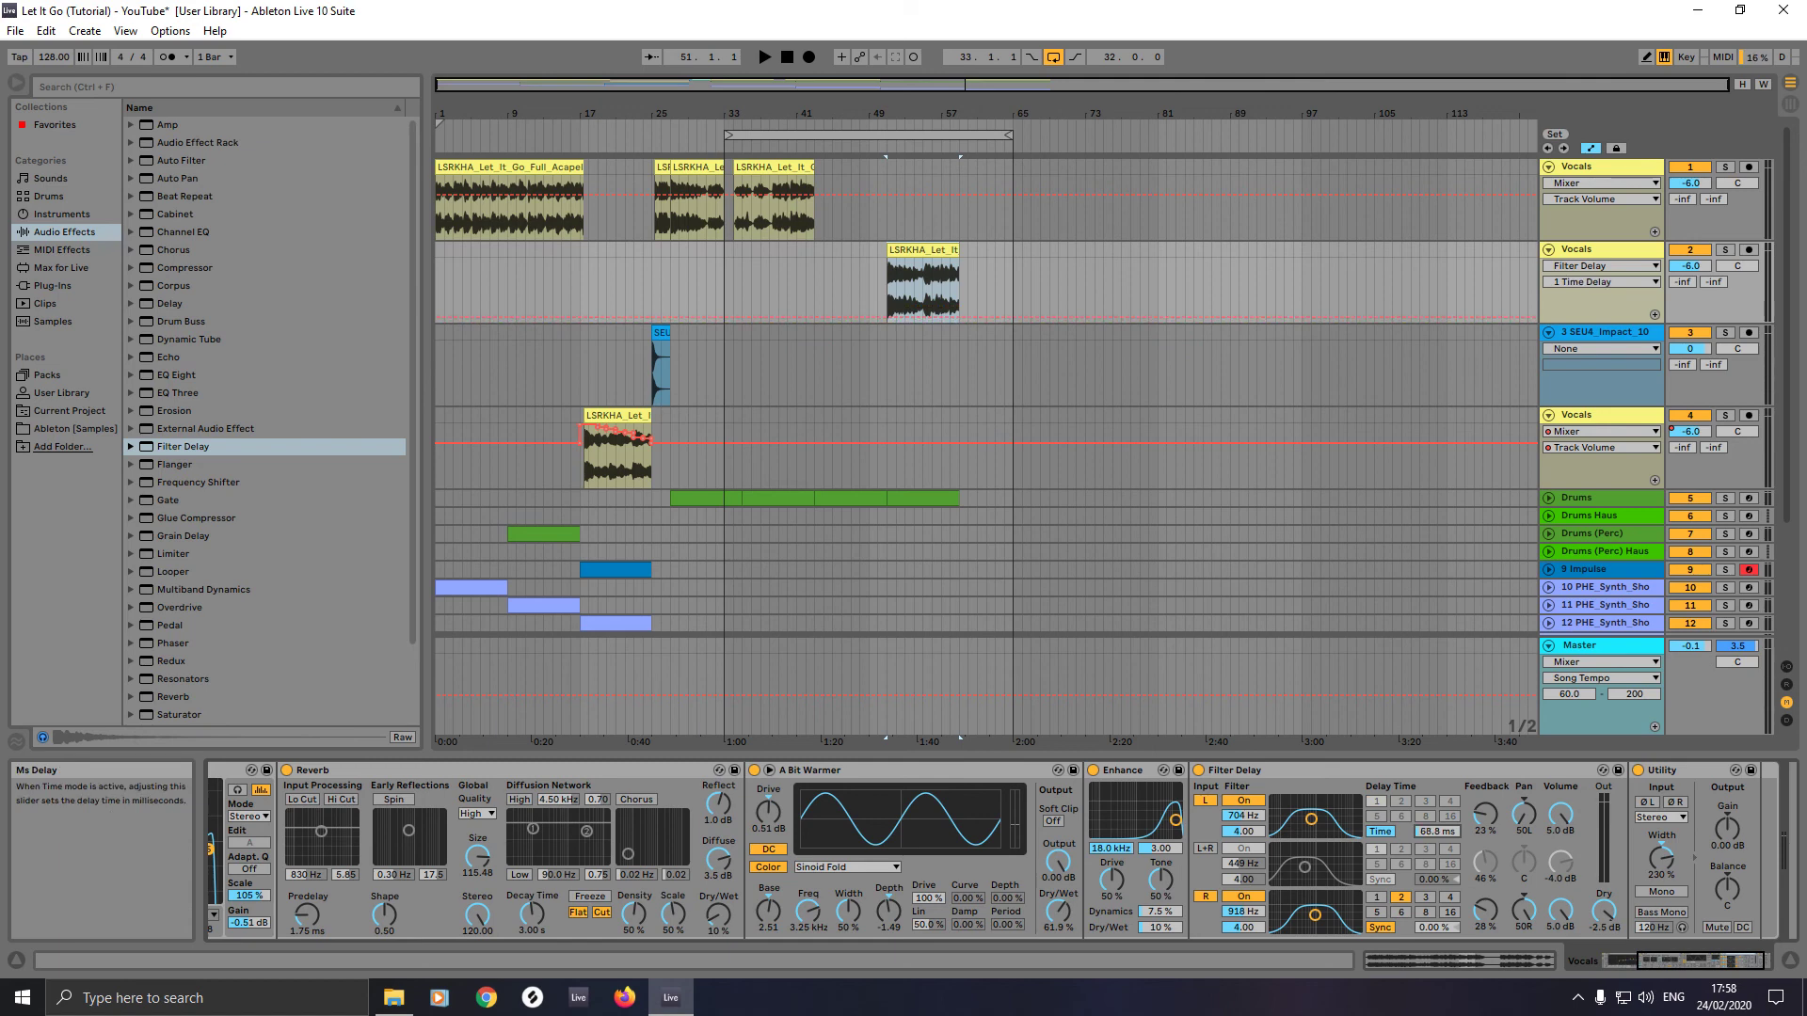
pyautogui.click(1381, 928)
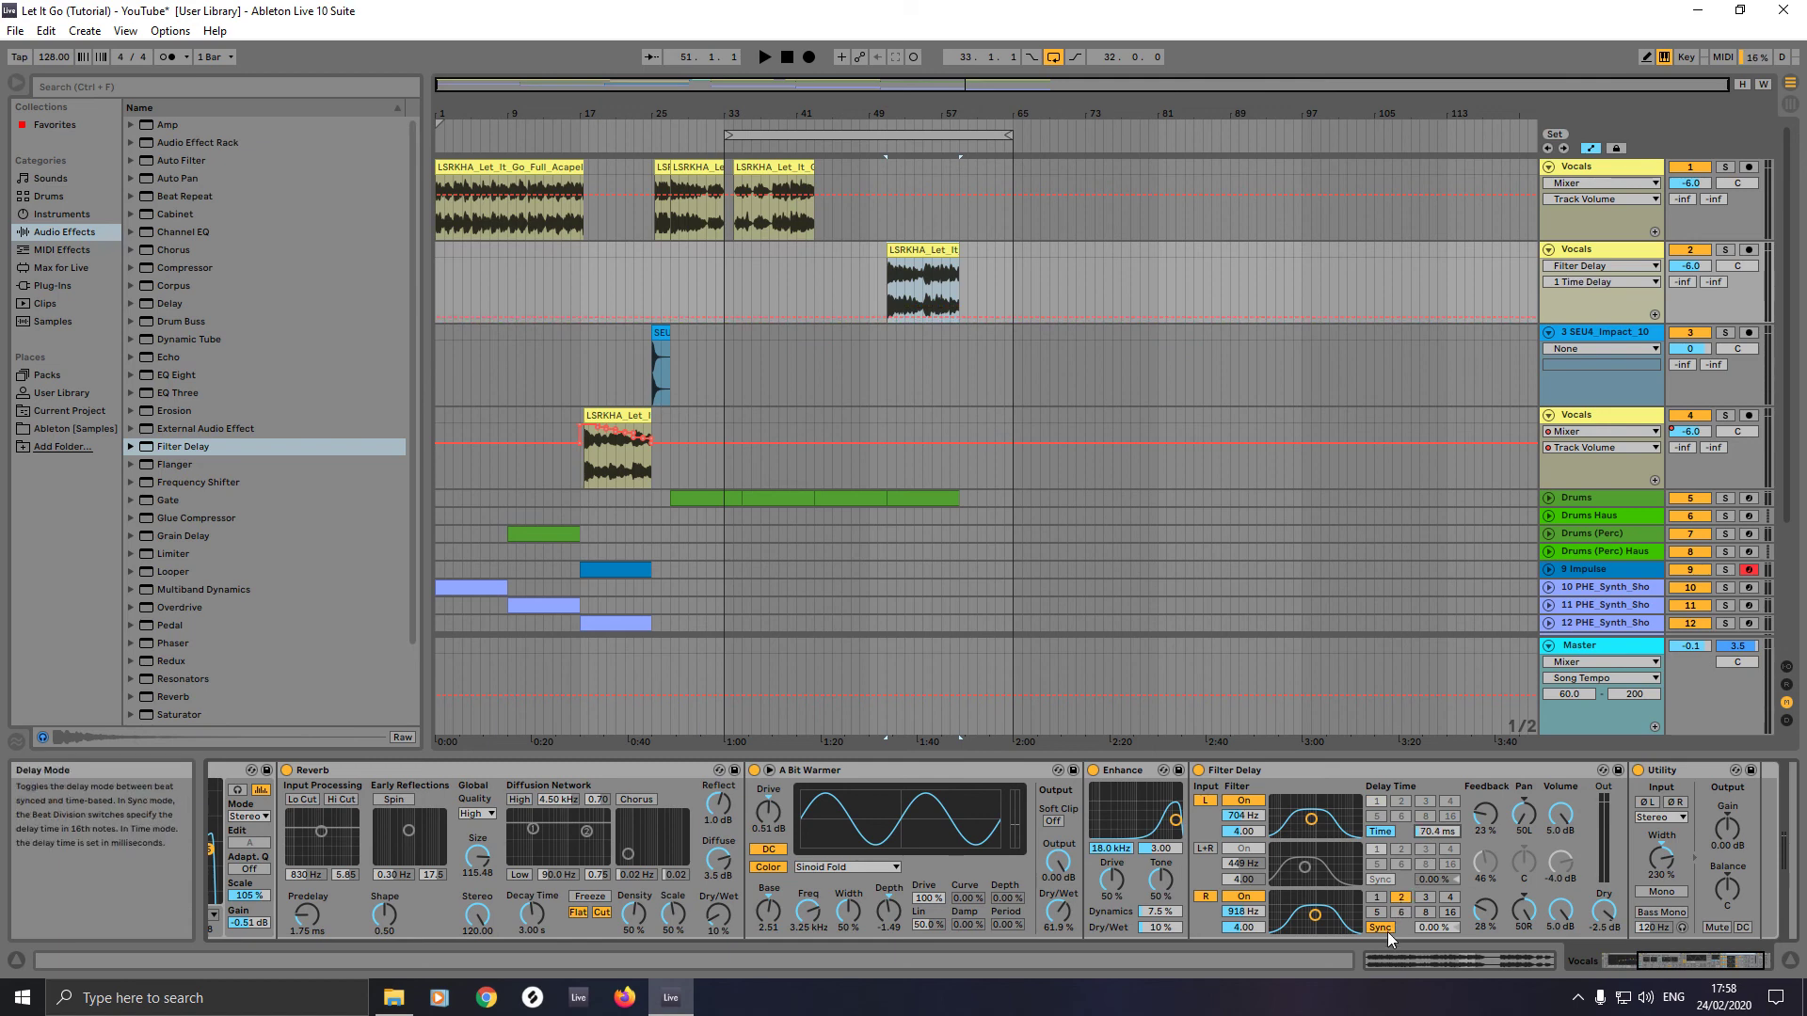
pyautogui.click(1438, 928)
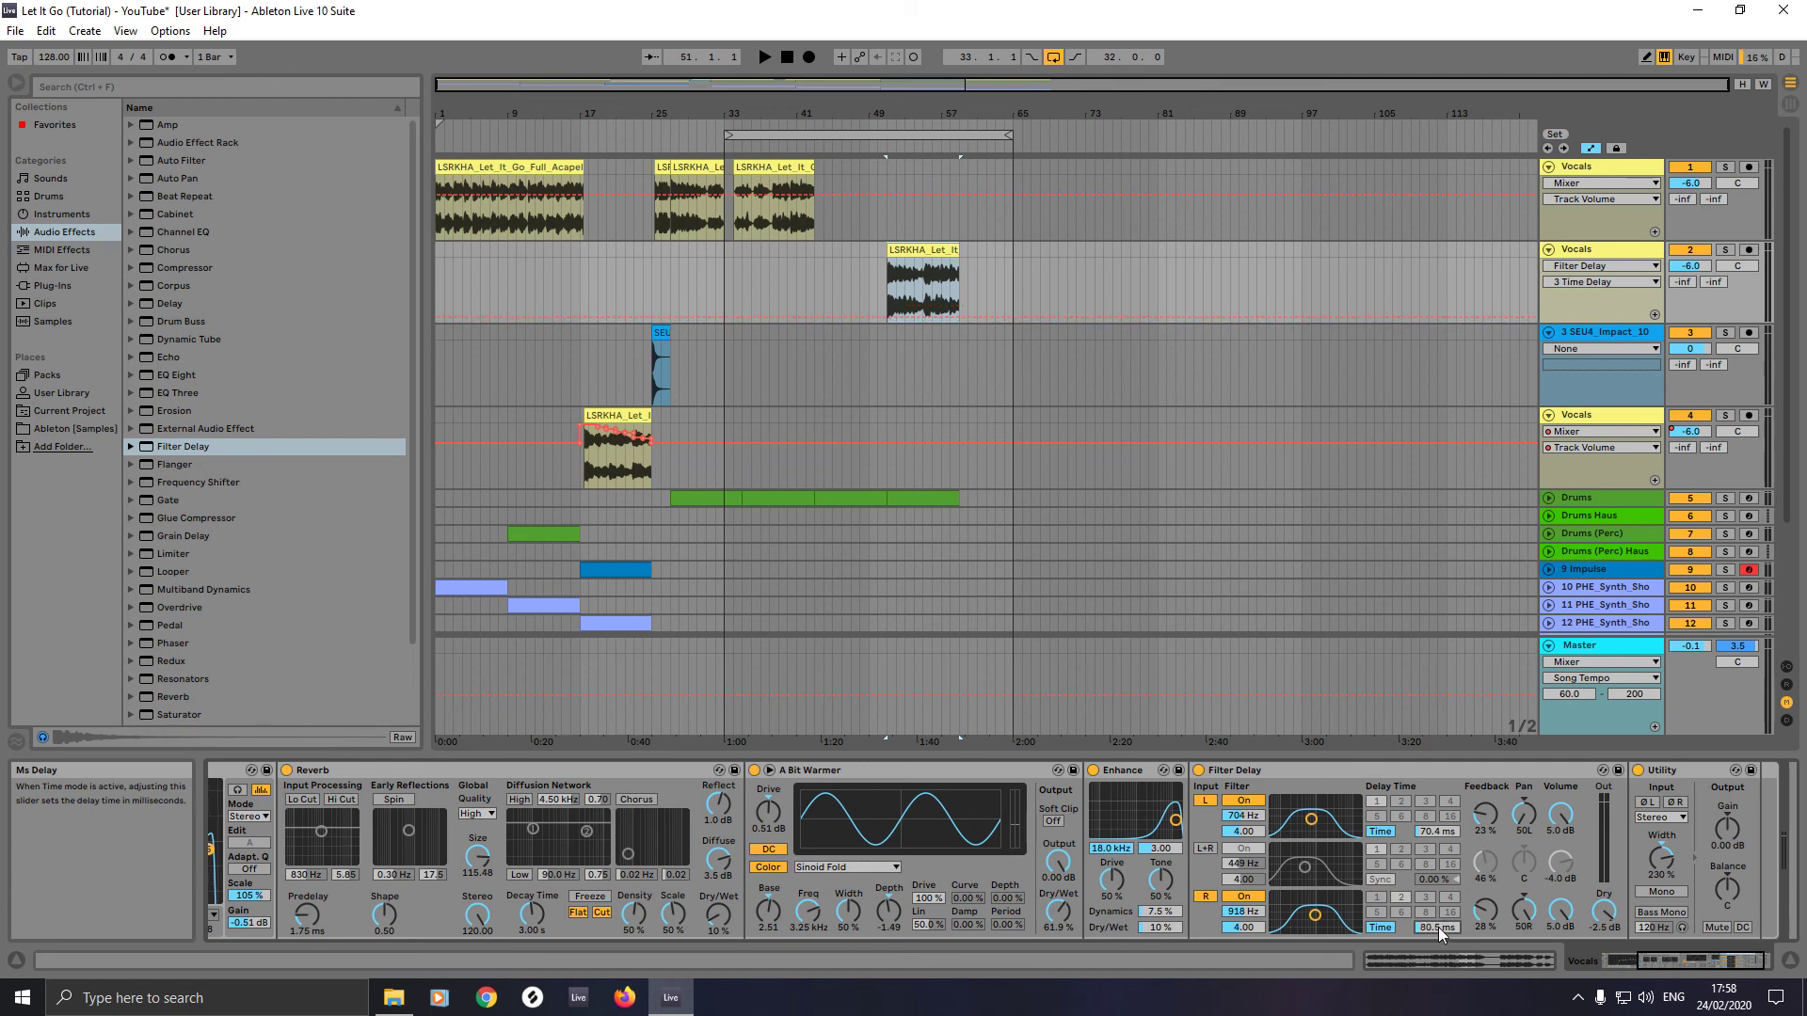
# - Audition the delayed vocal clip from 51.1.1 and lower the left and right delay lines' feedback to about 15%
pyautogui.click(913, 252)
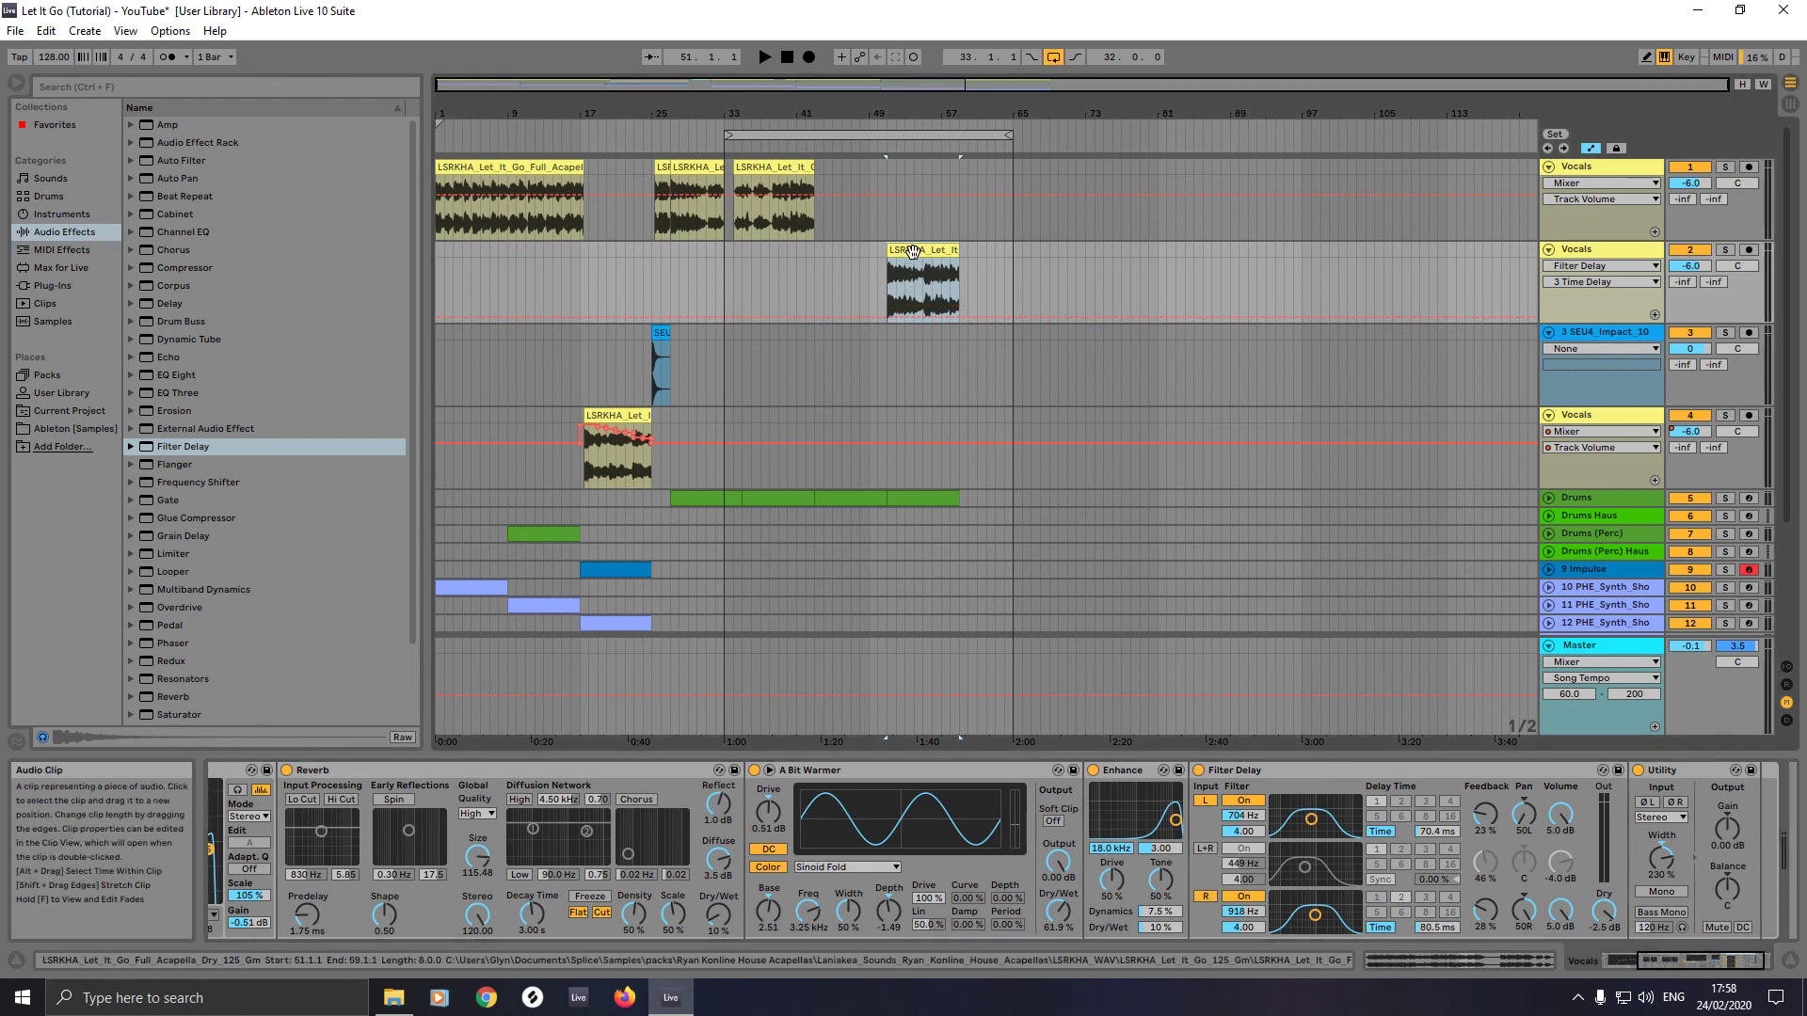
pyautogui.press('space')
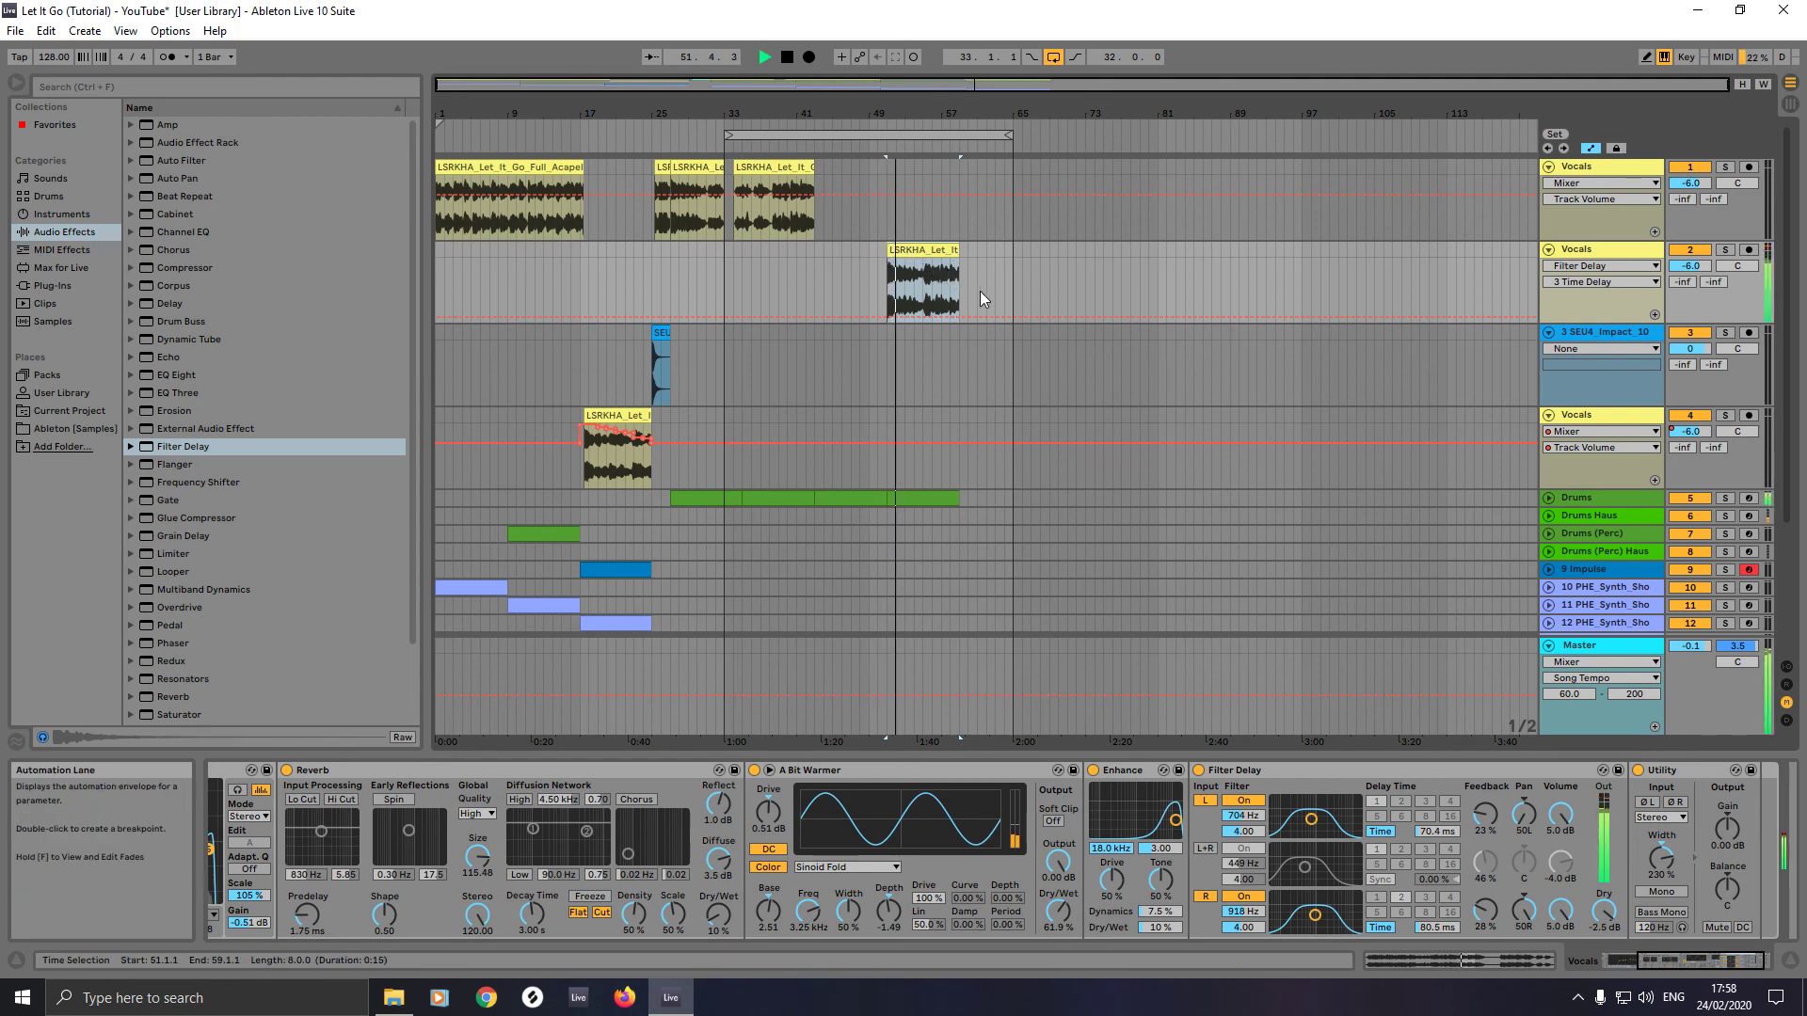
pyautogui.click(1489, 828)
pyautogui.press('space')
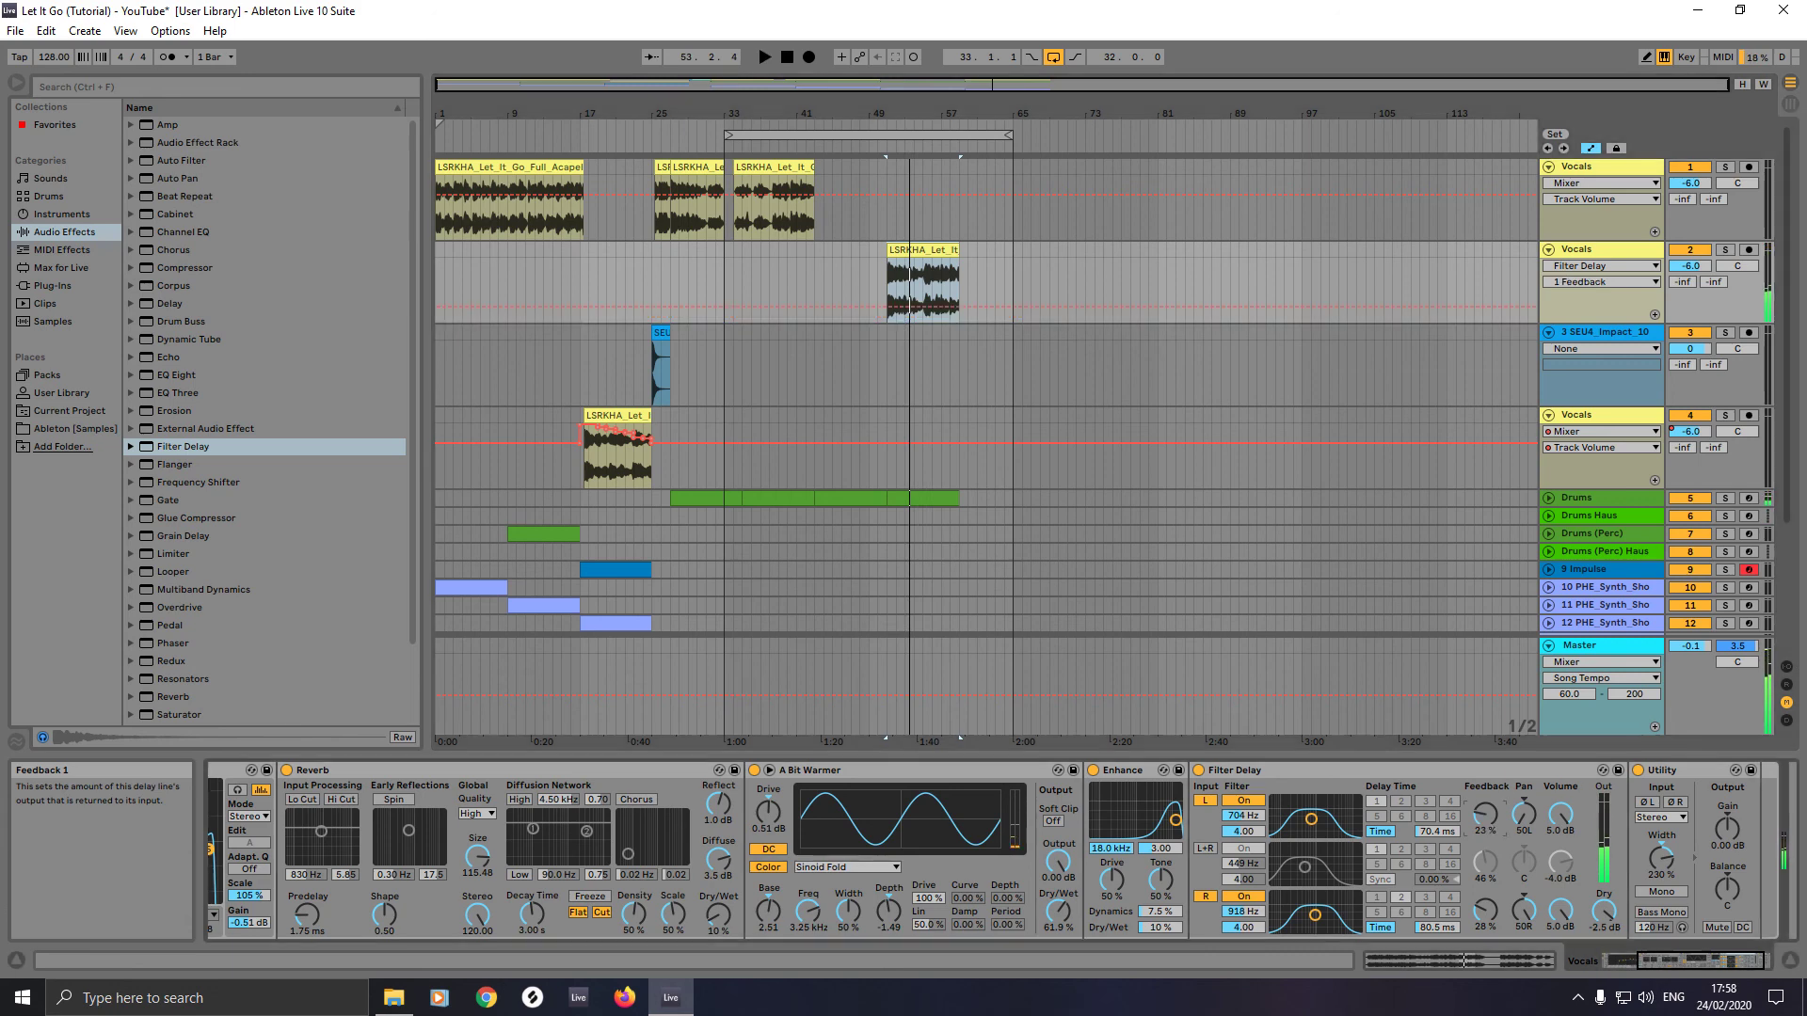
pyautogui.moveTo(1485, 815); pyautogui.dragTo(1486, 826)
pyautogui.click(1485, 913)
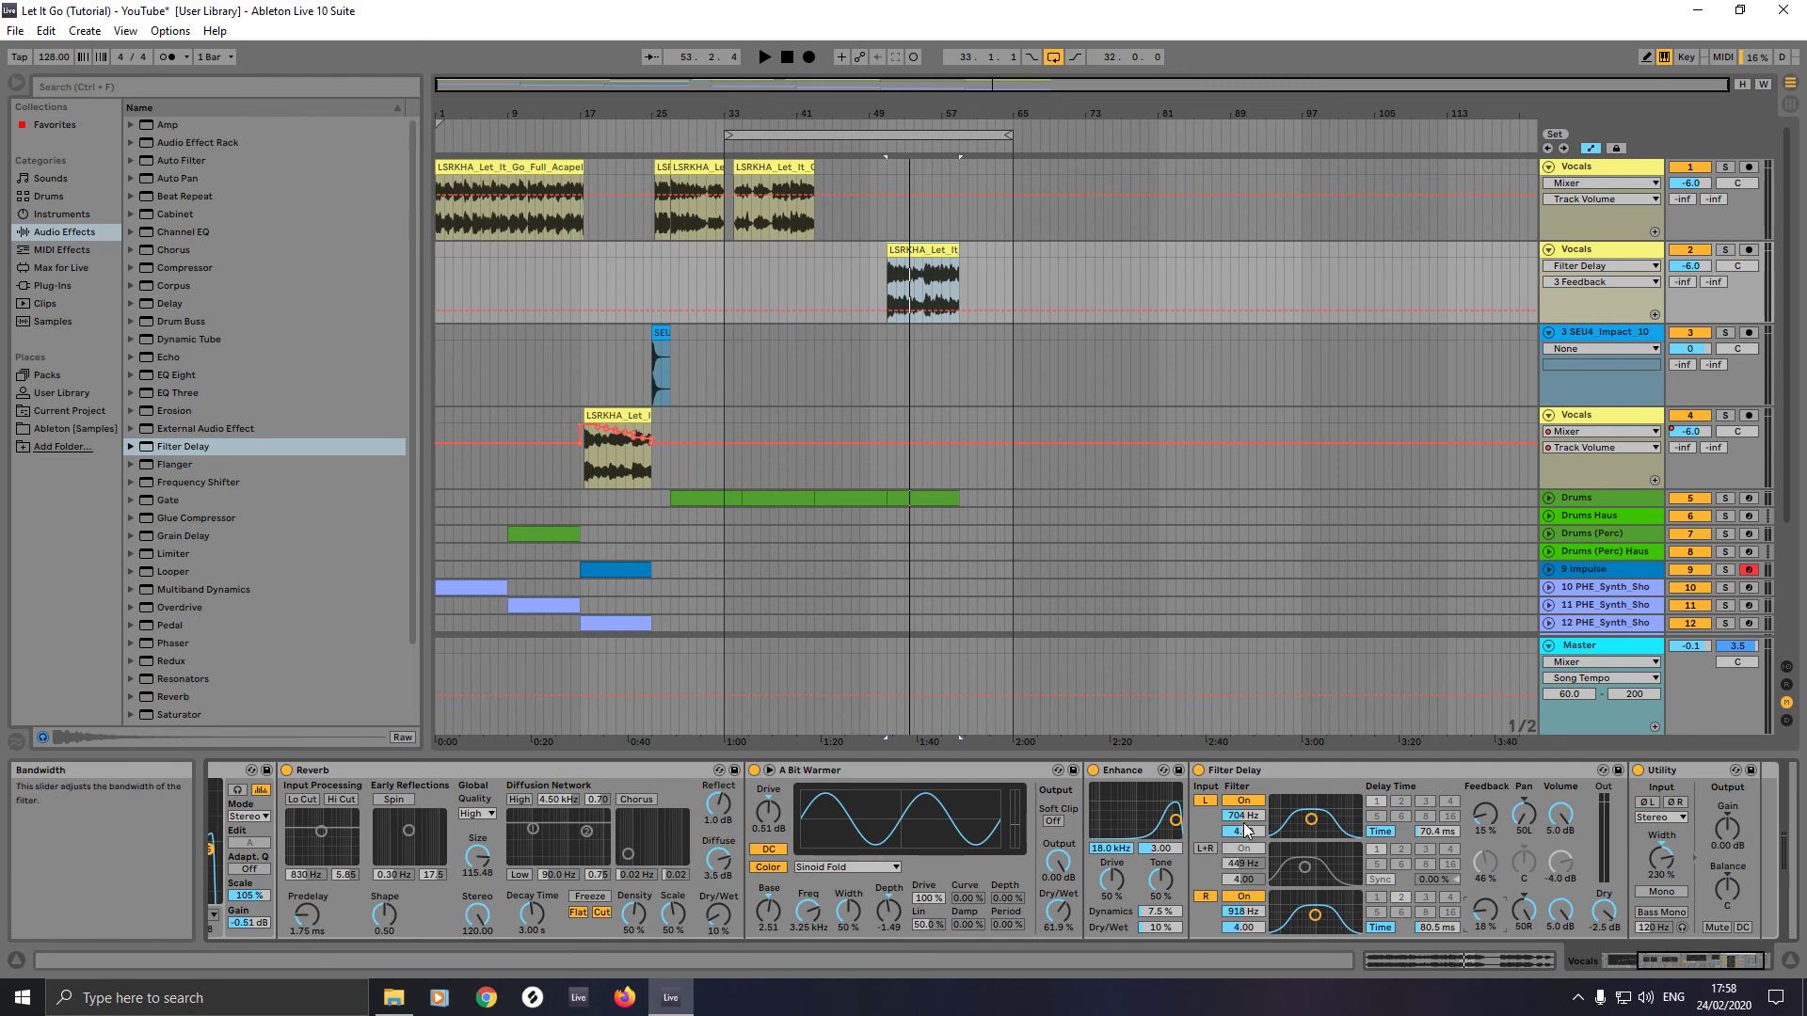
# - Set the left delay filter to 3.25 kHz with bandwidth 1.50 and the right one to 3.21 kHz with bandwidth 1.20
pyautogui.moveTo(1249, 835); pyautogui.dragTo(1250, 863)
pyautogui.moveTo(1243, 816); pyautogui.dragTo(1244, 773)
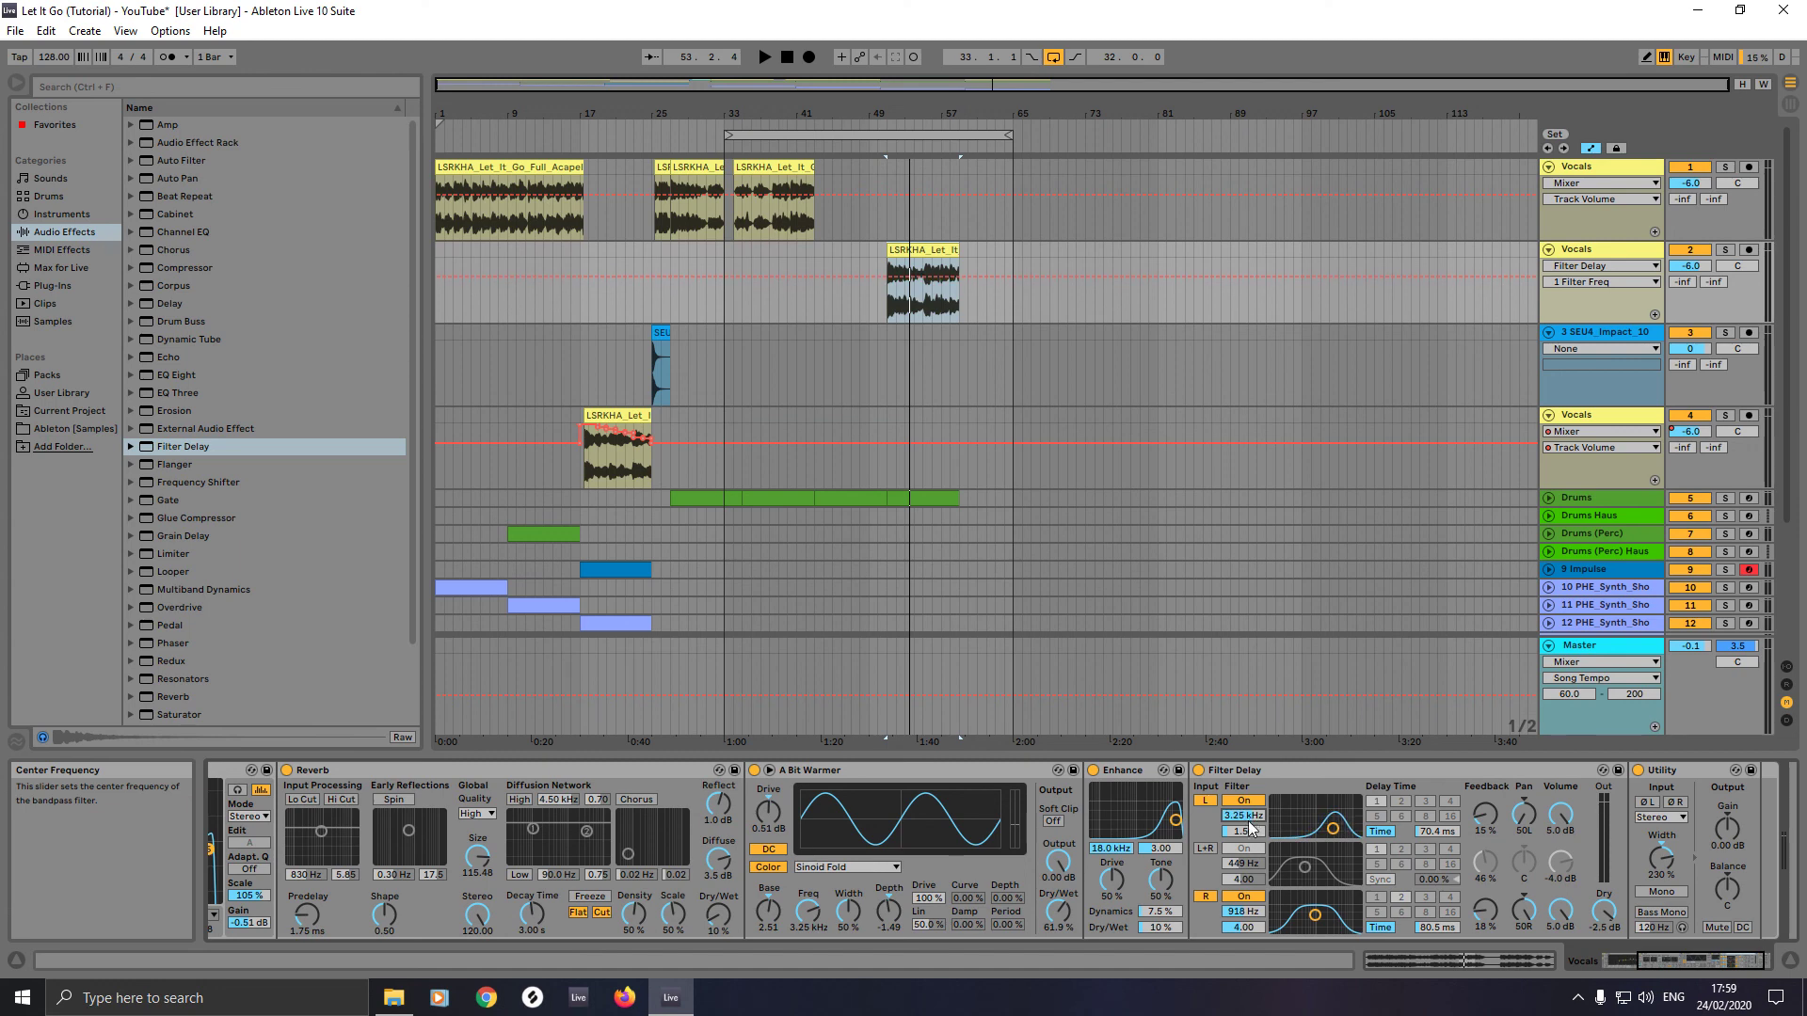
pyautogui.moveTo(1243, 911); pyautogui.dragTo(1242, 886)
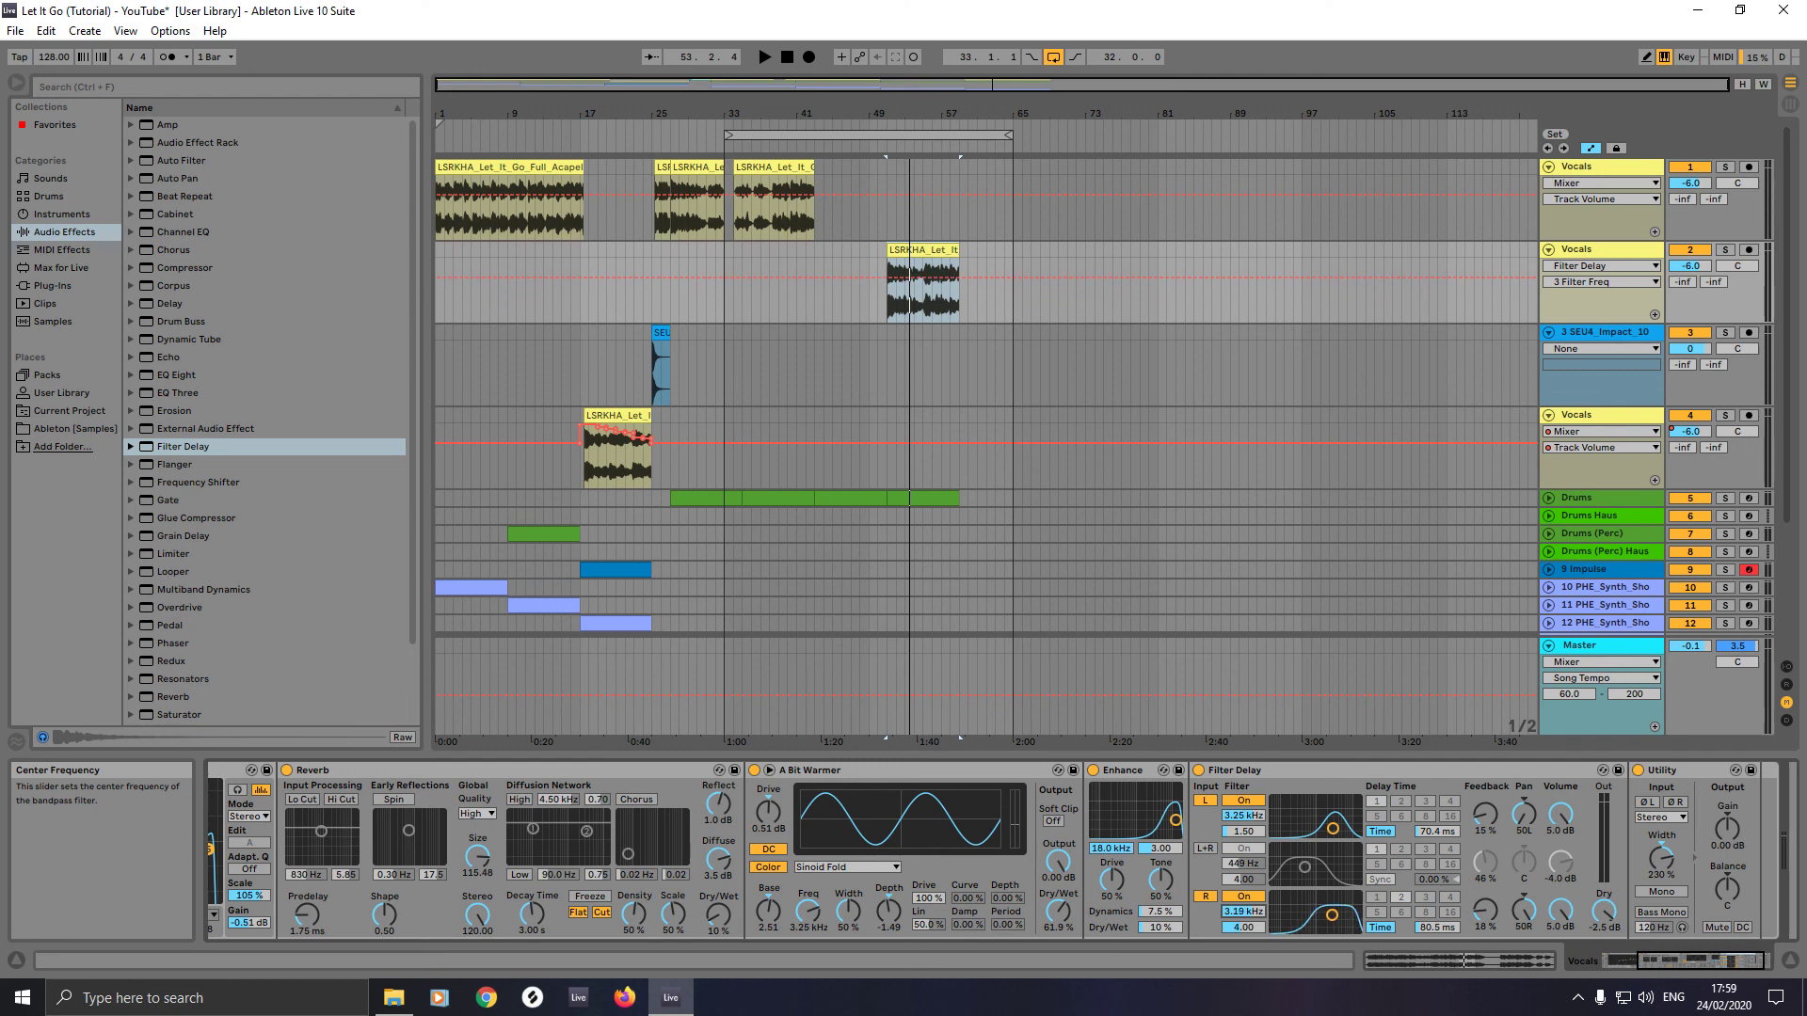
pyautogui.moveTo(1249, 911)
pyautogui.mouseDown()
pyautogui.moveTo(1249, 964)
pyautogui.moveTo(1249, 929)
pyautogui.mouseUp()
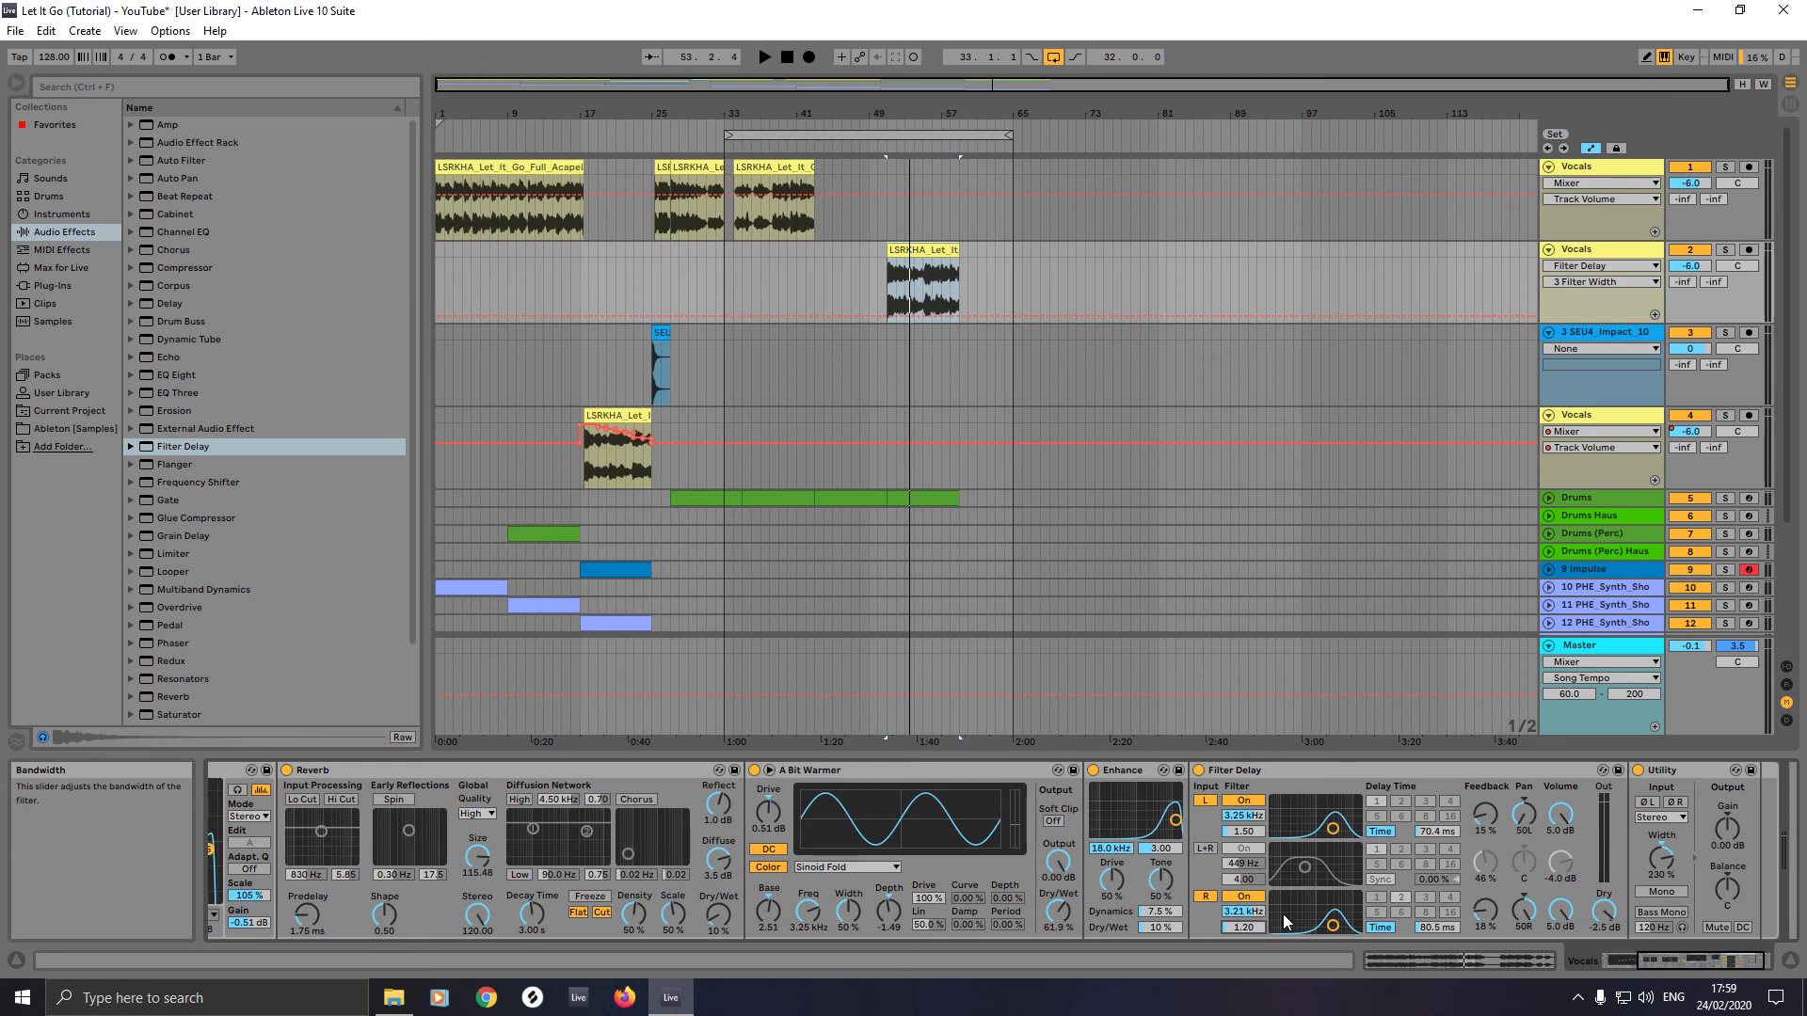
# - Shorten the delay times to 61.0 ms left and 65.7 ms right, and play the delayed vocal clip
pyautogui.click(1430, 828)
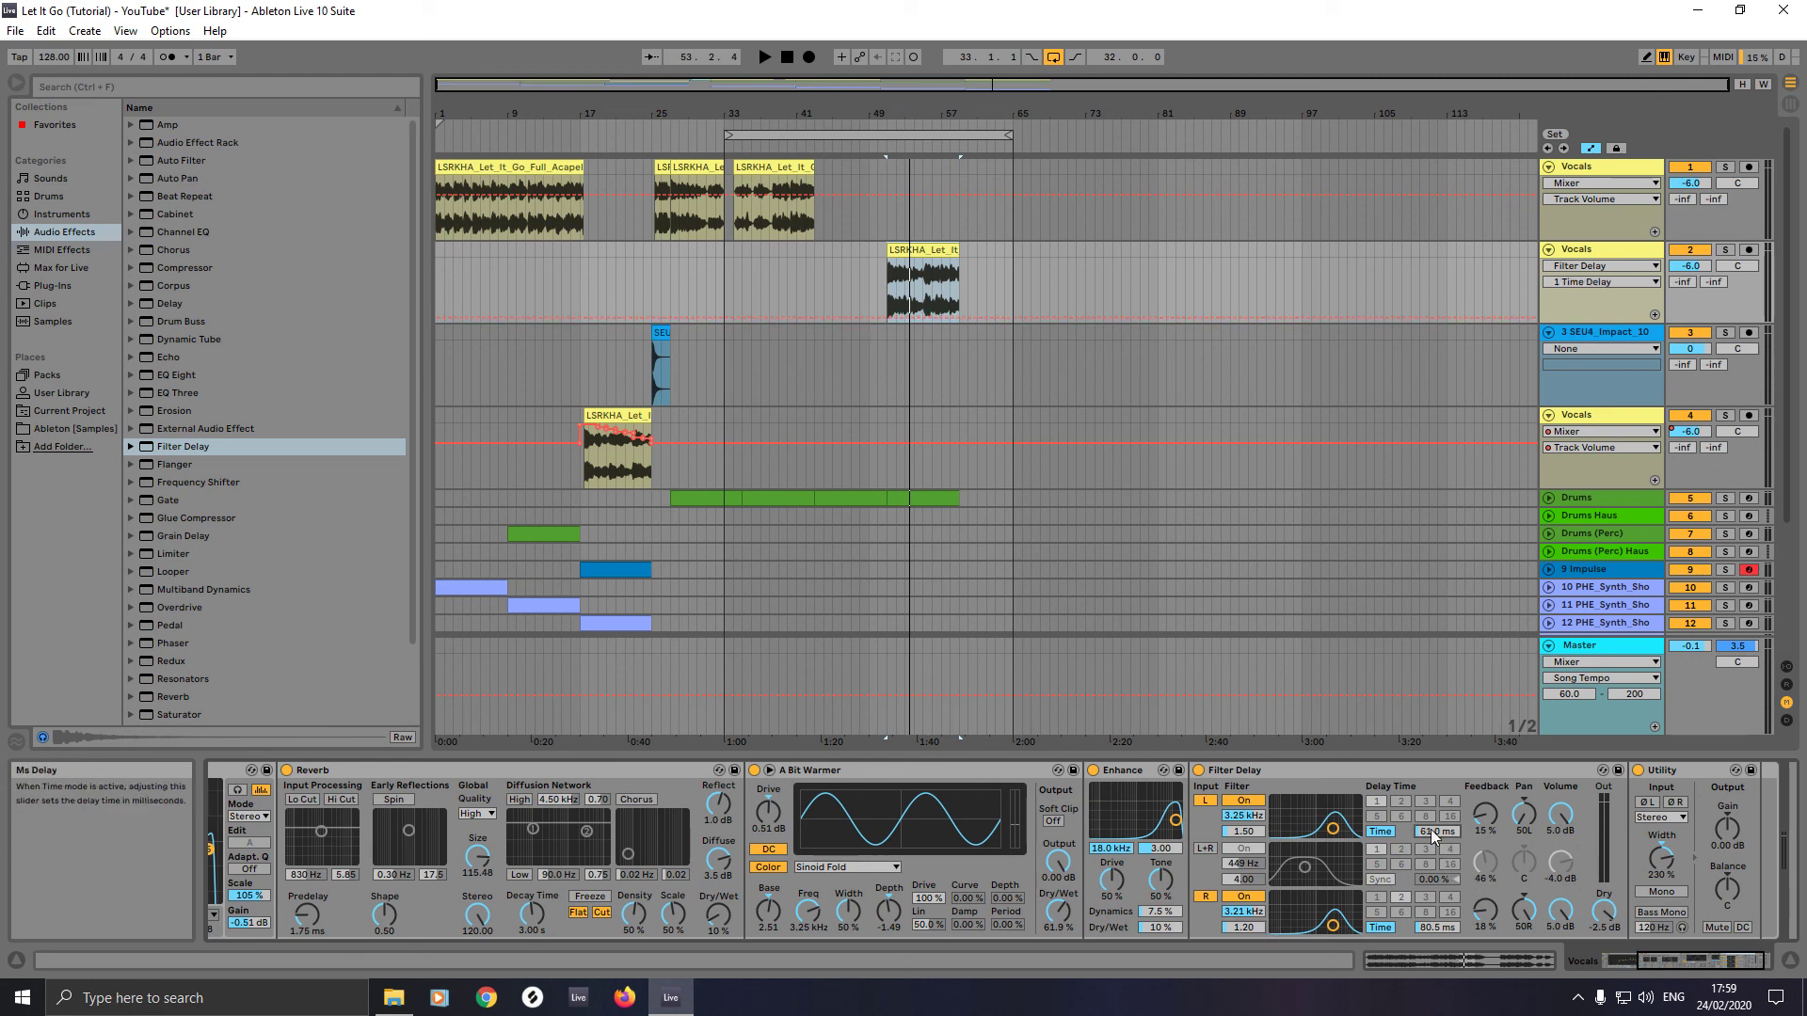
pyautogui.moveTo(1432, 927); pyautogui.dragTo(1432, 935)
pyautogui.press('space')
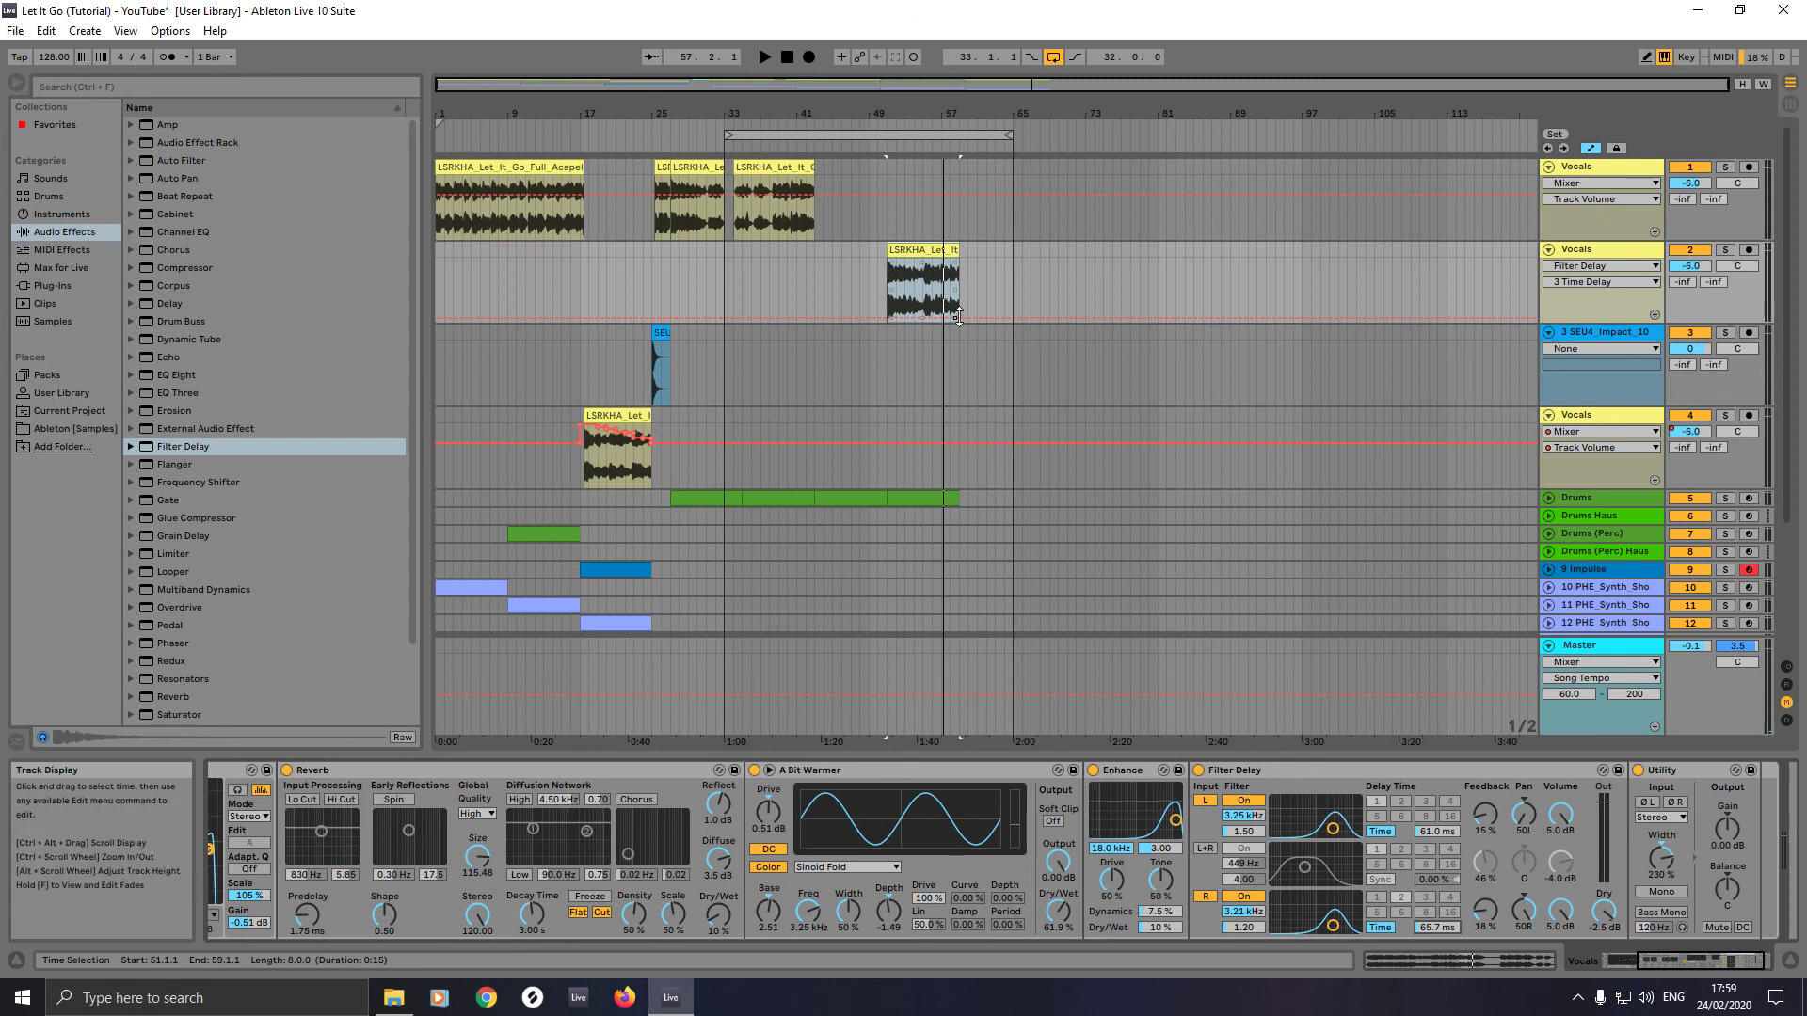
# - Duplicate bars 1.1.1 to 59.1.1 of both top Vocals tracks so the copy starts at 59.1.1, and clear the time selection
pyautogui.moveTo(959, 302); pyautogui.dragTo(394, 130)
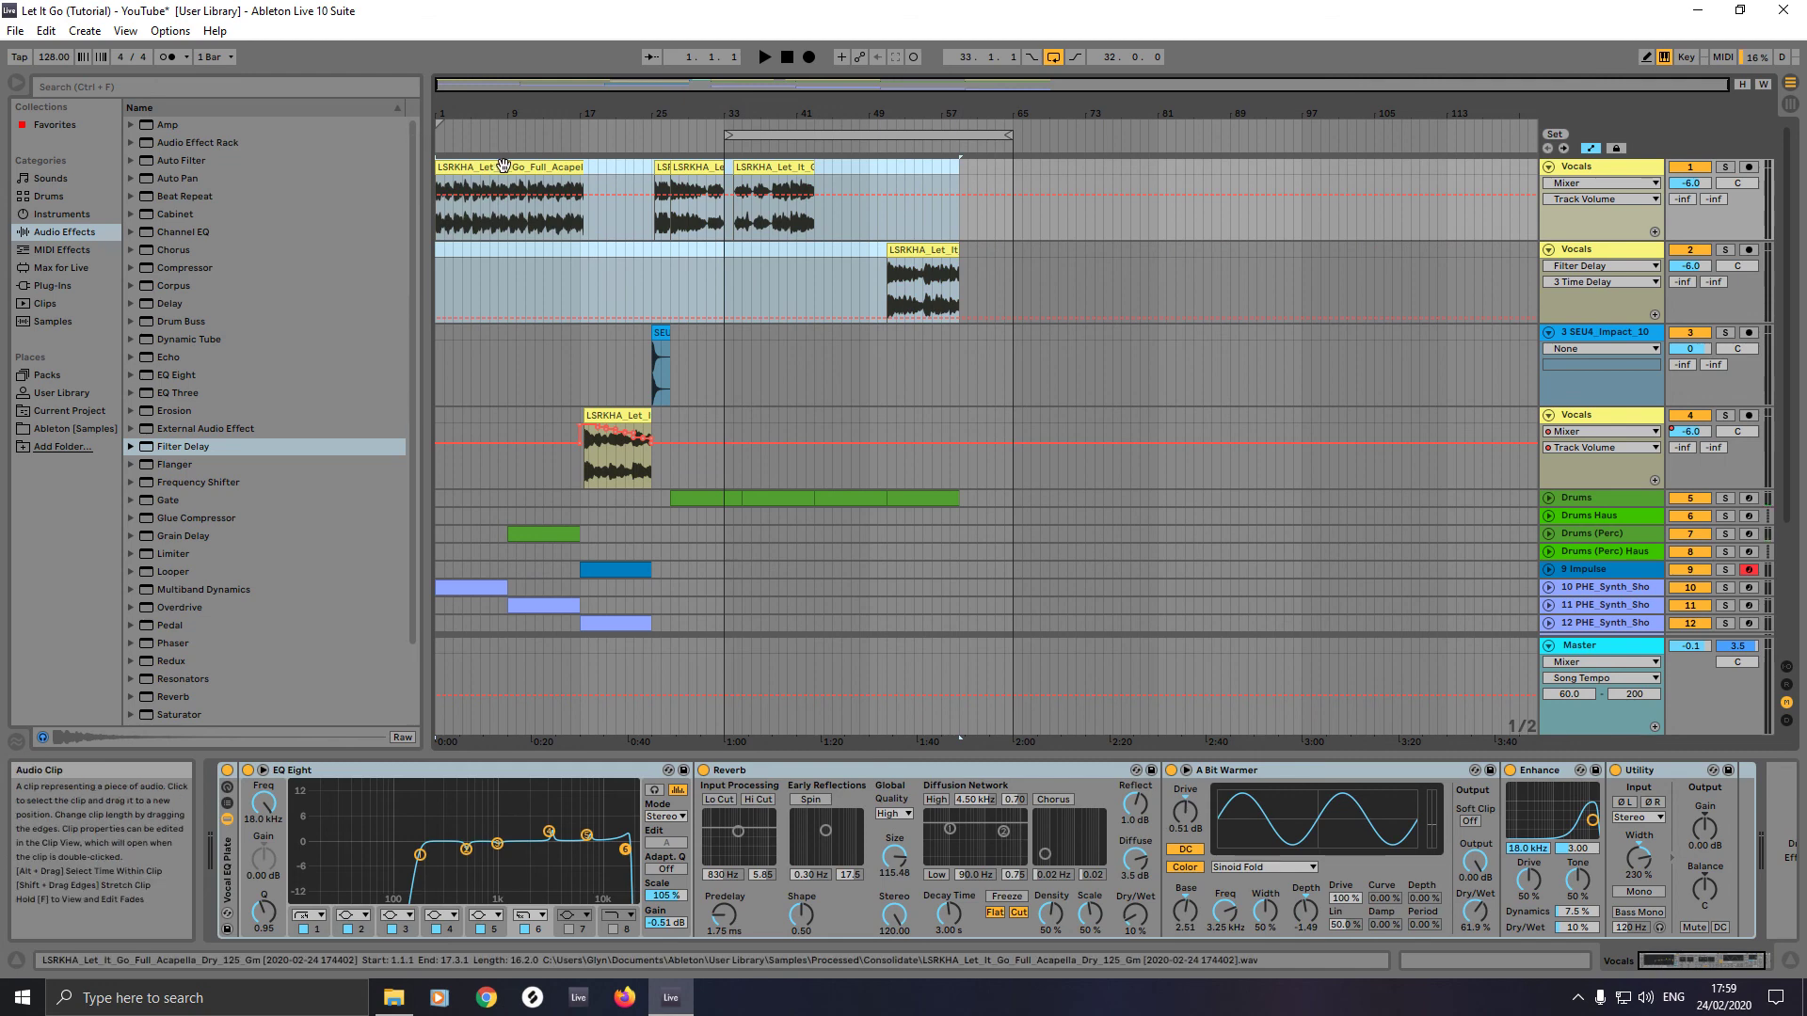
pyautogui.hotkey('ctrl', 'd')
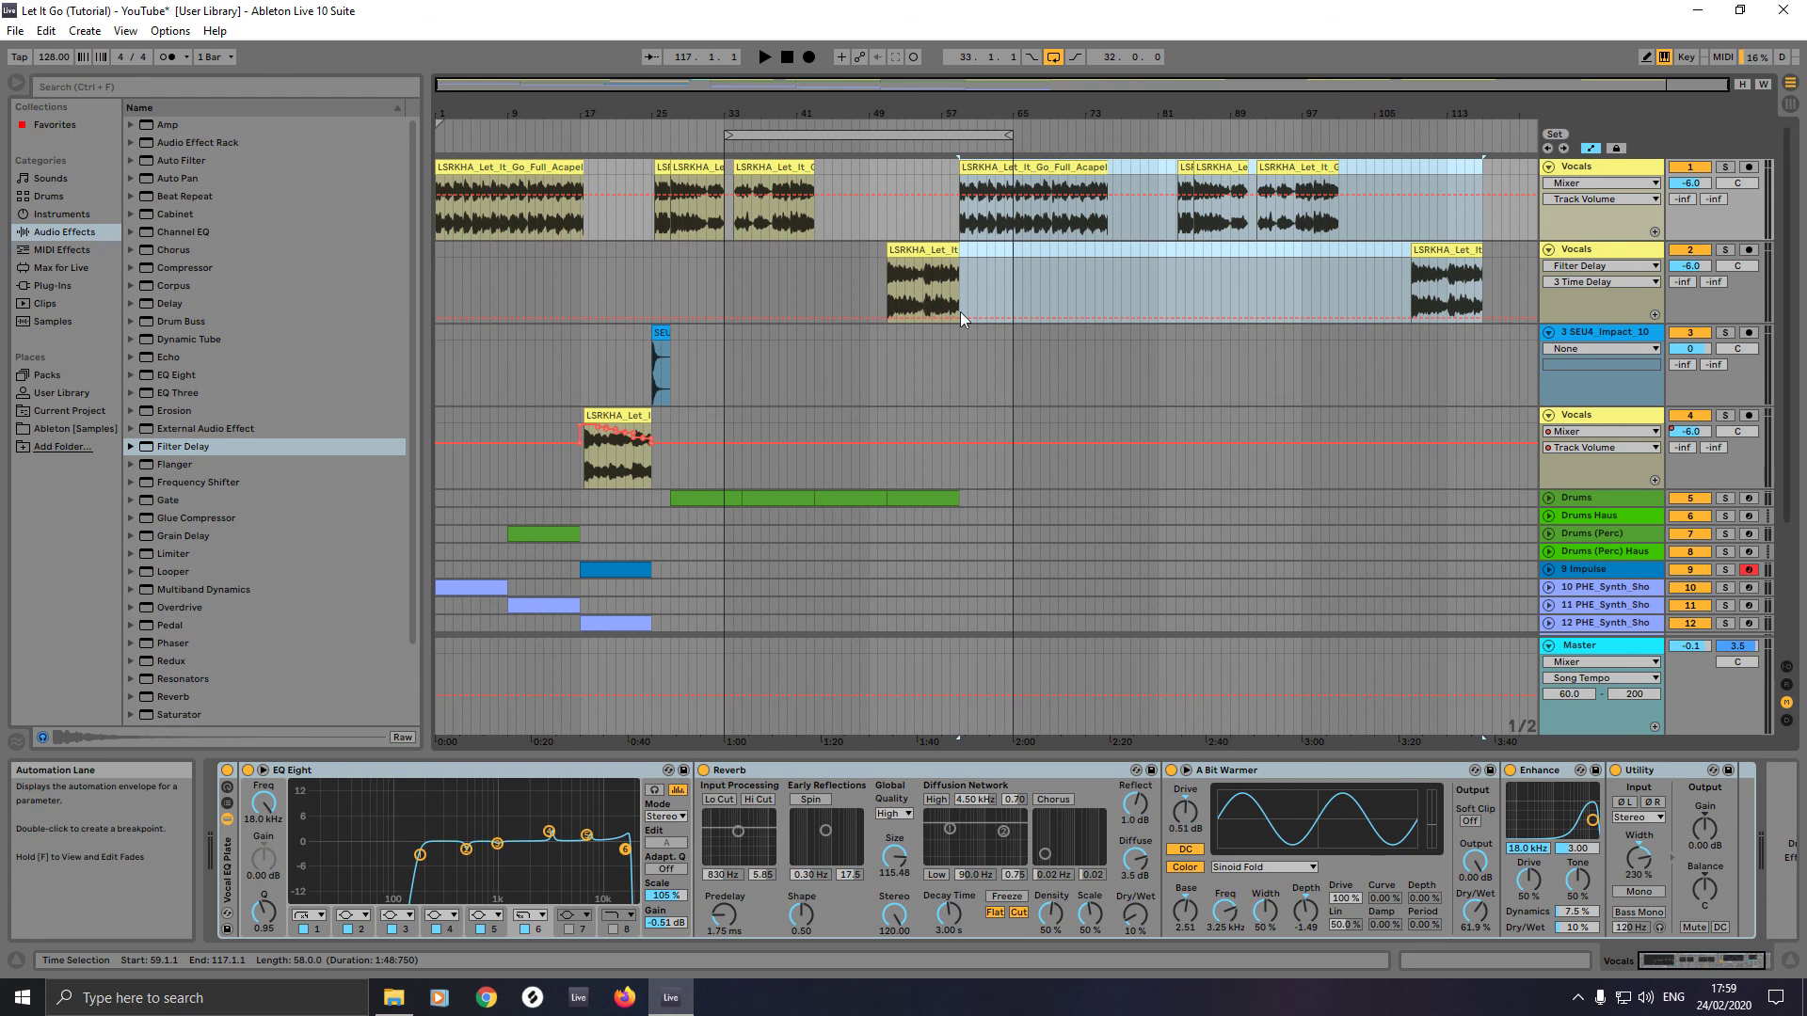
pyautogui.click(973, 291)
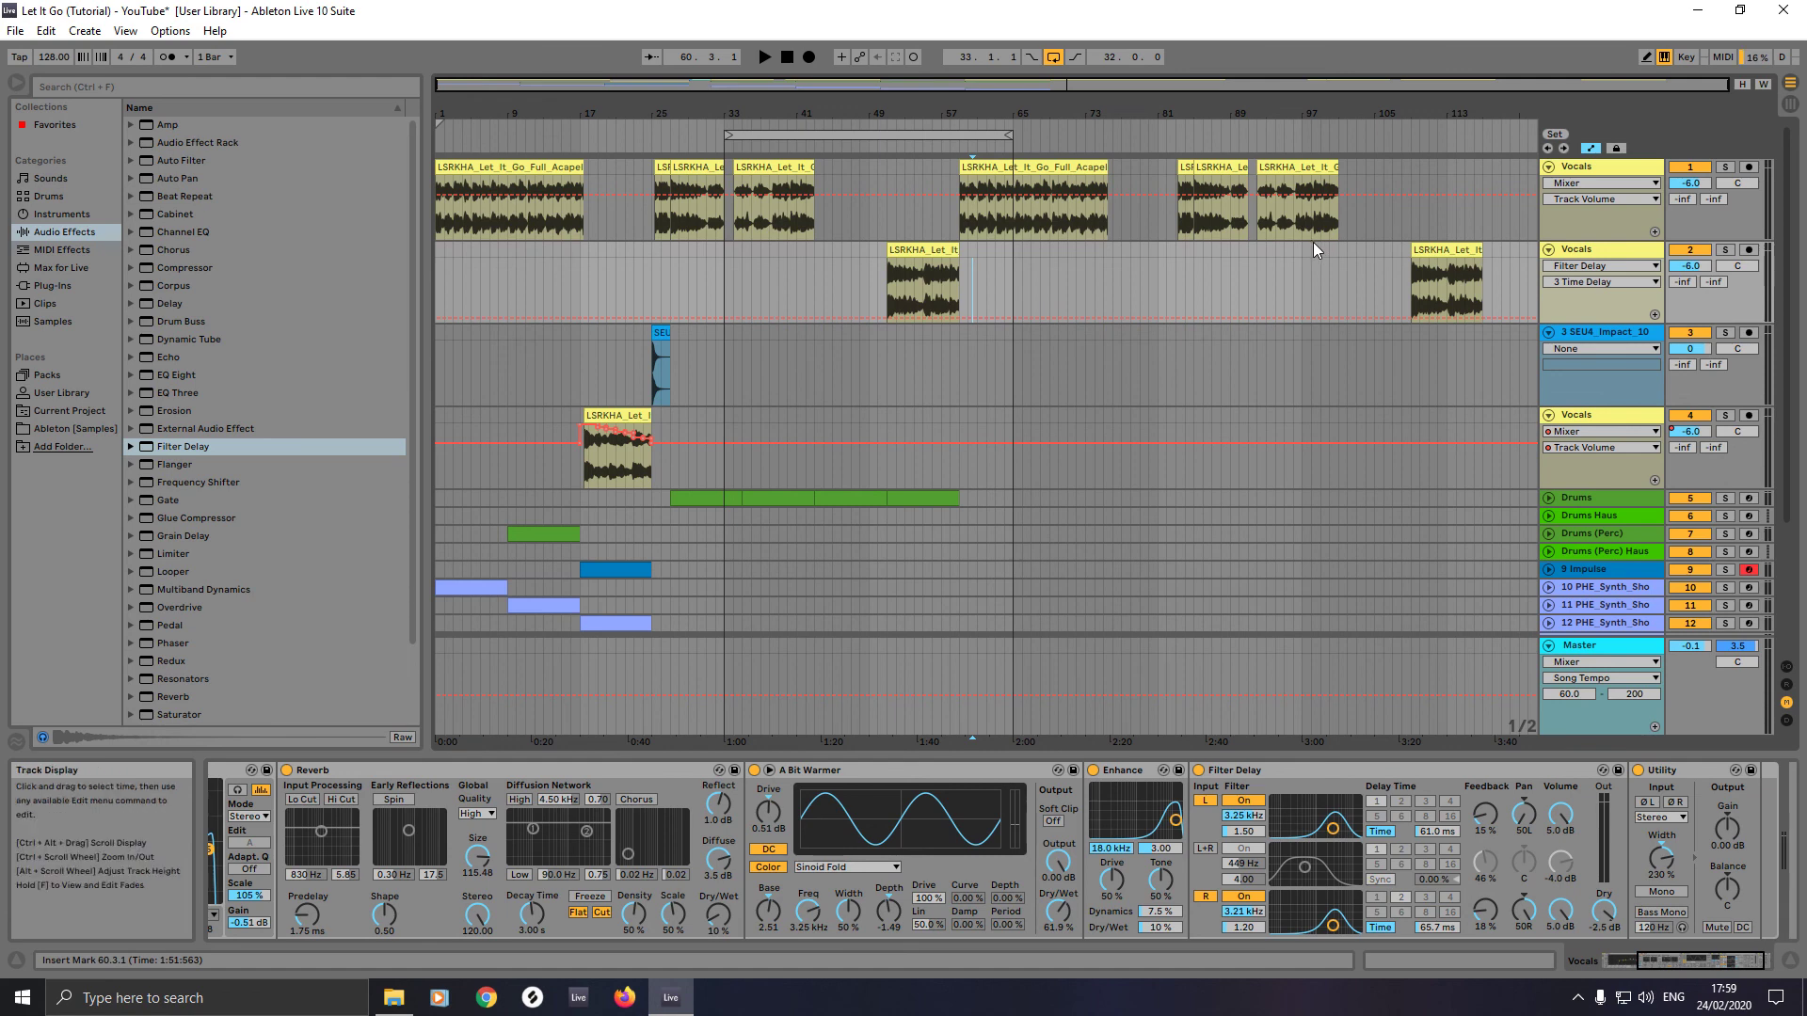
pyautogui.scroll(-8, 1026, 462)
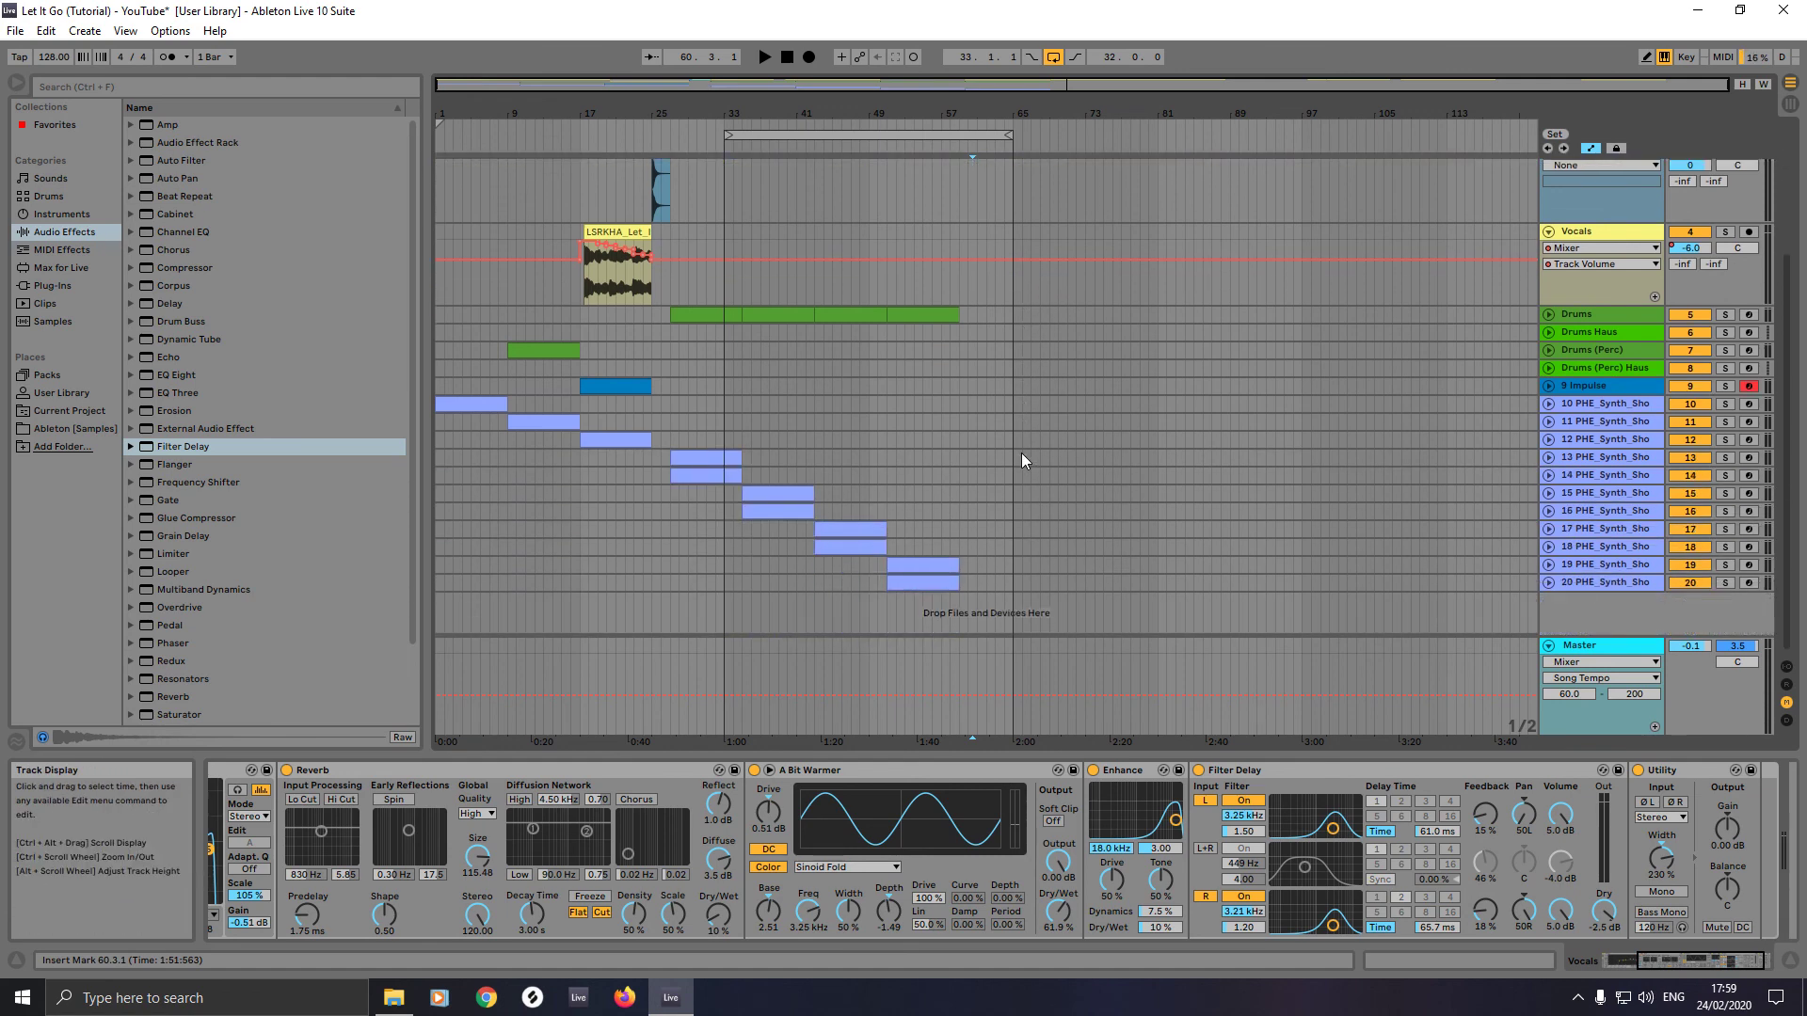
pyautogui.scroll(8, 1026, 461)
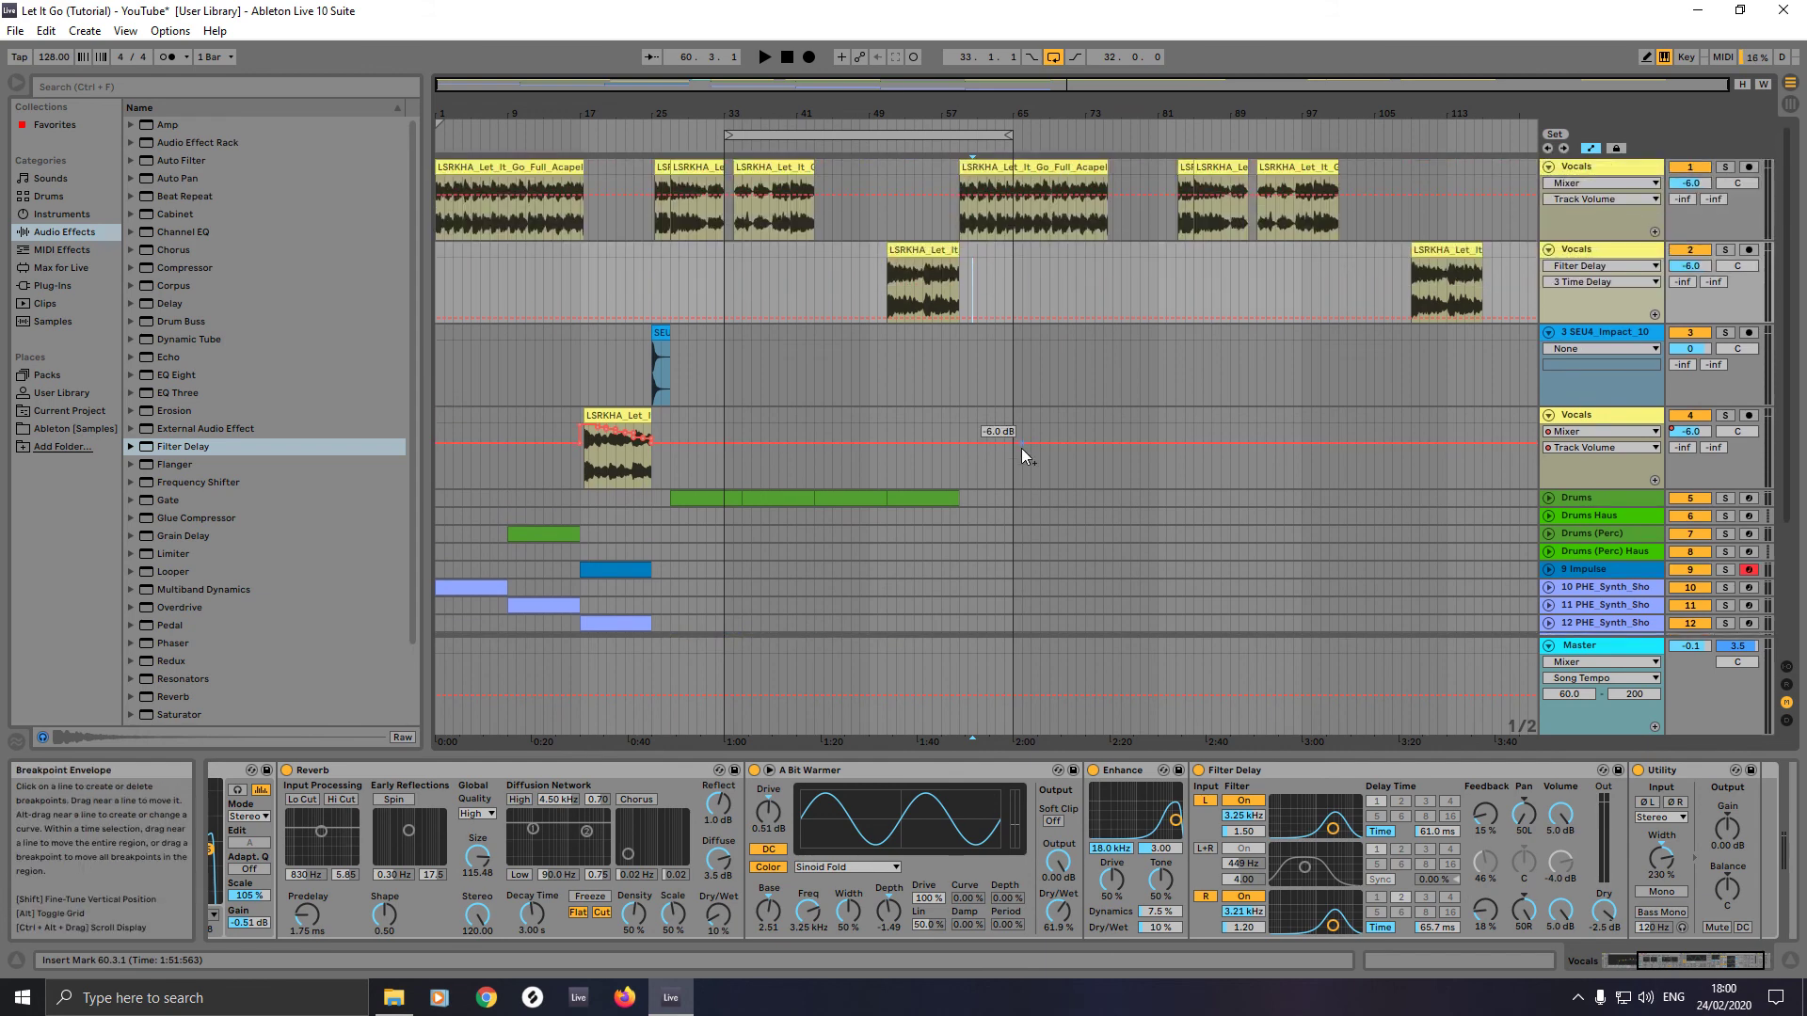